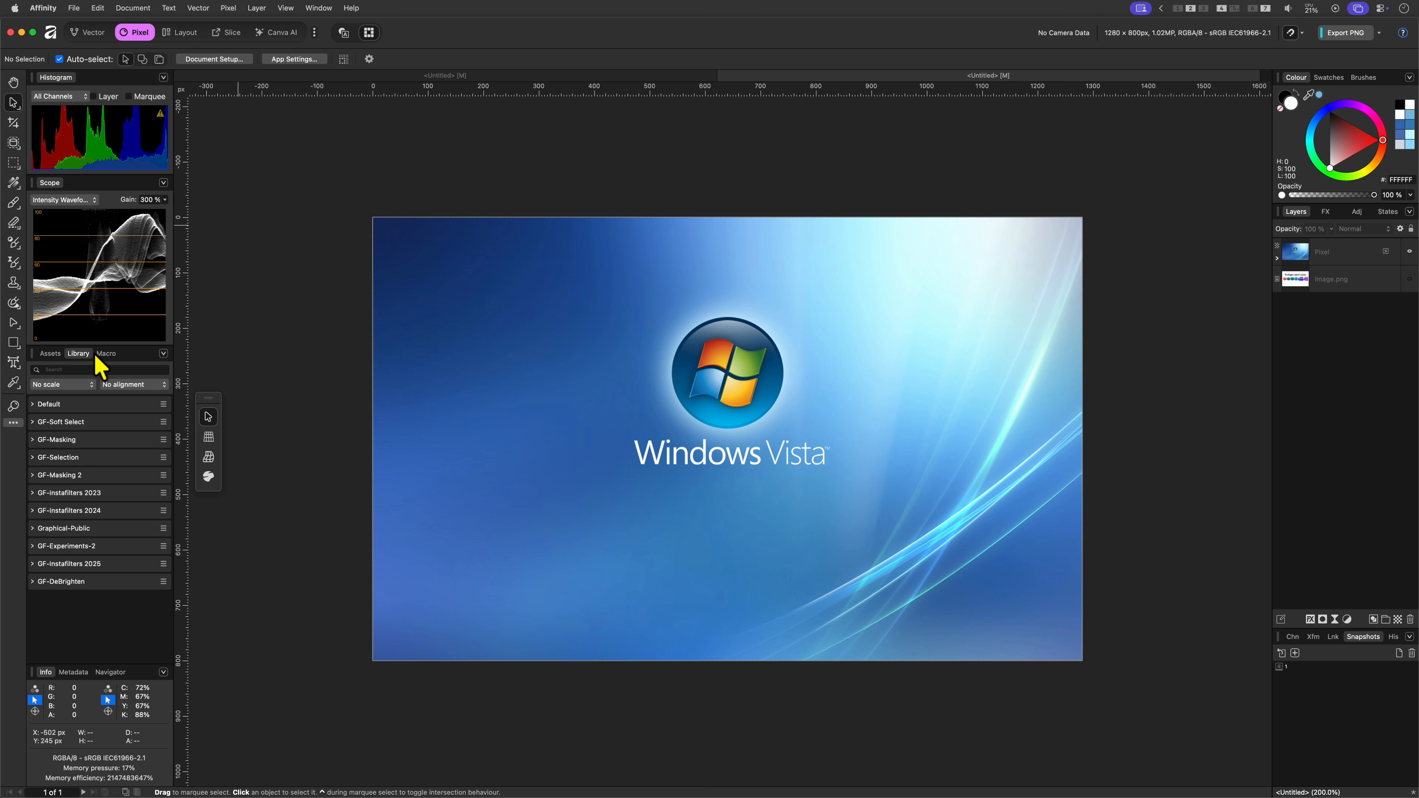
Draw a rectangle covering the entire canvas and set its layer opacity to 0%.
{"action": "left_click", "coordinate": [14, 342]}
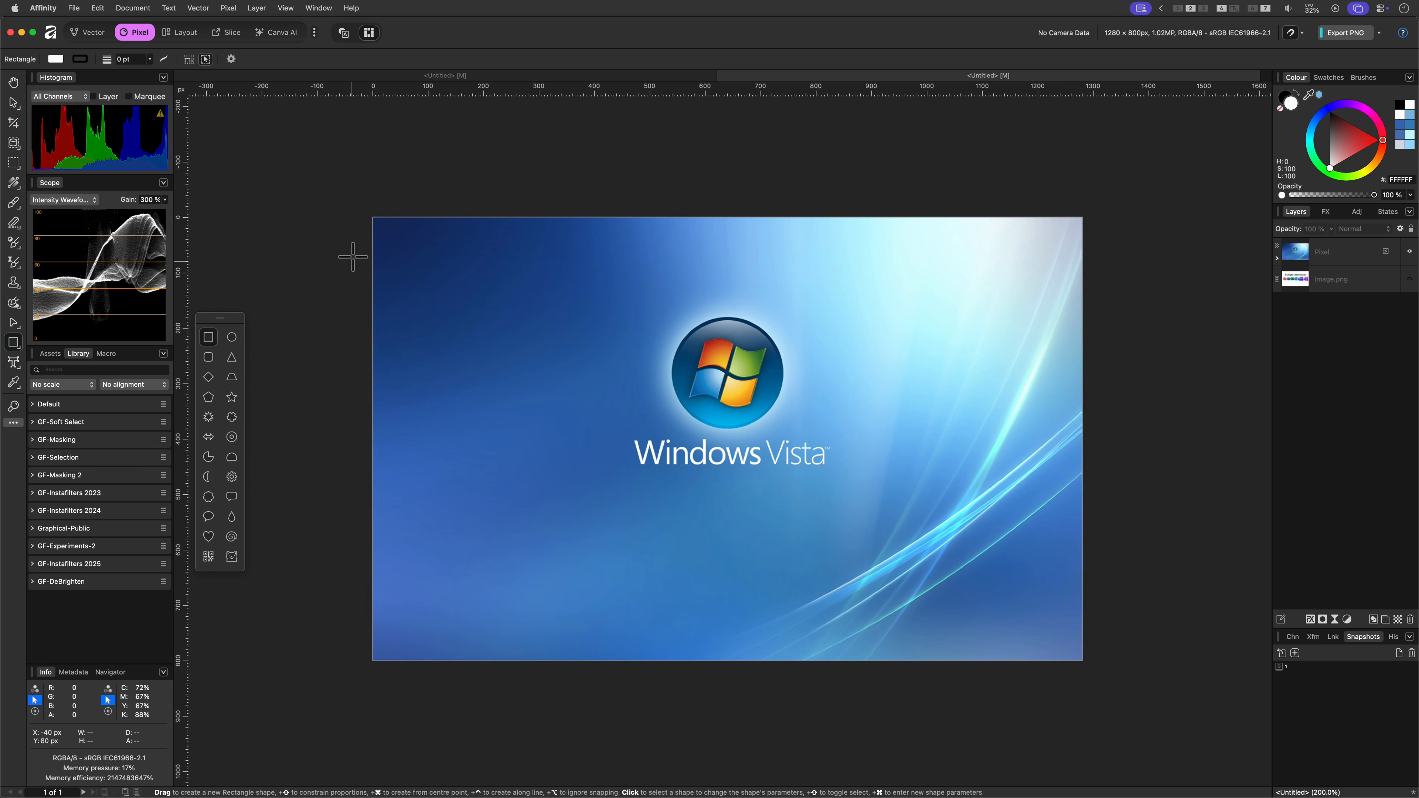
{"action": "left_click_drag", "start_coordinate": [373, 217], "coordinate": [1082, 661]}
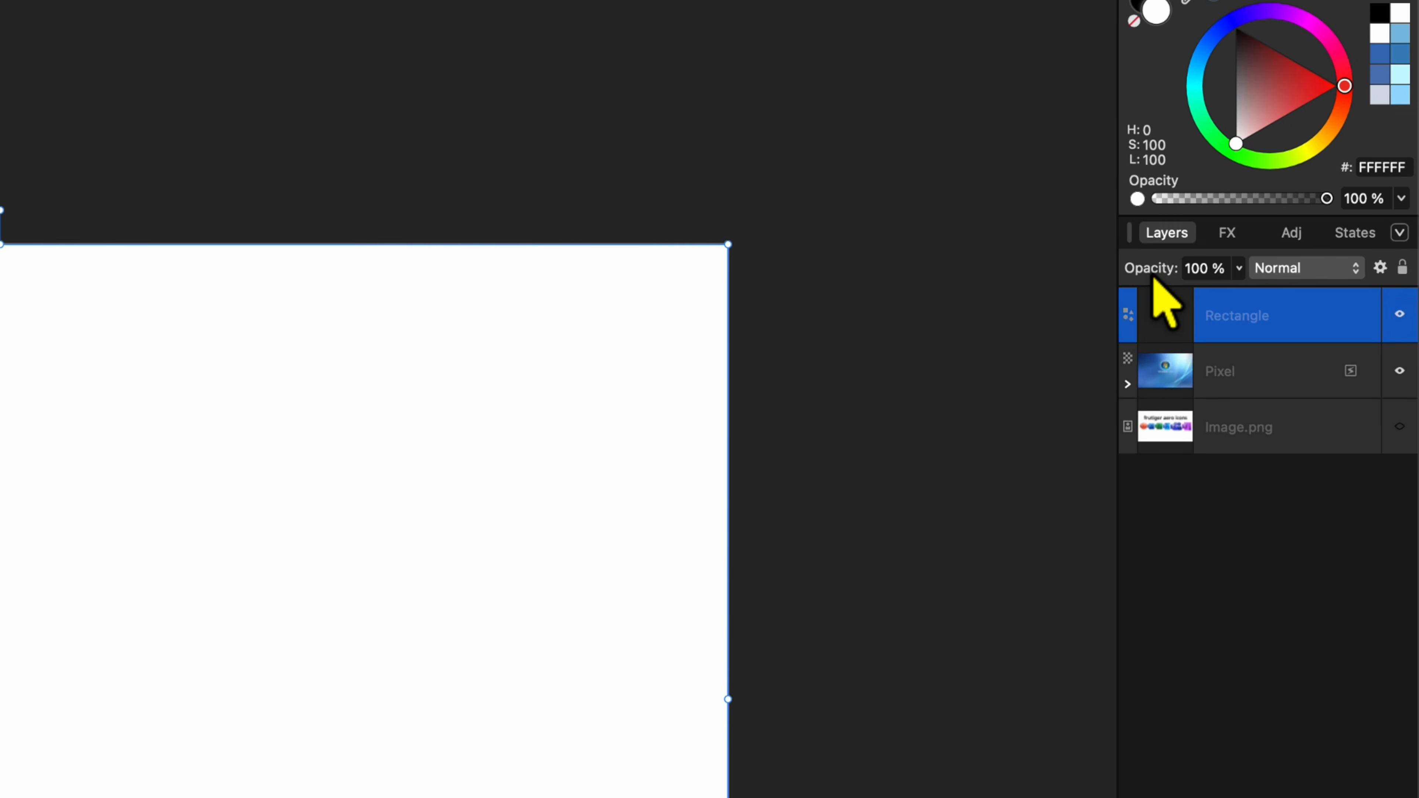
{"action": "left_click_drag", "start_coordinate": [1289, 231], "coordinate": [1093, 240]}
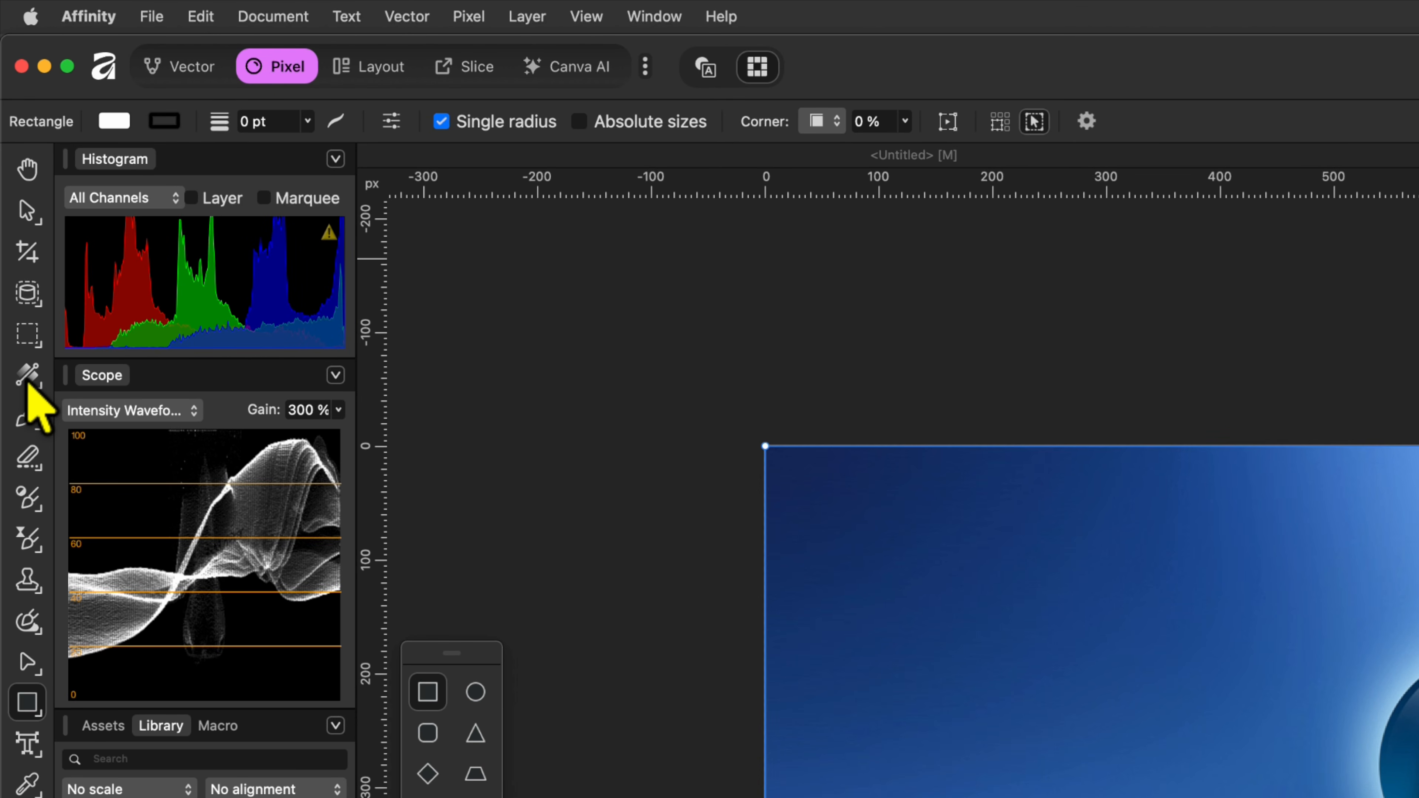
Change the rectangle's fill type to Mesh.
{"action": "left_click", "coordinate": [28, 380]}
{"action": "left_click", "coordinate": [267, 123]}
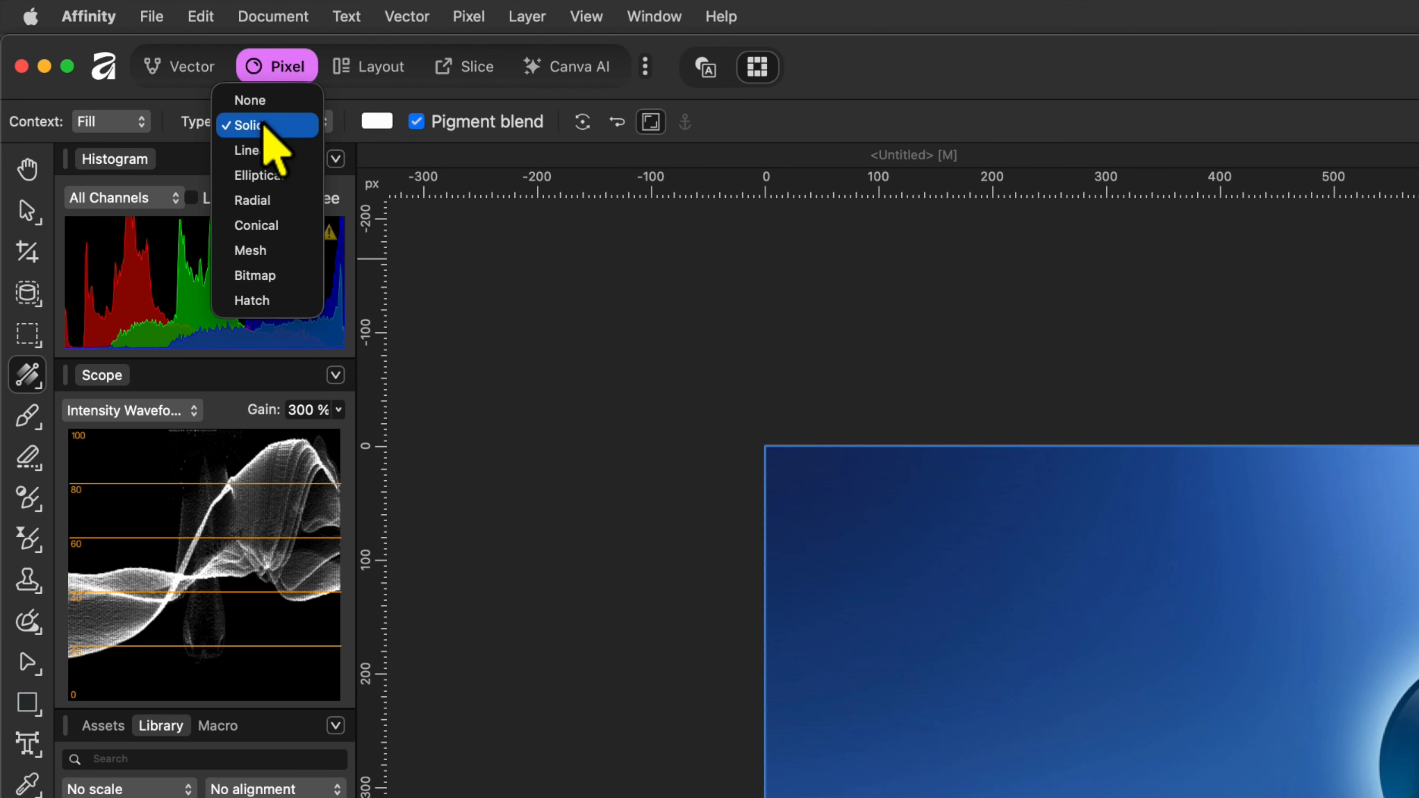
{"action": "left_click", "coordinate": [260, 249]}
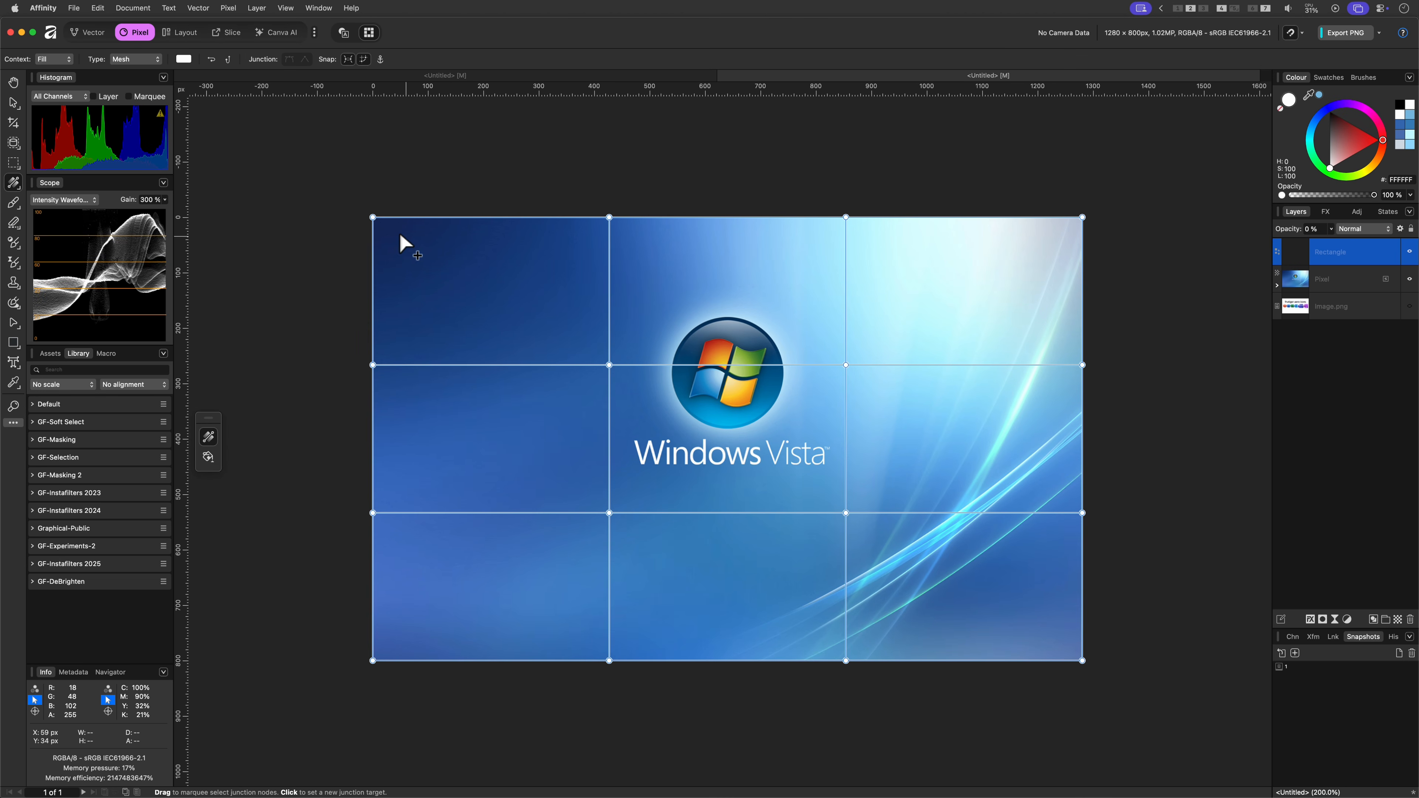
Colour the mesh nodes along the rectangle's left edge by sampling the wallpaper beside each node.
{"action": "left_click", "coordinate": [375, 219]}
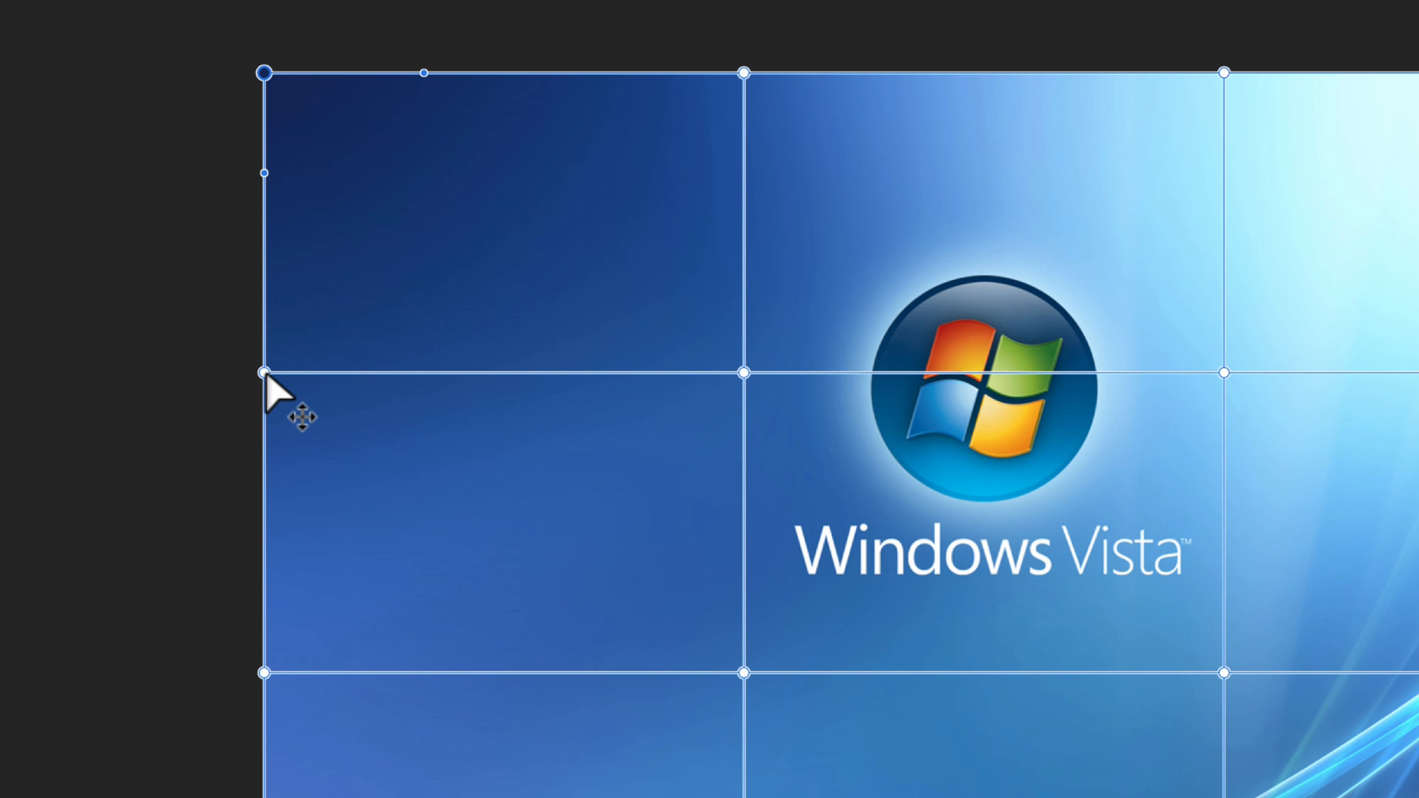
{"action": "left_click", "coordinate": [328, 368]}
{"action": "key", "text": "i"}
{"action": "left_click", "coordinate": [304, 347]}
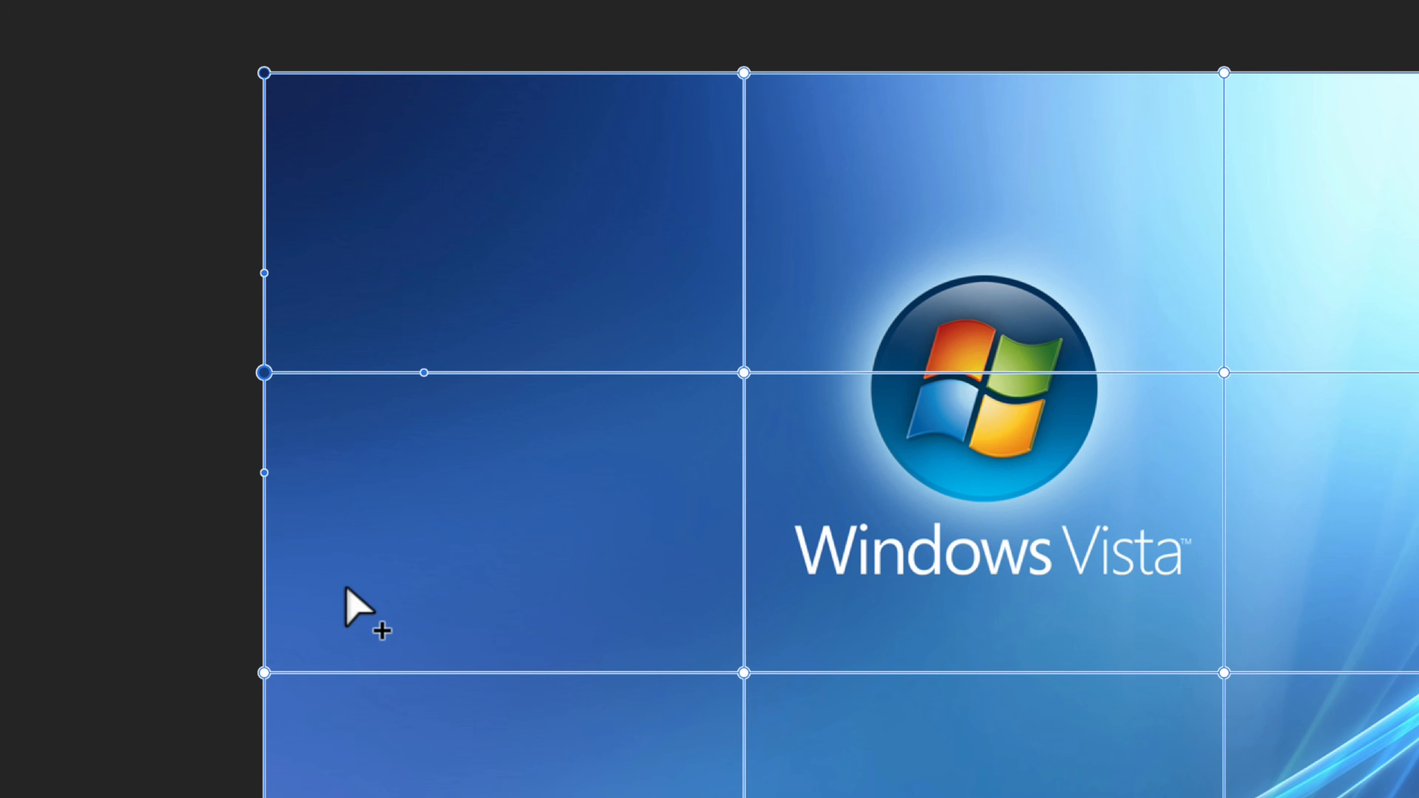
{"action": "left_click", "coordinate": [264, 673]}
{"action": "key", "text": "i"}
{"action": "left_click", "coordinate": [301, 640]}
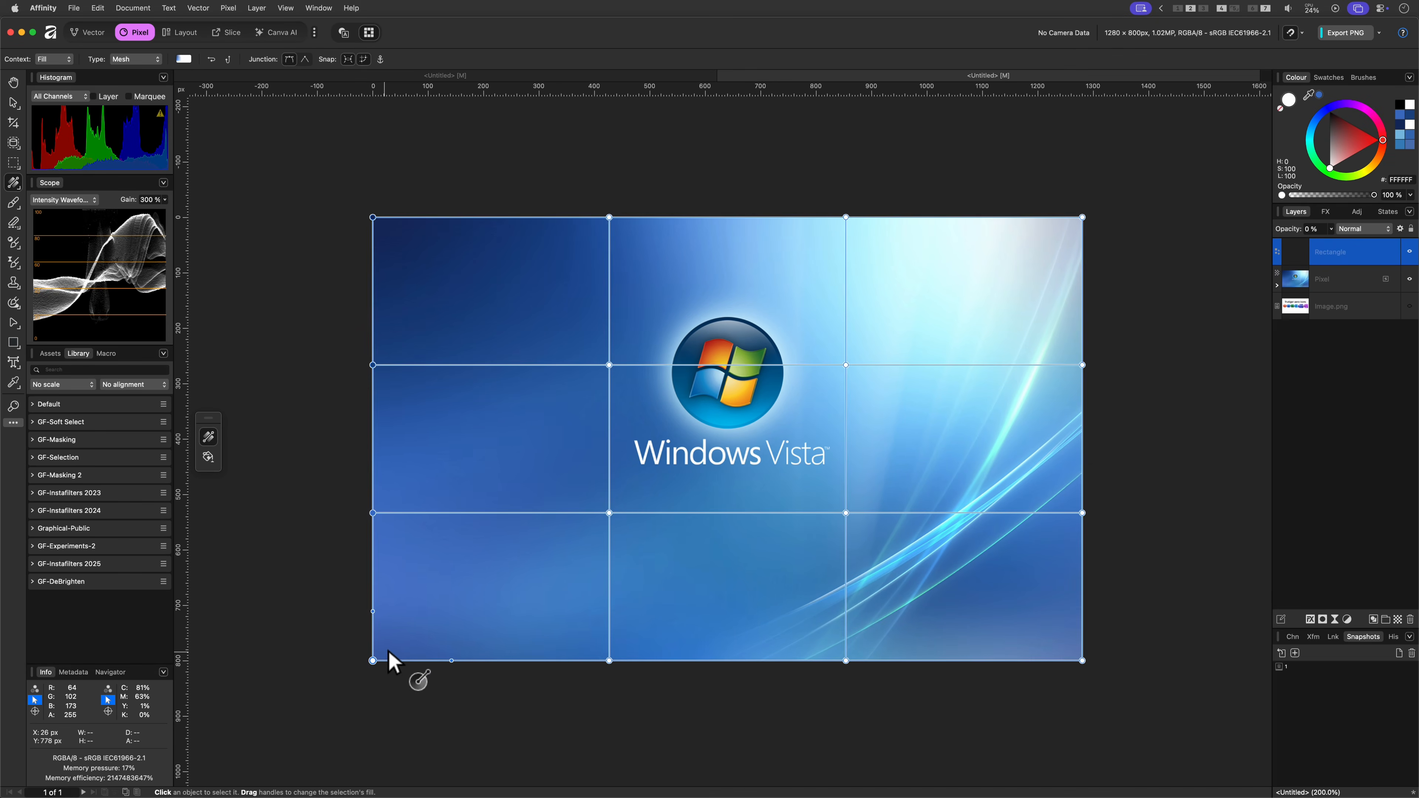
{"action": "key", "text": "i"}
{"action": "left_click", "coordinate": [388, 647]}
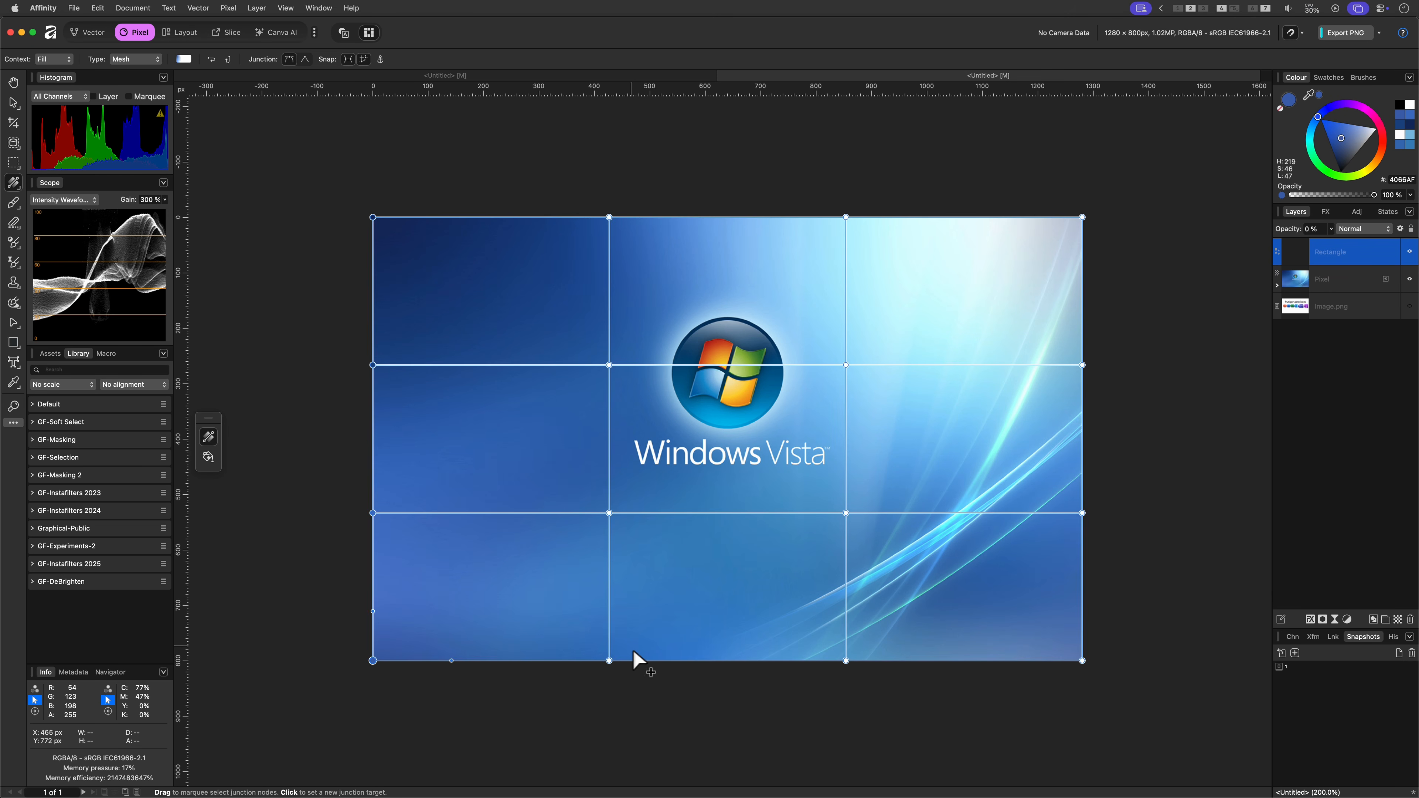
Colour the four nodes of the second mesh column from bottom to top with colours sampled from the nearby wallpaper.
{"action": "left_click", "coordinate": [609, 661]}
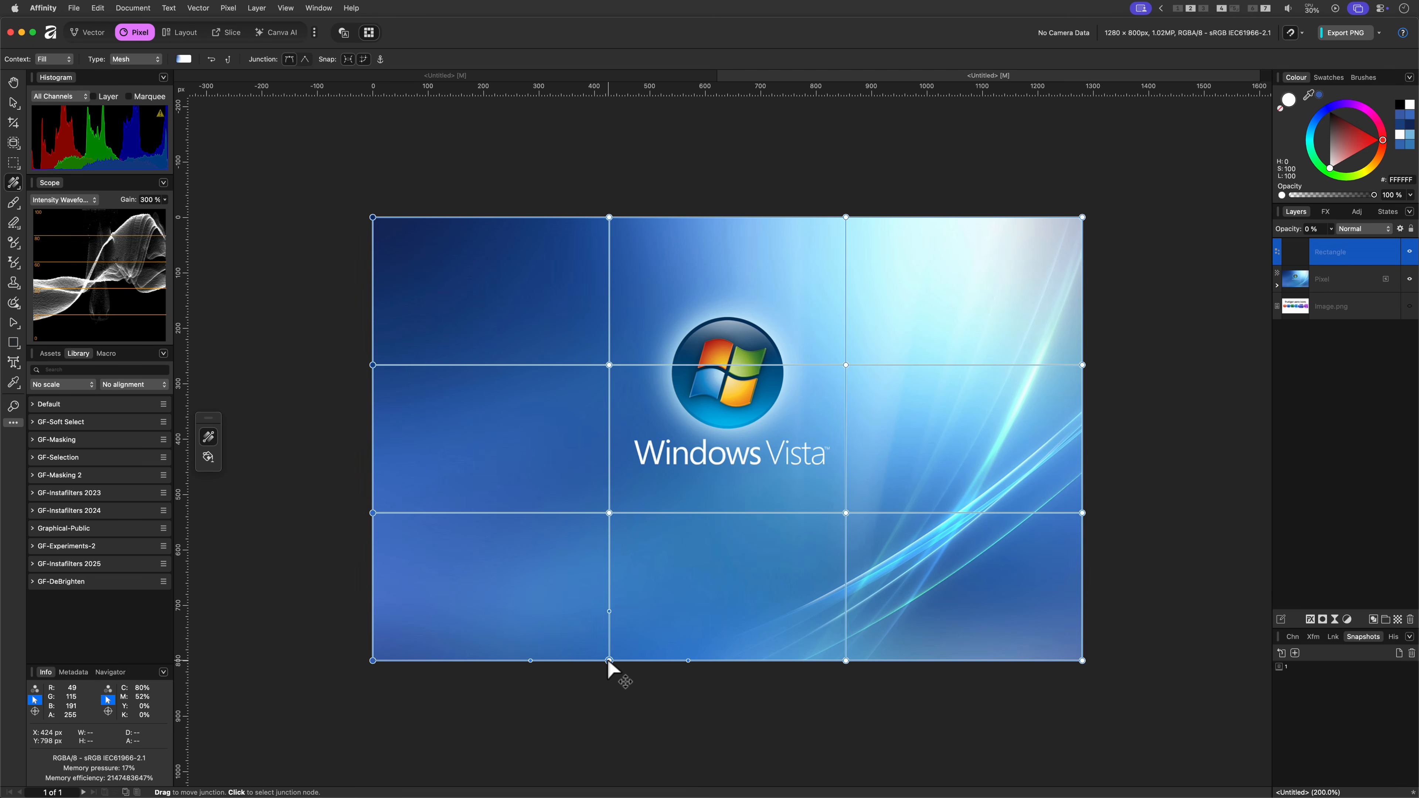
{"action": "key", "text": "i"}
{"action": "left_click", "coordinate": [624, 649]}
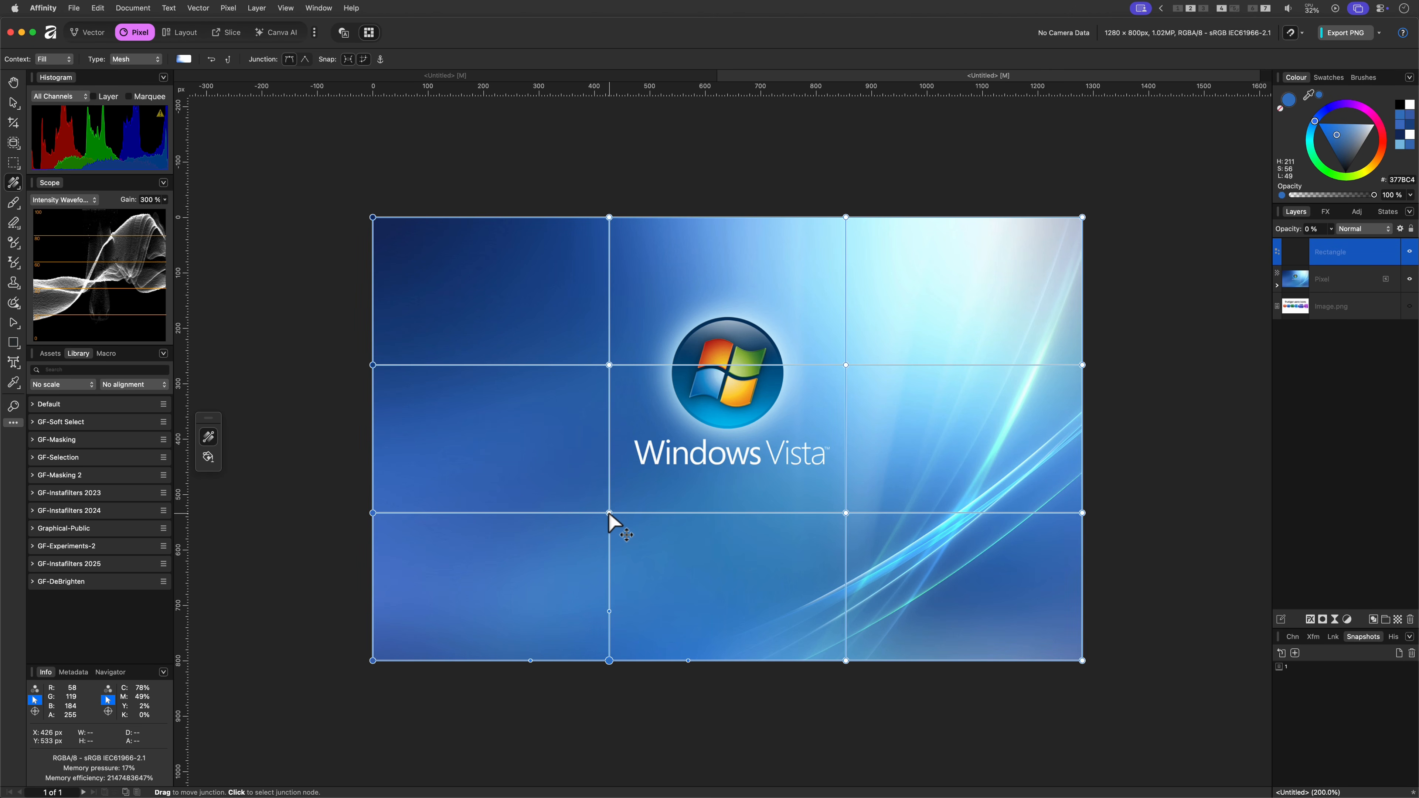
{"action": "key", "text": "i"}
{"action": "mouse_move", "coordinate": [631, 528]}
{"action": "left_mouse_down"}
{"action": "mouse_move", "coordinate": [627, 495]}
{"action": "mouse_move", "coordinate": [630, 505]}
{"action": "left_mouse_up"}
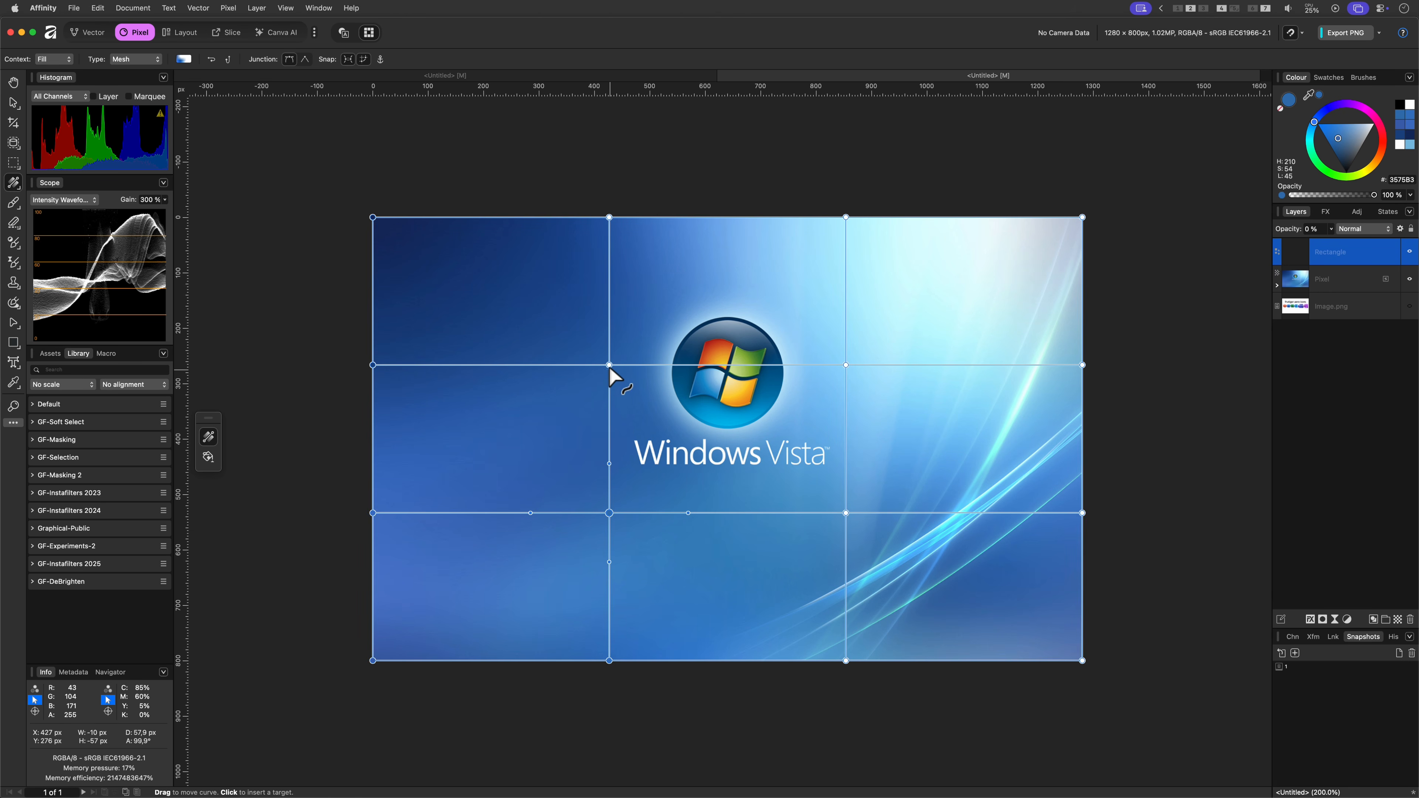
{"action": "left_click", "coordinate": [609, 366]}
{"action": "key", "text": "i"}
{"action": "left_click_drag", "start_coordinate": [623, 338], "coordinate": [631, 342]}
{"action": "left_click", "coordinate": [609, 218]}
{"action": "left_click_drag", "start_coordinate": [626, 243], "coordinate": [631, 247]}
Sample wallpaper colours for the top node of the third mesh column and the nodes along the right edge.
{"action": "left_click", "coordinate": [846, 218]}
{"action": "left_click_drag", "start_coordinate": [837, 229], "coordinate": [833, 233]}
{"action": "left_click", "coordinate": [1082, 218]}
{"action": "key", "text": "i"}
{"action": "left_click_drag", "start_coordinate": [1070, 276], "coordinate": [1061, 391]}
{"action": "left_click", "coordinate": [1082, 661]}
{"action": "key", "text": "i"}
{"action": "left_click", "coordinate": [1052, 632]}
Colour the remaining bottom and two inner nodes of the third mesh column from the adjacent wallpaper.
{"action": "left_click", "coordinate": [846, 661]}
{"action": "key", "text": "i"}
{"action": "left_click", "coordinate": [831, 634]}
{"action": "left_click", "coordinate": [846, 513]}
{"action": "key", "text": "i"}
{"action": "left_click", "coordinate": [833, 529]}
{"action": "key", "text": "i"}
{"action": "left_click_drag", "start_coordinate": [830, 374], "coordinate": [832, 374]}
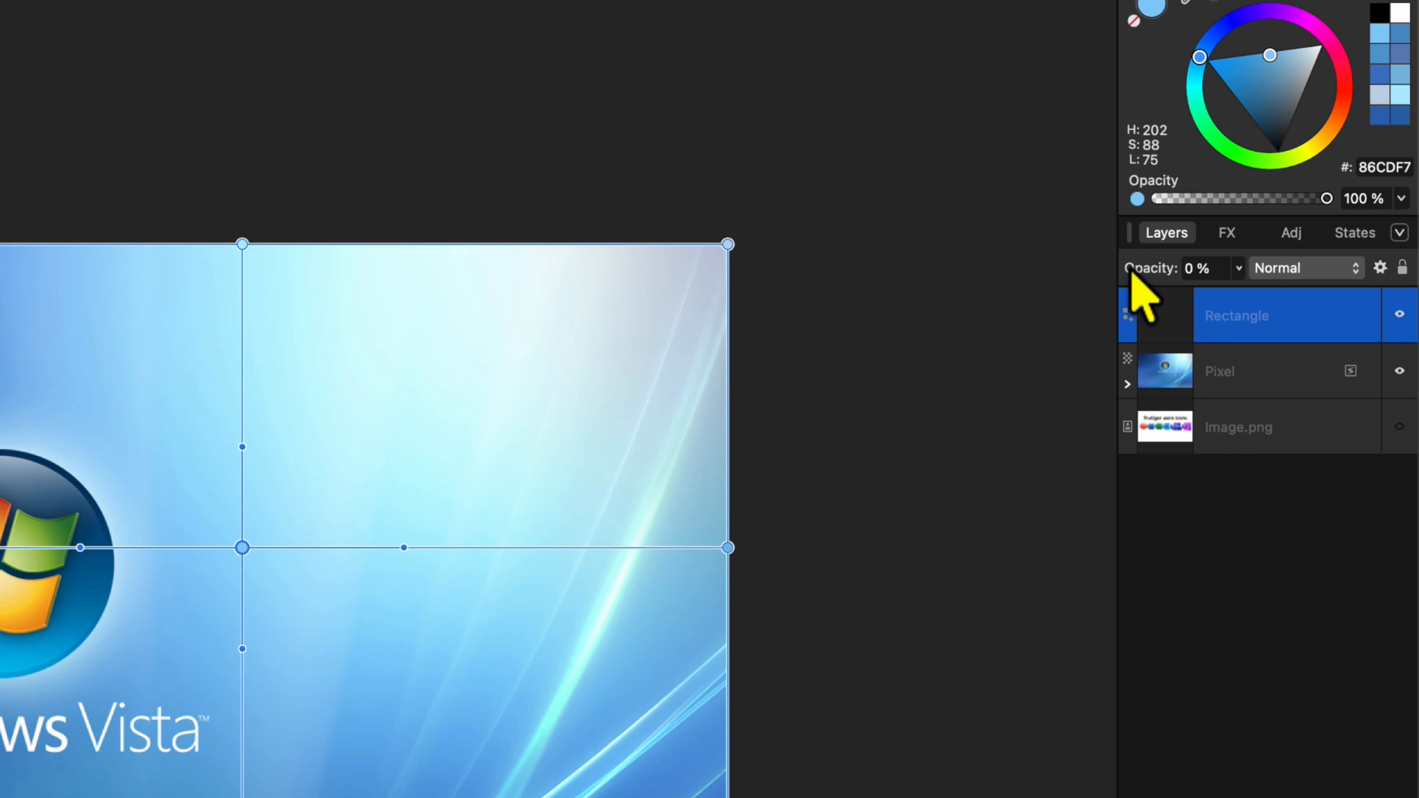
Set the mesh-gradient rectangle's layer opacity to 100% and hide the layer.
{"action": "left_click_drag", "start_coordinate": [1130, 270], "coordinate": [1365, 251]}
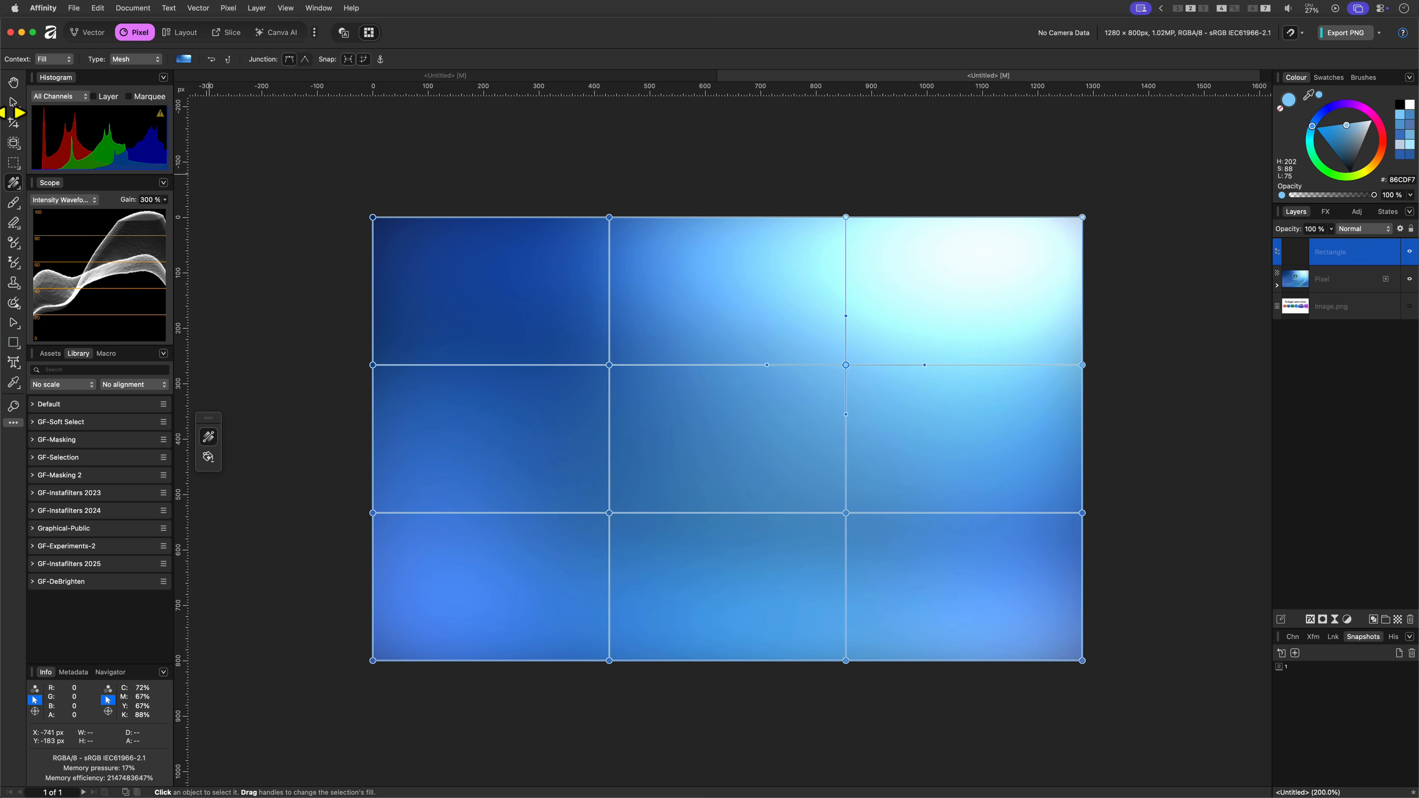
{"action": "left_click", "coordinate": [14, 103]}
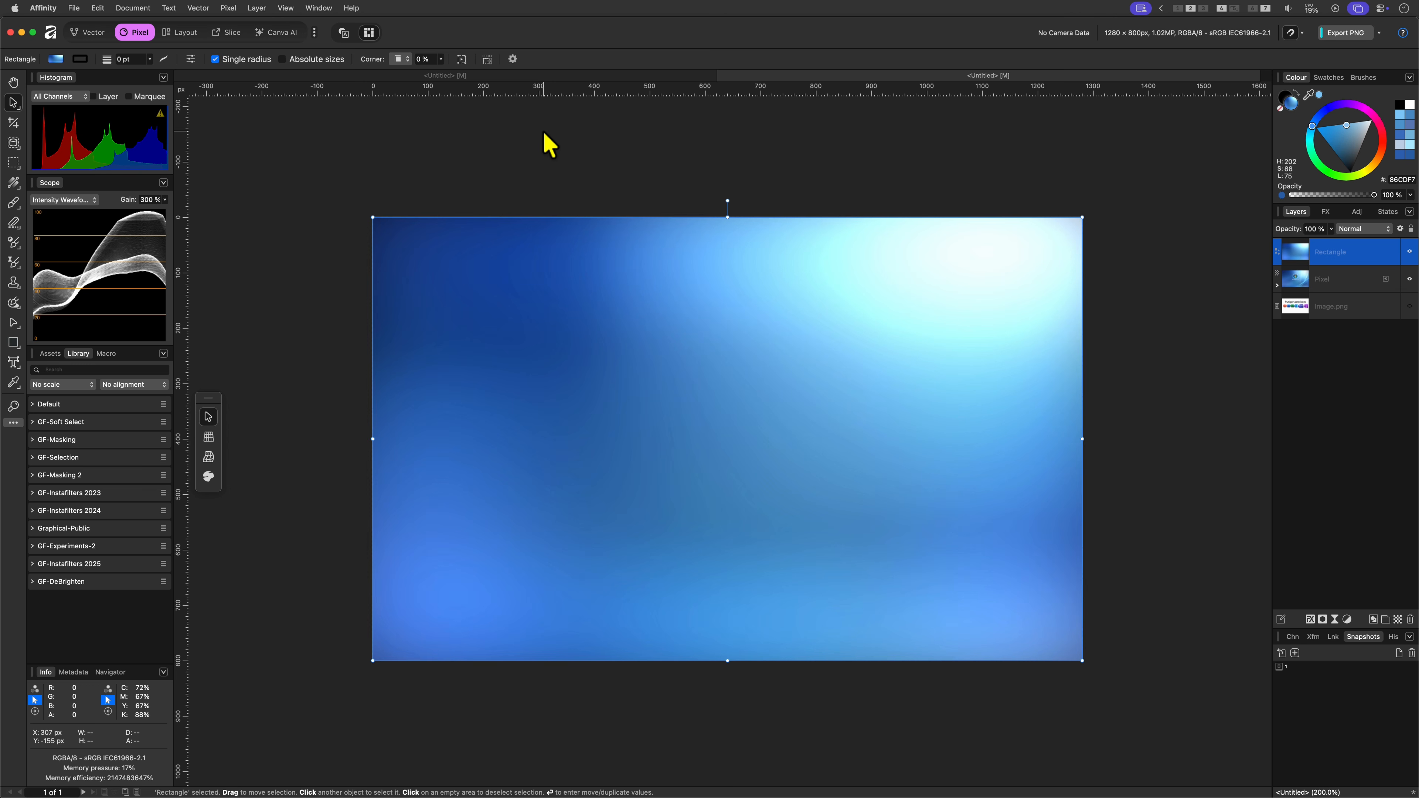
{"action": "left_click", "coordinate": [1408, 252]}
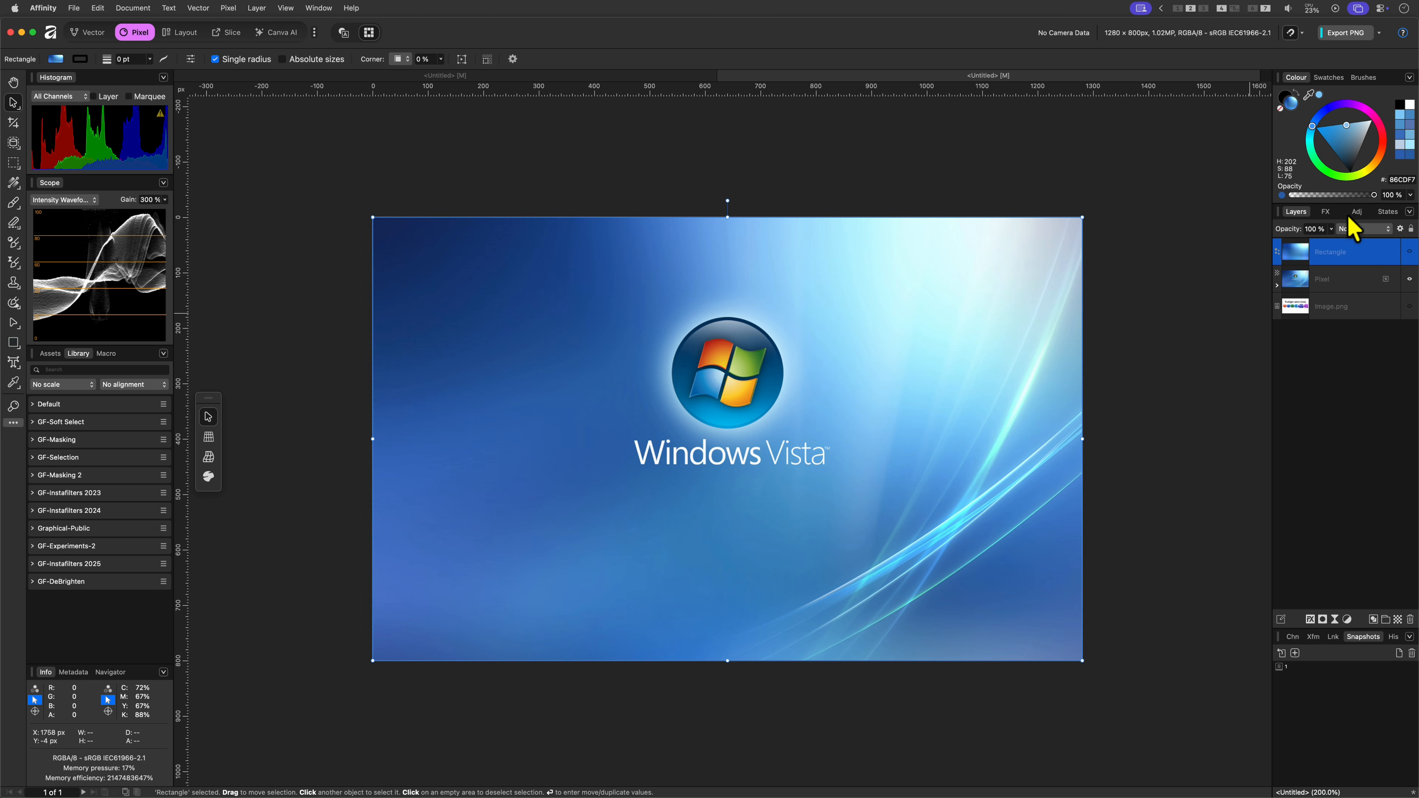
Move the Image.png layer nested in the Pixel layer to the top of the layer stack and make it visible.
{"action": "left_click", "coordinate": [1278, 286]}
{"action": "left_click", "coordinate": [1302, 307]}
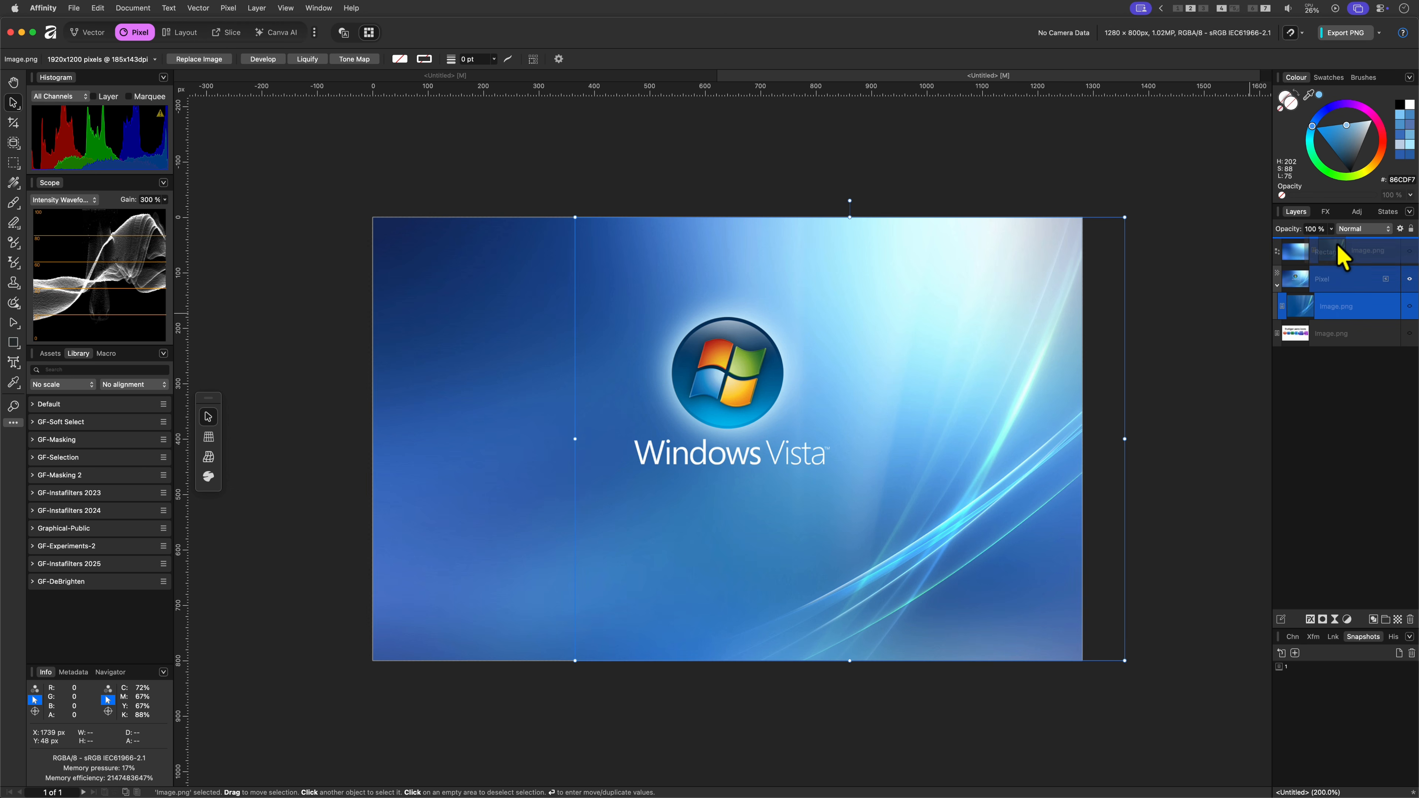
{"action": "left_click_drag", "start_coordinate": [1349, 274], "coordinate": [1349, 273]}
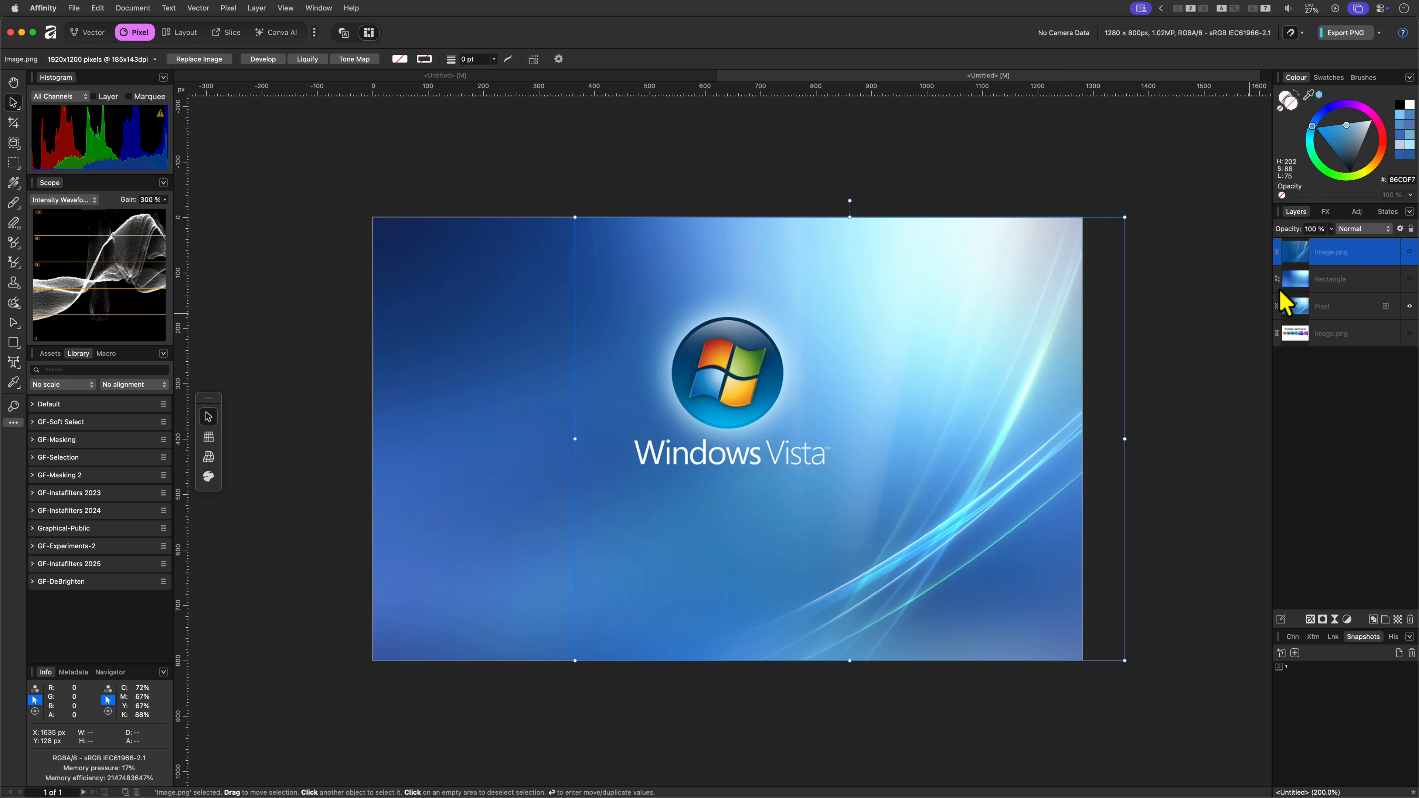
{"action": "left_click", "coordinate": [1409, 253]}
{"action": "left_click", "coordinate": [1409, 252]}
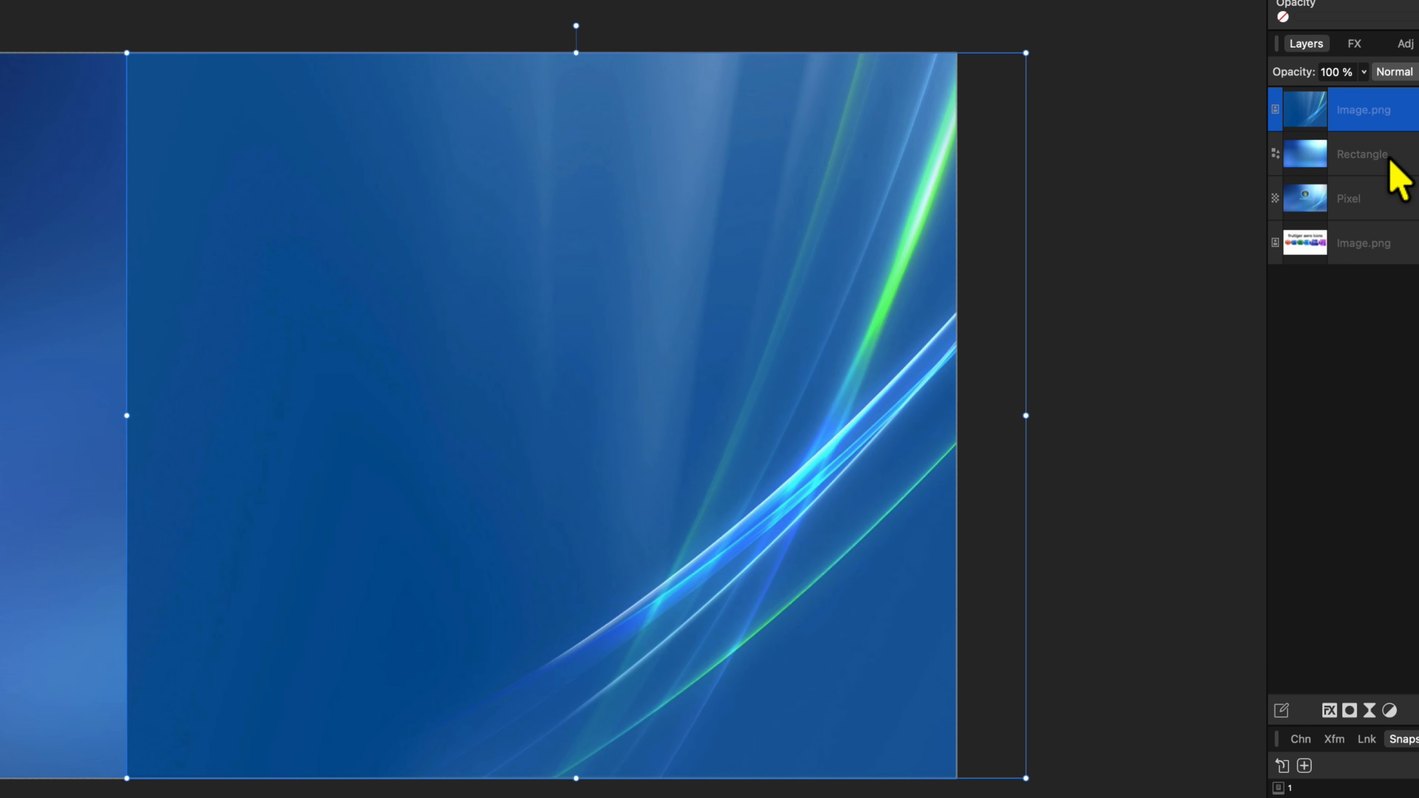
Duplicate the mesh-gradient Rectangle layer and place the copy above the light-streak Image.png layer.
{"action": "left_click", "coordinate": [1397, 180]}
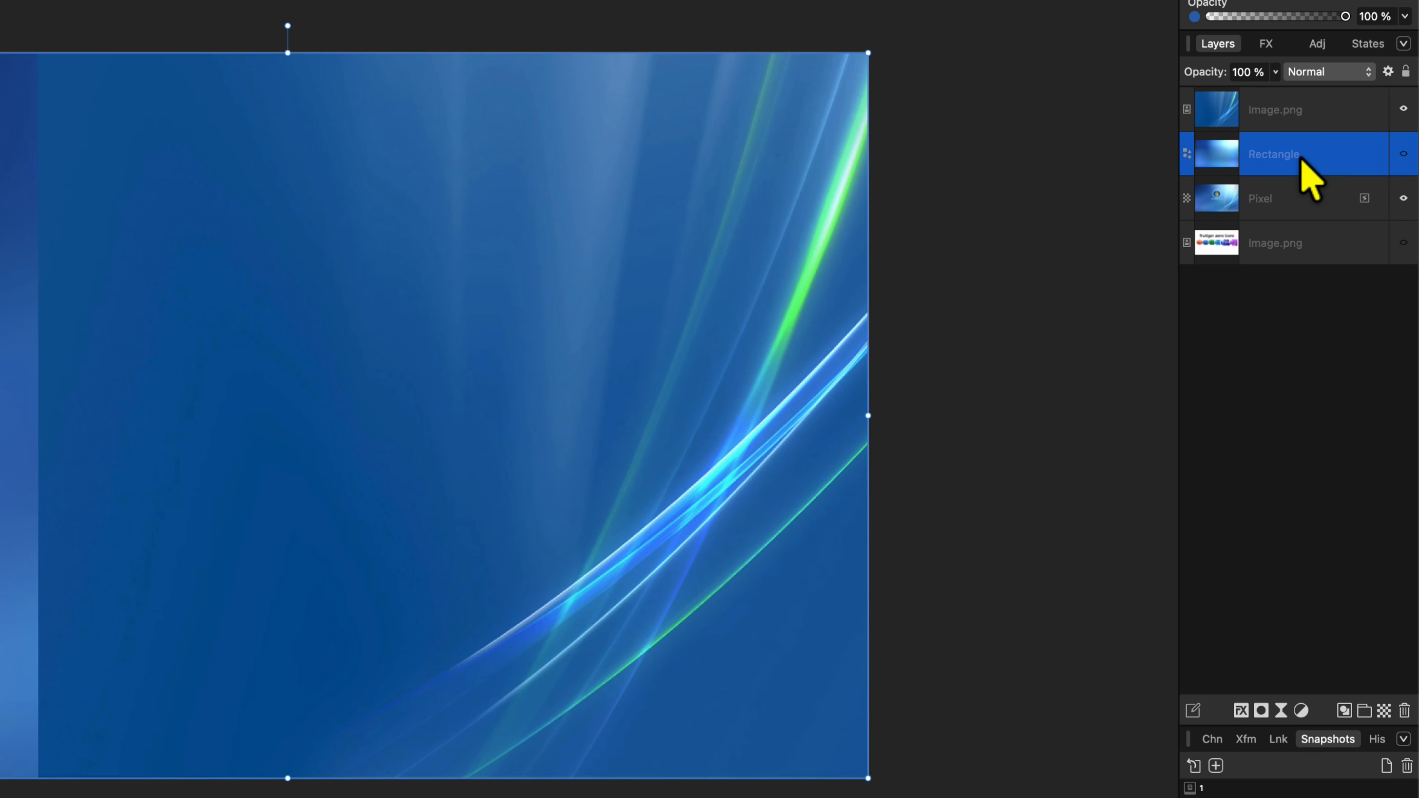
{"action": "key", "text": "super+j"}
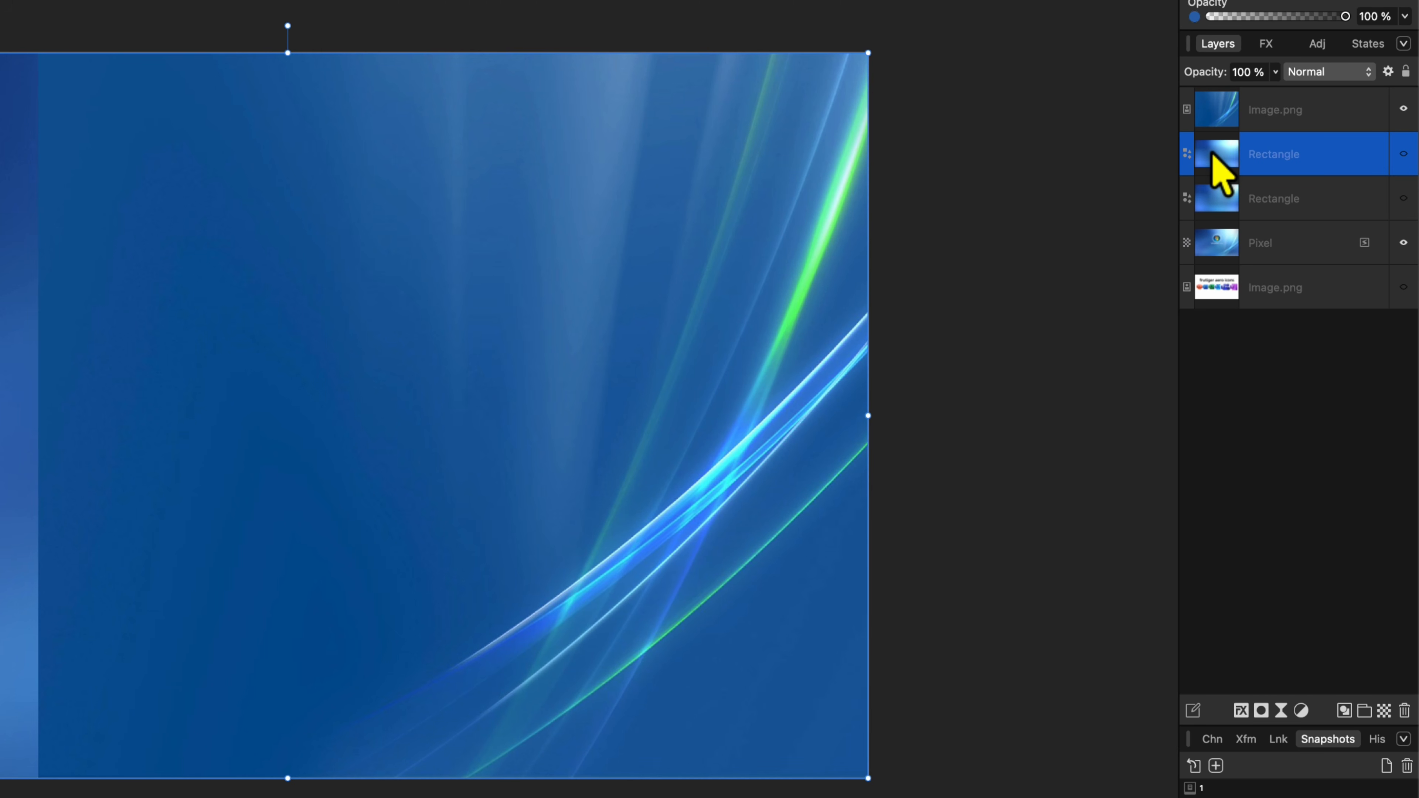
{"action": "left_click_drag", "start_coordinate": [1210, 154], "coordinate": [1244, 99]}
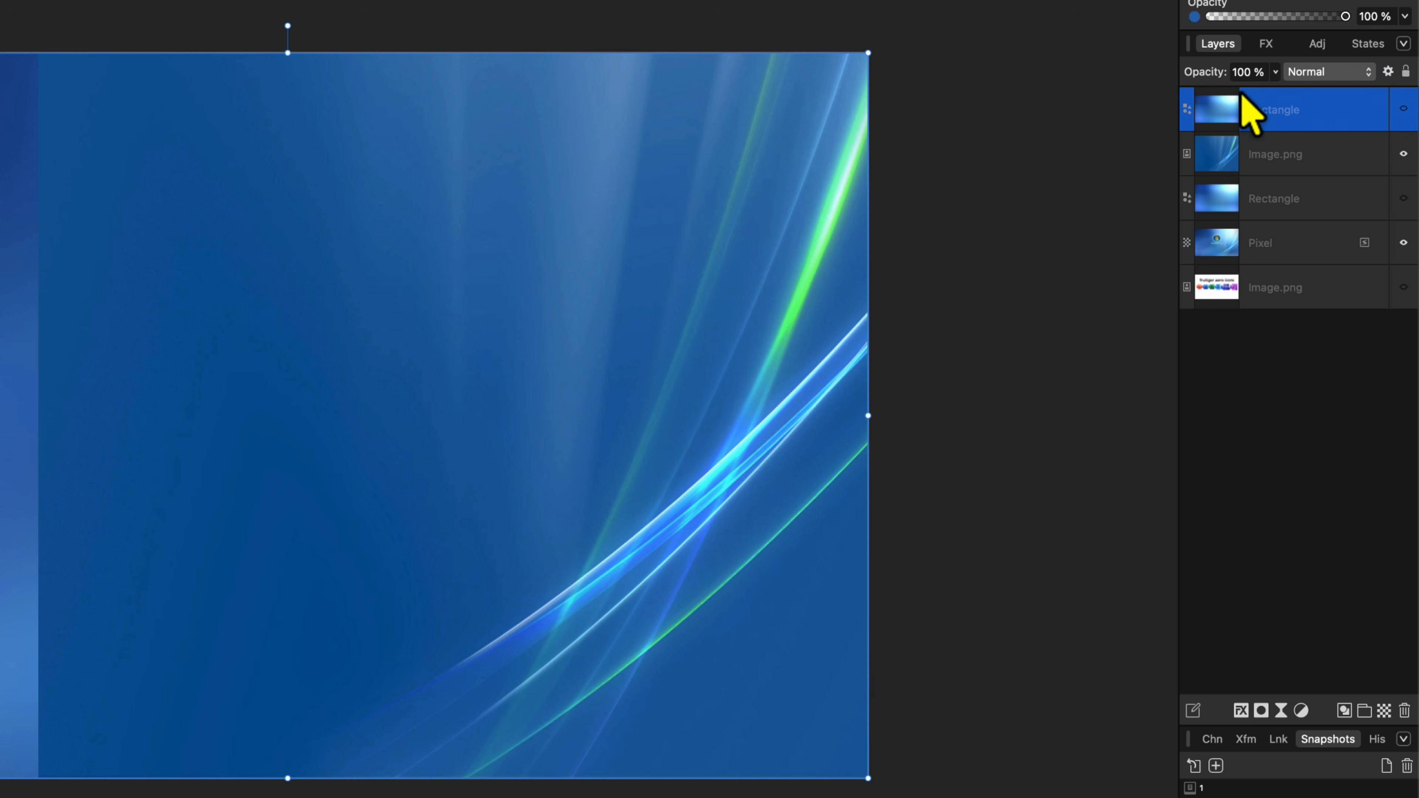
Make the topmost Rectangle layer visible and set its blend mode to Hard Light.
{"action": "left_click", "coordinate": [1403, 109]}
{"action": "left_click", "coordinate": [1367, 77]}
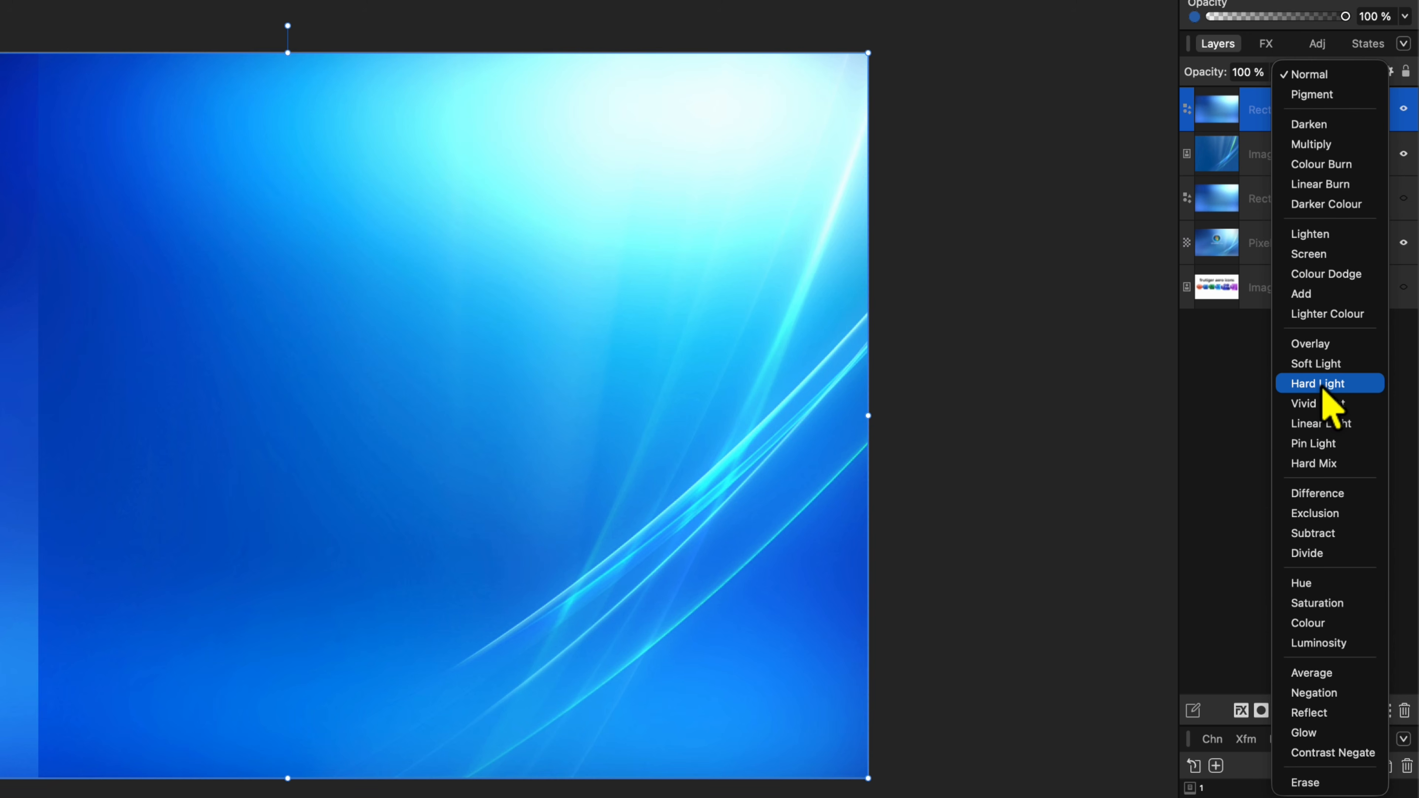
{"action": "left_click", "coordinate": [1318, 383]}
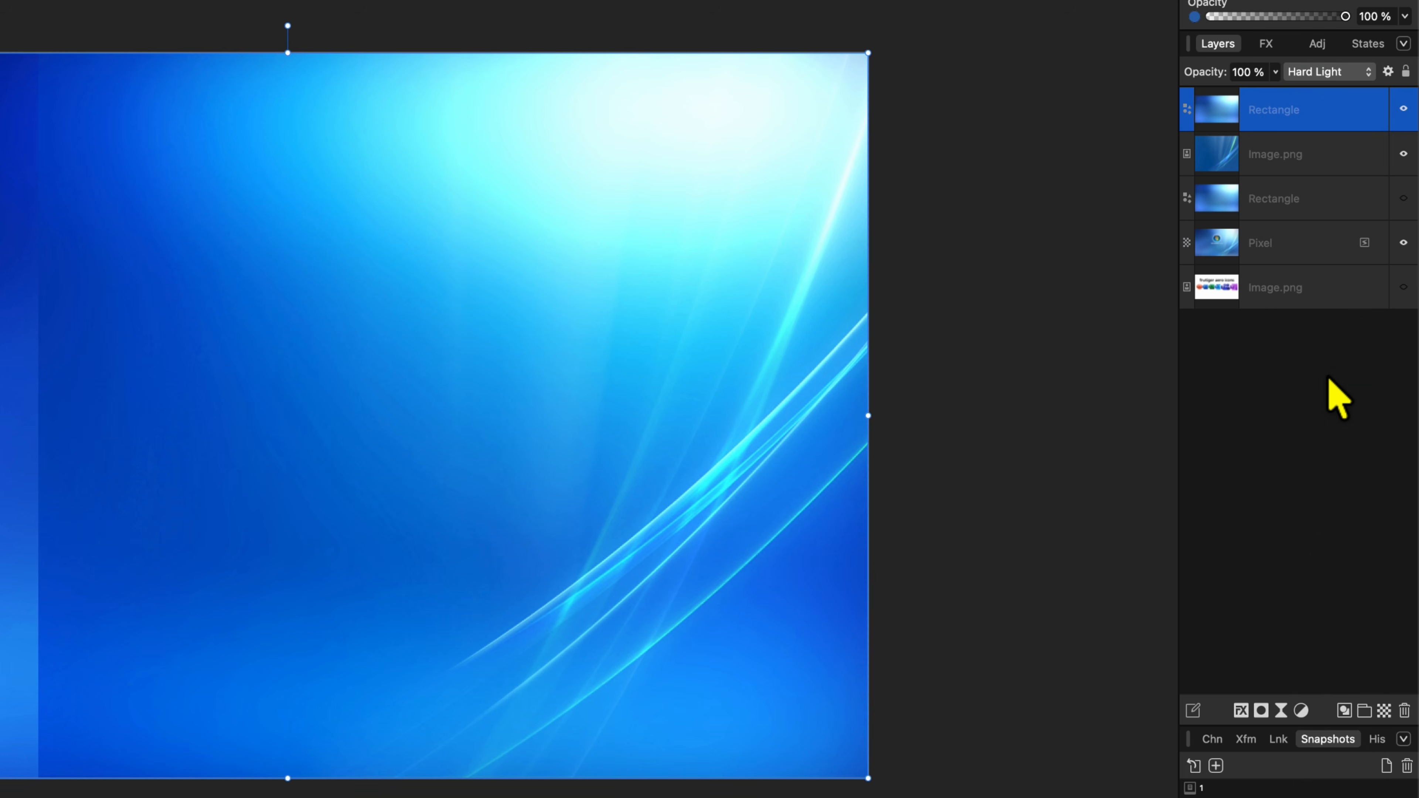
Add a Levels adjustment nested inside the topmost Rectangle layer.
{"action": "left_click", "coordinate": [1301, 710]}
{"action": "left_click", "coordinate": [1301, 721]}
{"action": "left_click_drag", "start_coordinate": [1232, 120], "coordinate": [1296, 163]}
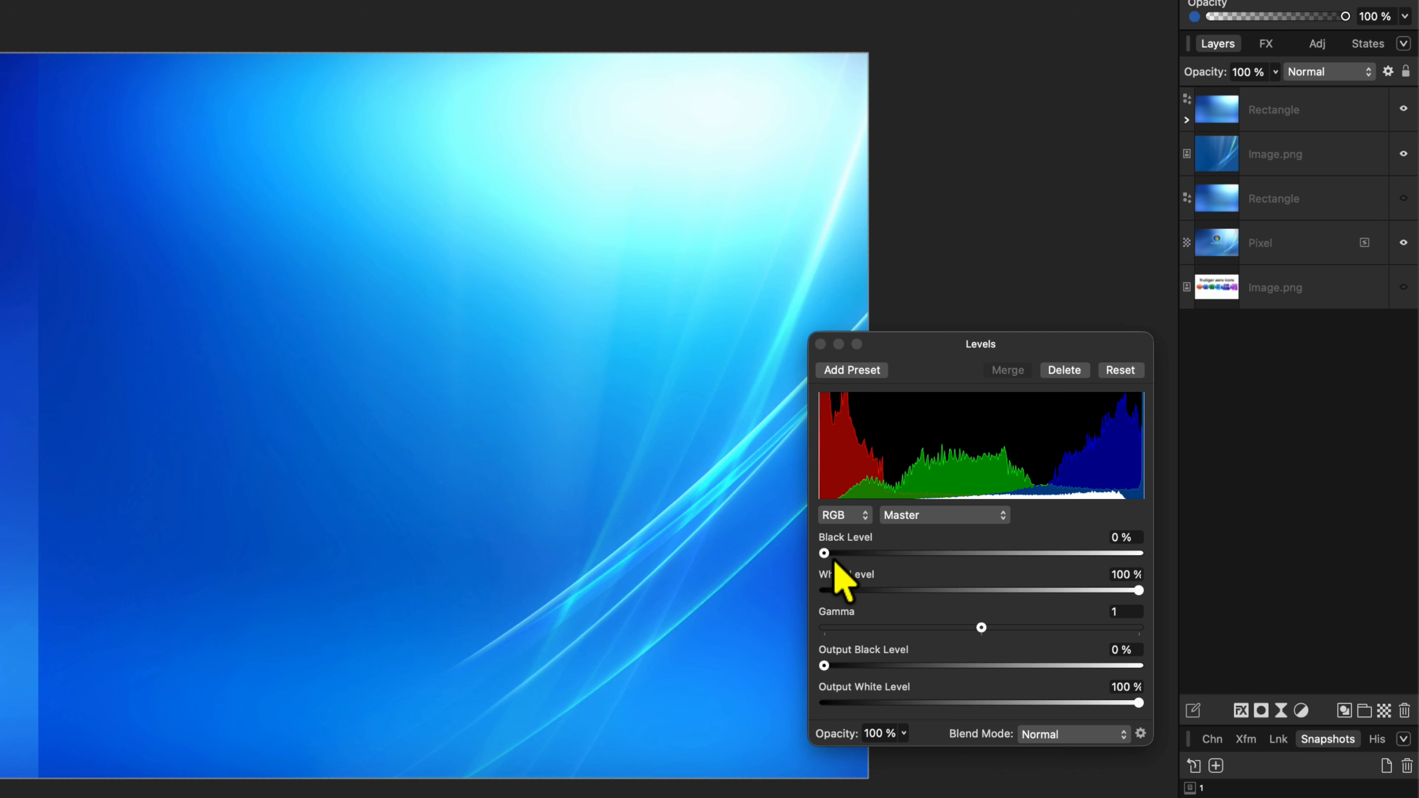
Set the Levels adjustment to black level 13%, white level 82%, output black 23% and output white 78%, and close it.
{"action": "left_click_drag", "start_coordinate": [835, 560], "coordinate": [874, 565]}
{"action": "mouse_move", "coordinate": [1089, 540]}
{"action": "left_mouse_down"}
{"action": "mouse_move", "coordinate": [1115, 540]}
{"action": "mouse_move", "coordinate": [1099, 545]}
{"action": "mouse_move", "coordinate": [1112, 539]}
{"action": "mouse_move", "coordinate": [1101, 528]}
{"action": "left_mouse_up"}
{"action": "left_click_drag", "start_coordinate": [1246, 547], "coordinate": [1209, 550]}
{"action": "mouse_move", "coordinate": [1102, 525]}
{"action": "left_mouse_down"}
{"action": "mouse_move", "coordinate": [1153, 526]}
{"action": "mouse_move", "coordinate": [1093, 526]}
{"action": "left_mouse_up"}
{"action": "left_click_drag", "start_coordinate": [1209, 547], "coordinate": [1217, 548]}
{"action": "left_click_drag", "start_coordinate": [1248, 615], "coordinate": [1208, 619]}
{"action": "left_click_drag", "start_coordinate": [1095, 526], "coordinate": [1083, 531]}
{"action": "mouse_move", "coordinate": [1217, 547]}
{"action": "left_mouse_down"}
{"action": "mouse_move", "coordinate": [1229, 550]}
{"action": "mouse_move", "coordinate": [1215, 550]}
{"action": "left_mouse_up"}
{"action": "left_click_drag", "start_coordinate": [1057, 593], "coordinate": [1099, 591]}
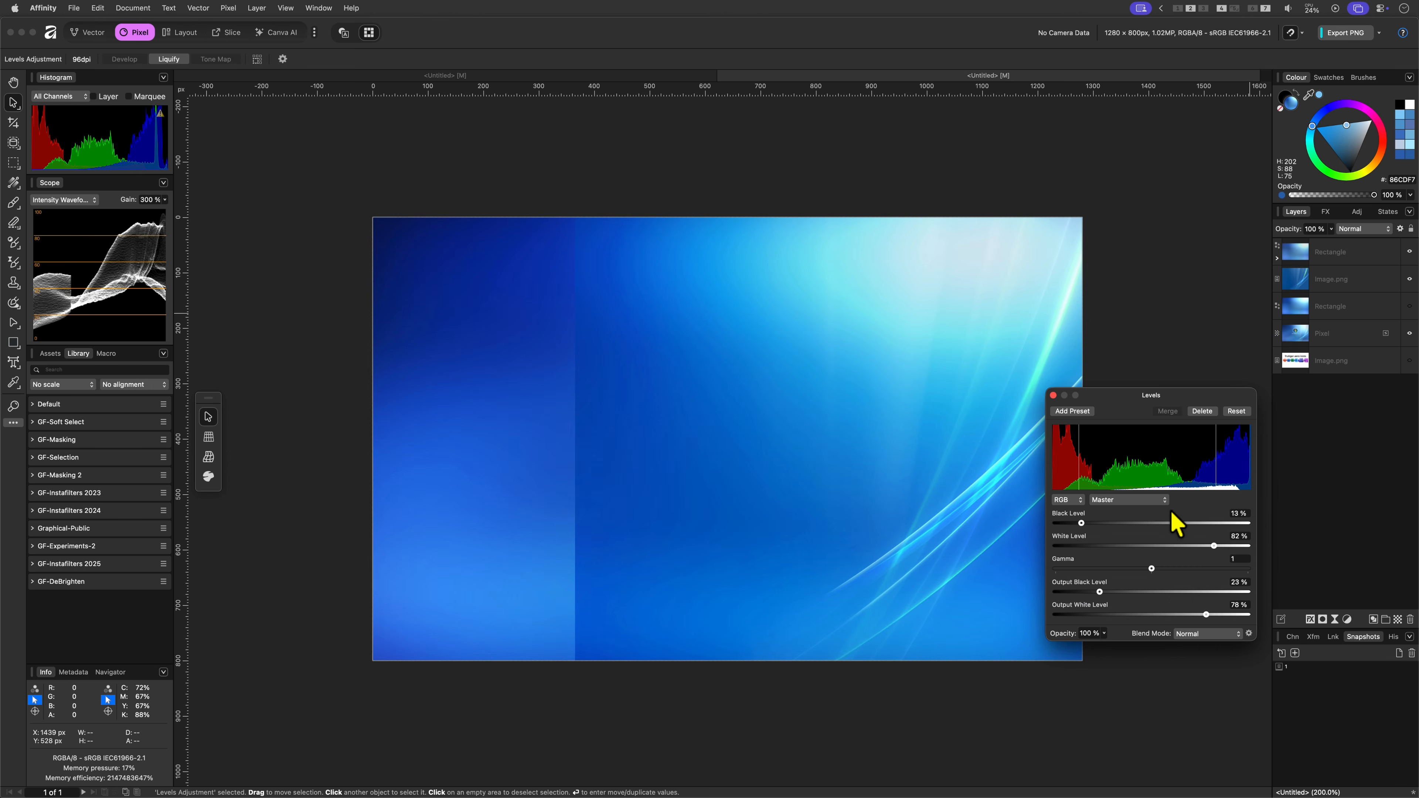
{"action": "left_click", "coordinate": [1054, 396]}
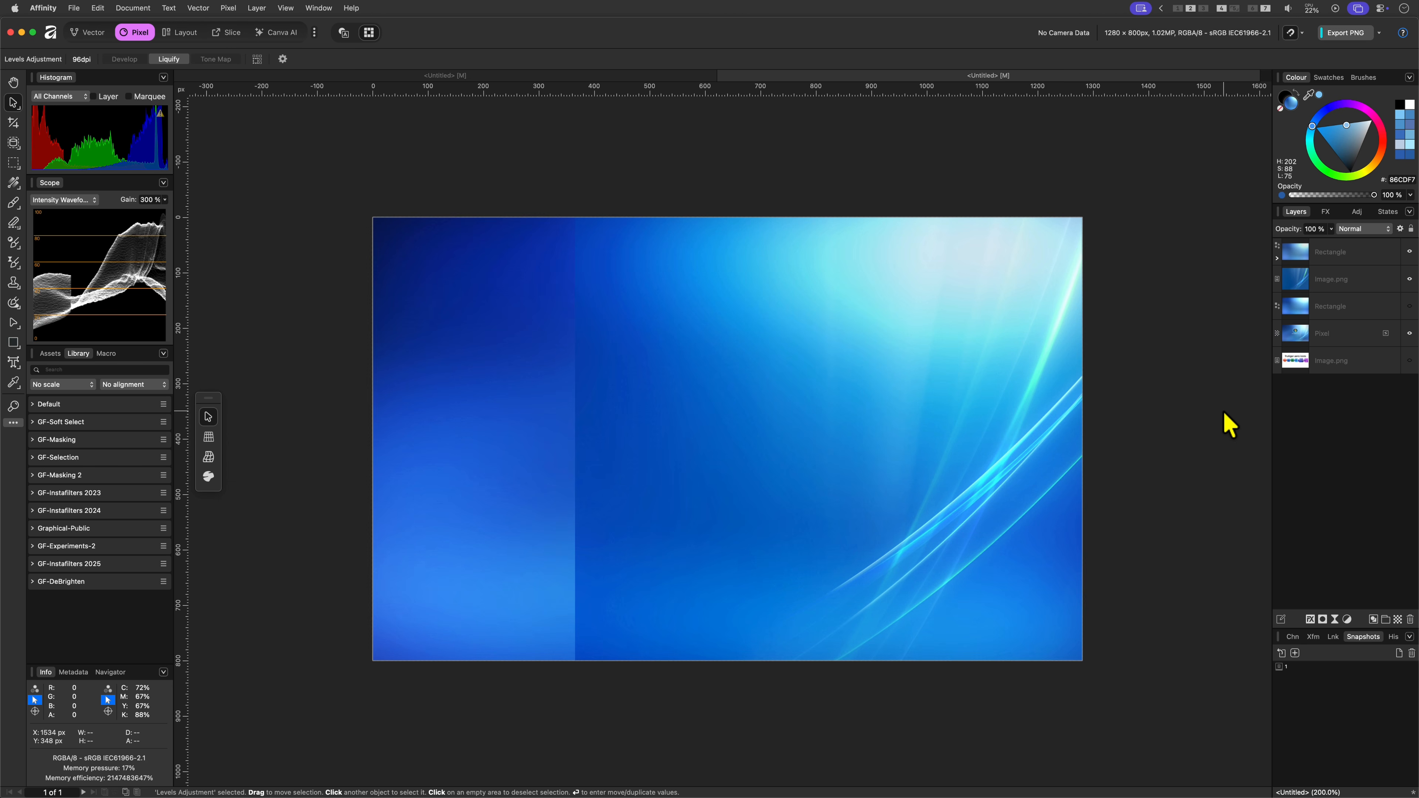
Draw a rectangle directly above the light-streak Image.png layer, from just beyond that image's left edge to the canvas's right edge.
{"action": "left_click", "coordinate": [1332, 282]}
{"action": "left_click", "coordinate": [15, 344]}
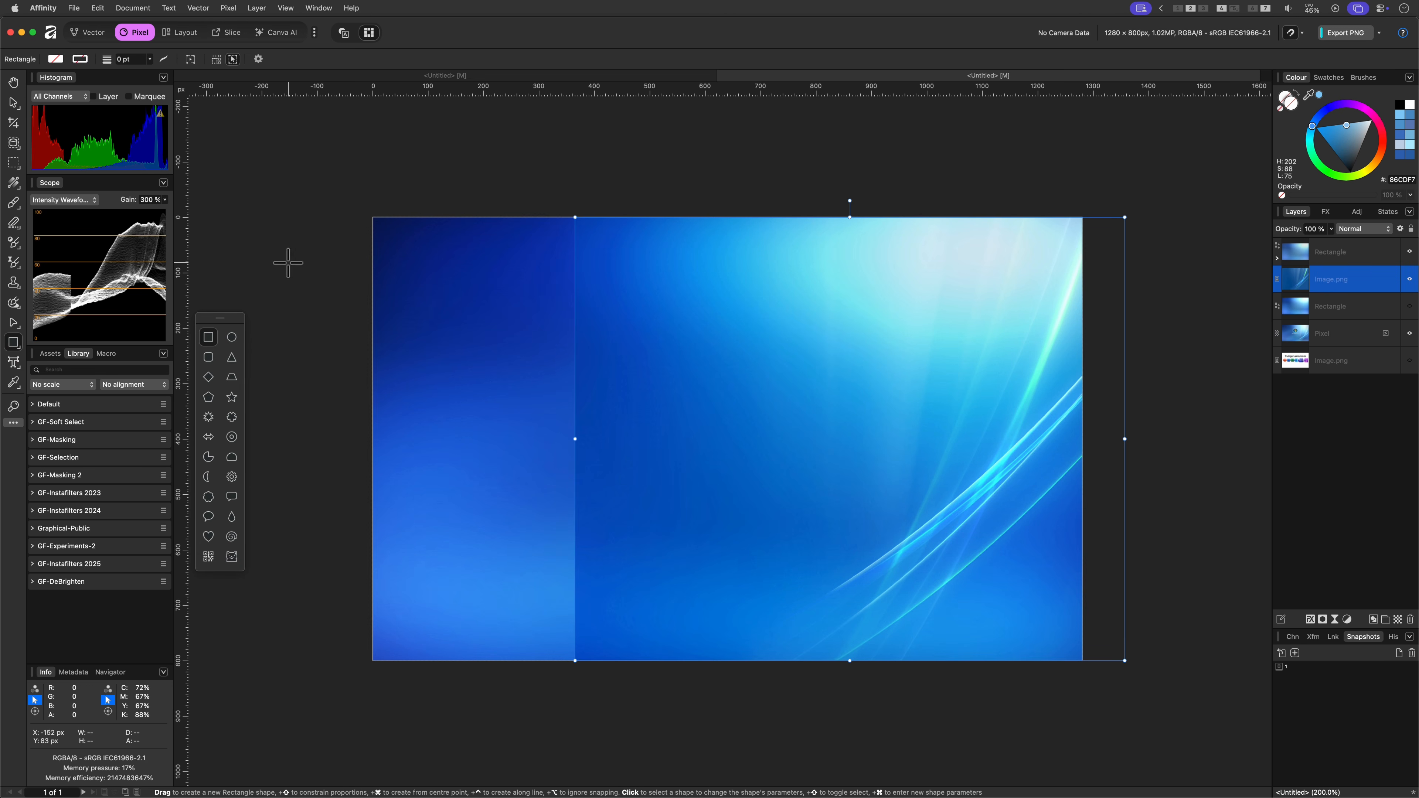
{"action": "left_click_drag", "start_coordinate": [563, 208], "coordinate": [1082, 664]}
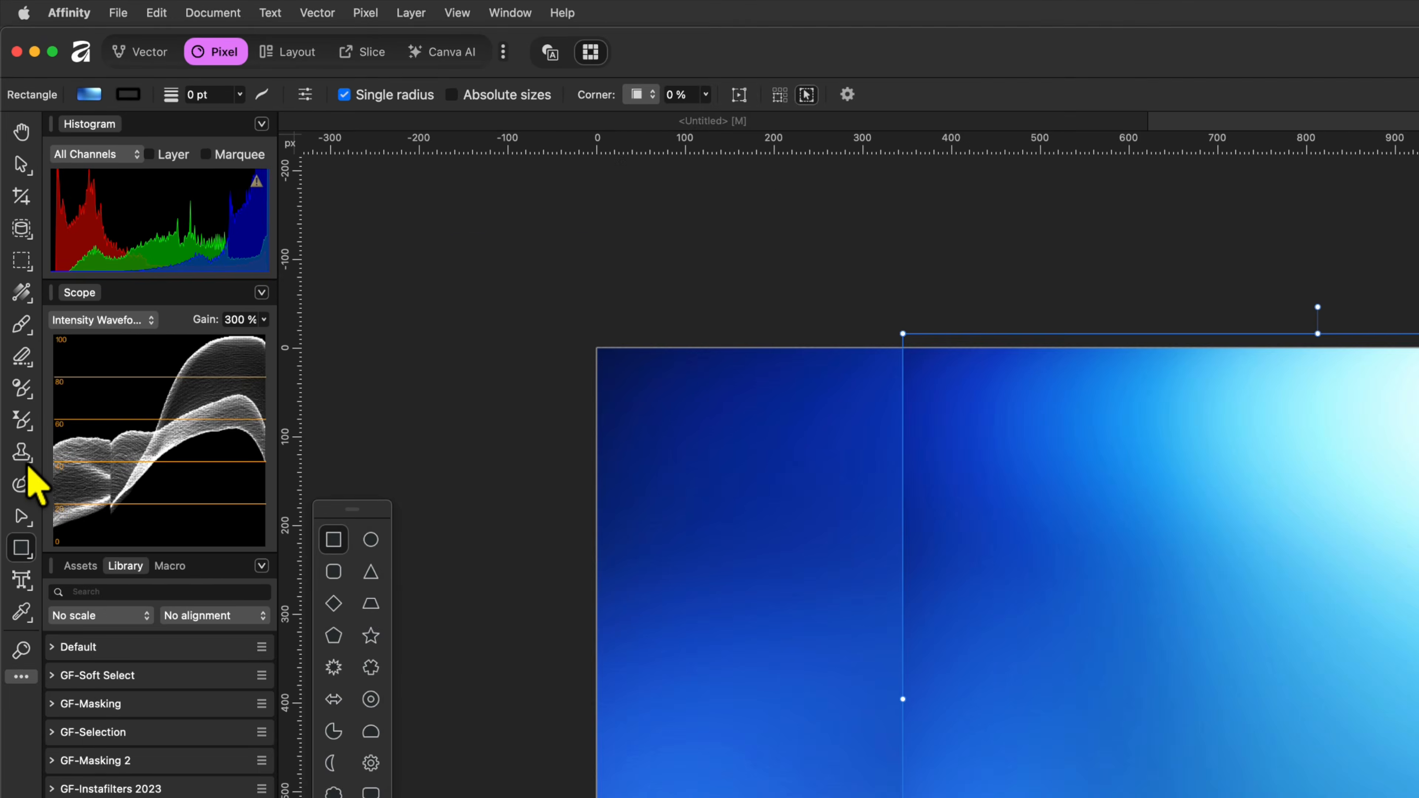
Give the new rectangle a linear gradient fill and set the opacity of its white left stop to 0%.
{"action": "left_click", "coordinate": [13, 183]}
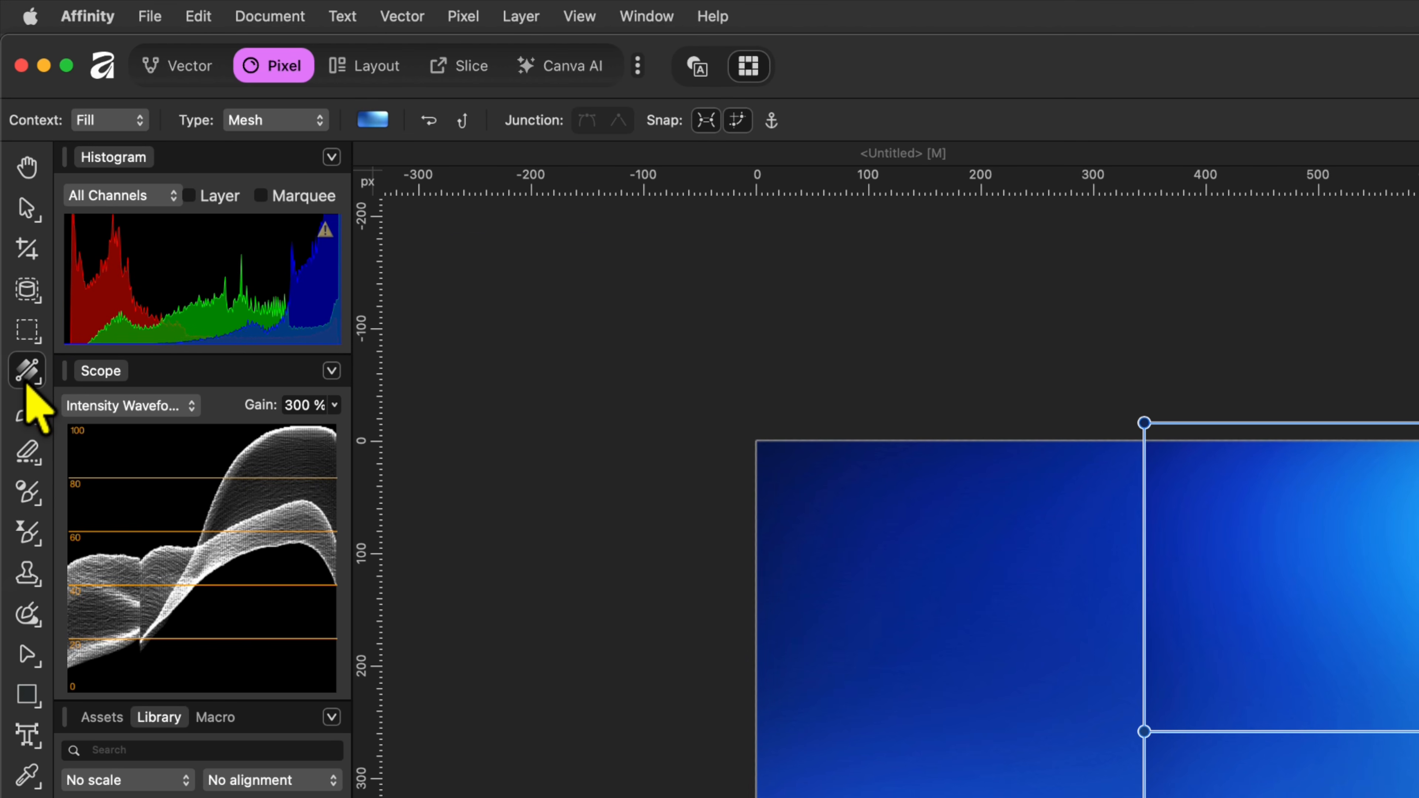
{"action": "left_click", "coordinate": [313, 121]}
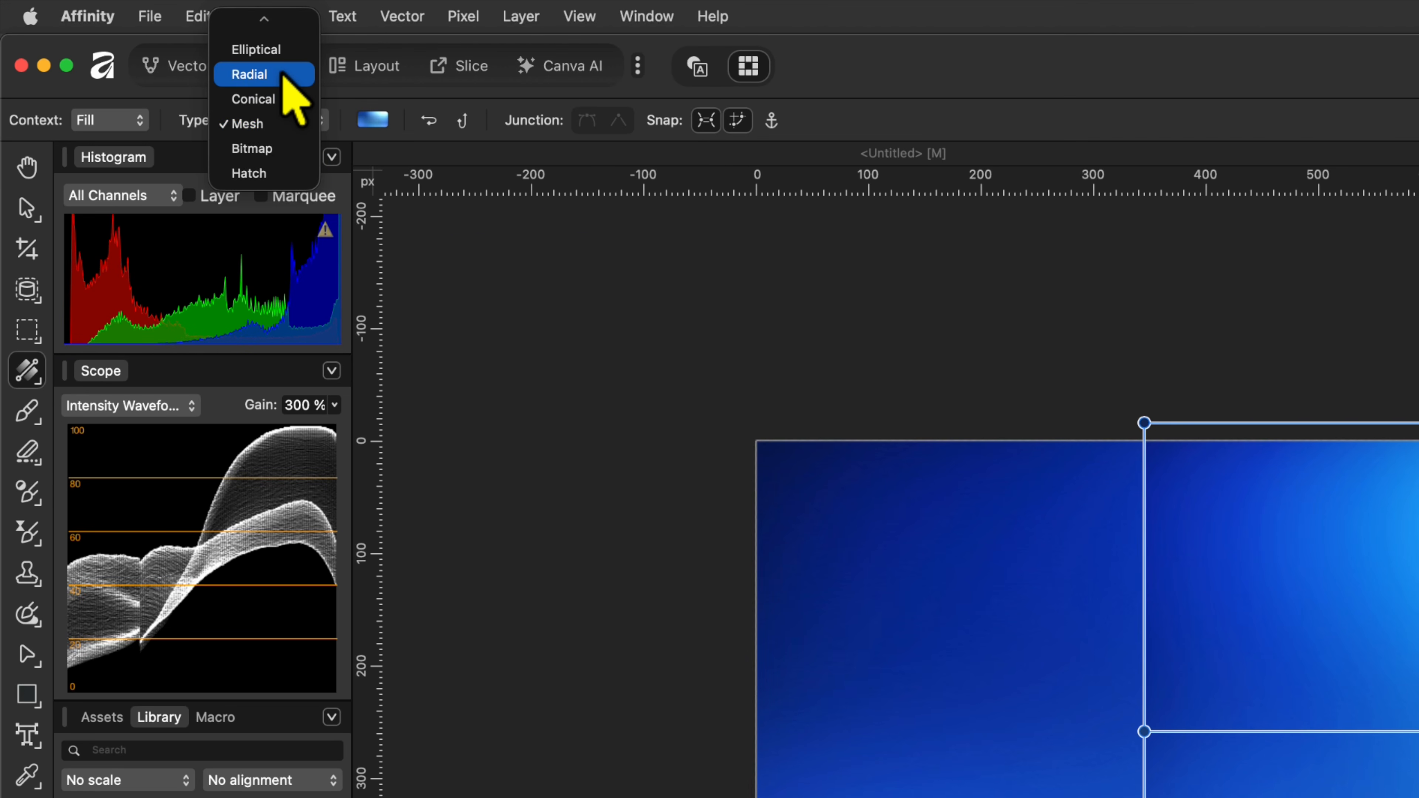
{"action": "scroll", "coordinate": [281, 62], "scroll_direction": "up", "scroll_amount": 3}
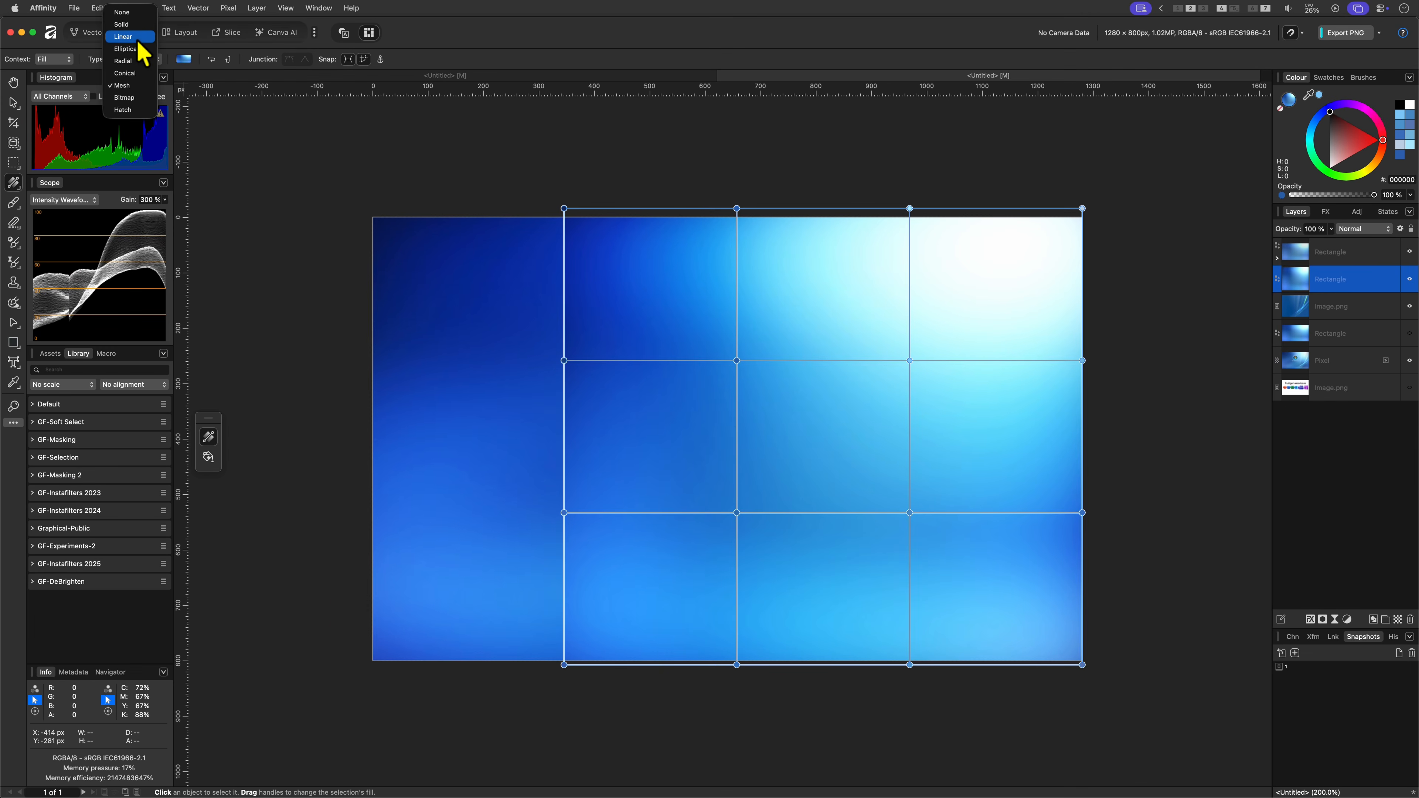
{"action": "left_click", "coordinate": [134, 37]}
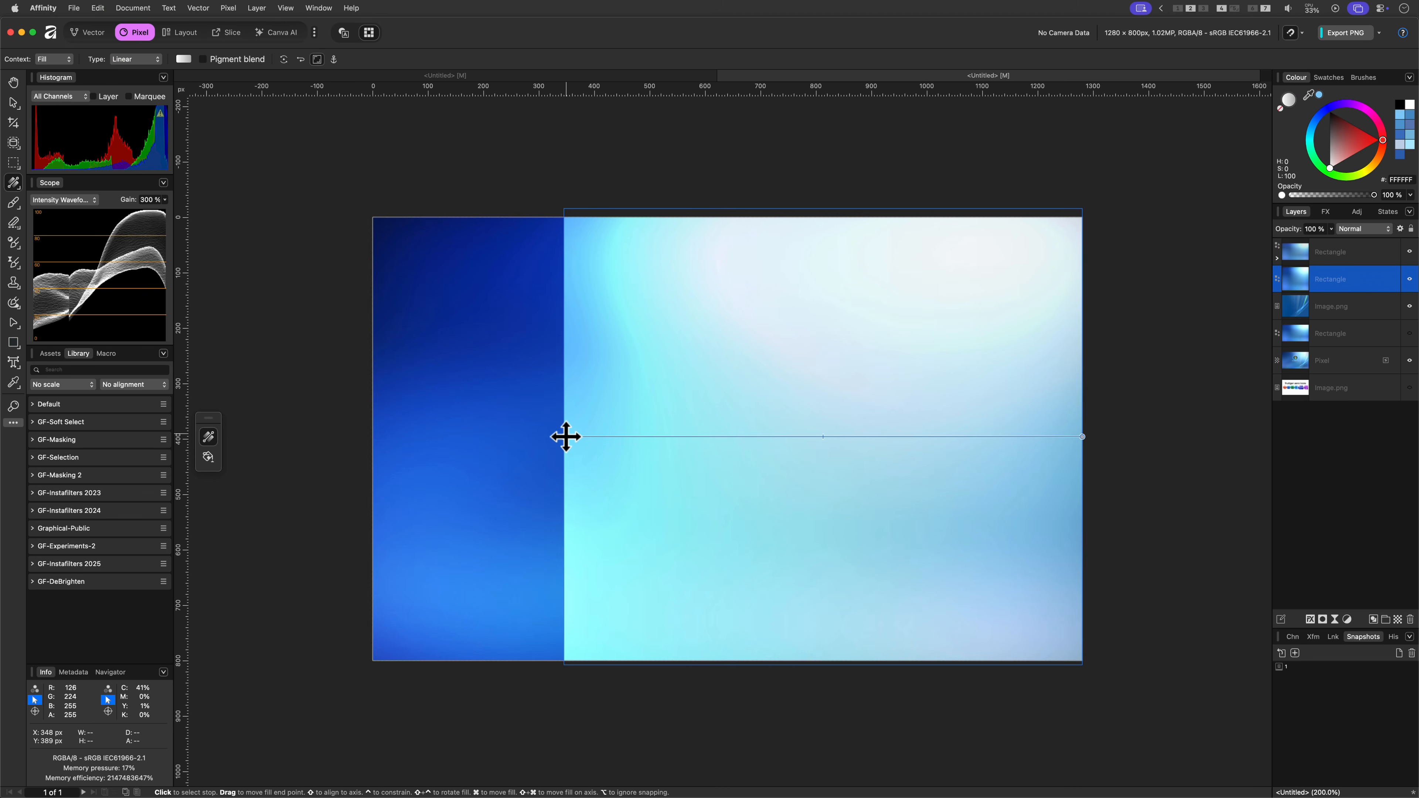
{"action": "left_click", "coordinate": [564, 437]}
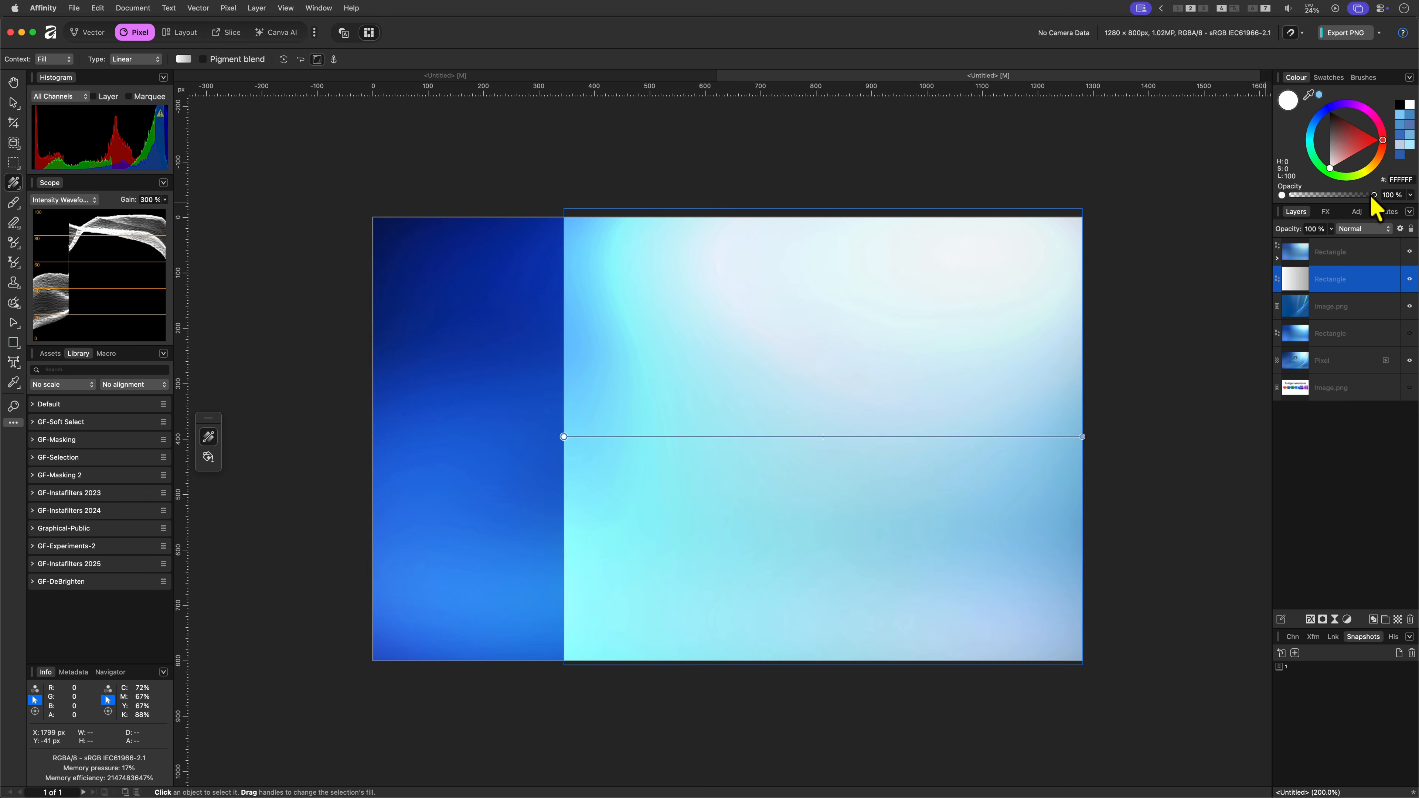
{"action": "left_click_drag", "start_coordinate": [1374, 195], "coordinate": [1276, 198]}
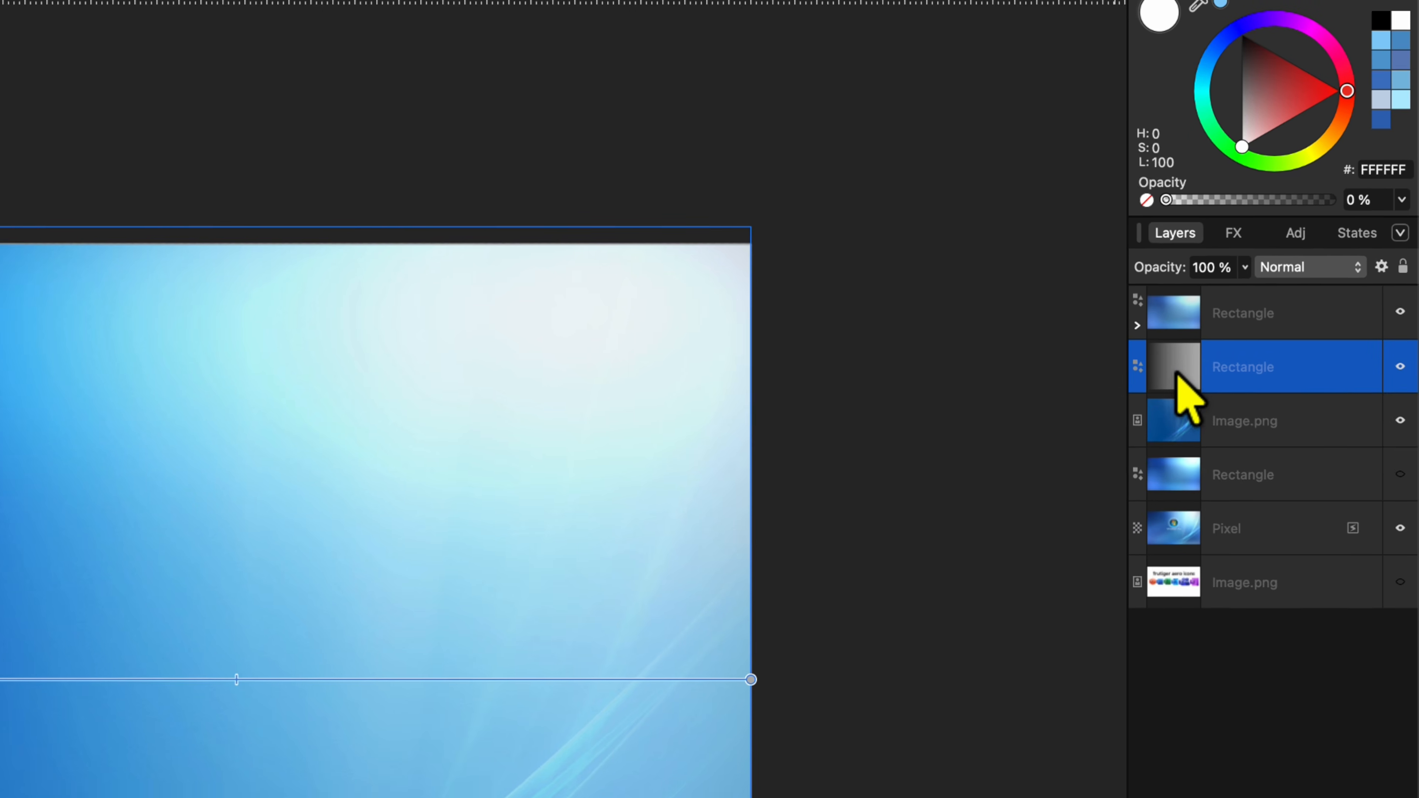
Apply the gradient rectangle as a clipping mask on the light-streak Image.png layer and show the hidden Rectangle layer beneath it.
{"action": "left_click_drag", "start_coordinate": [1174, 427], "coordinate": [1174, 426]}
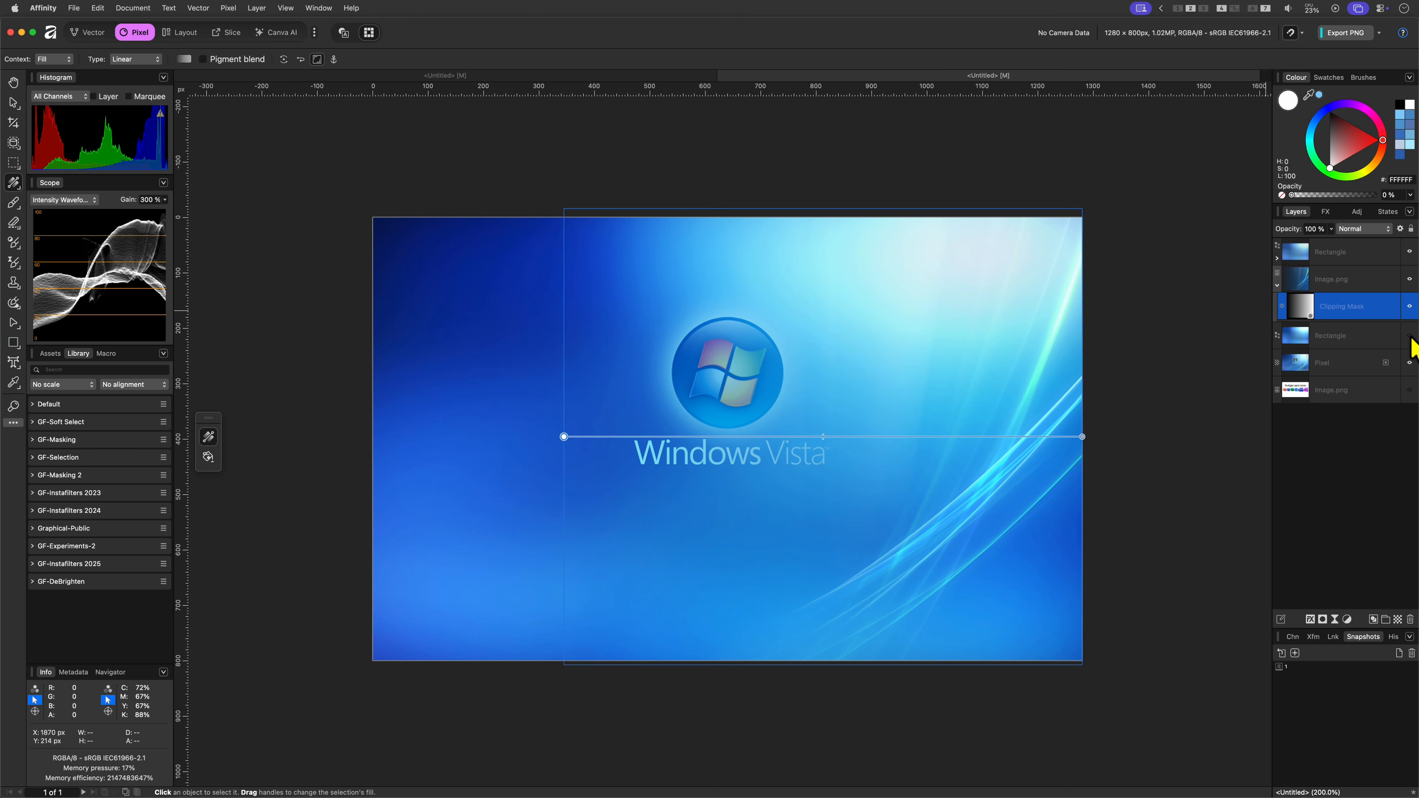
{"action": "left_click", "coordinate": [1409, 336]}
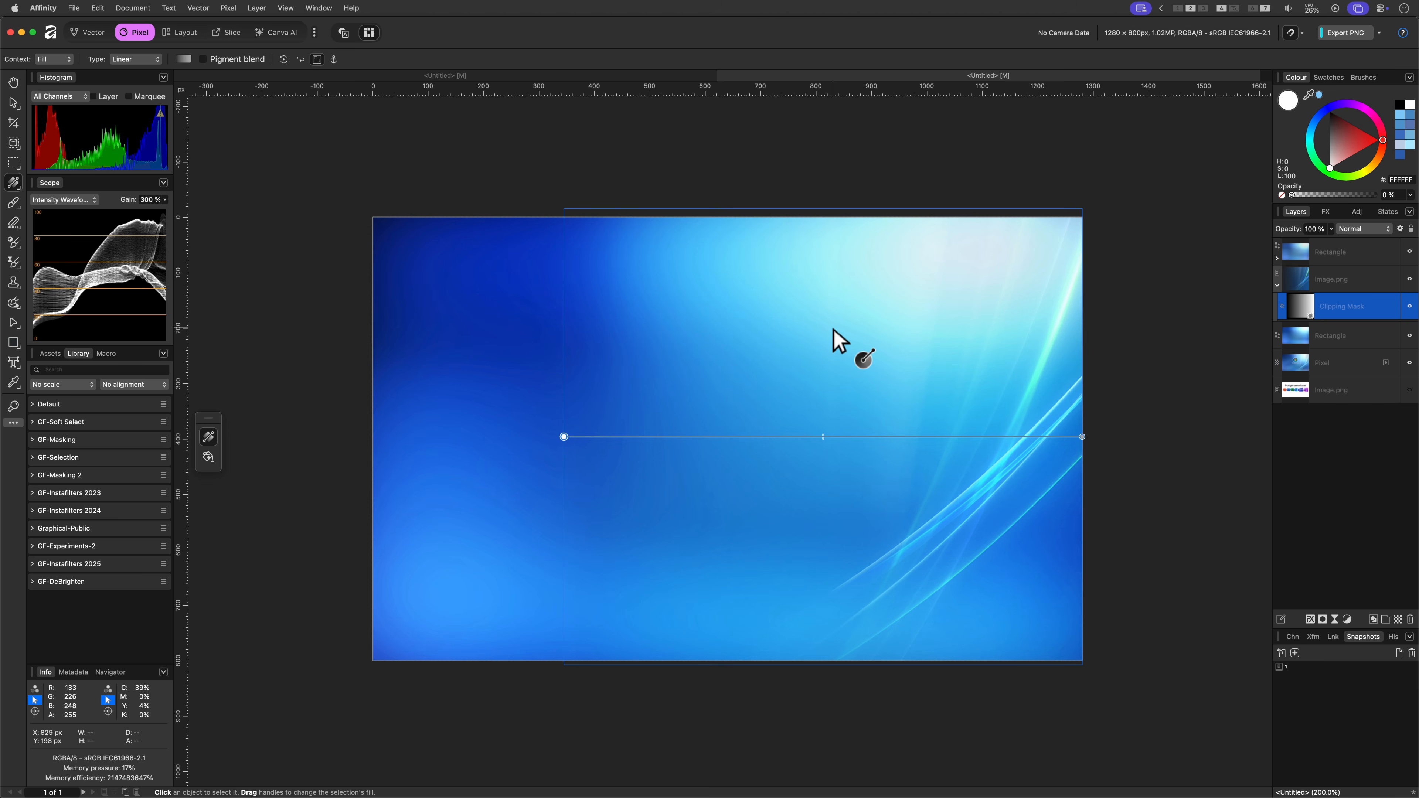
{"action": "left_click", "coordinate": [13, 103]}
{"action": "left_click", "coordinate": [516, 162]}
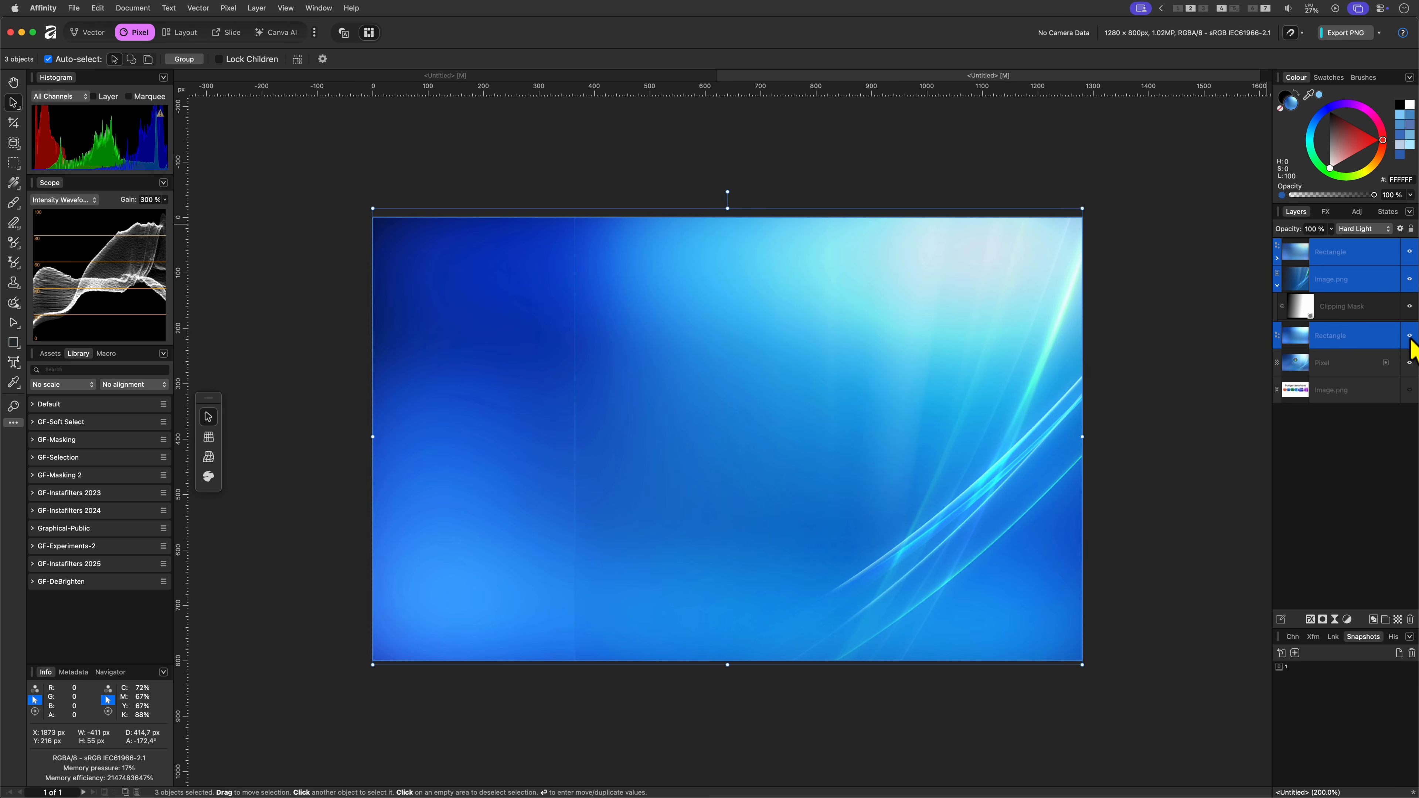
Compare the artwork with the original wallpaper by toggling the visibility of both Rectangle layers and the light-streak image, ending with nothing selected.
{"action": "left_click", "coordinate": [1410, 336]}
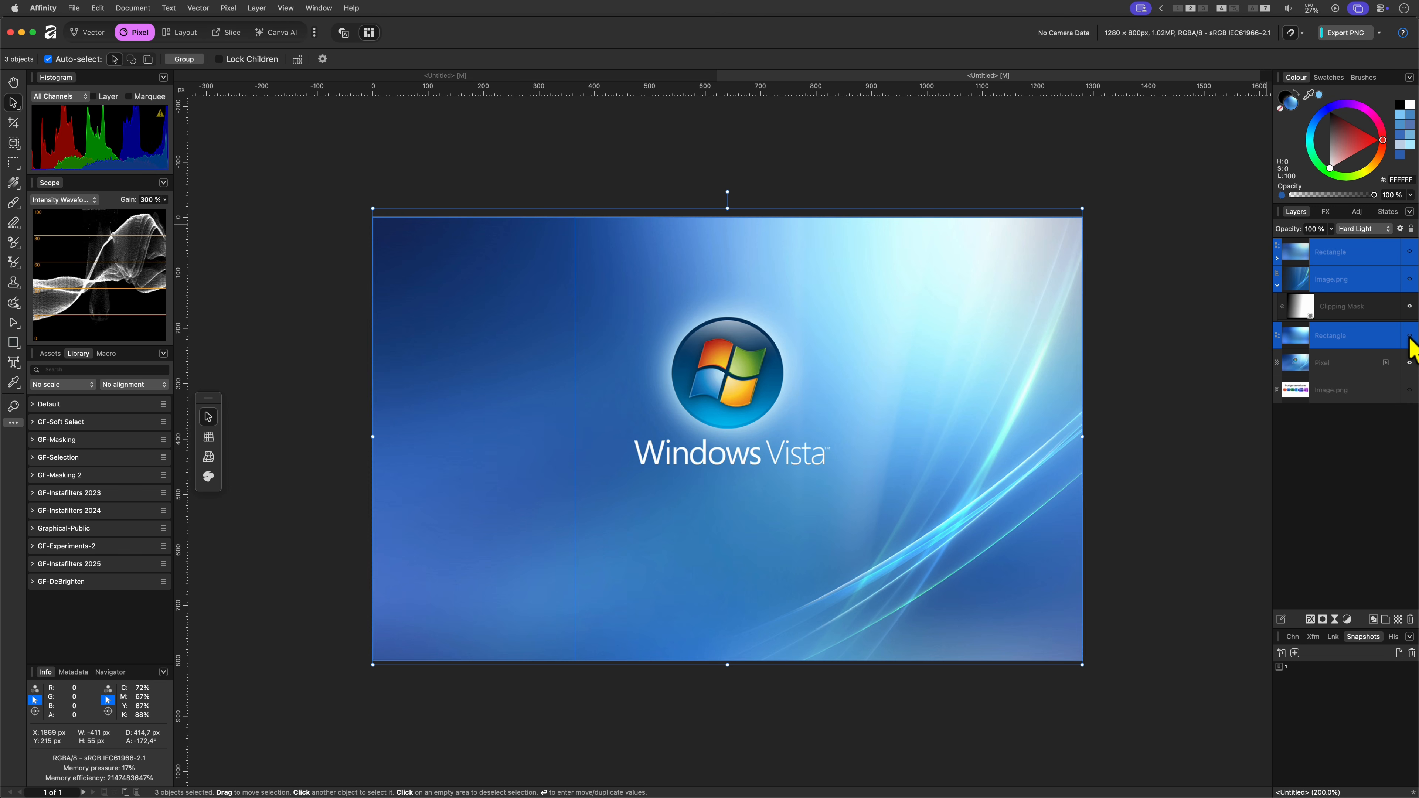
{"action": "left_click", "coordinate": [1410, 336]}
{"action": "left_click", "coordinate": [1409, 336]}
{"action": "left_click", "coordinate": [1409, 337]}
{"action": "left_click", "coordinate": [1409, 337]}
{"action": "left_click", "coordinate": [1410, 337]}
{"action": "key", "text": "super+d"}
Draw a large circle over the canvas's upper-right area, extending past the canvas edges.
{"action": "left_click", "coordinate": [14, 343]}
{"action": "left_click", "coordinate": [119, 354]}
{"action": "left_click_drag", "start_coordinate": [830, 142], "coordinate": [1145, 457]}
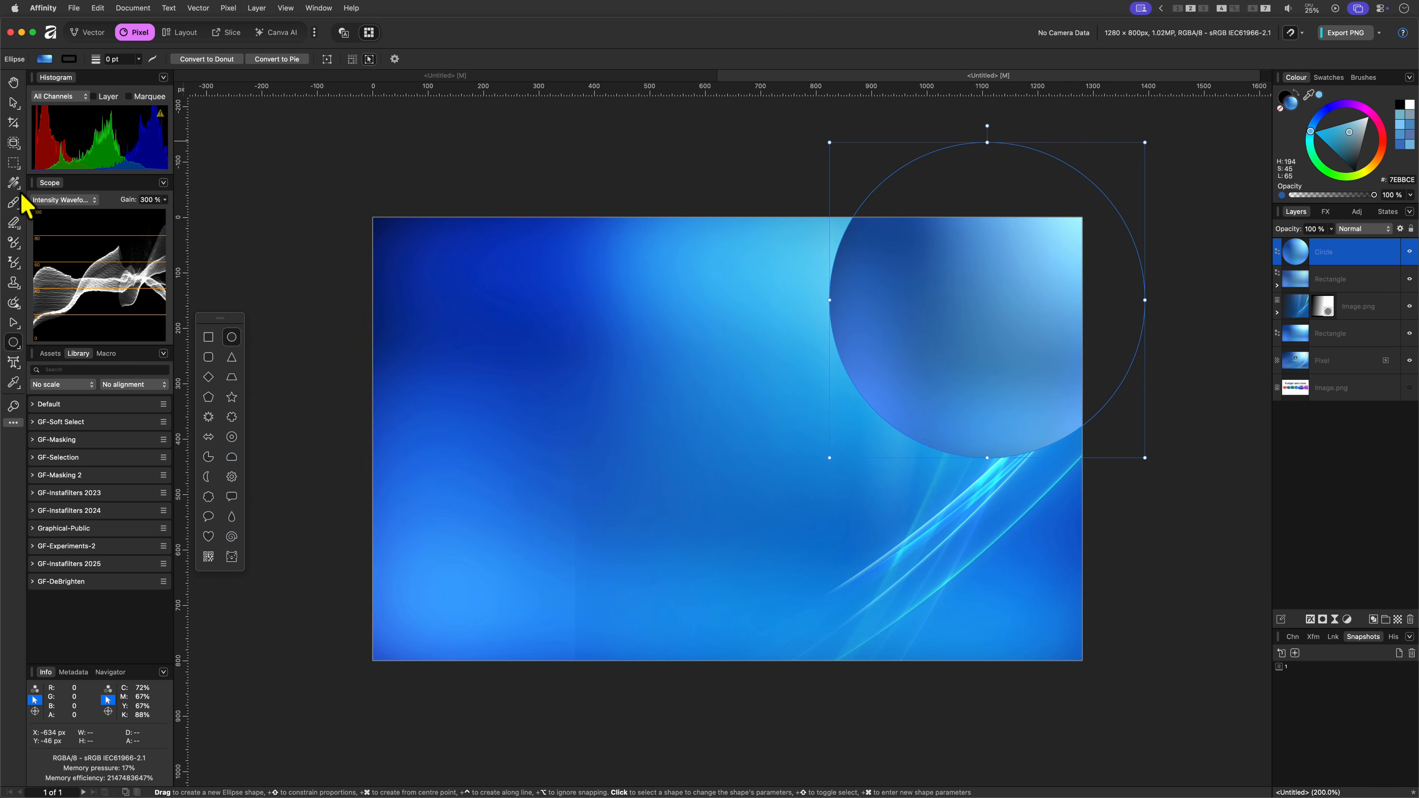
Fill the circle with a radial gradient from white at the centre to black at the edge, and set its blend mode to Screen.
{"action": "left_click", "coordinate": [14, 182]}
{"action": "left_click", "coordinate": [139, 59]}
{"action": "left_click", "coordinate": [122, 61]}
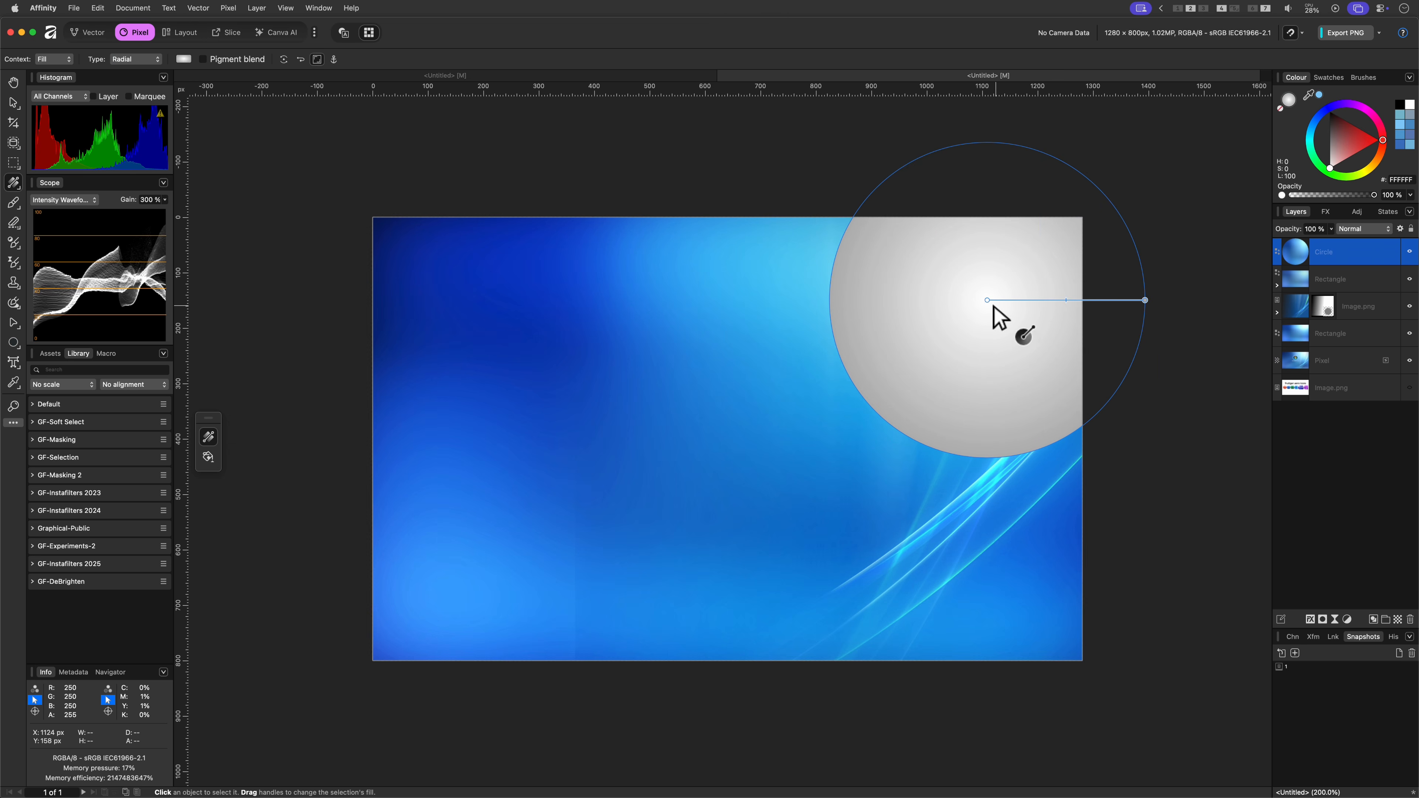
{"action": "left_click", "coordinate": [1145, 300]}
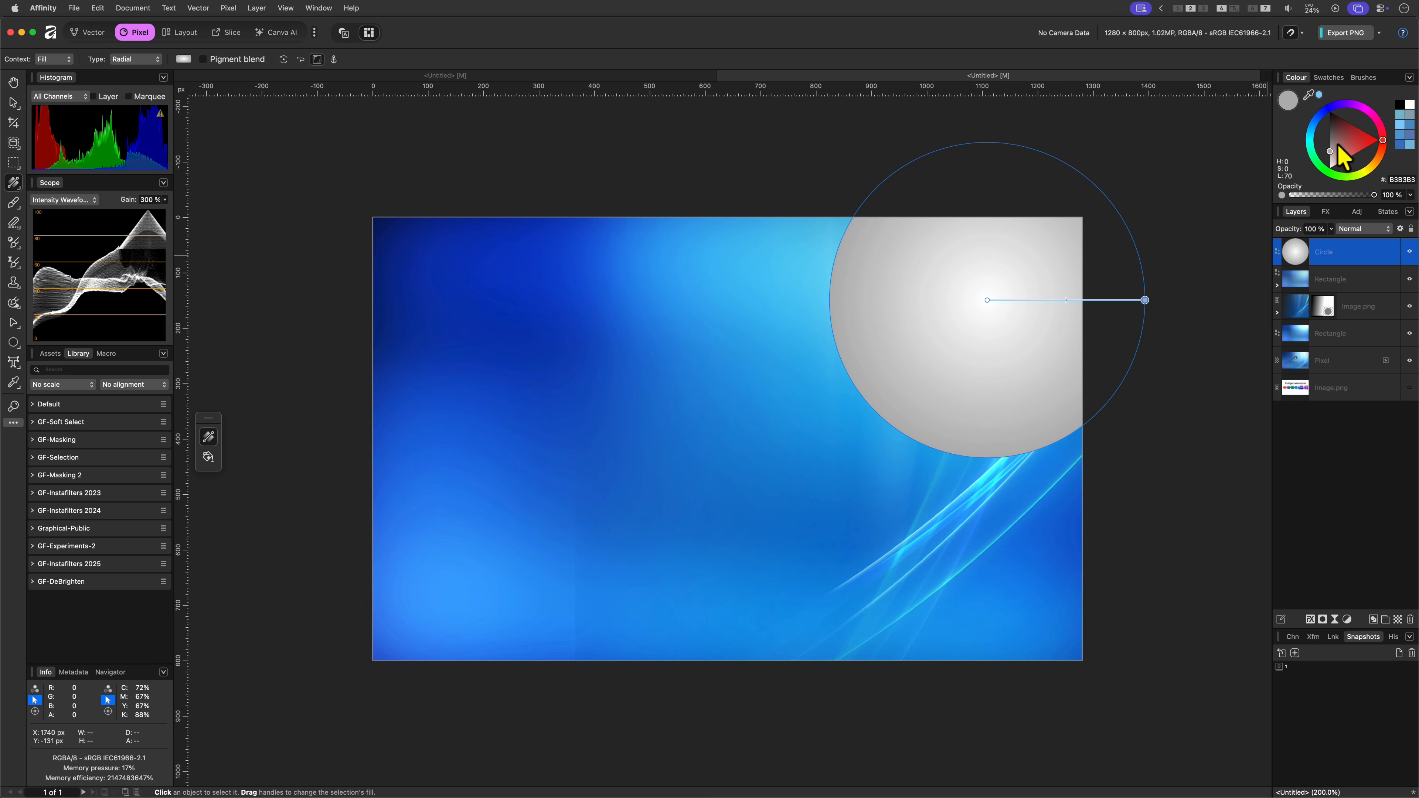
{"action": "left_click_drag", "start_coordinate": [1343, 158], "coordinate": [1316, 91]}
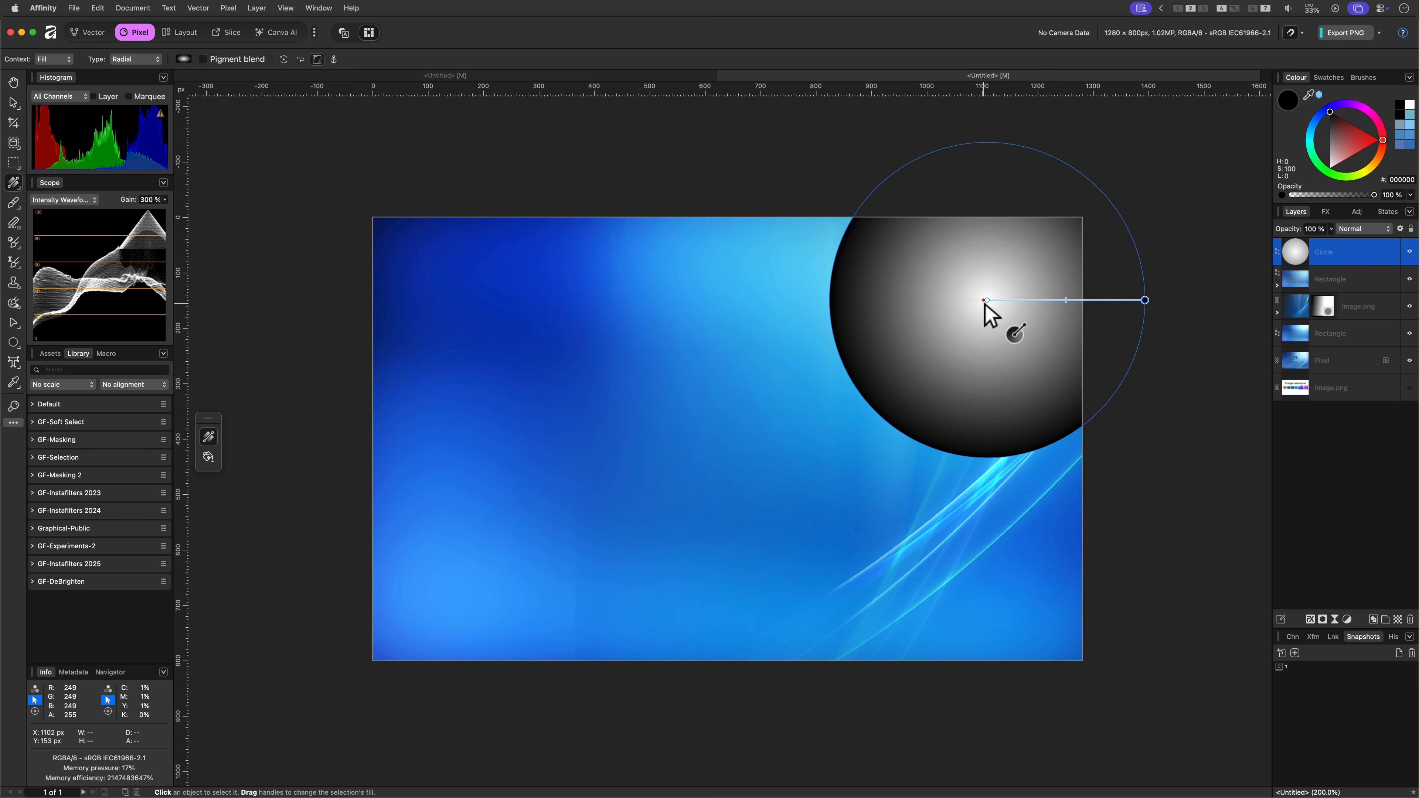
{"action": "left_click", "coordinate": [986, 300]}
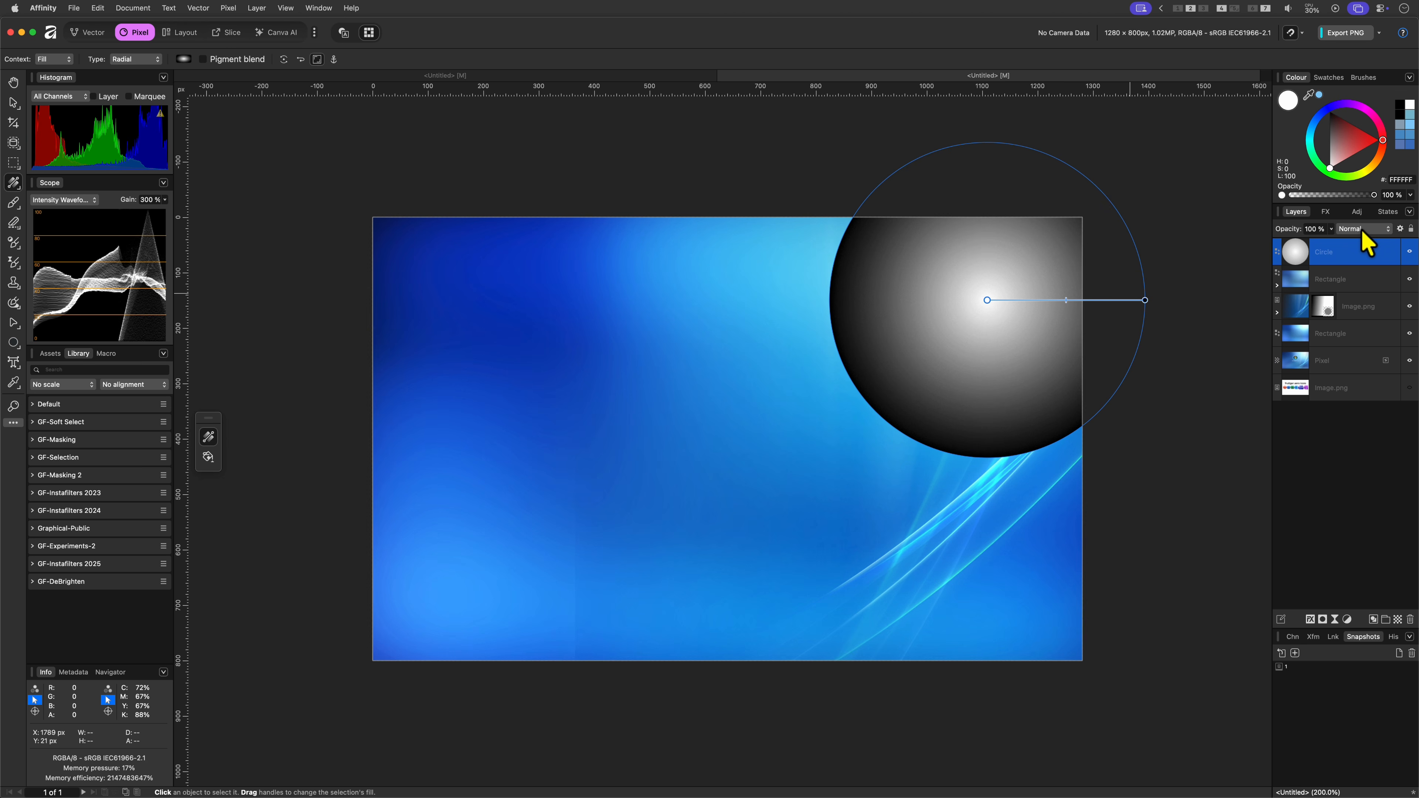
{"action": "left_click", "coordinate": [1362, 230]}
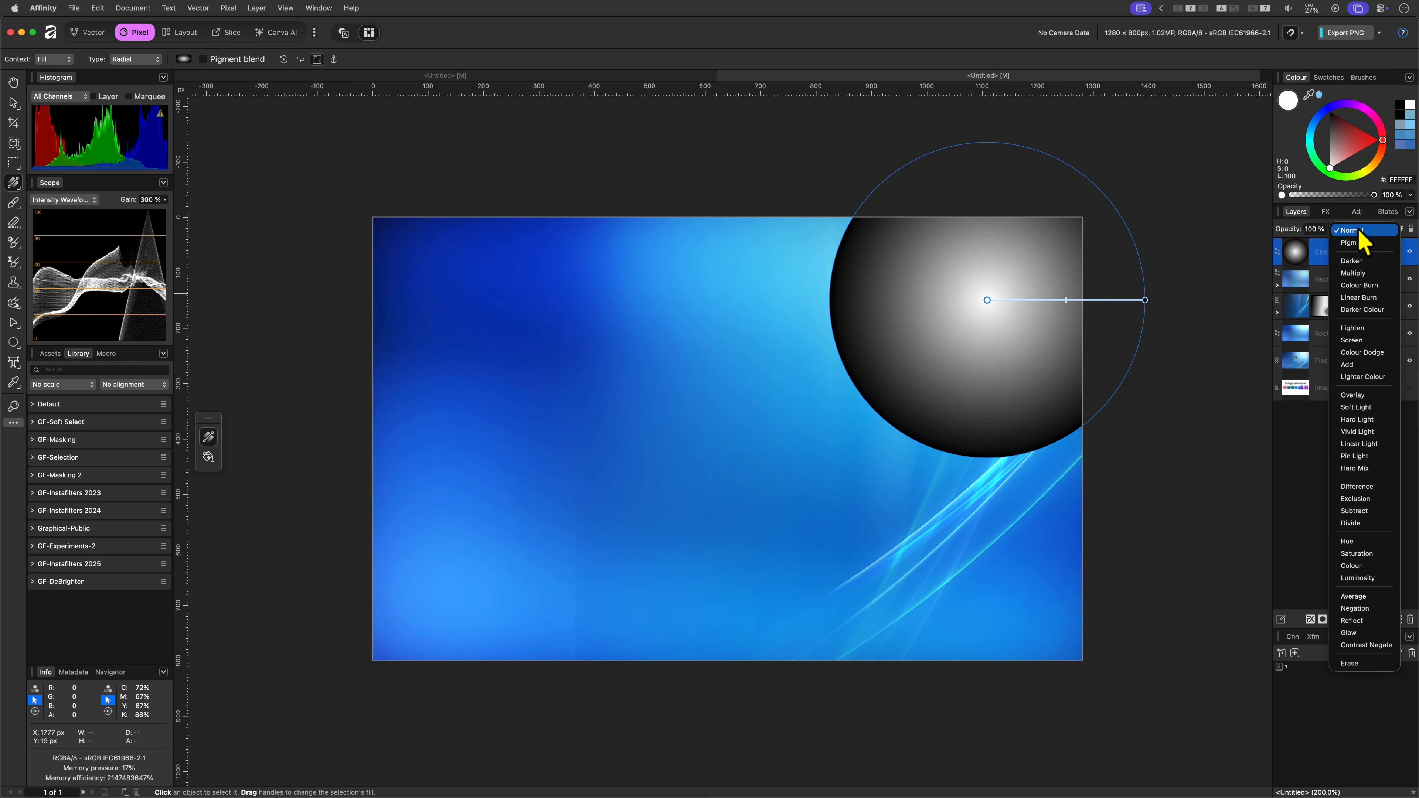
{"action": "left_click", "coordinate": [1358, 340]}
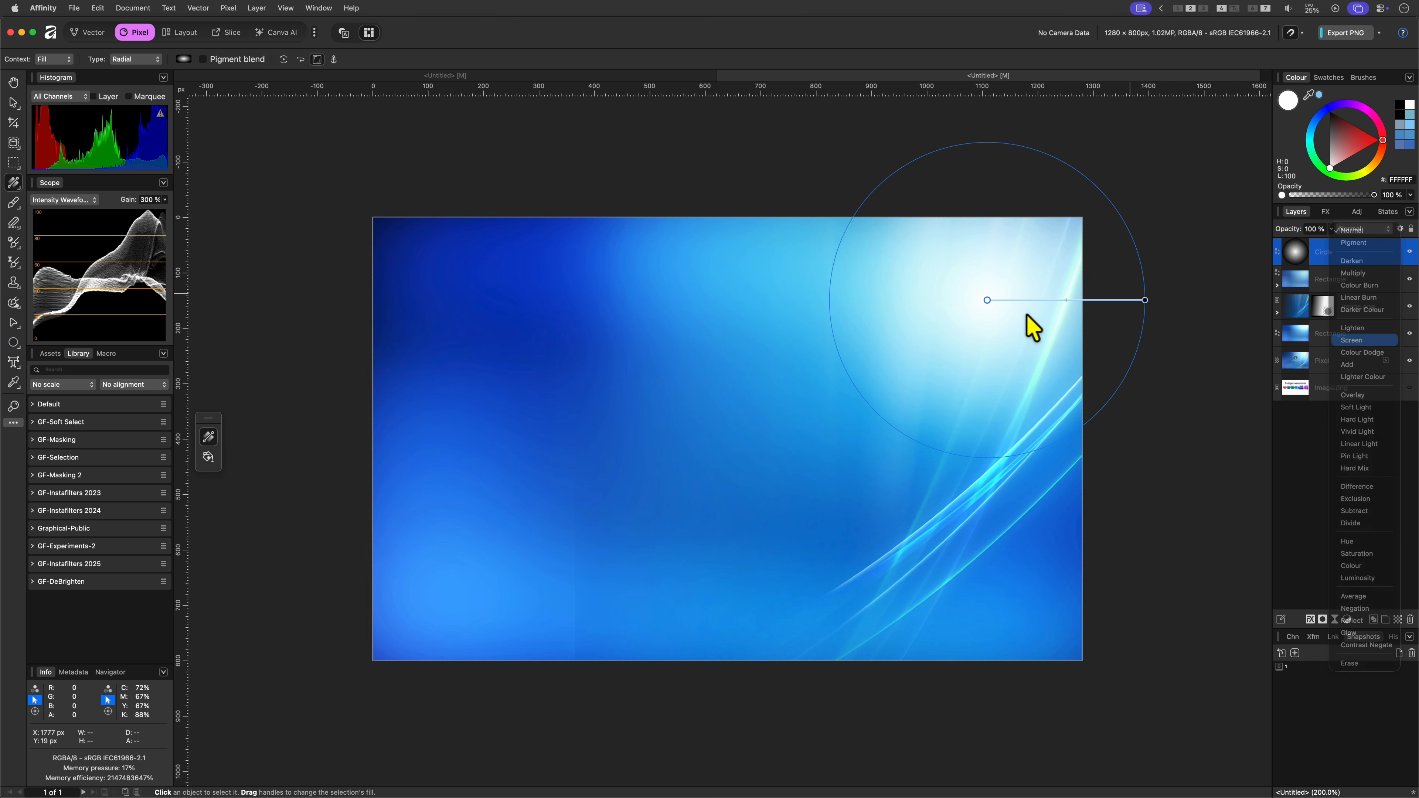
Move the glow circle up toward the canvas's upper-right corner and widen it into an ellipse.
{"action": "key", "text": "v"}
{"action": "left_click_drag", "start_coordinate": [984, 294], "coordinate": [1002, 241]}
{"action": "left_click_drag", "start_coordinate": [850, 256], "coordinate": [789, 256]}
{"action": "mouse_move", "coordinate": [935, 271]}
{"action": "left_mouse_down"}
{"action": "mouse_move", "coordinate": [957, 266]}
{"action": "mouse_move", "coordinate": [936, 244]}
{"action": "left_mouse_up"}
{"action": "left_click", "coordinate": [1171, 412]}
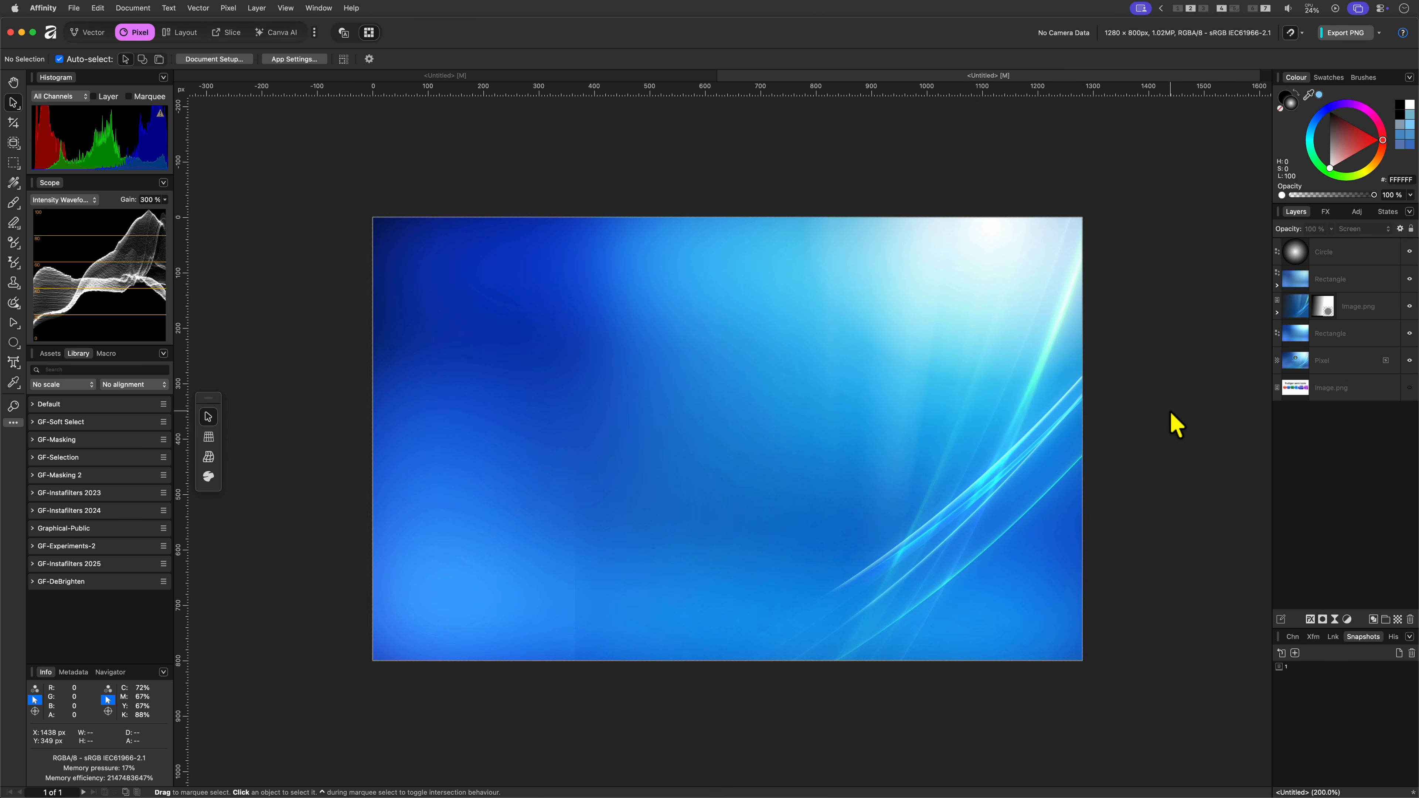
Adjust the horizontal spread of the radial gradient in the glow ellipse.
{"action": "left_click", "coordinate": [1307, 253]}
{"action": "left_click", "coordinate": [14, 183]}
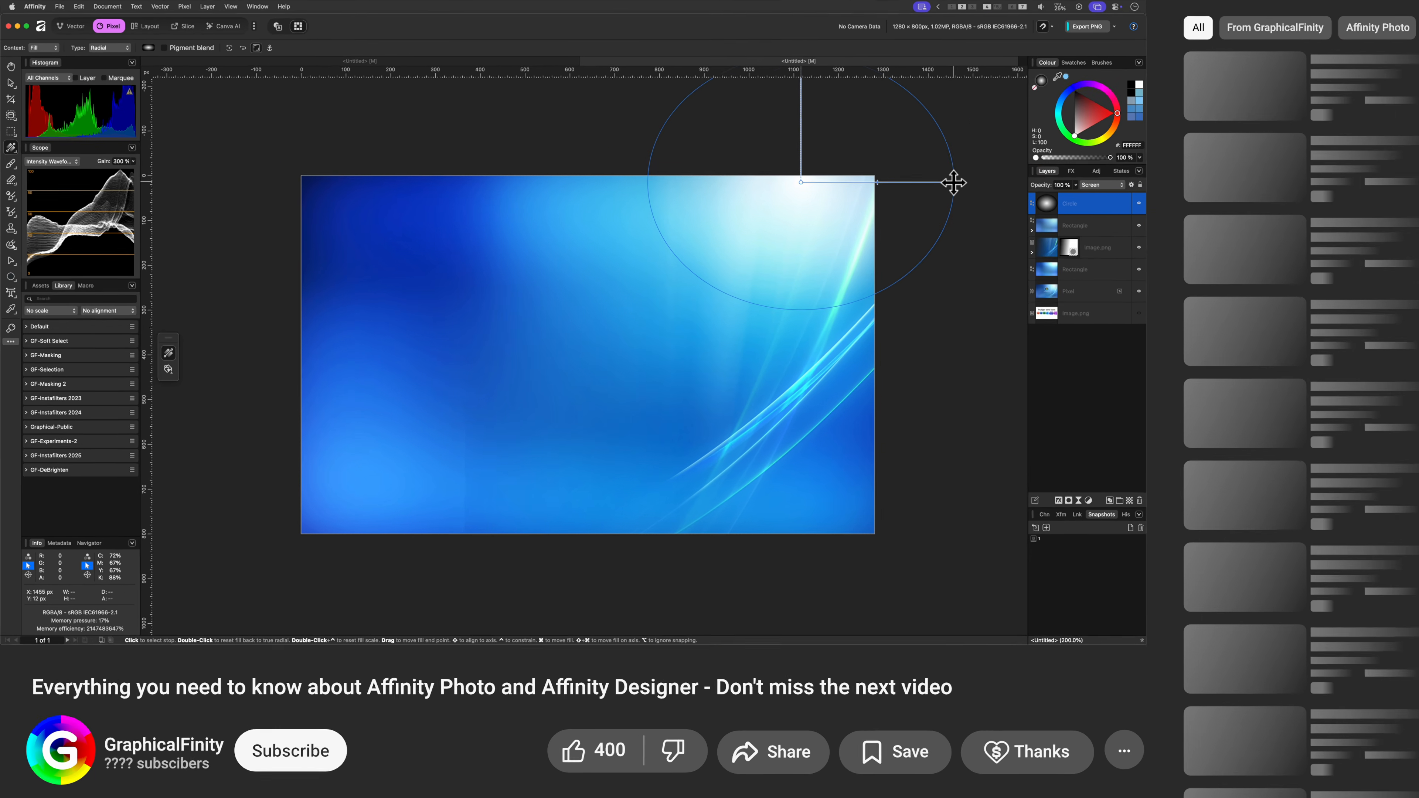
{"action": "left_click_drag", "start_coordinate": [1180, 226], "coordinate": [1146, 228]}
{"action": "left_click_drag", "start_coordinate": [881, 174], "coordinate": [903, 173]}
{"action": "left_click", "coordinate": [10, 79]}
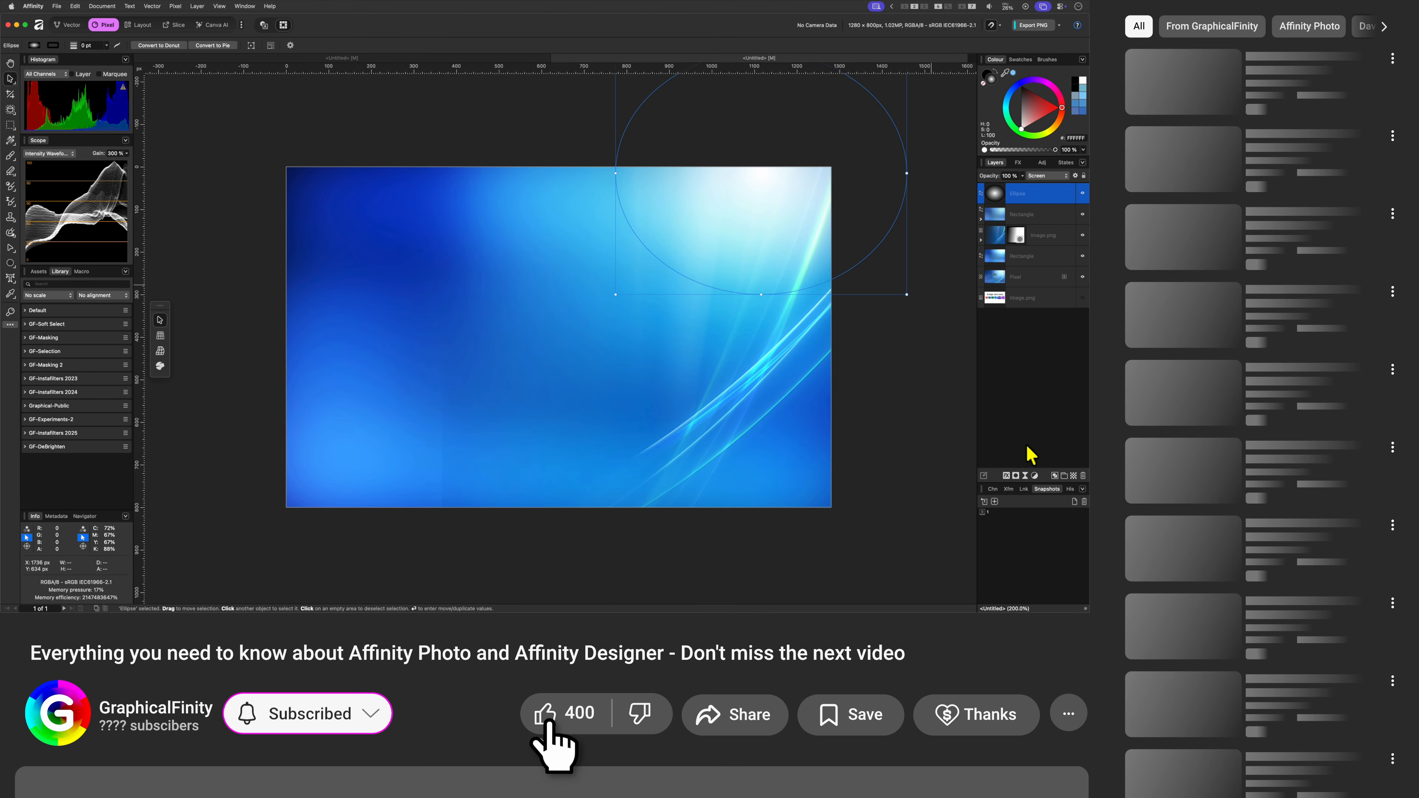
Add a live Gaussian Blur to the glow ellipse, raise its radius to about half of the slider range, and close its settings.
{"action": "left_click", "coordinate": [1026, 476]}
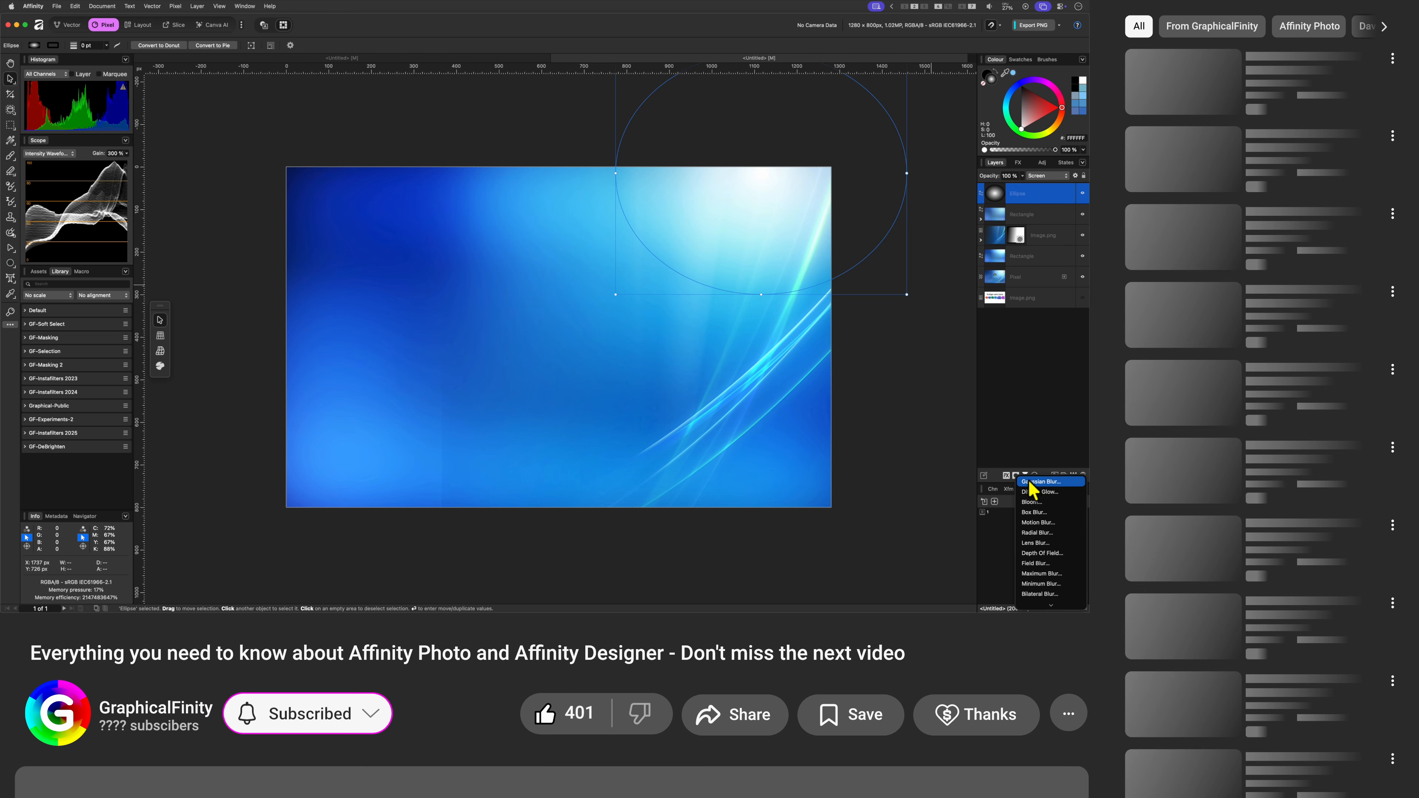
{"action": "left_click", "coordinate": [1029, 481]}
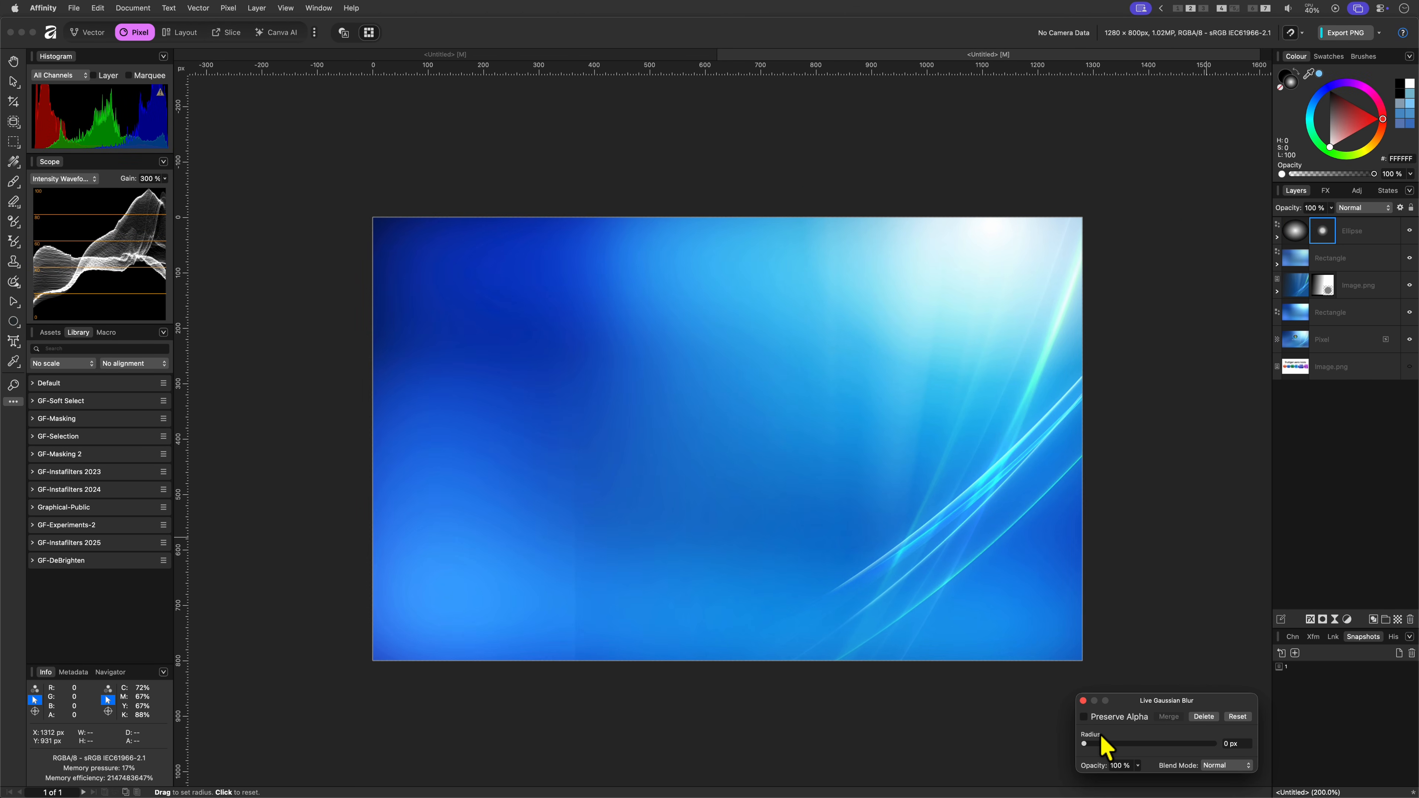
{"action": "left_click_drag", "start_coordinate": [1085, 745], "coordinate": [1152, 746]}
{"action": "left_click", "coordinate": [1083, 701]}
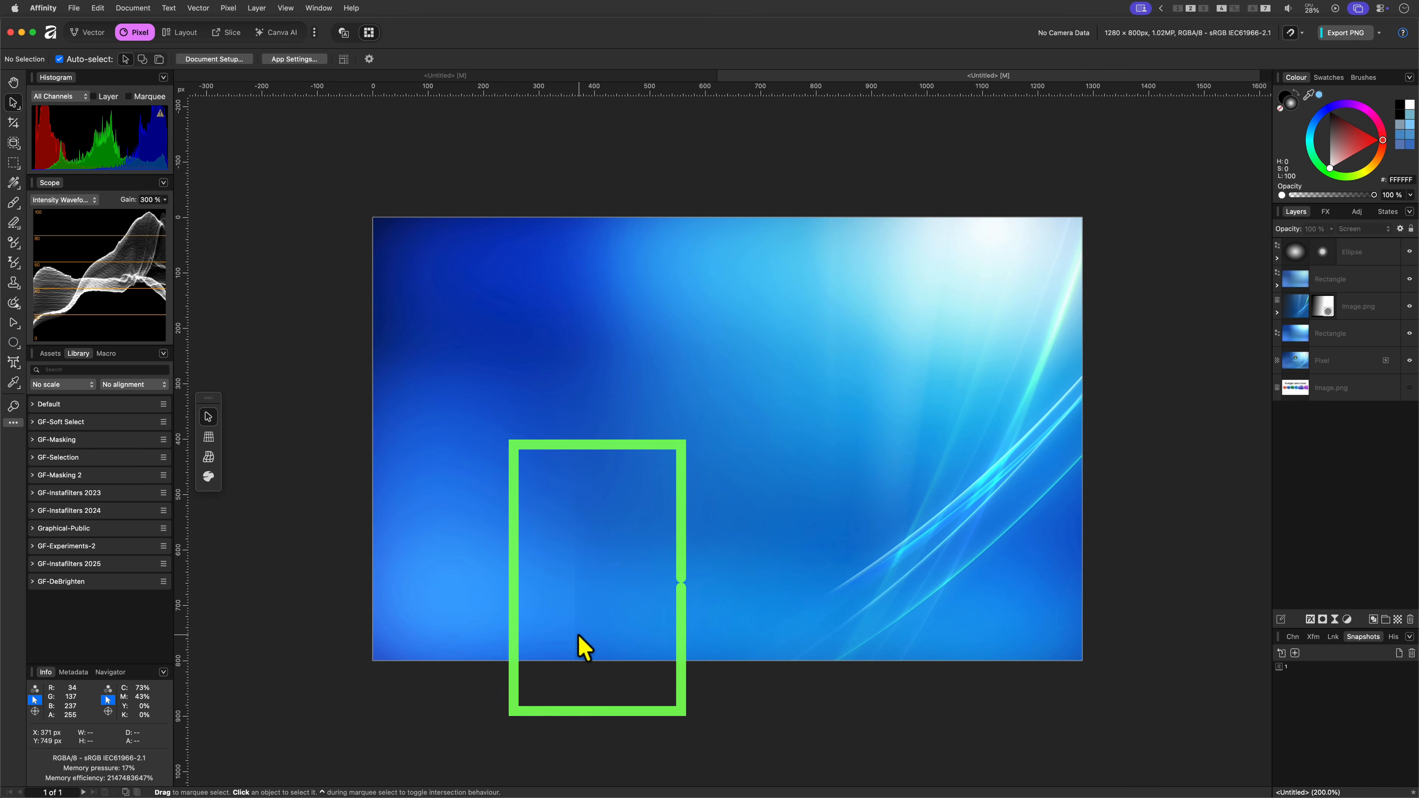
Shorten the gradient of the light-streak image's clipping mask, moving its transparent start inward from the left edge and its end toward the image's middle.
{"action": "left_click", "coordinate": [1323, 306]}
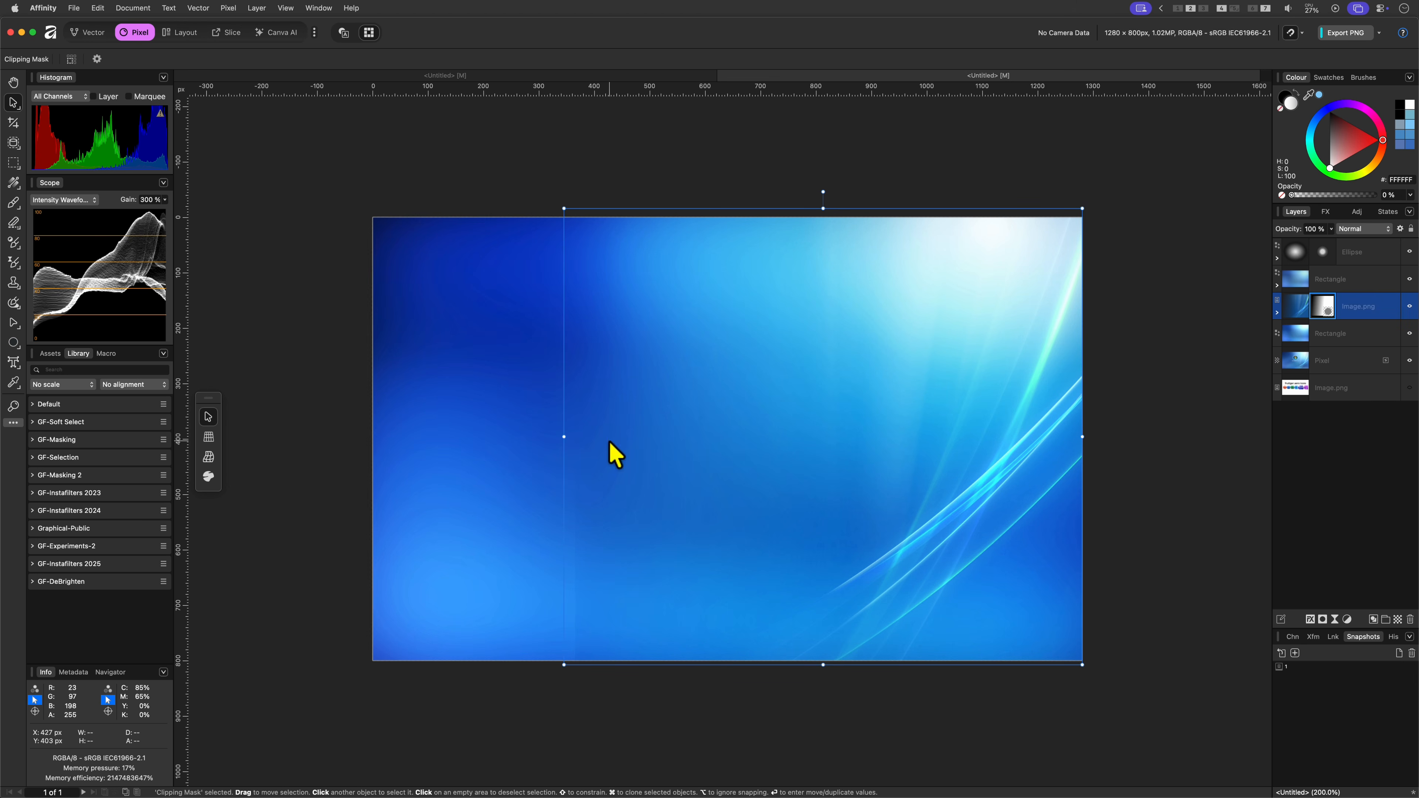
{"action": "left_click", "coordinate": [15, 186]}
{"action": "left_click_drag", "start_coordinate": [563, 438], "coordinate": [615, 438]}
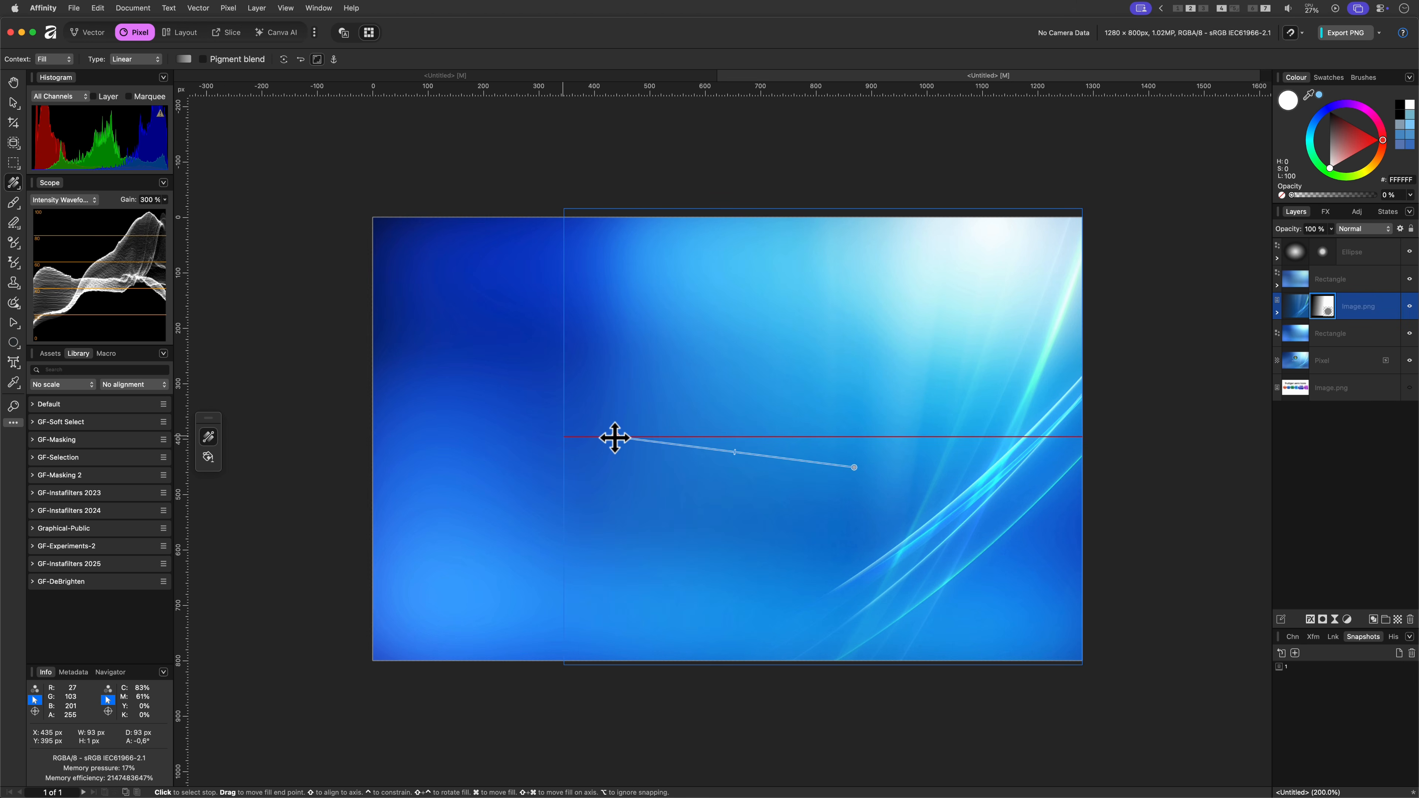
{"action": "left_click", "coordinate": [14, 106]}
{"action": "left_click", "coordinate": [364, 107]}
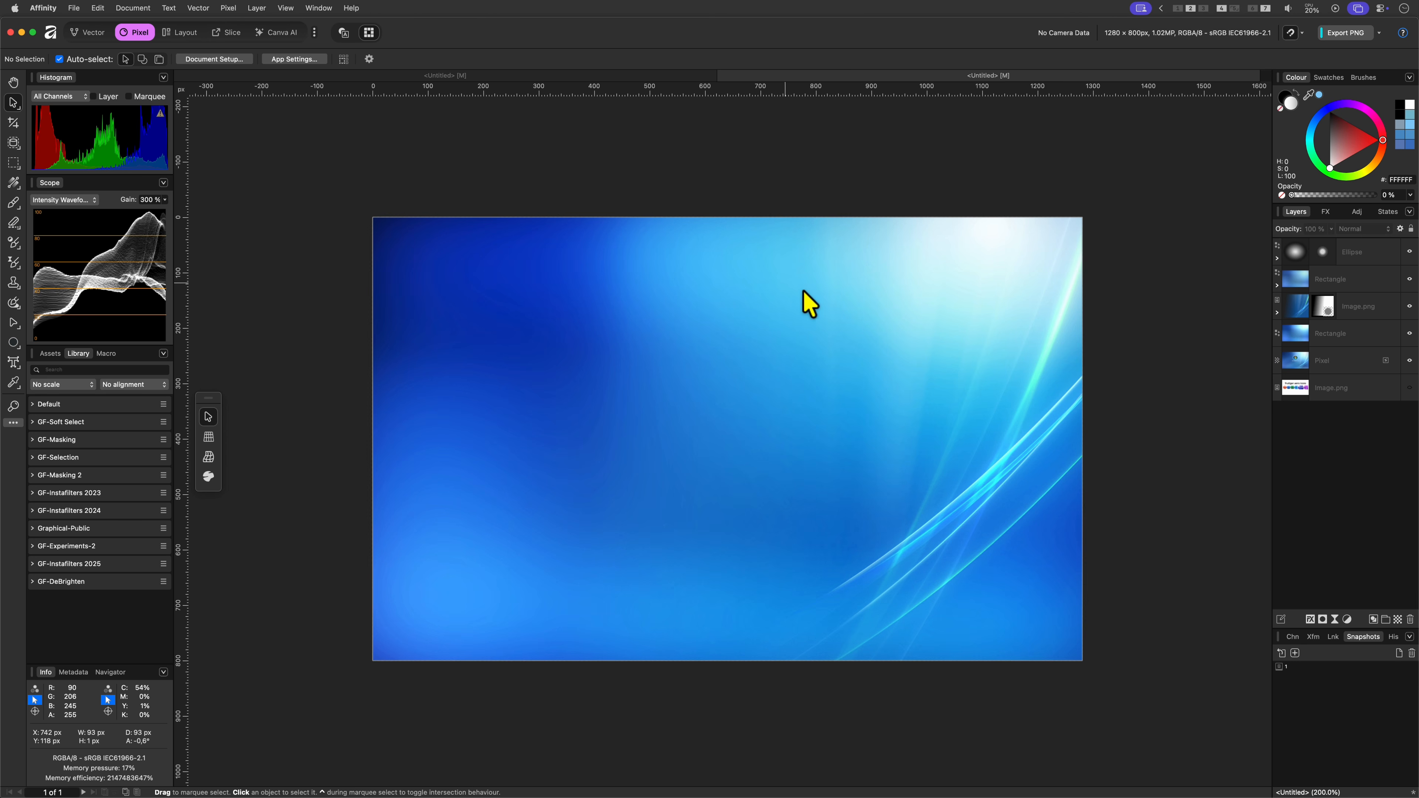
Group the Ellipse, both Rectangle layers and the light-streak image, and name the group Background.
{"action": "left_click", "coordinate": [1332, 334]}
{"action": "left_click", "coordinate": [1356, 260], "text": "shift"}
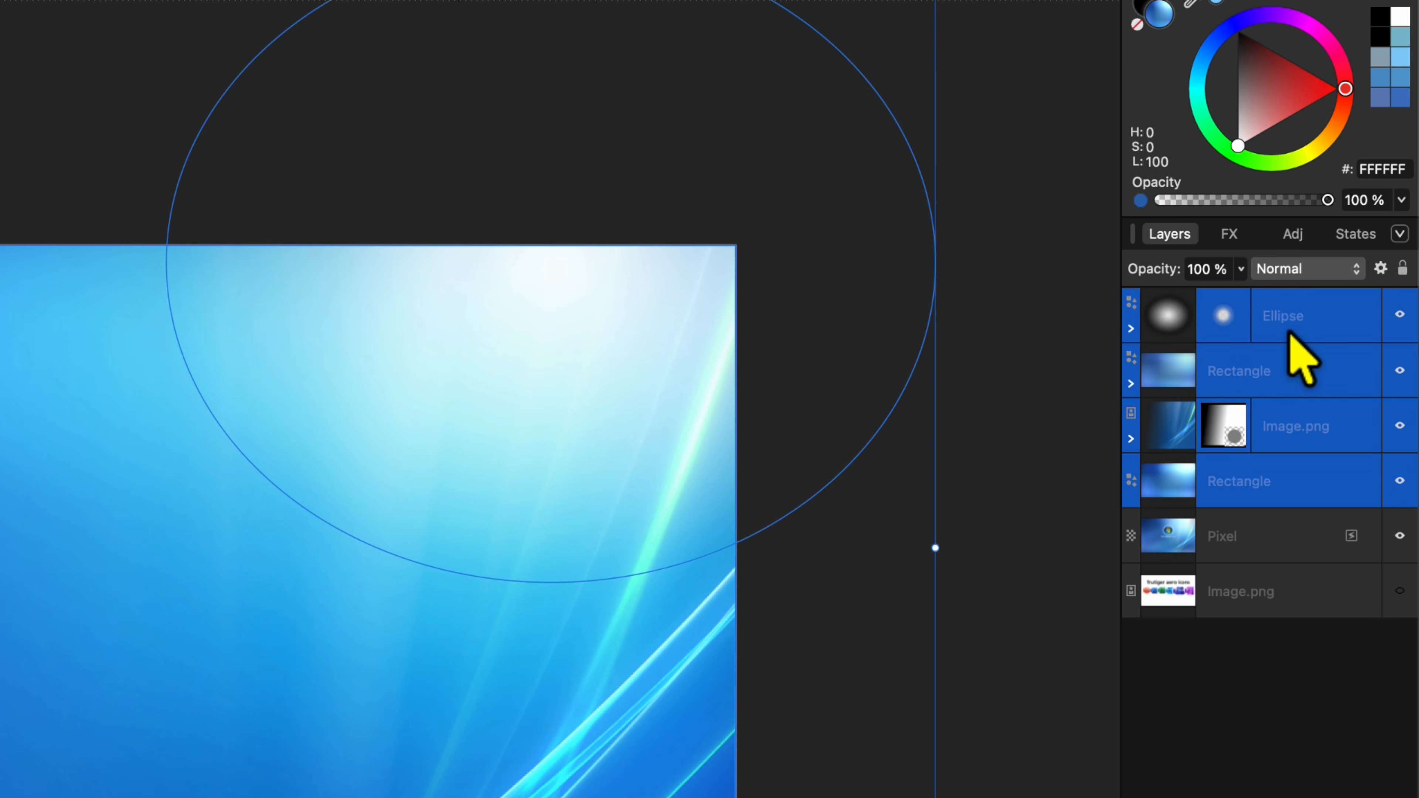
{"action": "key", "text": "super+g"}
{"action": "double_click", "coordinate": [1285, 327]}
{"action": "type", "text": "Background"}
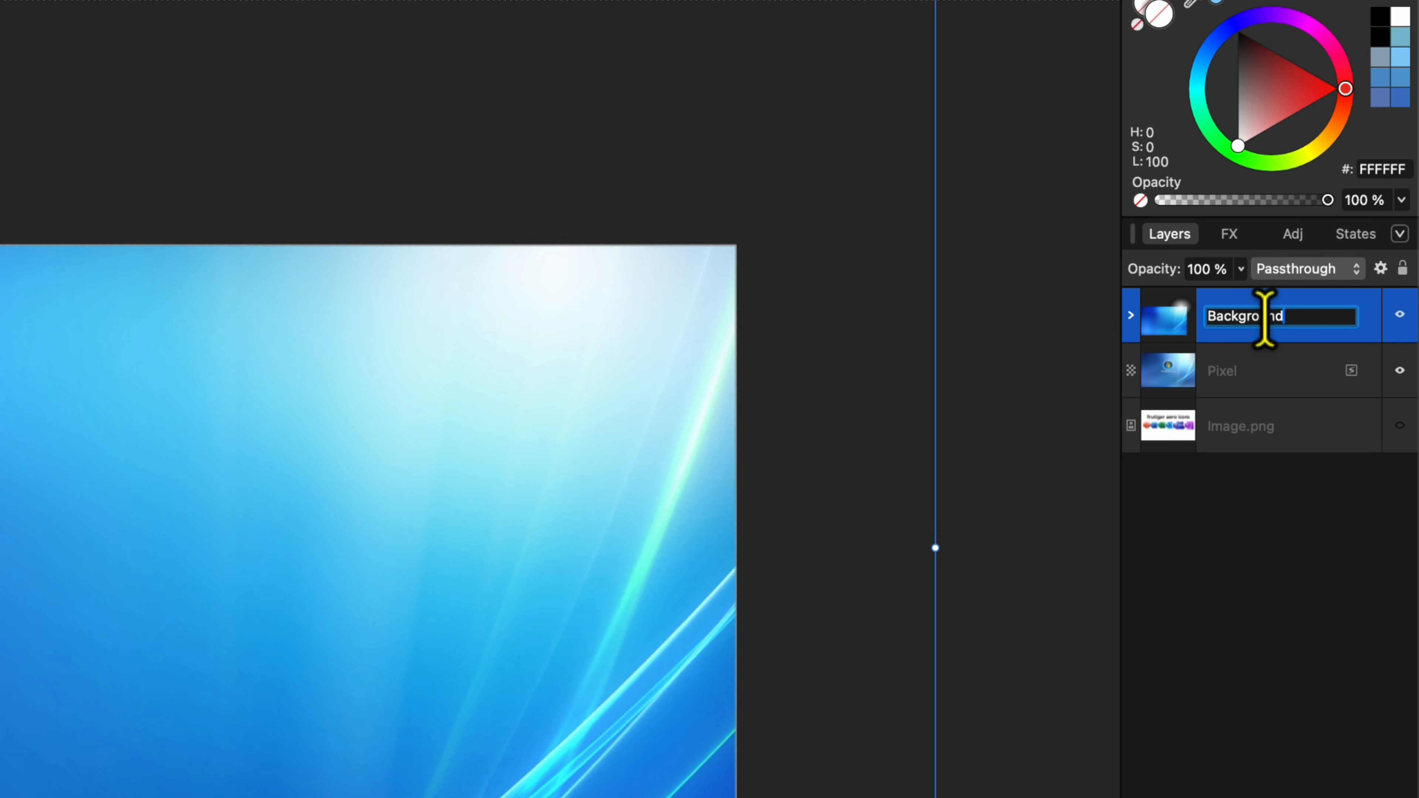
{"action": "key", "text": "Return"}
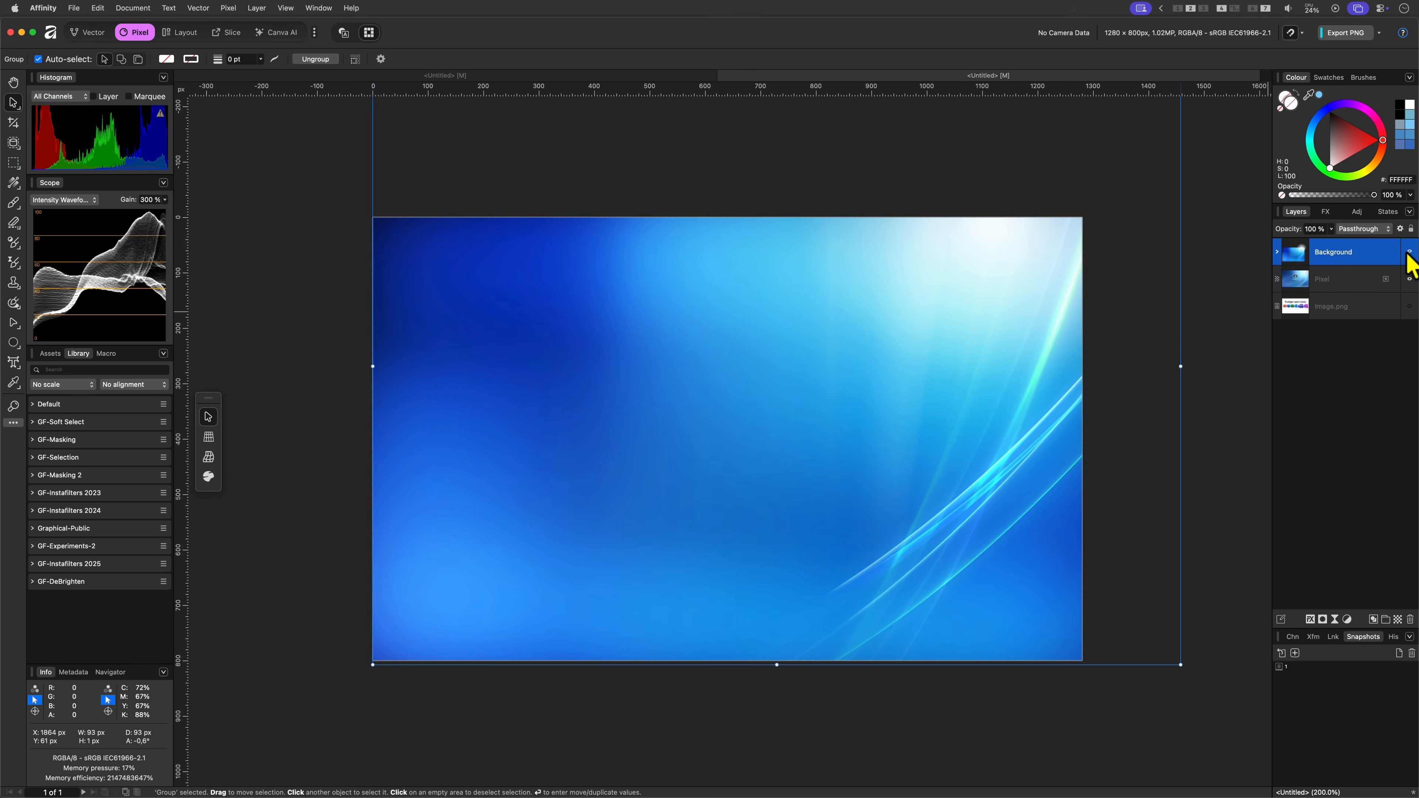
Hide the Background group and draw a white circle at 39% opacity exactly over the round Windows Vista logo, above that group.
{"action": "left_click", "coordinate": [1400, 314]}
{"action": "left_click", "coordinate": [1349, 276]}
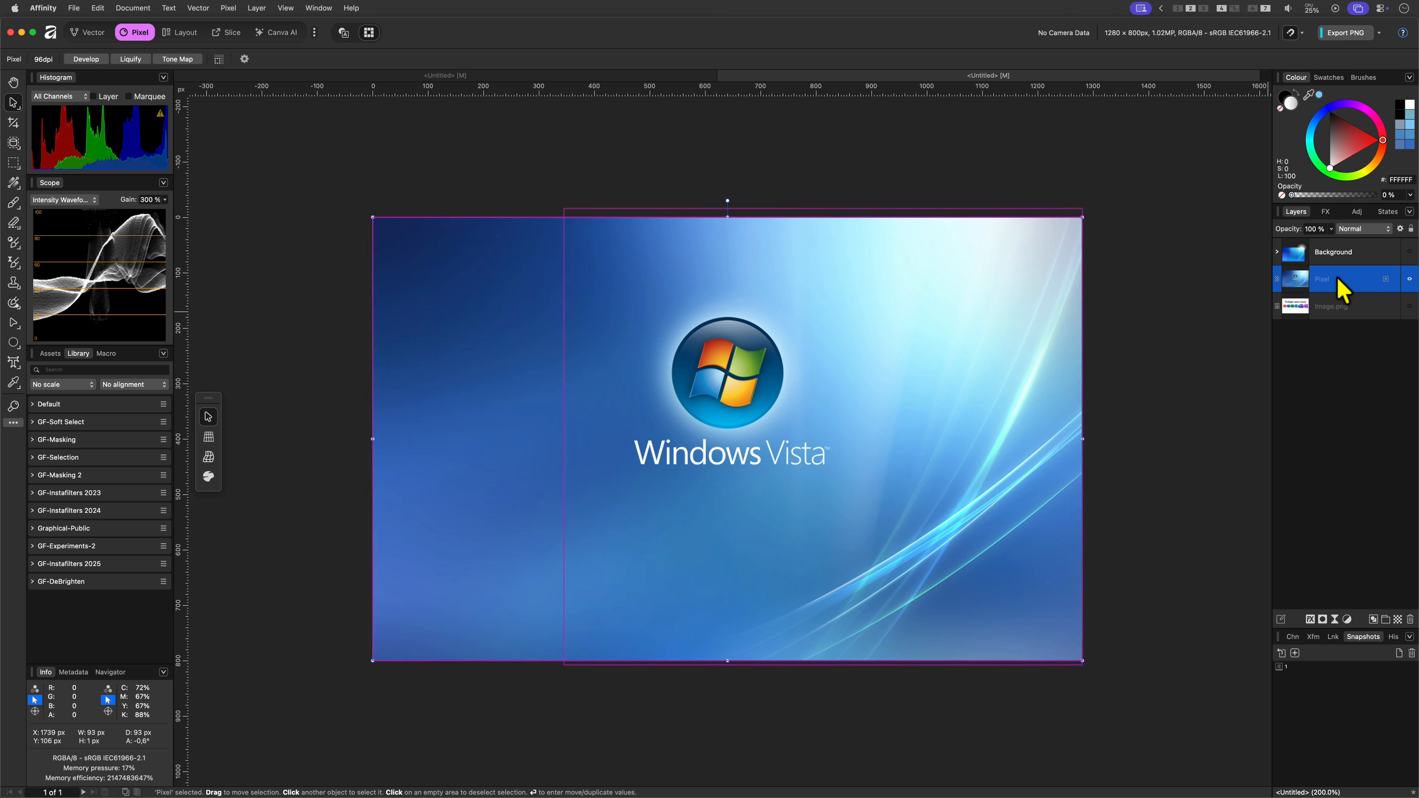
{"action": "scroll", "coordinate": [746, 391], "scroll_direction": "up", "scroll_amount": 10}
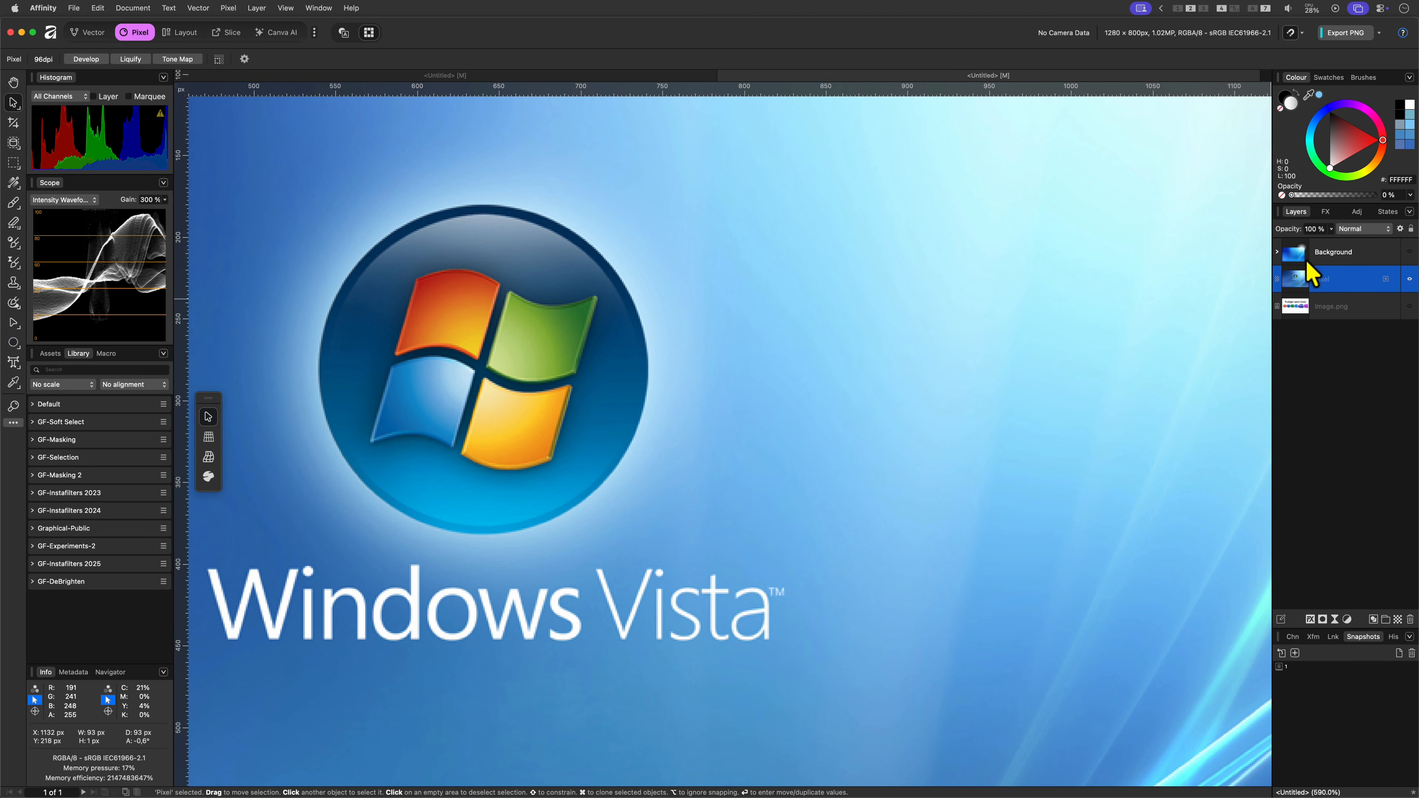
{"action": "left_click", "coordinate": [1319, 254]}
{"action": "left_click", "coordinate": [14, 342]}
{"action": "left_click_drag", "start_coordinate": [319, 207], "coordinate": [648, 536]}
{"action": "key", "text": "v"}
{"action": "left_click_drag", "start_coordinate": [1345, 143], "coordinate": [1267, 231]}
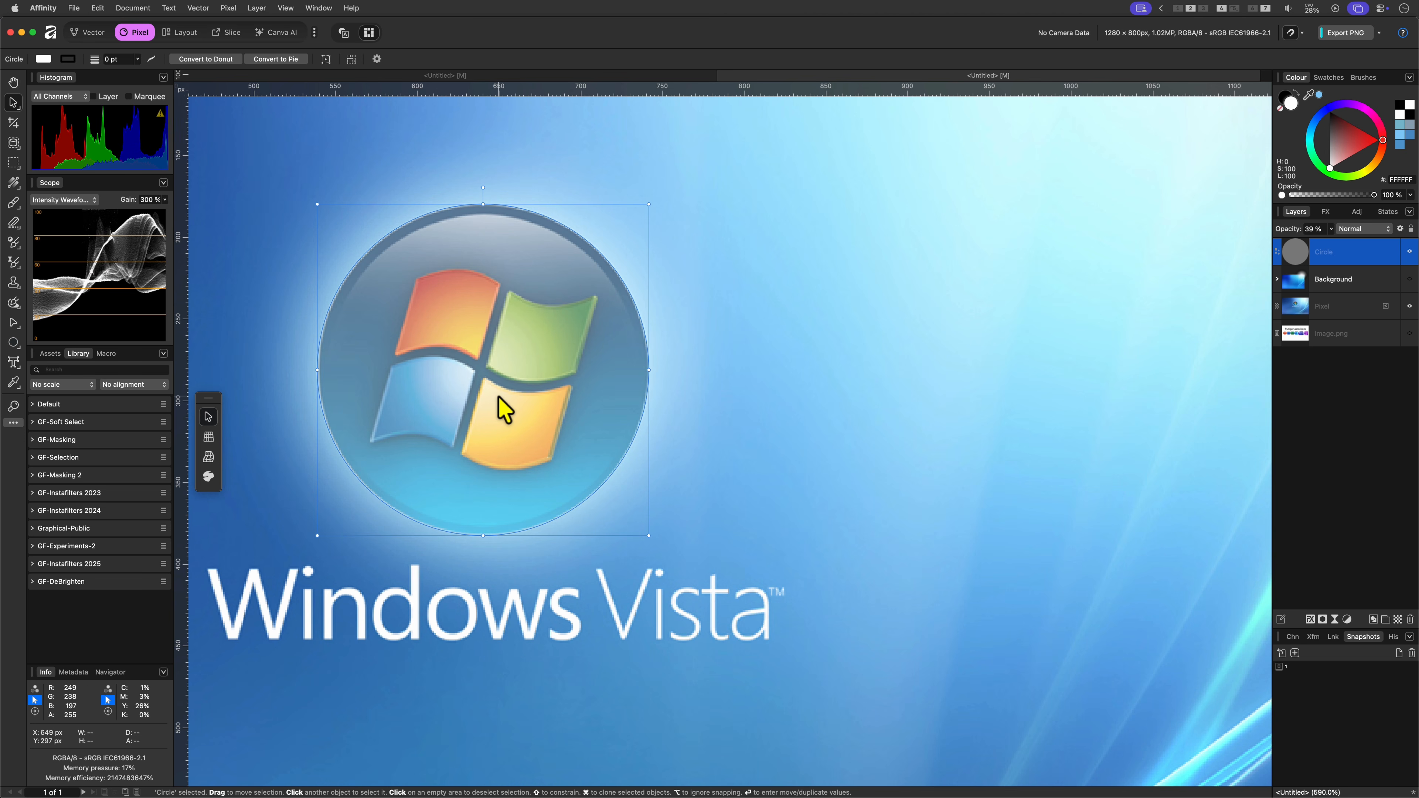
Duplicate the circle, shrink the copy slightly about the same centre, and move both circles to the right of the original logo.
{"action": "key", "text": "super+j"}
{"action": "left_click_drag", "start_coordinate": [648, 535], "coordinate": [641, 526]}
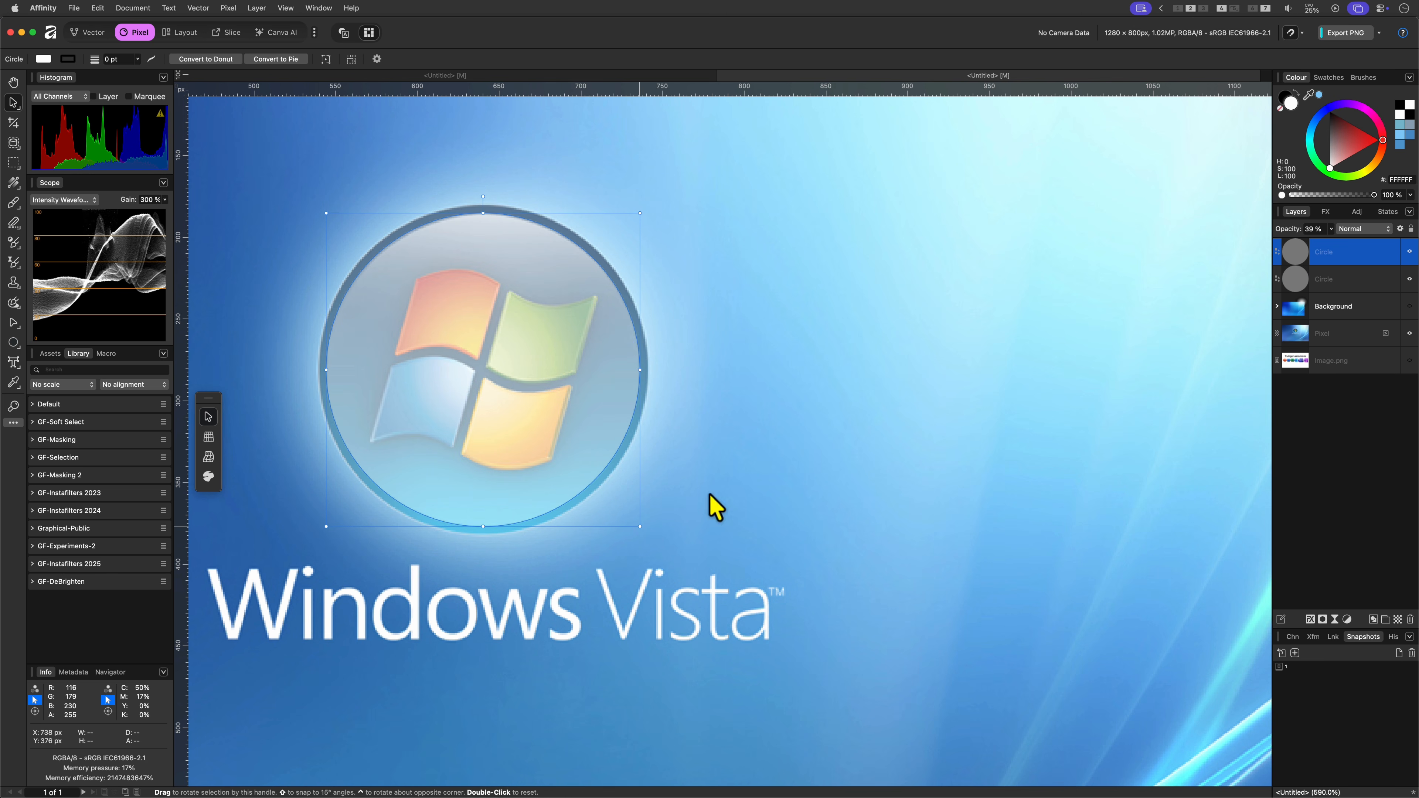
{"action": "left_click", "coordinate": [1331, 275], "text": "shift"}
{"action": "left_click_drag", "start_coordinate": [478, 419], "coordinate": [883, 412]}
Set the larger circle's opacity to 100% and give it a vertical linear gradient from its top edge to its bottom edge.
{"action": "left_click", "coordinate": [1322, 279]}
{"action": "key", "text": "9"}
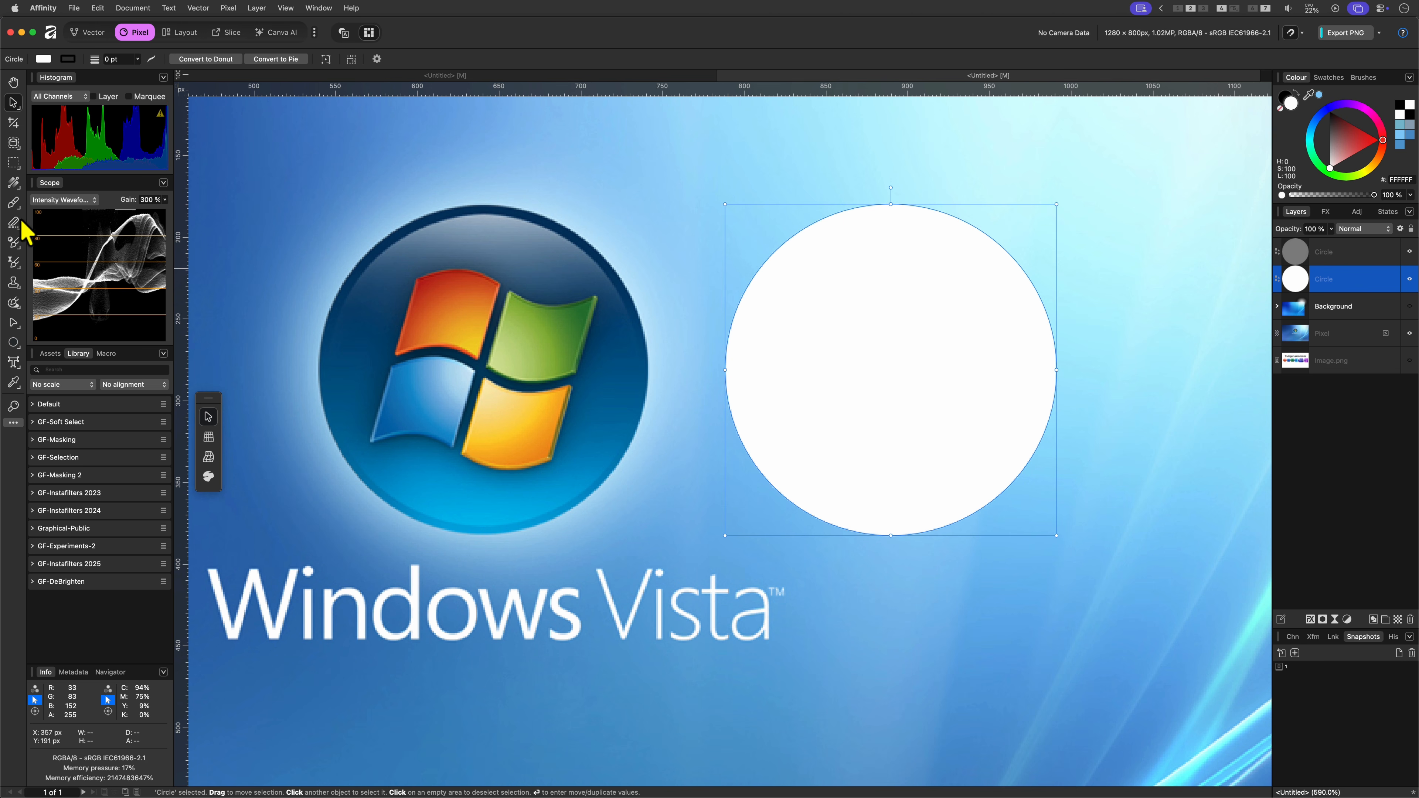
{"action": "left_click", "coordinate": [14, 184]}
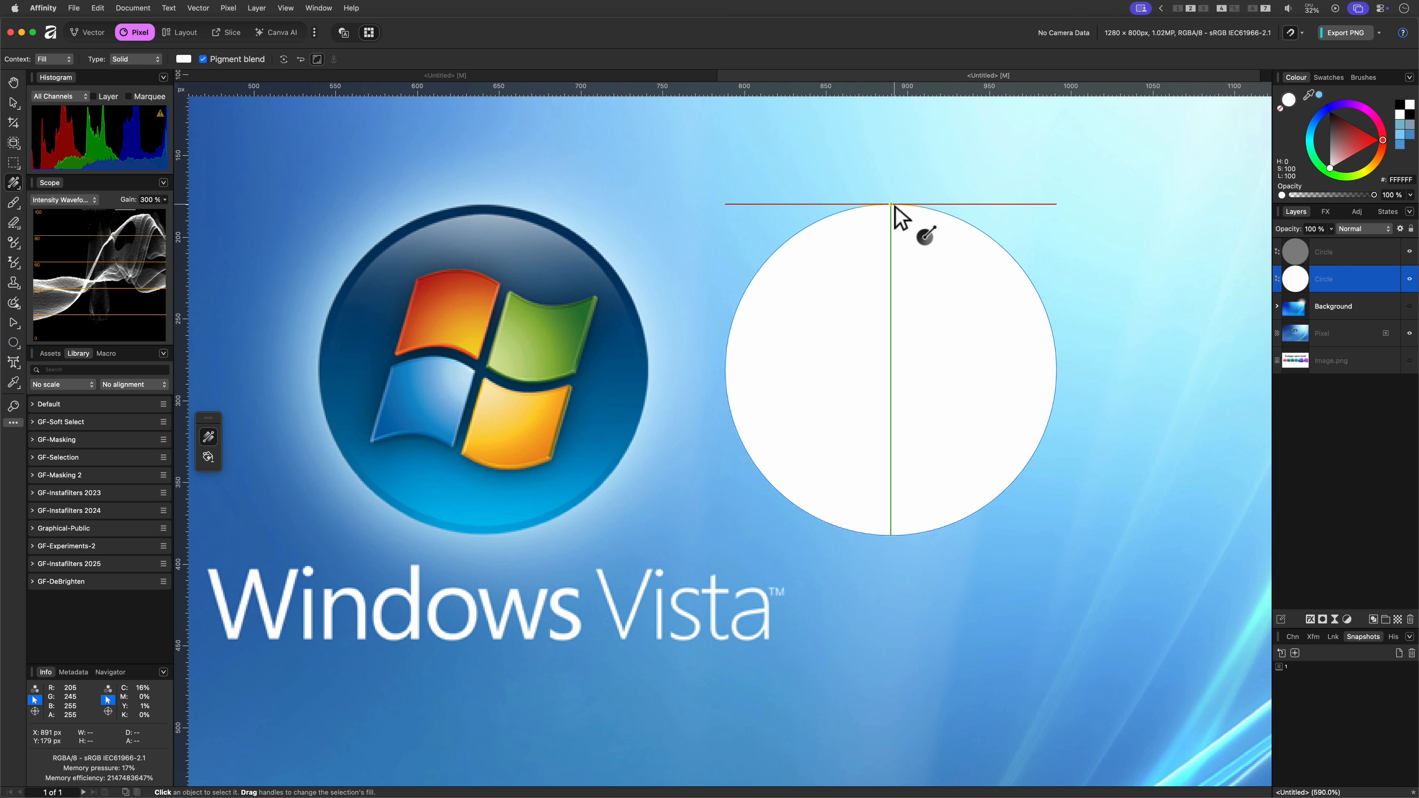
{"action": "left_click_drag", "start_coordinate": [891, 205], "coordinate": [891, 536]}
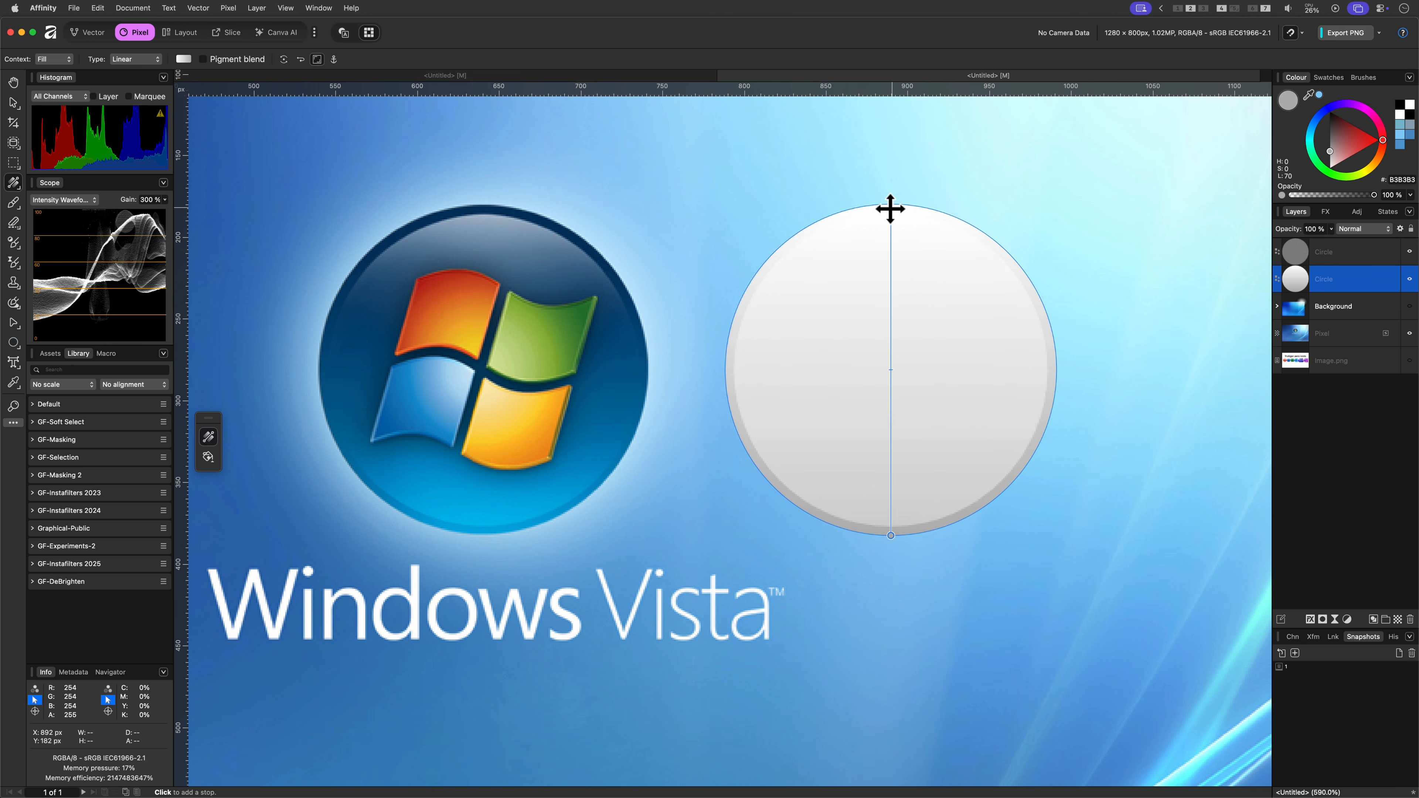
Colour the larger circle's gradient with samples from the original logo's rim: dark blue #023763 at the top and bright blue #00AAE0 at the bottom.
{"action": "left_click_drag", "start_coordinate": [515, 209], "coordinate": [486, 210]}
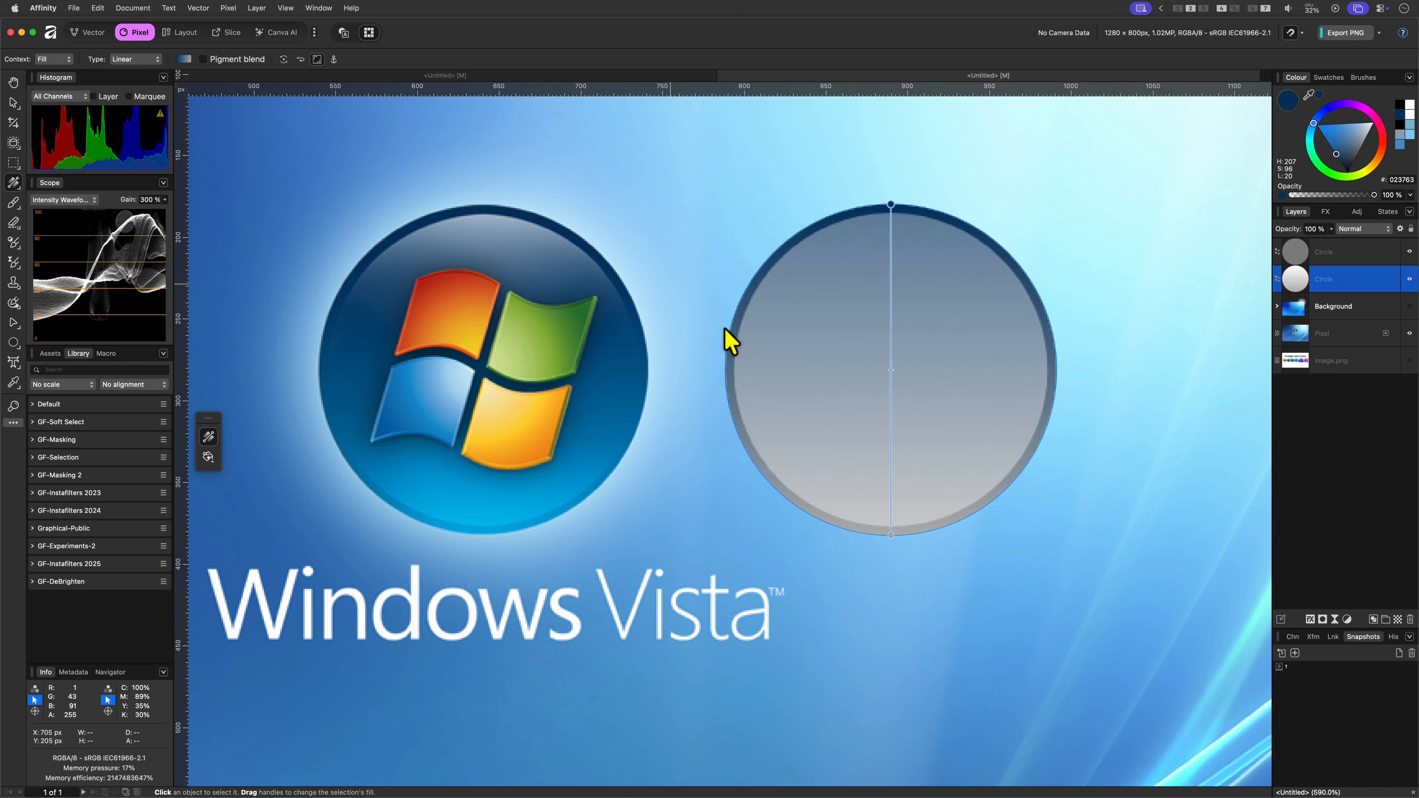
{"action": "left_click", "coordinate": [892, 535]}
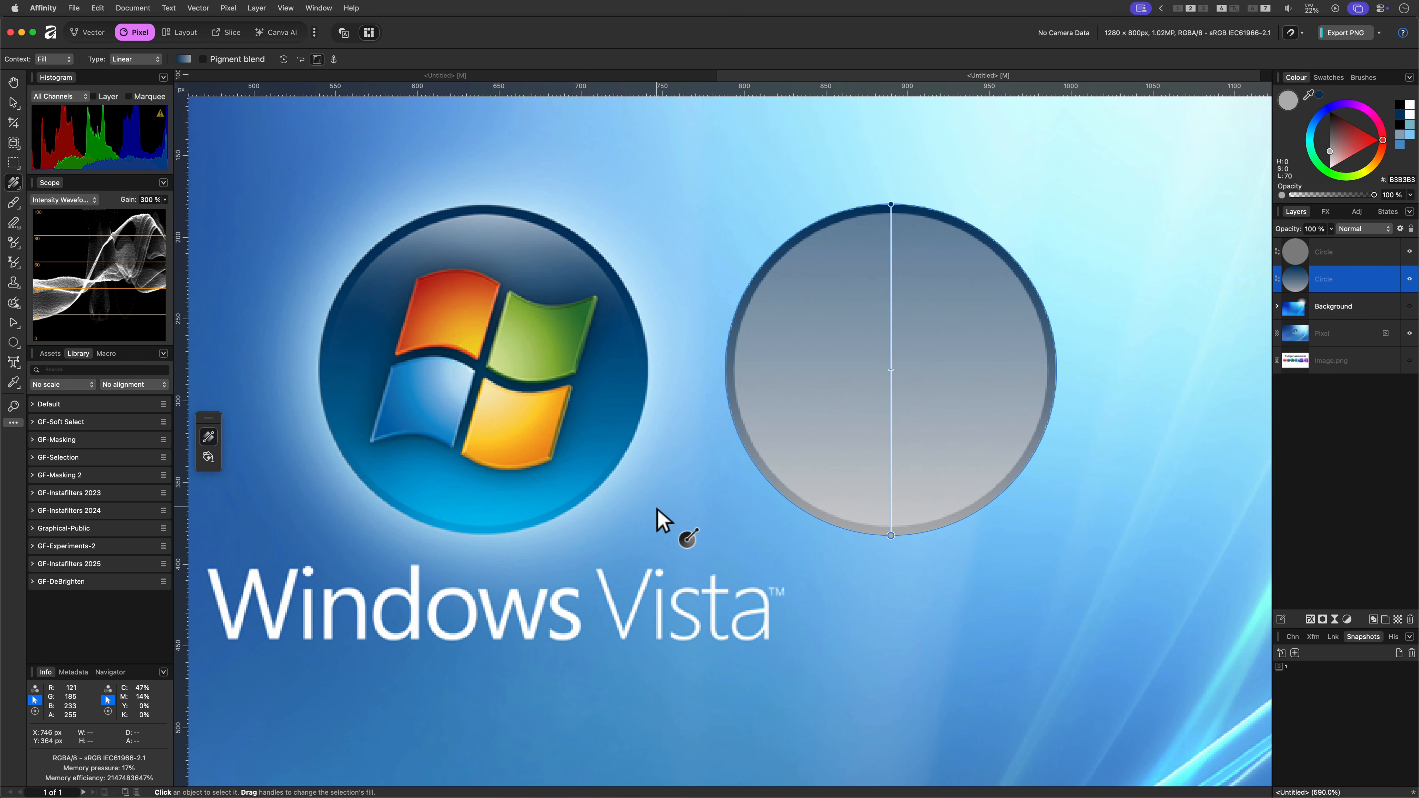
{"action": "mouse_move", "coordinate": [472, 534]}
{"action": "left_mouse_down"}
{"action": "mouse_move", "coordinate": [469, 523]}
{"action": "mouse_move", "coordinate": [477, 534]}
{"action": "left_mouse_up"}
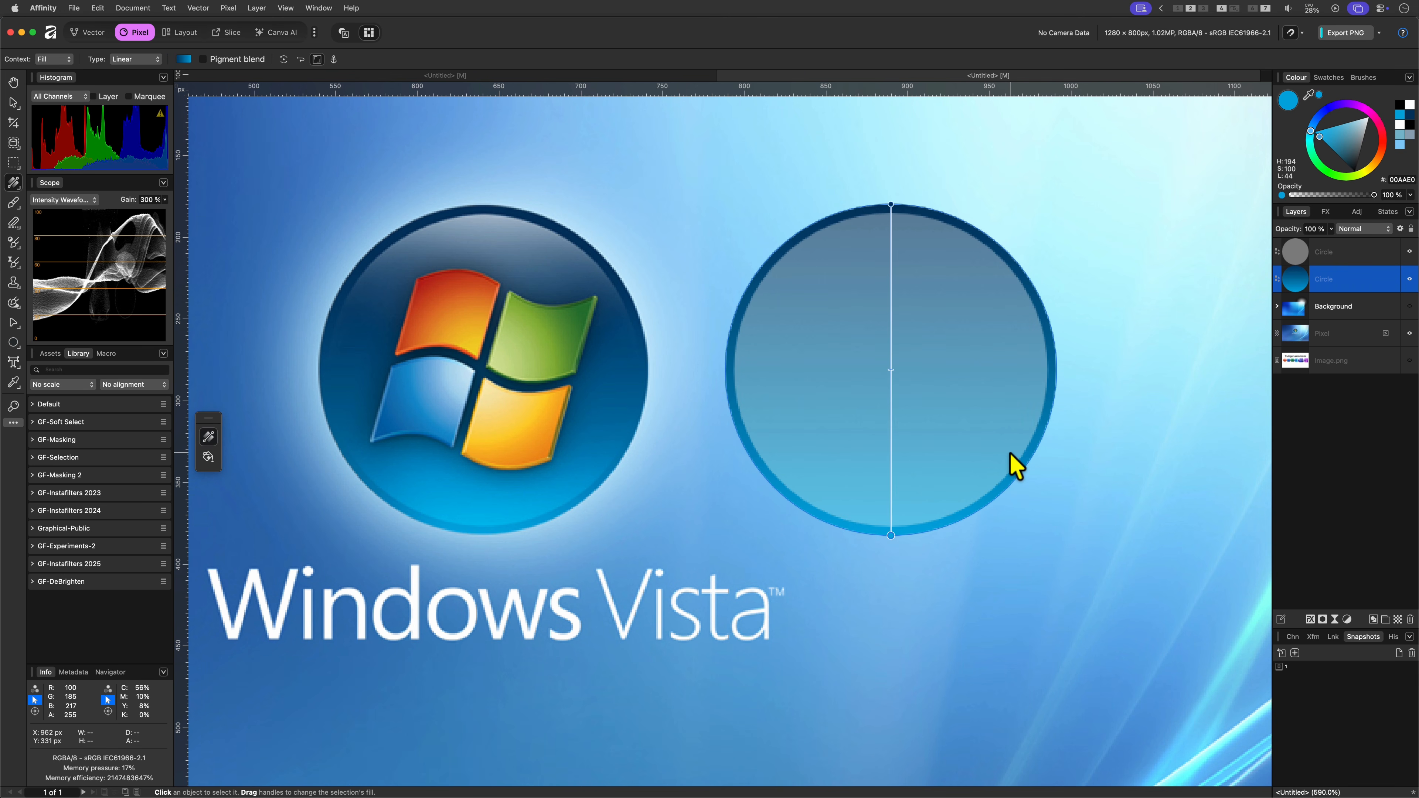
Set the smaller circle's opacity to 100% and give it a vertical linear gradient from its top edge to its bottom edge.
{"action": "left_click", "coordinate": [1295, 250]}
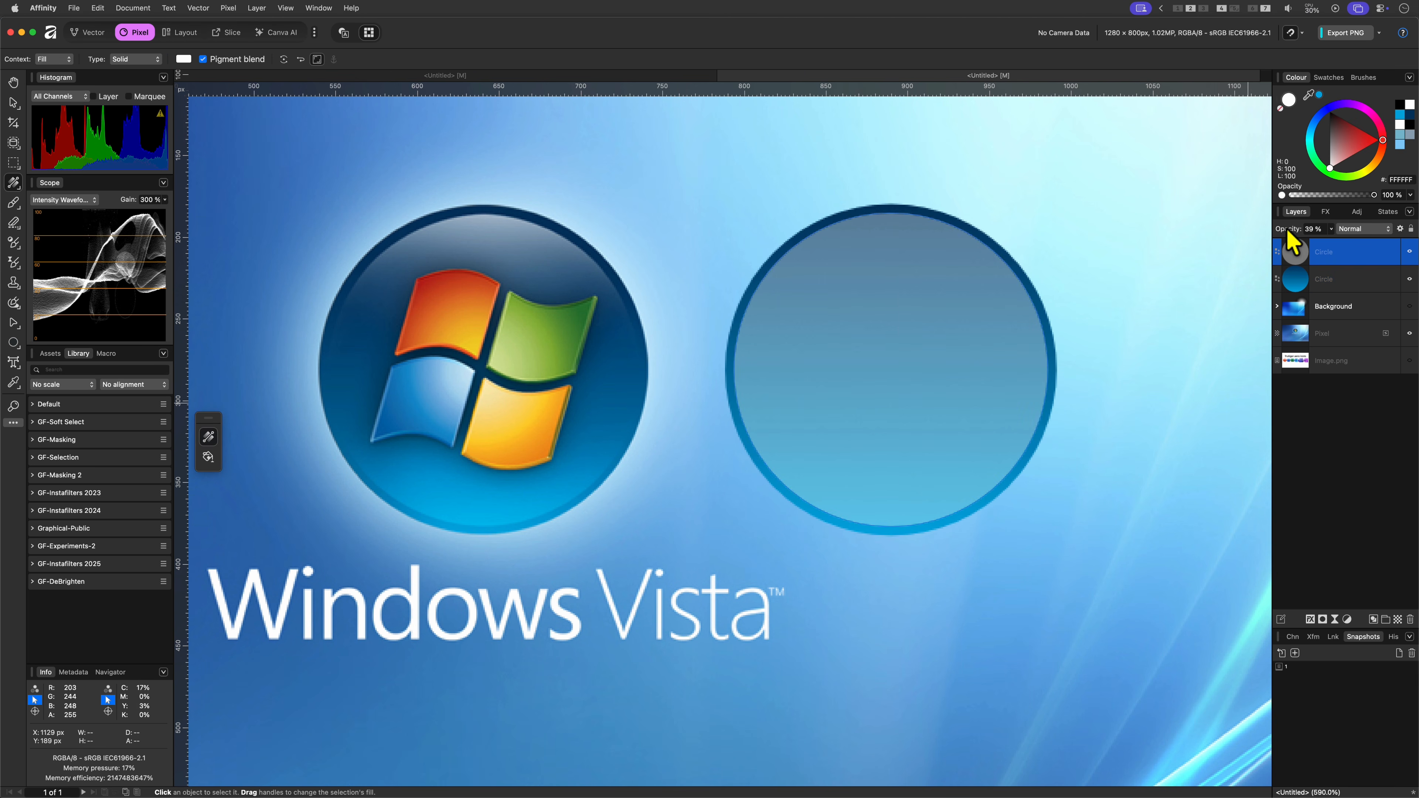
{"action": "left_click_drag", "start_coordinate": [896, 214], "coordinate": [896, 527]}
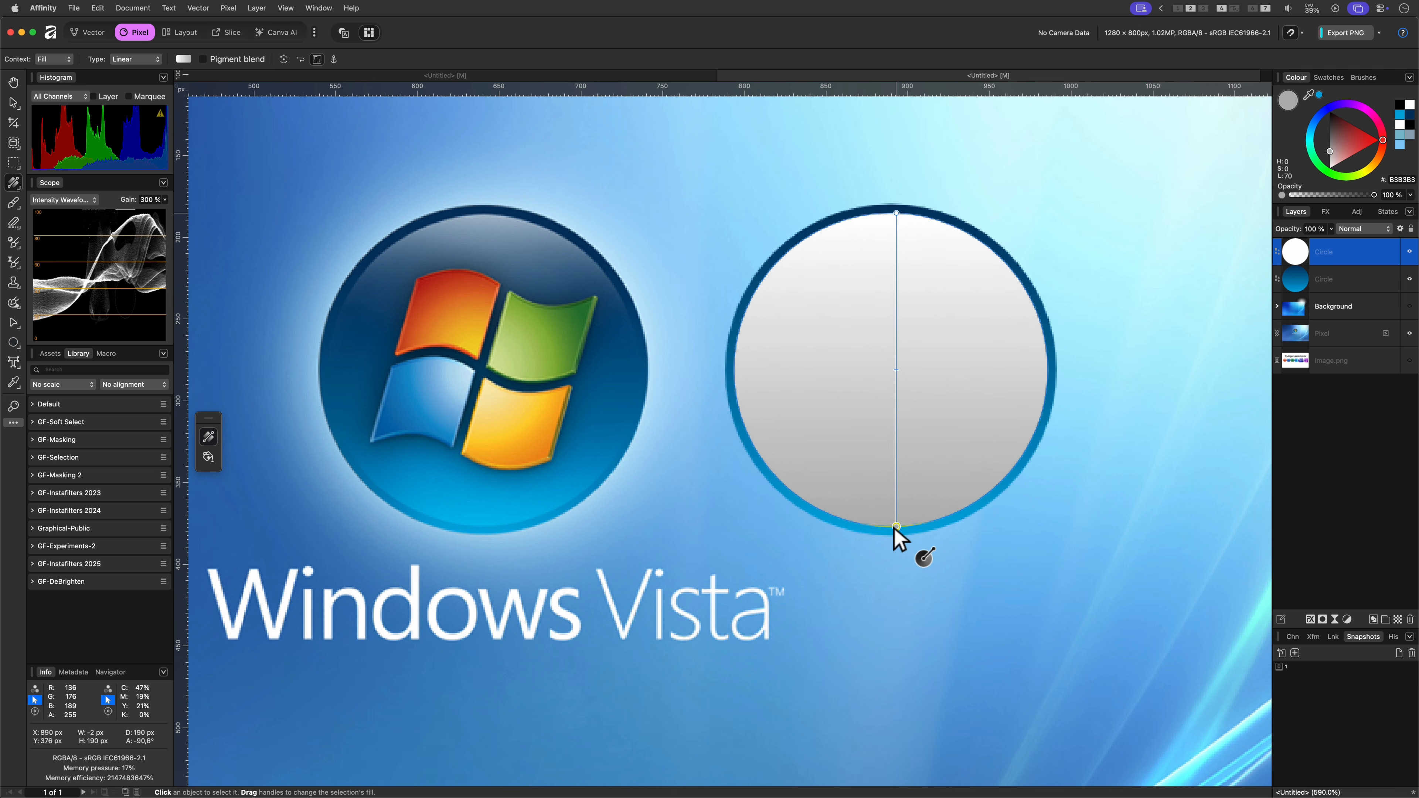
Colour the smaller circle's gradient with samples from the original logo: bright blue #00B7E9 at the bottom and greyish blue #A0B5C6 at the top.
{"action": "left_click_drag", "start_coordinate": [455, 488], "coordinate": [485, 517]}
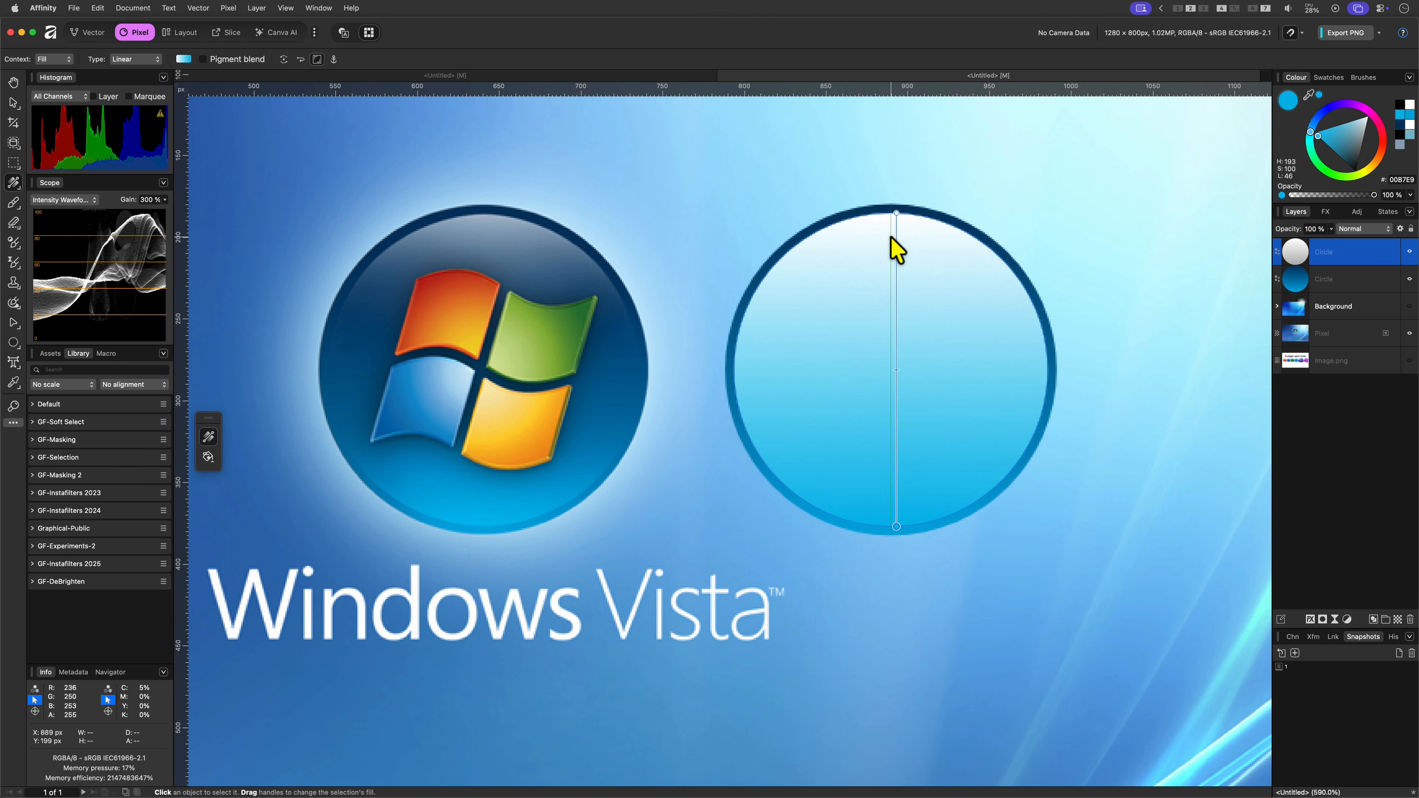
{"action": "left_click", "coordinate": [896, 215]}
{"action": "left_click_drag", "start_coordinate": [483, 221], "coordinate": [486, 220]}
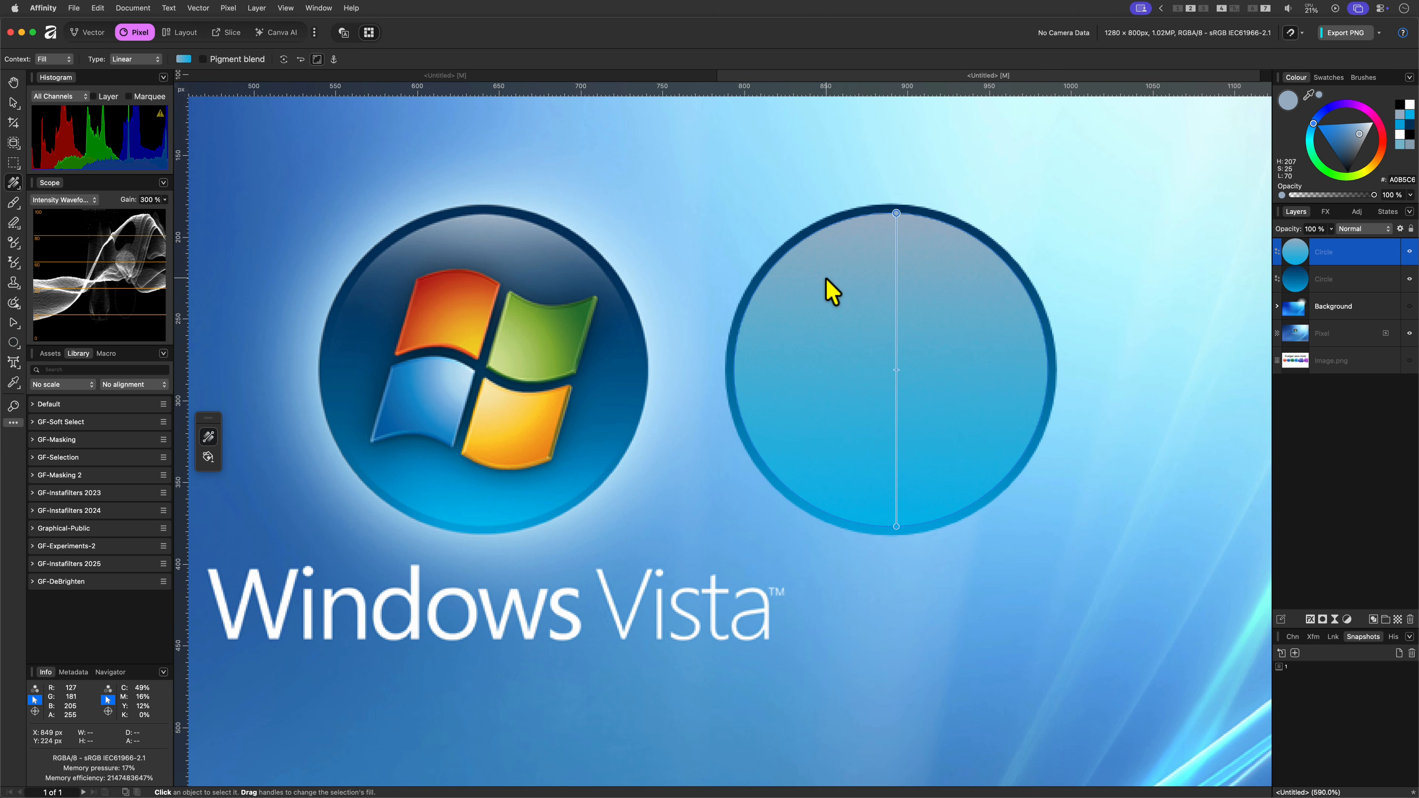
Add intermediate dark-blue stops to the smaller circle's gradient and space them to match the original disc's shading.
{"action": "left_click", "coordinate": [897, 370]}
{"action": "left_click", "coordinate": [601, 370]}
{"action": "left_click_drag", "start_coordinate": [896, 291], "coordinate": [896, 262]}
{"action": "mouse_move", "coordinate": [896, 449]}
{"action": "left_mouse_down"}
{"action": "mouse_move", "coordinate": [896, 473]}
{"action": "mouse_move", "coordinate": [896, 446]}
{"action": "left_mouse_up"}
{"action": "left_click_drag", "start_coordinate": [896, 370], "coordinate": [905, 404]}
{"action": "left_click", "coordinate": [896, 438]}
{"action": "left_click_drag", "start_coordinate": [896, 482], "coordinate": [897, 432]}
{"action": "left_click_drag", "start_coordinate": [896, 399], "coordinate": [896, 403]}
{"action": "left_click_drag", "start_coordinate": [896, 258], "coordinate": [895, 267]}
{"action": "key", "text": "v"}
{"action": "left_click", "coordinate": [637, 140]}
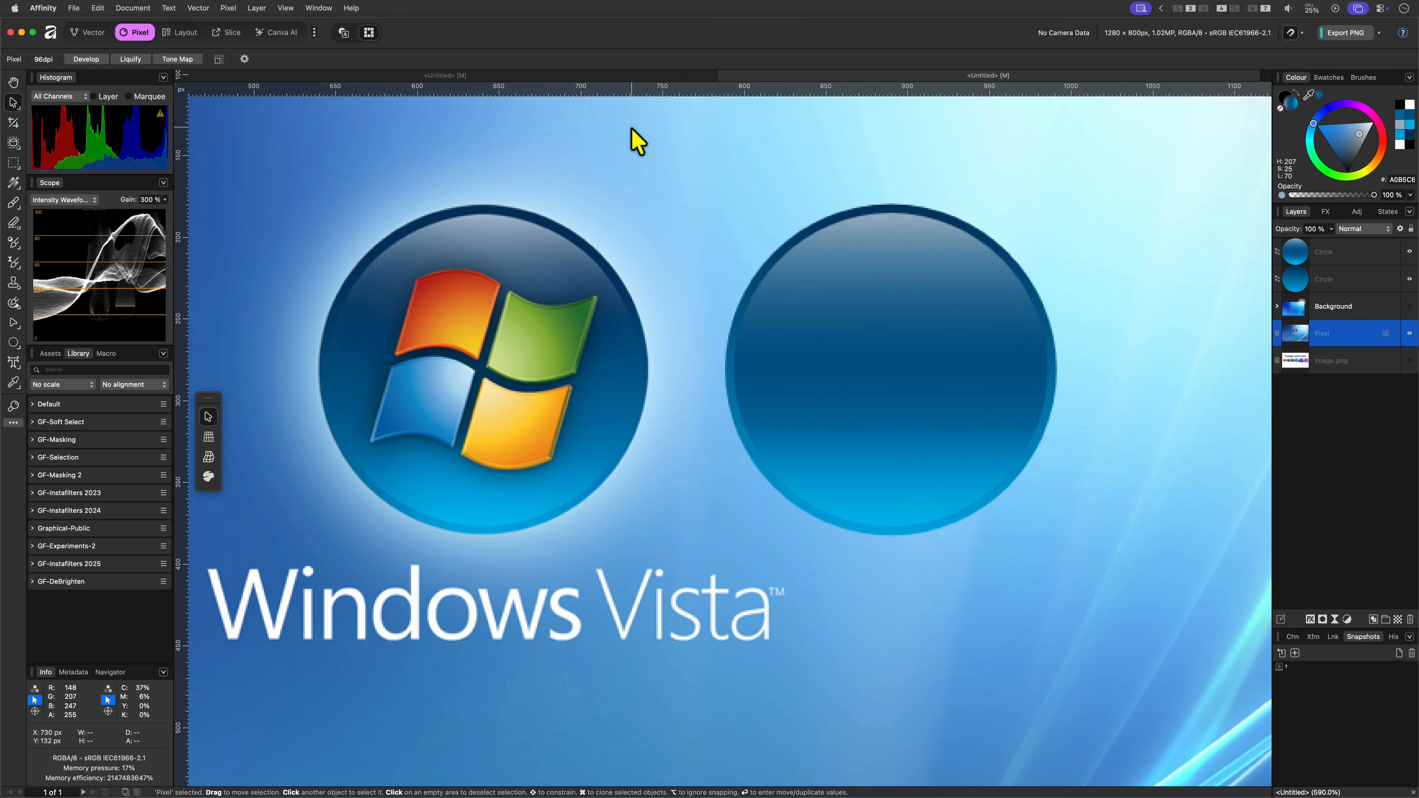
Group the two gradient-filled circles.
{"action": "left_click", "coordinate": [1352, 279]}
{"action": "left_click", "coordinate": [1346, 253], "text": "shift"}
{"action": "key", "text": "super+g"}
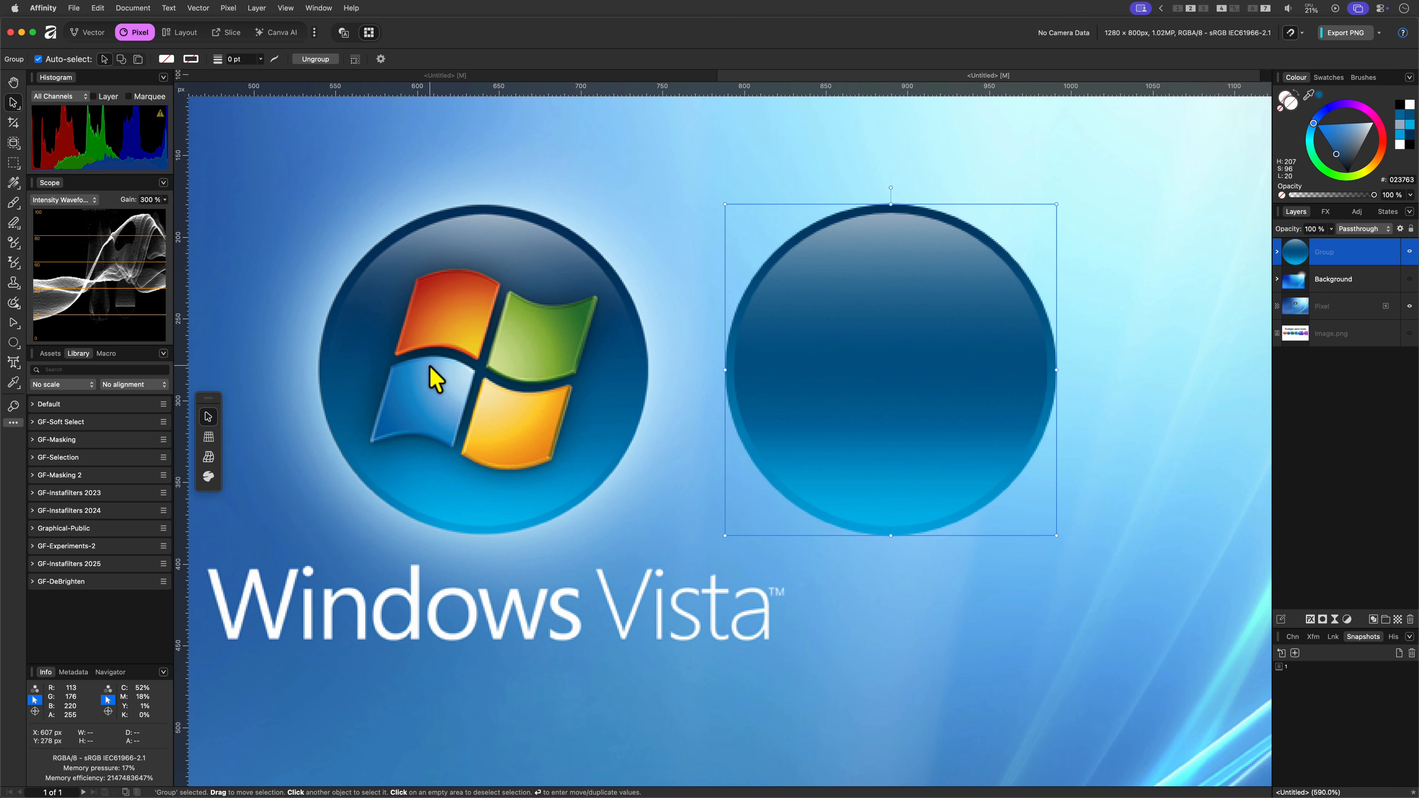
Trace the original logo's blue pane with a closed four-point Pen shape, filled white at 59% opacity.
{"action": "left_click", "coordinate": [14, 323]}
{"action": "left_click", "coordinate": [209, 438]}
{"action": "left_click", "coordinate": [371, 442]}
{"action": "left_click", "coordinate": [391, 369]}
{"action": "left_click", "coordinate": [477, 370]}
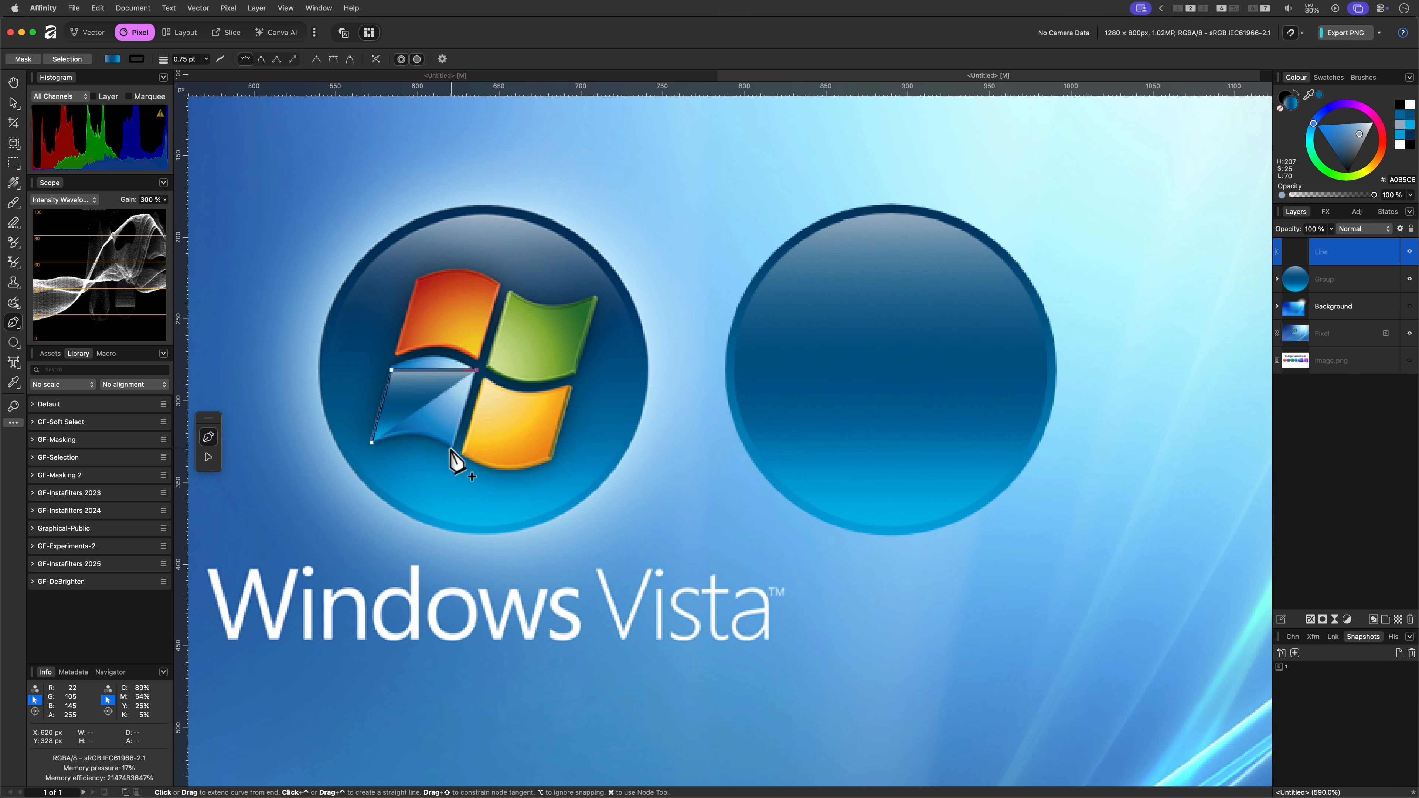
{"action": "left_click", "coordinate": [452, 443]}
{"action": "left_click", "coordinate": [371, 442]}
{"action": "left_click", "coordinate": [1409, 105]}
{"action": "left_click_drag", "start_coordinate": [1295, 229], "coordinate": [1272, 231]}
Bend the upper and lower edges of the traced shape and align its corner nodes with the blue pane's outline.
{"action": "scroll", "coordinate": [394, 405], "scroll_direction": "up", "scroll_amount": 8}
{"action": "key", "text": "a"}
{"action": "left_click_drag", "start_coordinate": [526, 346], "coordinate": [526, 338]}
{"action": "left_click_drag", "start_coordinate": [664, 343], "coordinate": [667, 306]}
{"action": "left_click_drag", "start_coordinate": [722, 583], "coordinate": [724, 597]}
{"action": "left_click_drag", "start_coordinate": [461, 582], "coordinate": [459, 579]}
{"action": "left_click_drag", "start_coordinate": [598, 589], "coordinate": [602, 557]}
{"action": "key", "text": "v"}
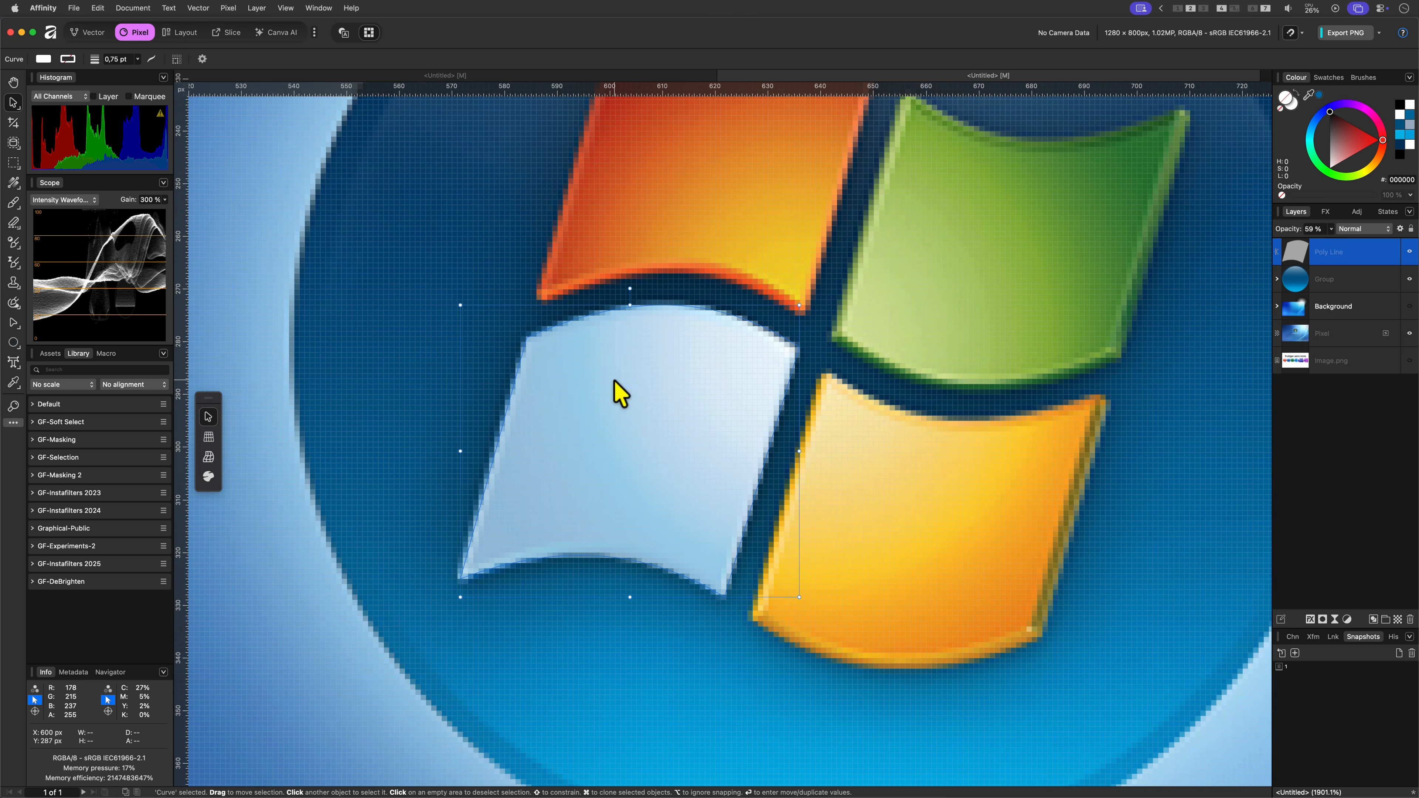
Copy the traced shape onto the yellow pane and reshape its corners and curved edges to fit.
{"action": "left_click_drag", "start_coordinate": [614, 379], "coordinate": [906, 427]}
{"action": "key", "text": "a"}
{"action": "left_click_drag", "start_coordinate": [1091, 394], "coordinate": [1106, 402]}
{"action": "left_click_drag", "start_coordinate": [1015, 644], "coordinate": [1036, 641]}
{"action": "left_click_drag", "start_coordinate": [751, 625], "coordinate": [753, 620]}
{"action": "left_click_drag", "start_coordinate": [953, 353], "coordinate": [963, 424]}
{"action": "left_click_drag", "start_coordinate": [818, 385], "coordinate": [821, 376]}
{"action": "mouse_move", "coordinate": [1107, 401]}
{"action": "left_mouse_down"}
{"action": "mouse_move", "coordinate": [1039, 436]}
{"action": "mouse_move", "coordinate": [1104, 396]}
{"action": "left_mouse_up"}
{"action": "left_click_drag", "start_coordinate": [884, 598], "coordinate": [881, 667]}
{"action": "left_click", "coordinate": [13, 103]}
Copy the yellow-pane shape onto the green pane and the blue-pane shape onto the red pane.
{"action": "left_click_drag", "start_coordinate": [865, 444], "coordinate": [952, 182]}
{"action": "scroll", "coordinate": [895, 320], "scroll_direction": "up", "scroll_amount": 5}
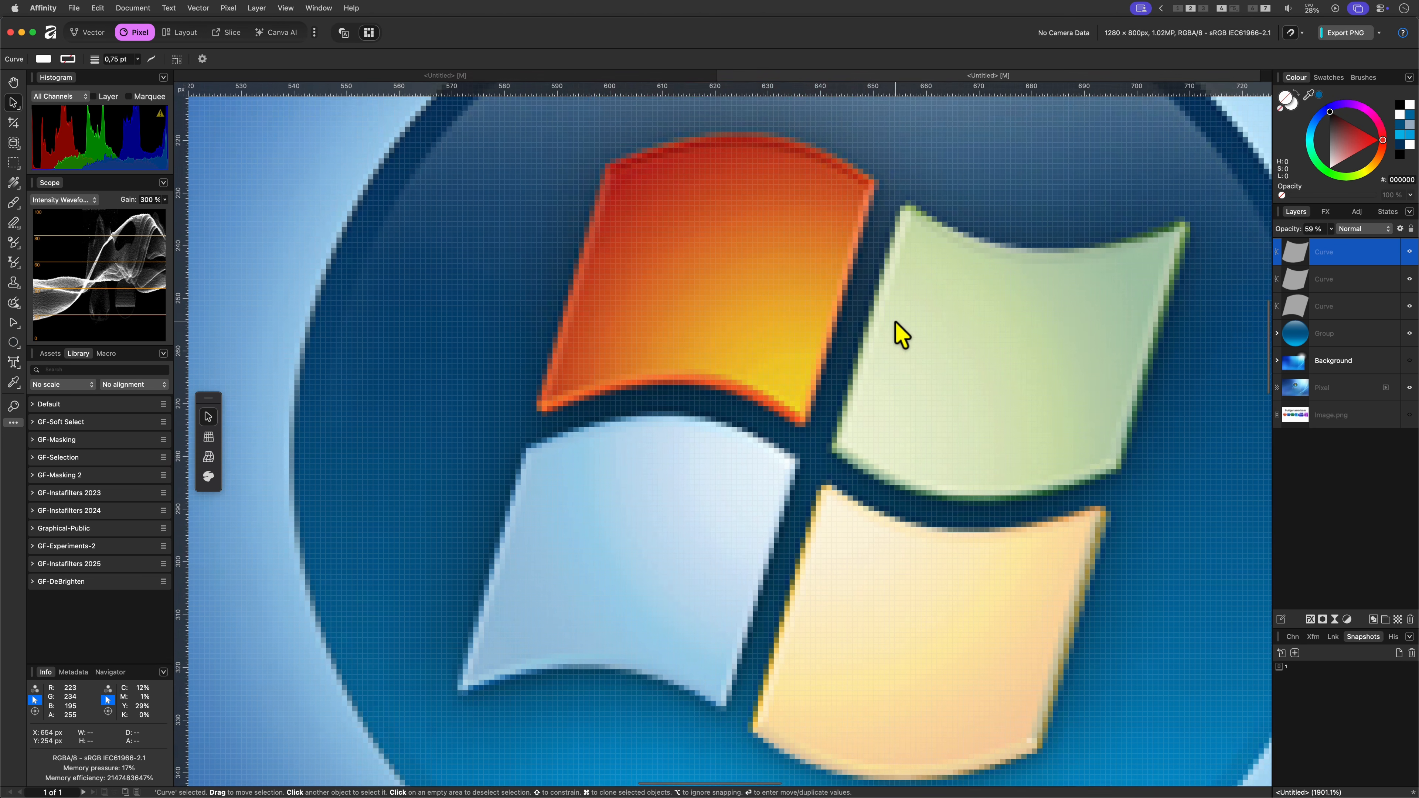
{"action": "left_click", "coordinate": [680, 587]}
{"action": "key", "text": "super+j"}
{"action": "left_click_drag", "start_coordinate": [679, 635], "coordinate": [762, 353]}
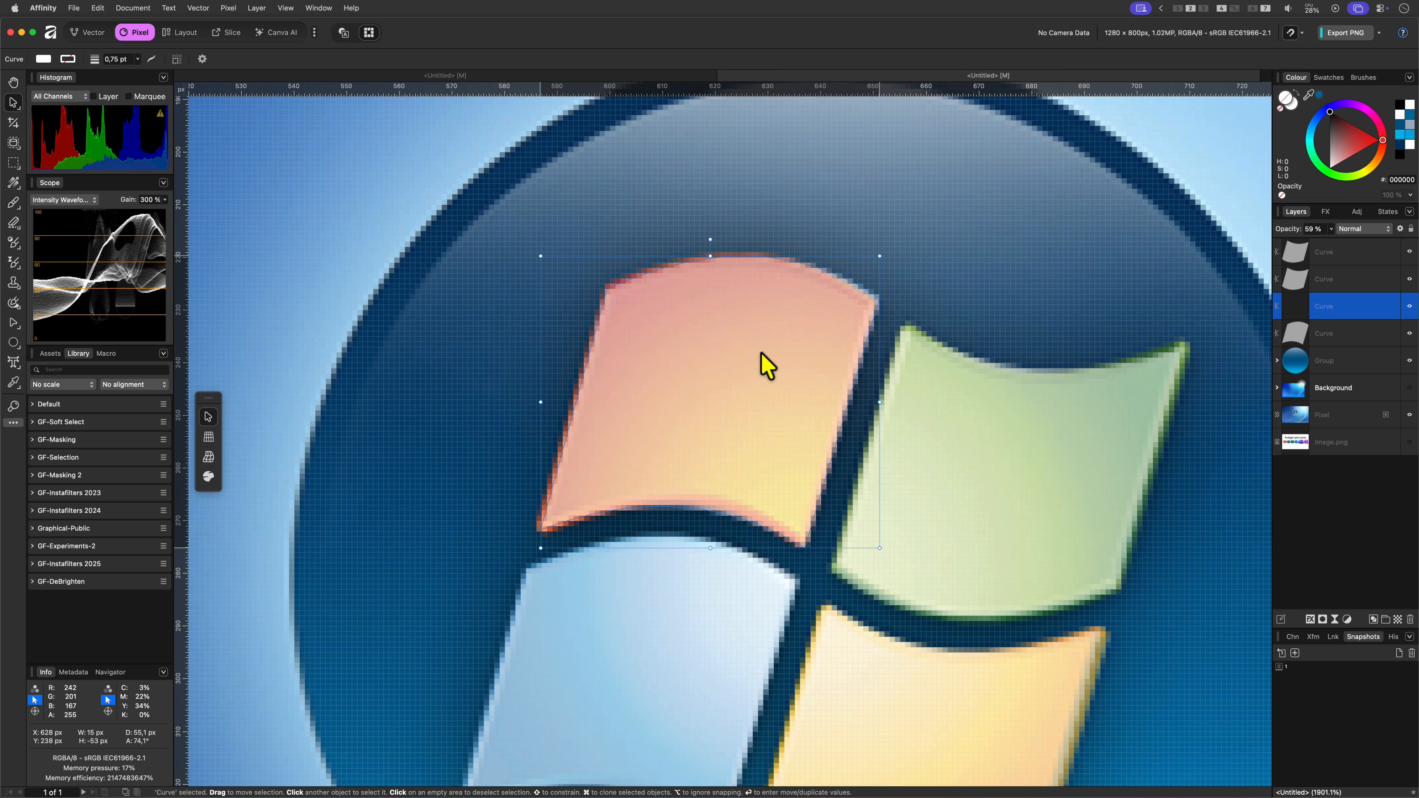
Group the four pane shapes.
{"action": "key", "text": "super+0"}
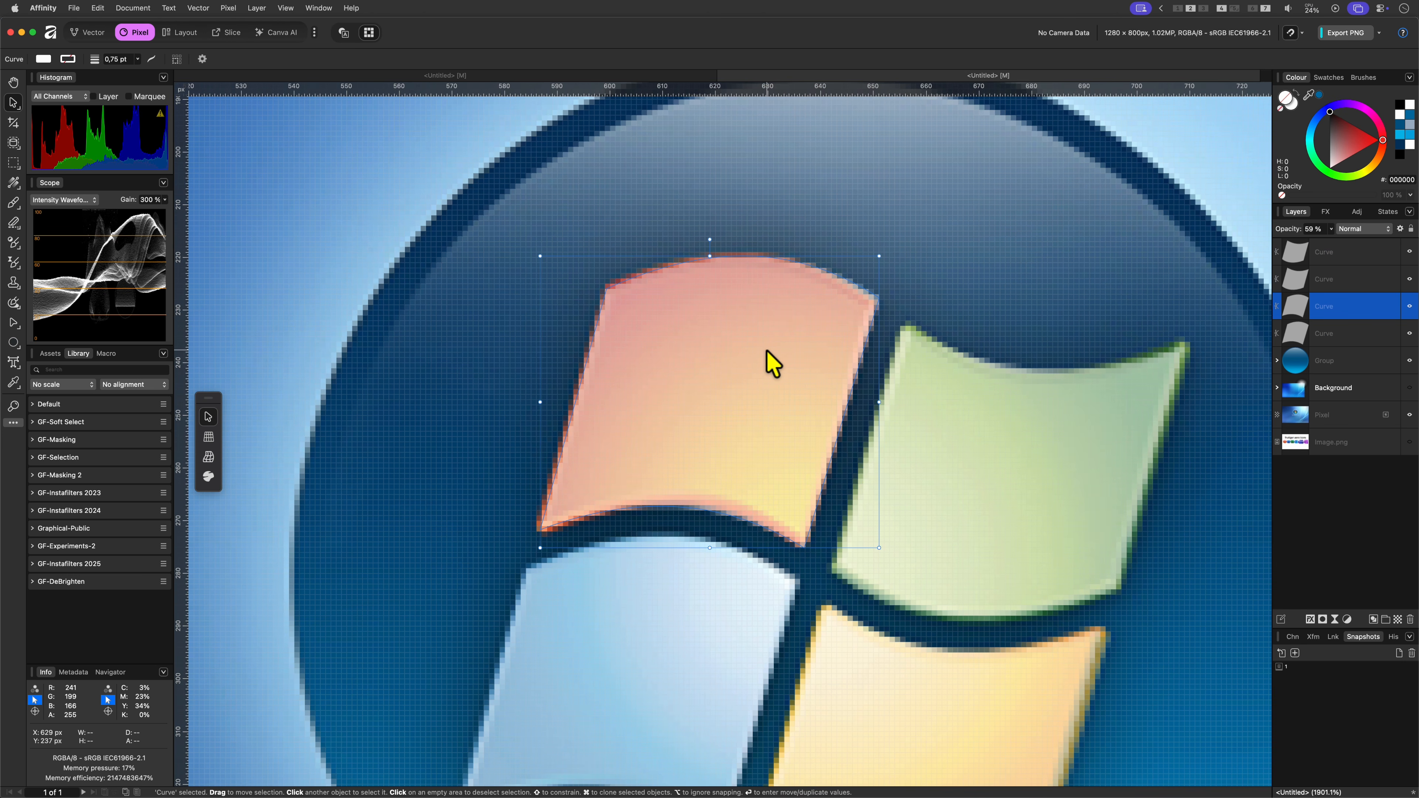
{"action": "scroll", "coordinate": [771, 365], "scroll_direction": "up", "scroll_amount": 3}
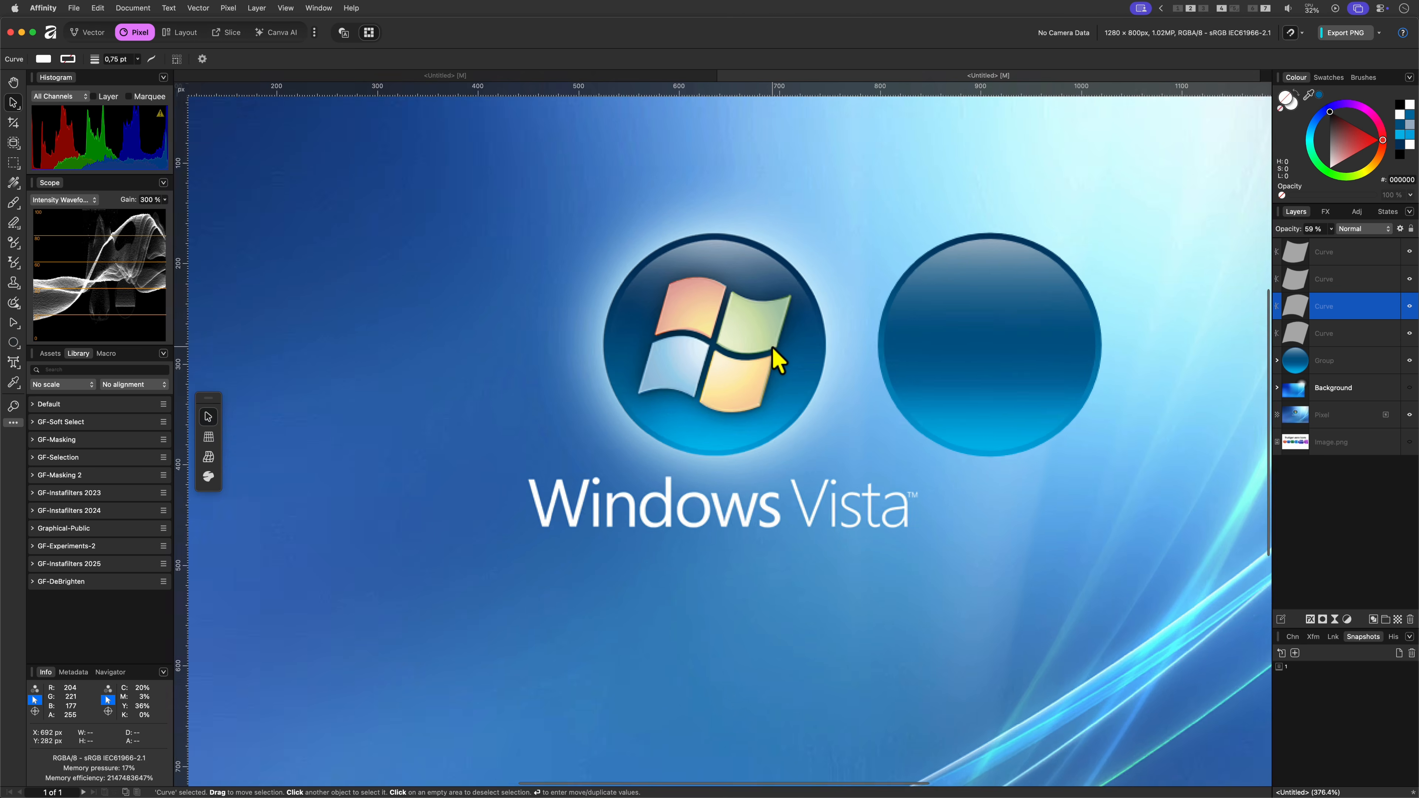
{"action": "left_click", "coordinate": [1347, 339]}
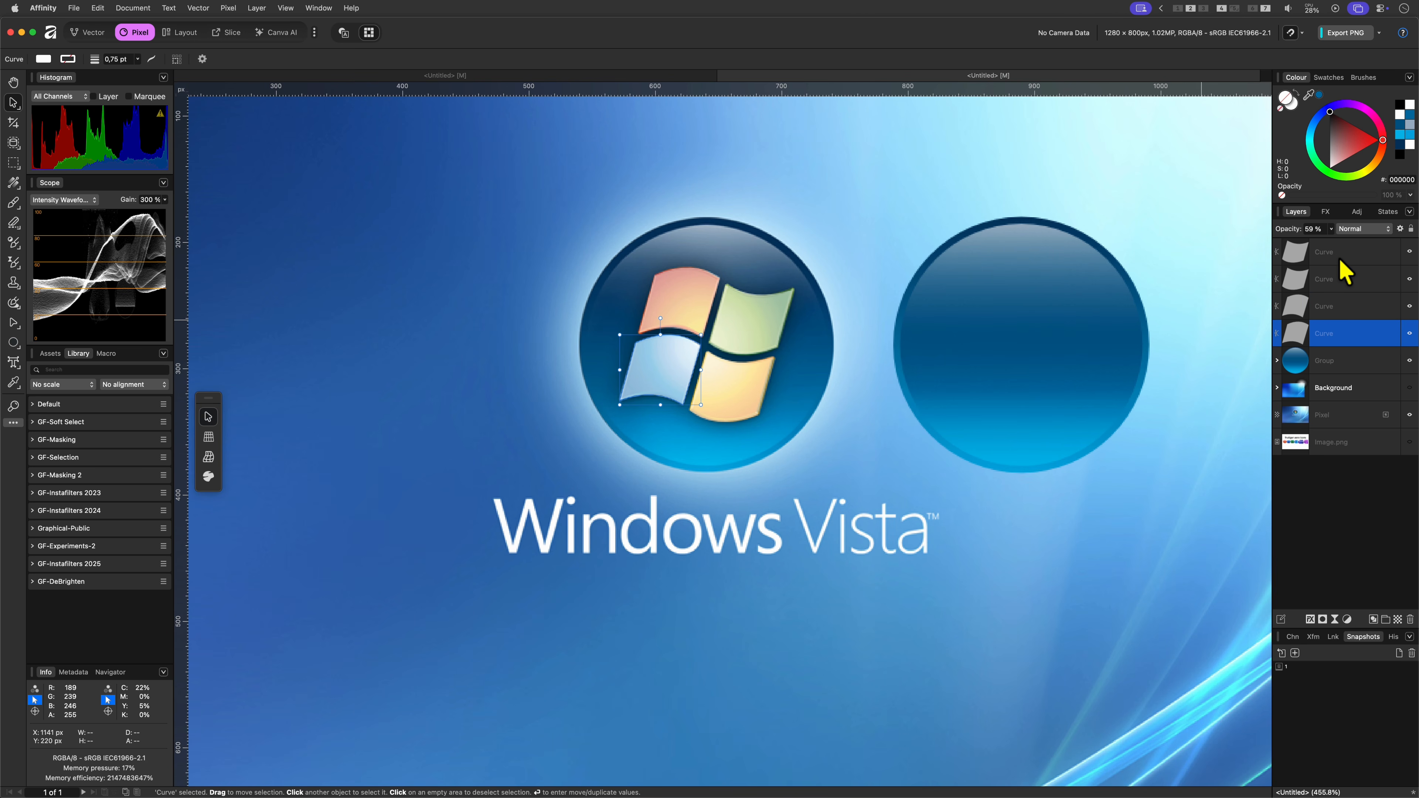
{"action": "left_click", "coordinate": [1339, 255], "text": "shift"}
{"action": "key", "text": "super+g"}
Set the four pane shapes to 100% opacity and move them onto the new blue disc.
{"action": "left_click", "coordinate": [1277, 252]}
{"action": "left_click", "coordinate": [1343, 284]}
{"action": "left_click", "coordinate": [1342, 357], "text": "shift"}
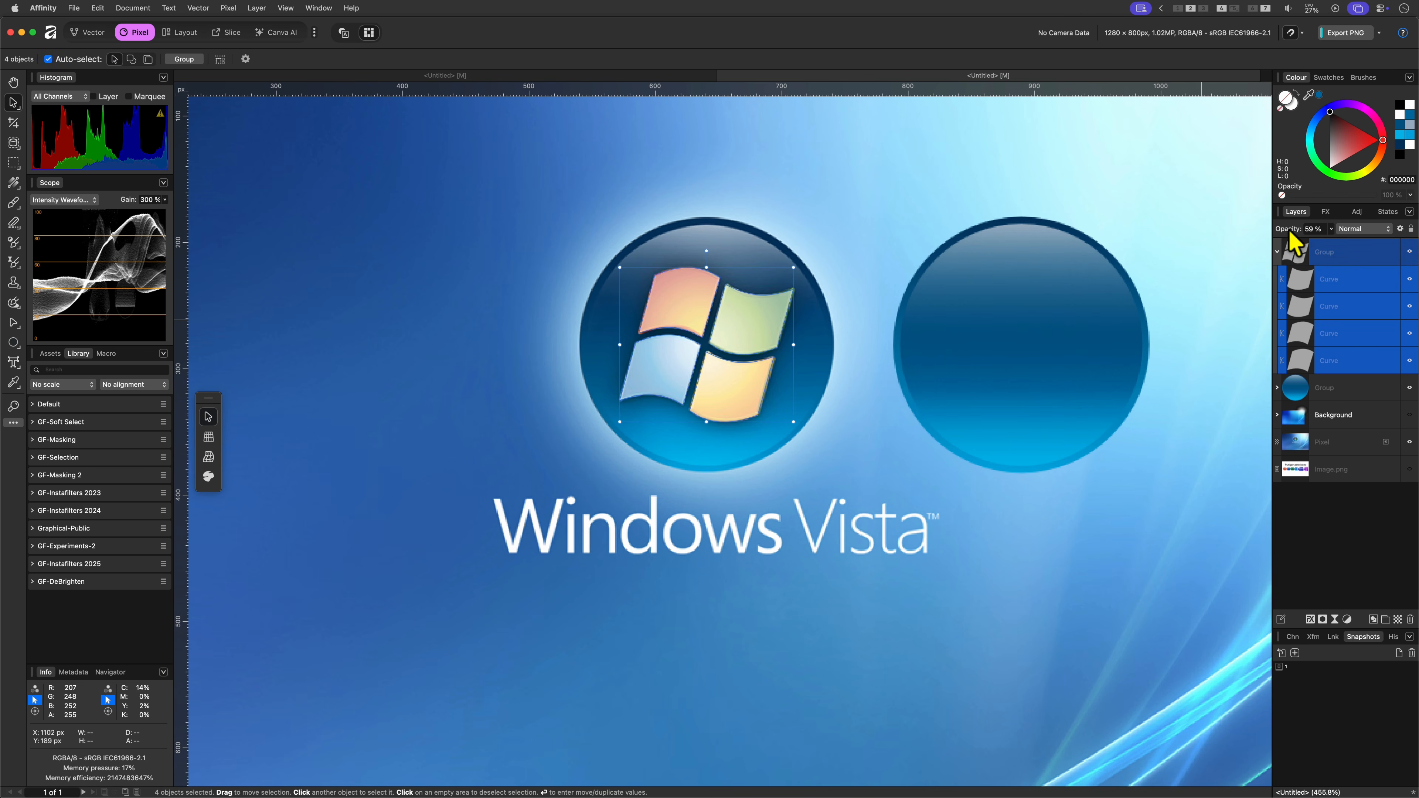
{"action": "left_click", "coordinate": [1296, 93]}
{"action": "left_click_drag", "start_coordinate": [766, 400], "coordinate": [1075, 393]}
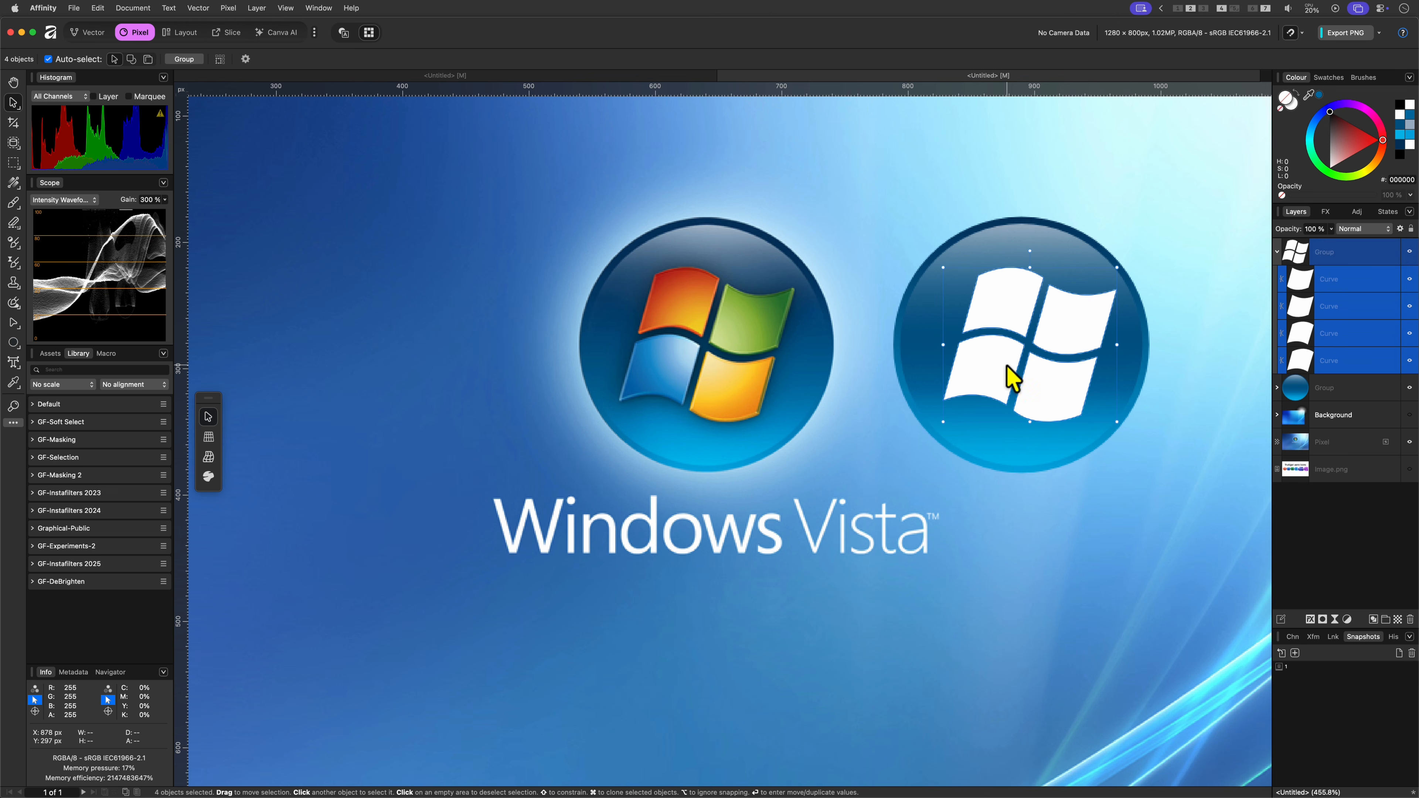
Give the new blue pane a diagonal gradient brightening towards its inner corner, coloured with samples from the original blue pane.
{"action": "left_click", "coordinate": [1008, 378]}
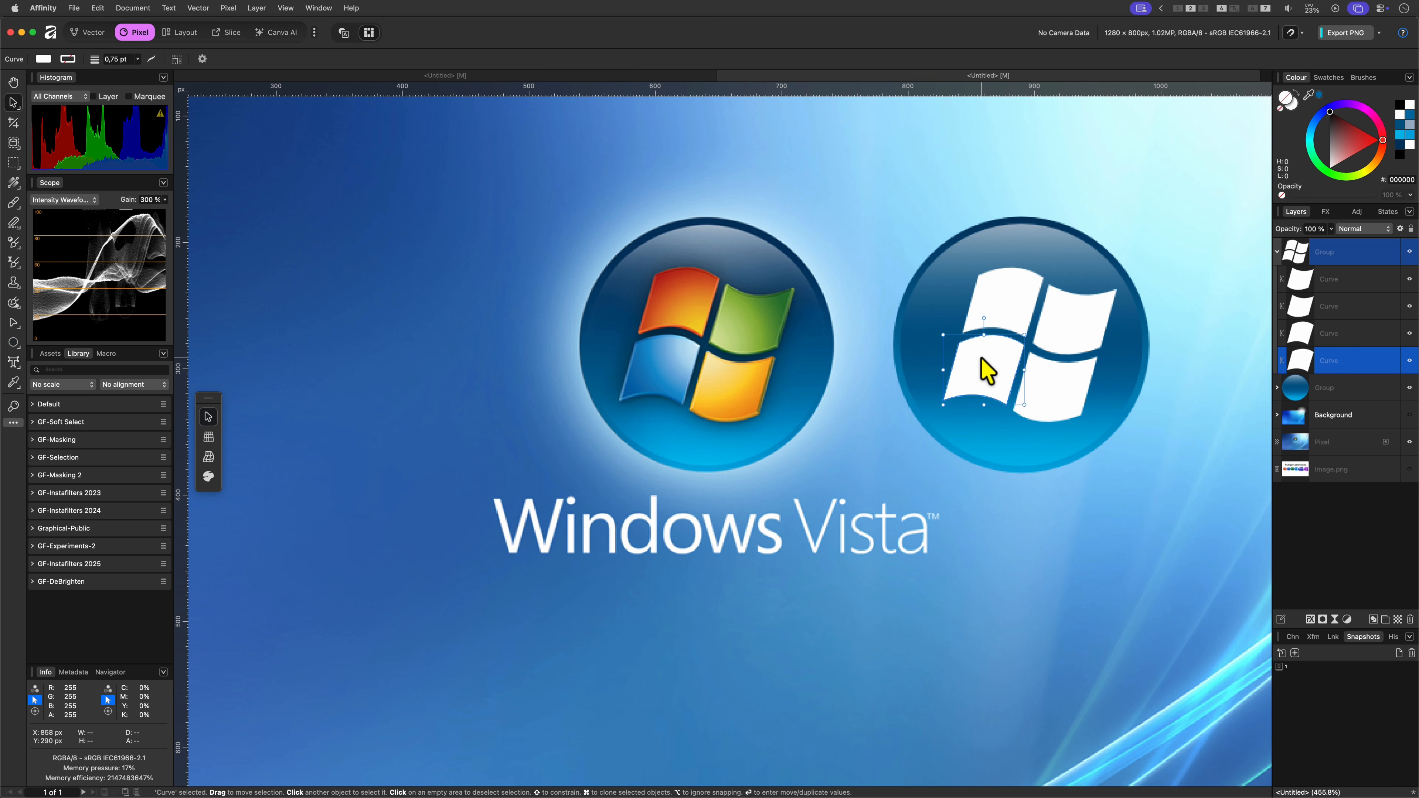
{"action": "left_click", "coordinate": [13, 183]}
{"action": "left_click", "coordinate": [136, 59]}
{"action": "left_click", "coordinate": [128, 102]}
{"action": "left_click_drag", "start_coordinate": [984, 370], "coordinate": [1021, 343]}
{"action": "left_click", "coordinate": [1099, 343]}
{"action": "left_click_drag", "start_coordinate": [1309, 95], "coordinate": [695, 348]}
Give the red and yellow panes diagonal gradients coloured with samples from the matching panes of the original logo.
{"action": "left_click", "coordinate": [1301, 334]}
{"action": "left_click_drag", "start_coordinate": [999, 285], "coordinate": [1081, 405]}
{"action": "left_click", "coordinate": [1033, 365]}
{"action": "left_click", "coordinate": [716, 364]}
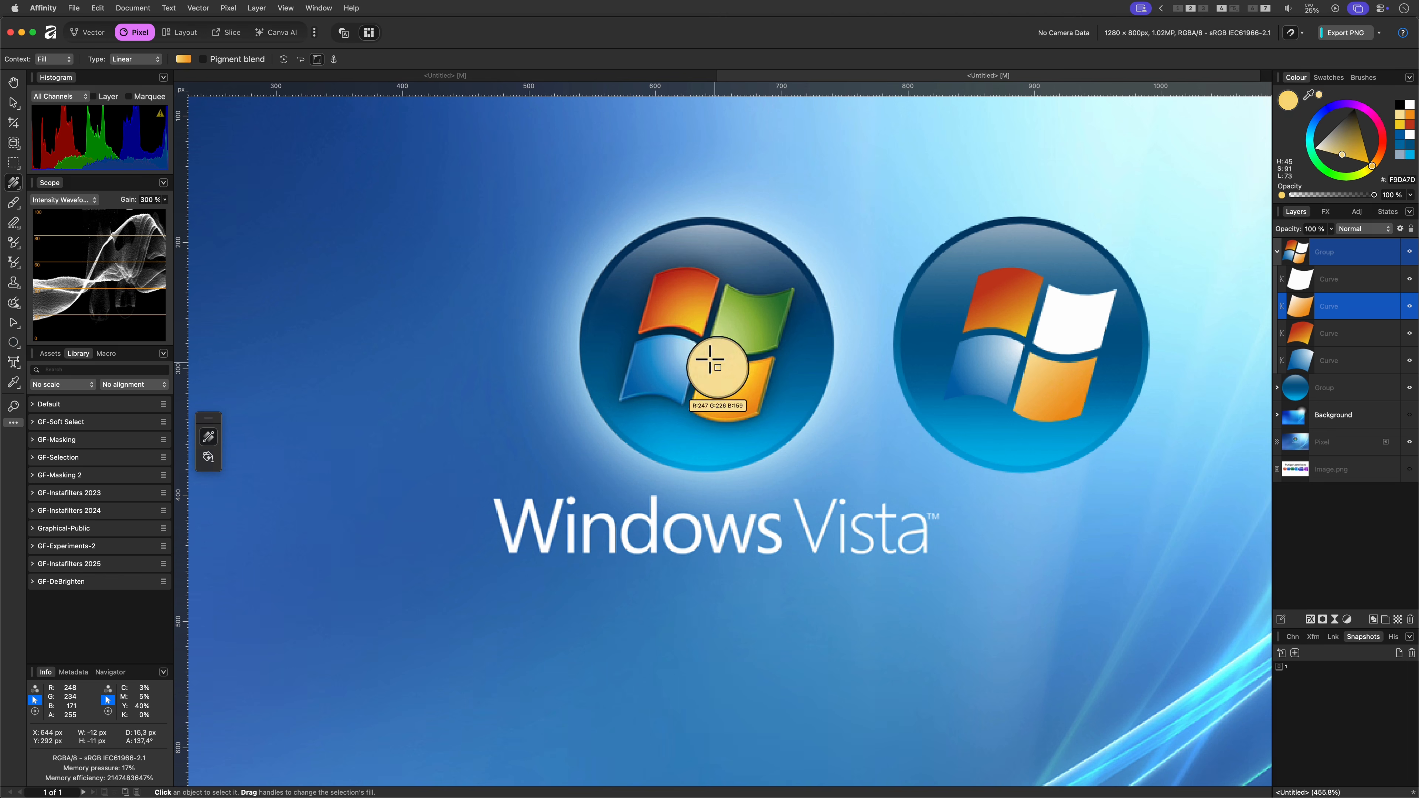
Give the green pane a linear gradient from light green at its inner corner to dark green, sampled from the original.
{"action": "left_click", "coordinate": [1040, 340]}
{"action": "left_click_drag", "start_coordinate": [1040, 340], "coordinate": [1101, 305]}
{"action": "left_click_drag", "start_coordinate": [740, 332], "coordinate": [719, 338]}
{"action": "left_click", "coordinate": [1102, 304]}
{"action": "left_click", "coordinate": [783, 298]}
Adjust the red pane's gradient stops and deselect the shape.
{"action": "left_click", "coordinate": [1009, 313]}
{"action": "left_click_drag", "start_coordinate": [995, 285], "coordinate": [993, 291]}
{"action": "left_click", "coordinate": [1009, 310]}
{"action": "key", "text": "v"}
{"action": "left_click", "coordinate": [1103, 511]}
Apply a Bevel / Emboss layer effect to the group of panes, with type Inner and a 1 px radius.
{"action": "left_click", "coordinate": [1050, 388]}
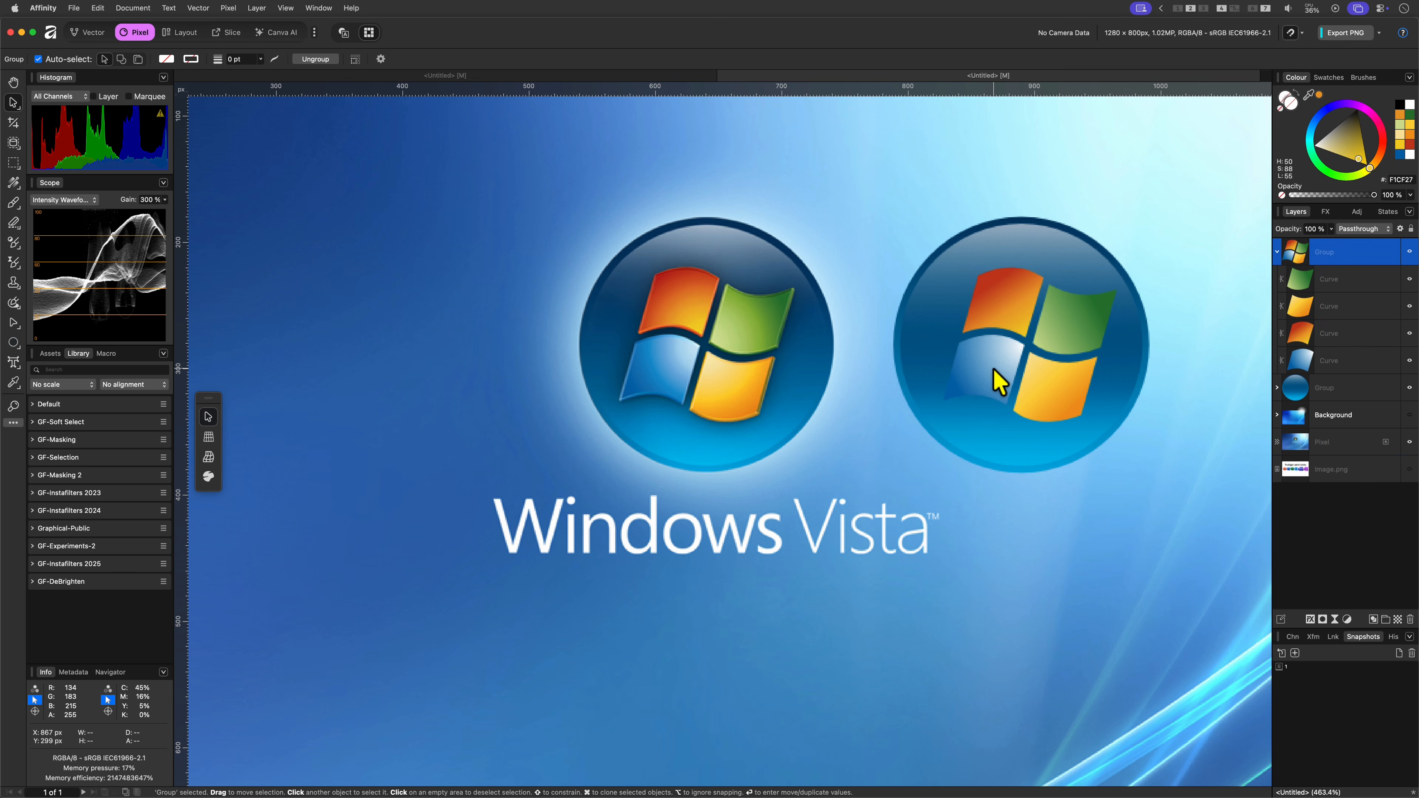
{"action": "scroll", "coordinate": [994, 381], "scroll_direction": "up", "scroll_amount": 5}
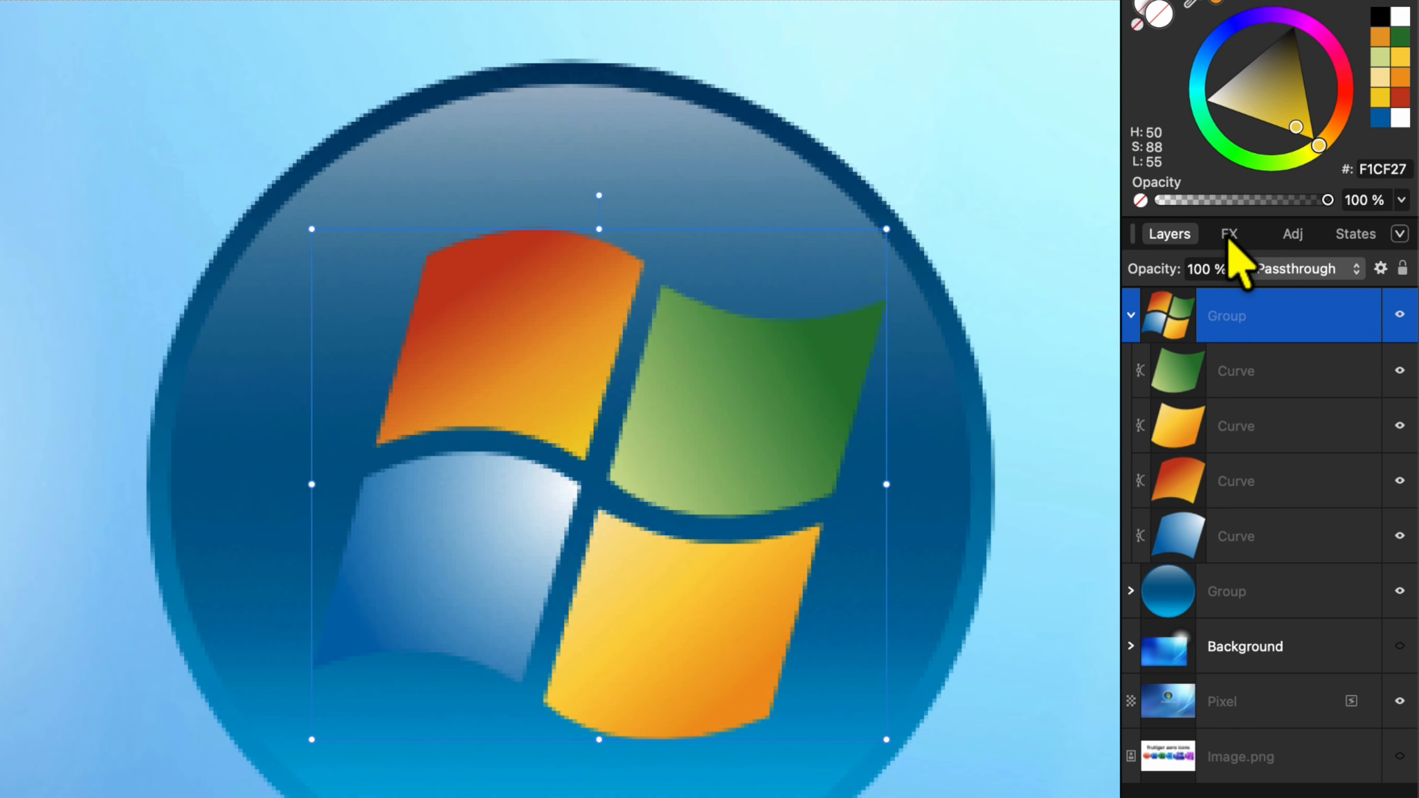
{"action": "left_click", "coordinate": [1325, 212]}
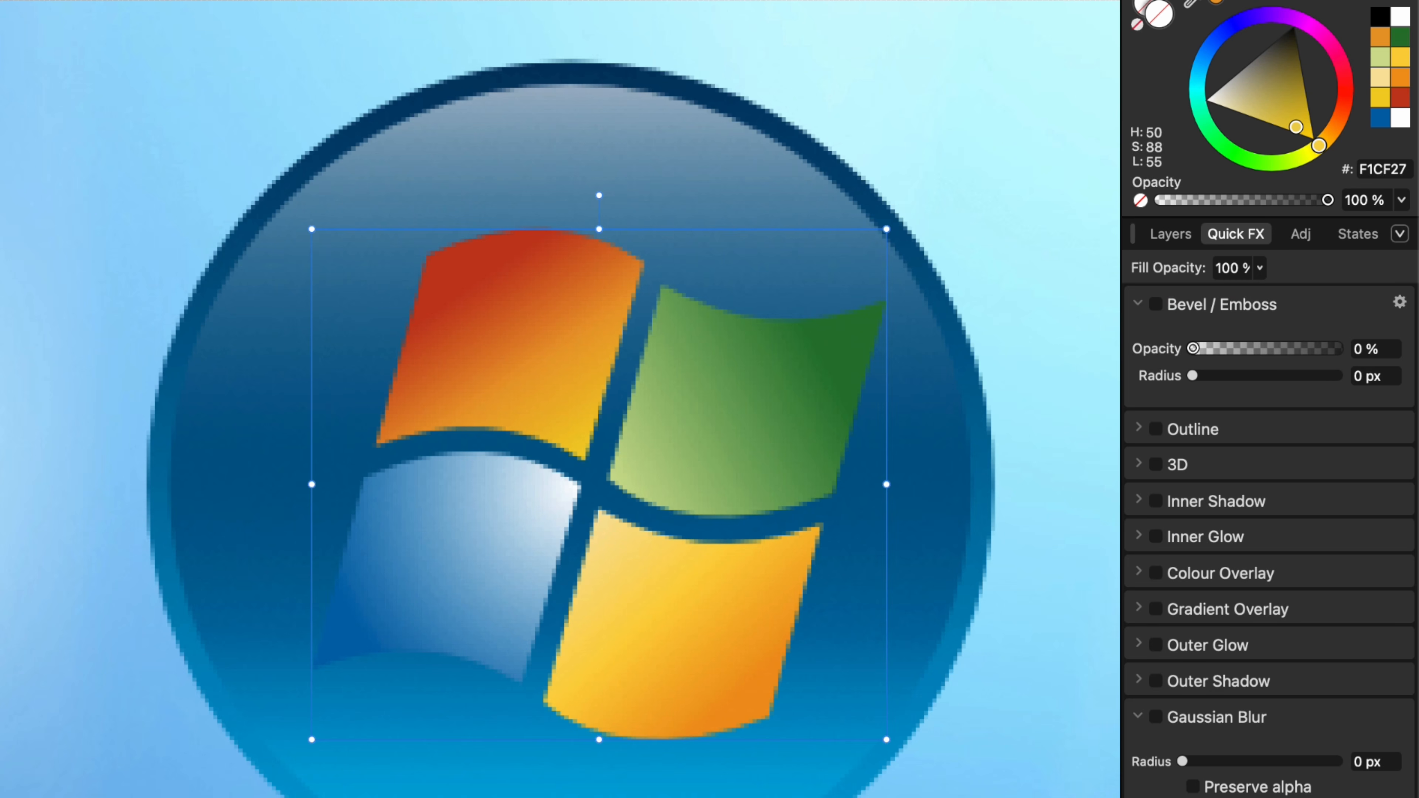
{"action": "left_click", "coordinate": [1399, 302]}
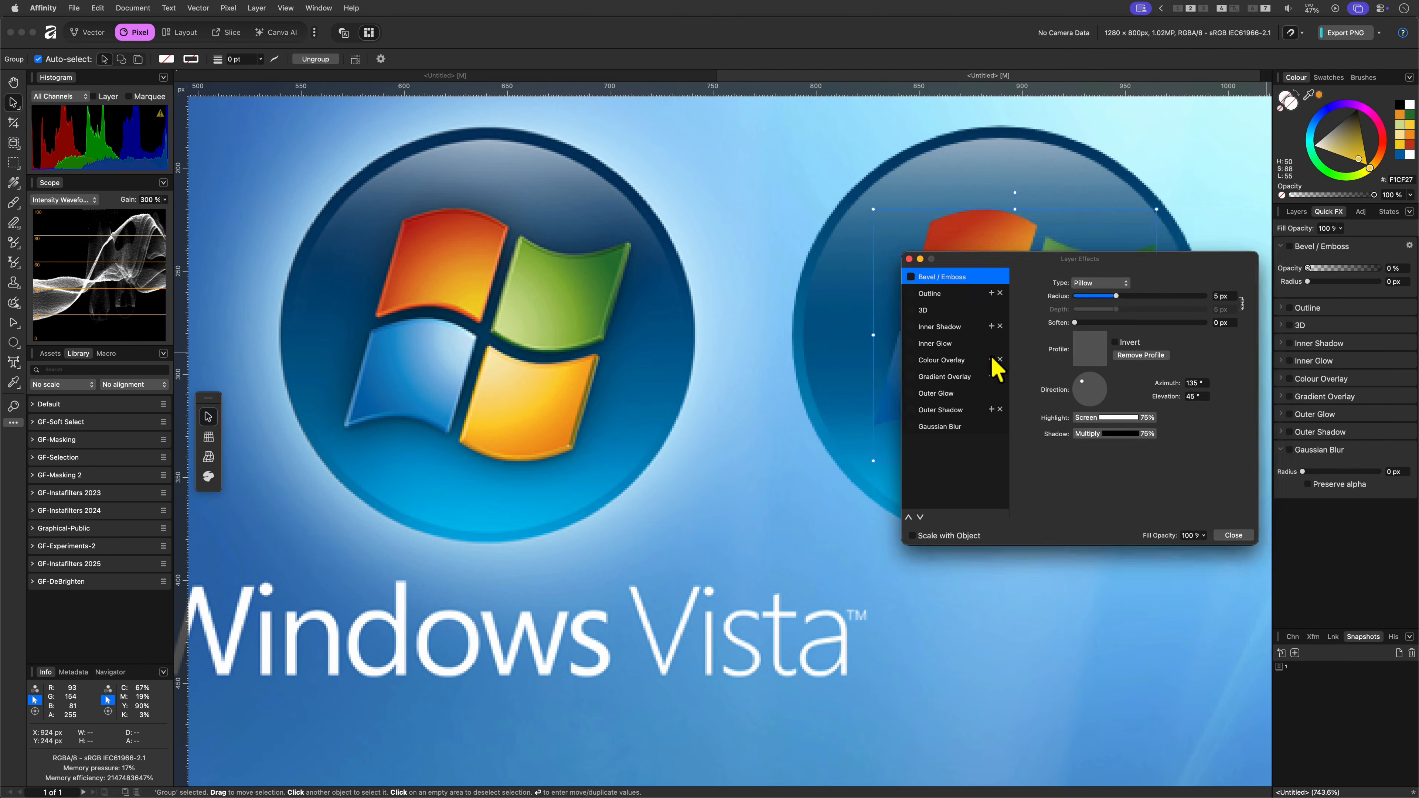
{"action": "left_click_drag", "start_coordinate": [1068, 246], "coordinate": [748, 465]}
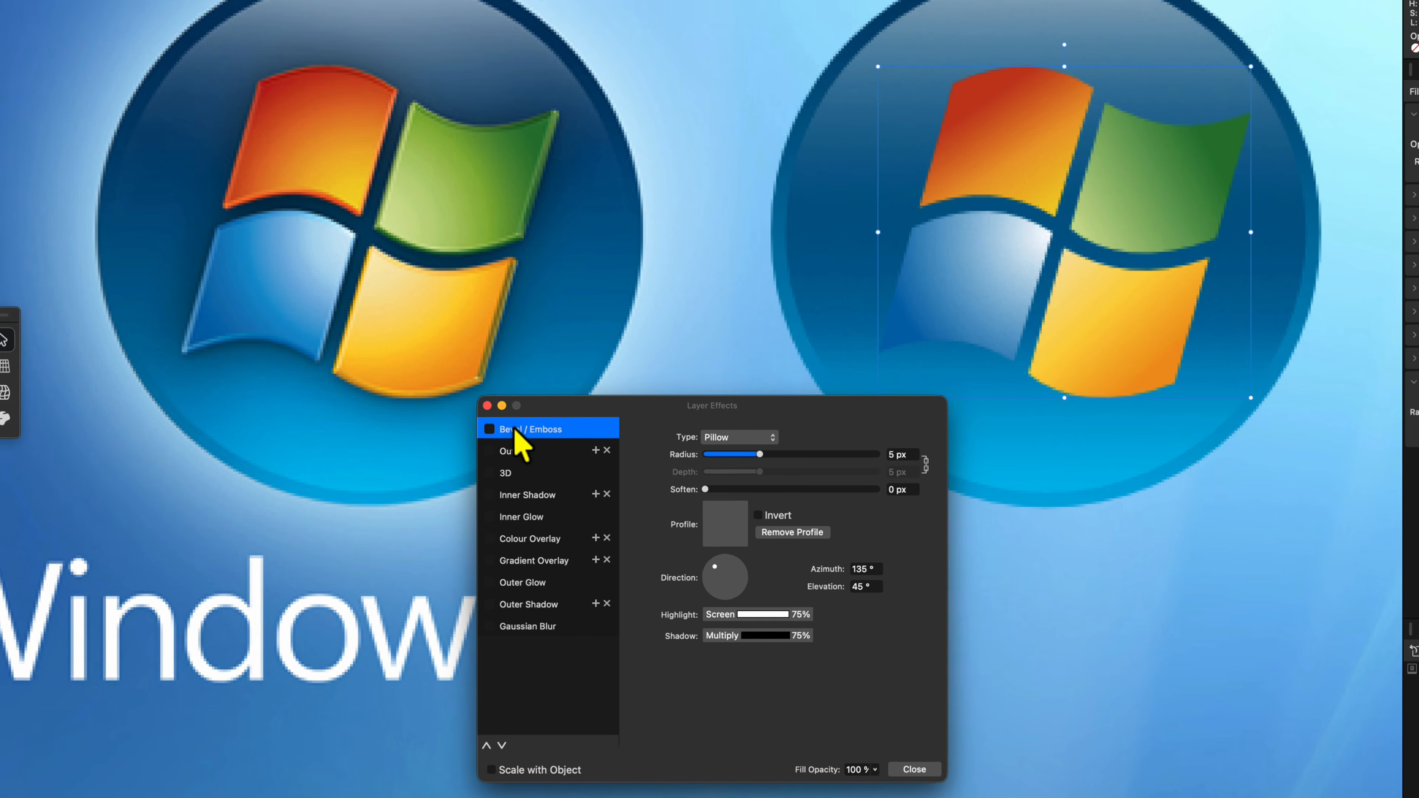
{"action": "left_click", "coordinate": [578, 485]}
{"action": "left_click", "coordinate": [721, 425]}
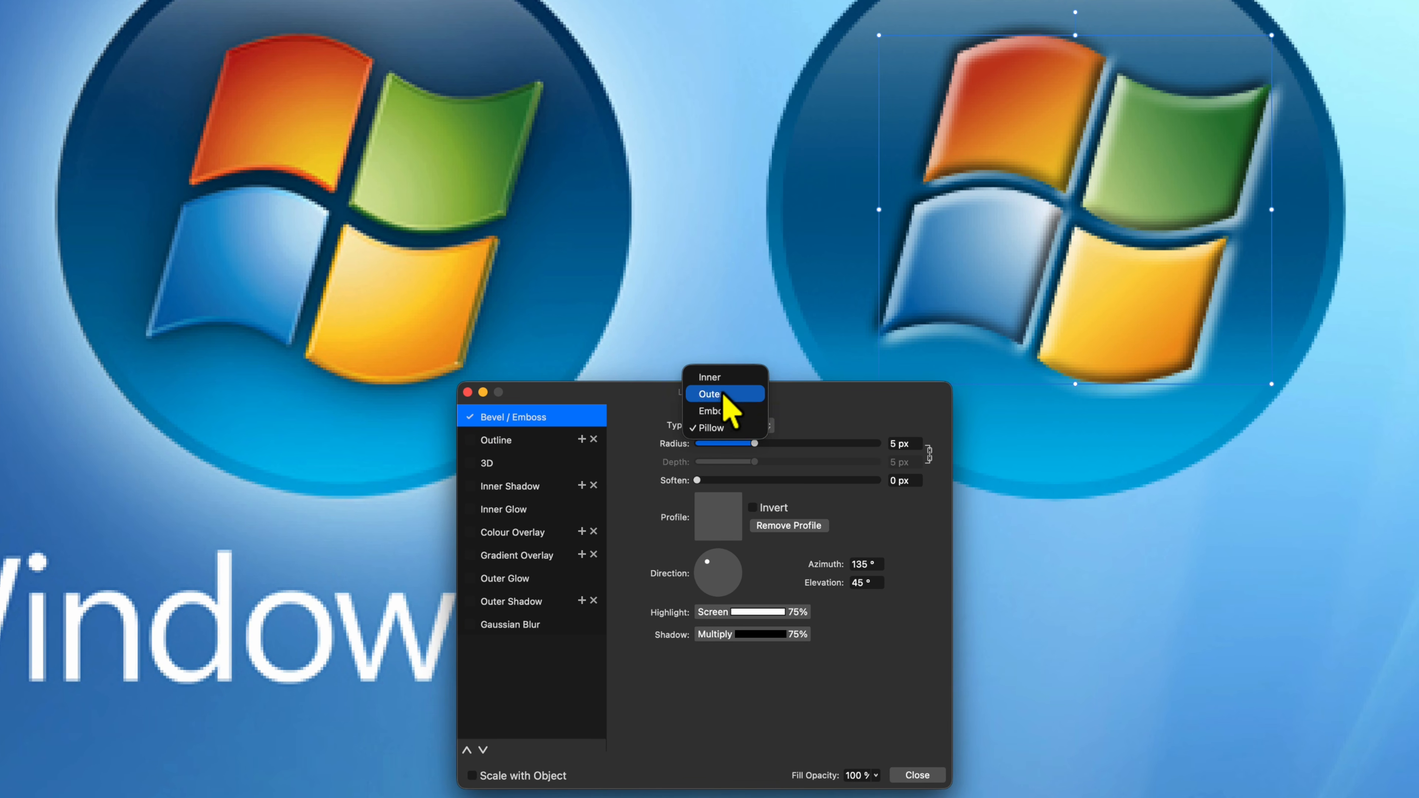
{"action": "left_click", "coordinate": [727, 392]}
{"action": "mouse_move", "coordinate": [749, 443]}
{"action": "left_mouse_down"}
{"action": "mouse_move", "coordinate": [724, 444]}
{"action": "mouse_move", "coordinate": [736, 443]}
{"action": "left_mouse_up"}
Set the bevel's highlight to Multiply with a dark red colour and switch the Bevel / Emboss effect off.
{"action": "left_click", "coordinate": [752, 611]}
{"action": "left_click", "coordinate": [810, 646]}
{"action": "left_click", "coordinate": [811, 553]}
{"action": "left_click", "coordinate": [778, 663]}
{"action": "mouse_move", "coordinate": [826, 547]}
{"action": "left_mouse_down"}
{"action": "mouse_move", "coordinate": [829, 516]}
{"action": "mouse_move", "coordinate": [821, 527]}
{"action": "mouse_move", "coordinate": [878, 536]}
{"action": "mouse_move", "coordinate": [845, 517]}
{"action": "left_mouse_up"}
{"action": "left_click", "coordinate": [470, 417]}
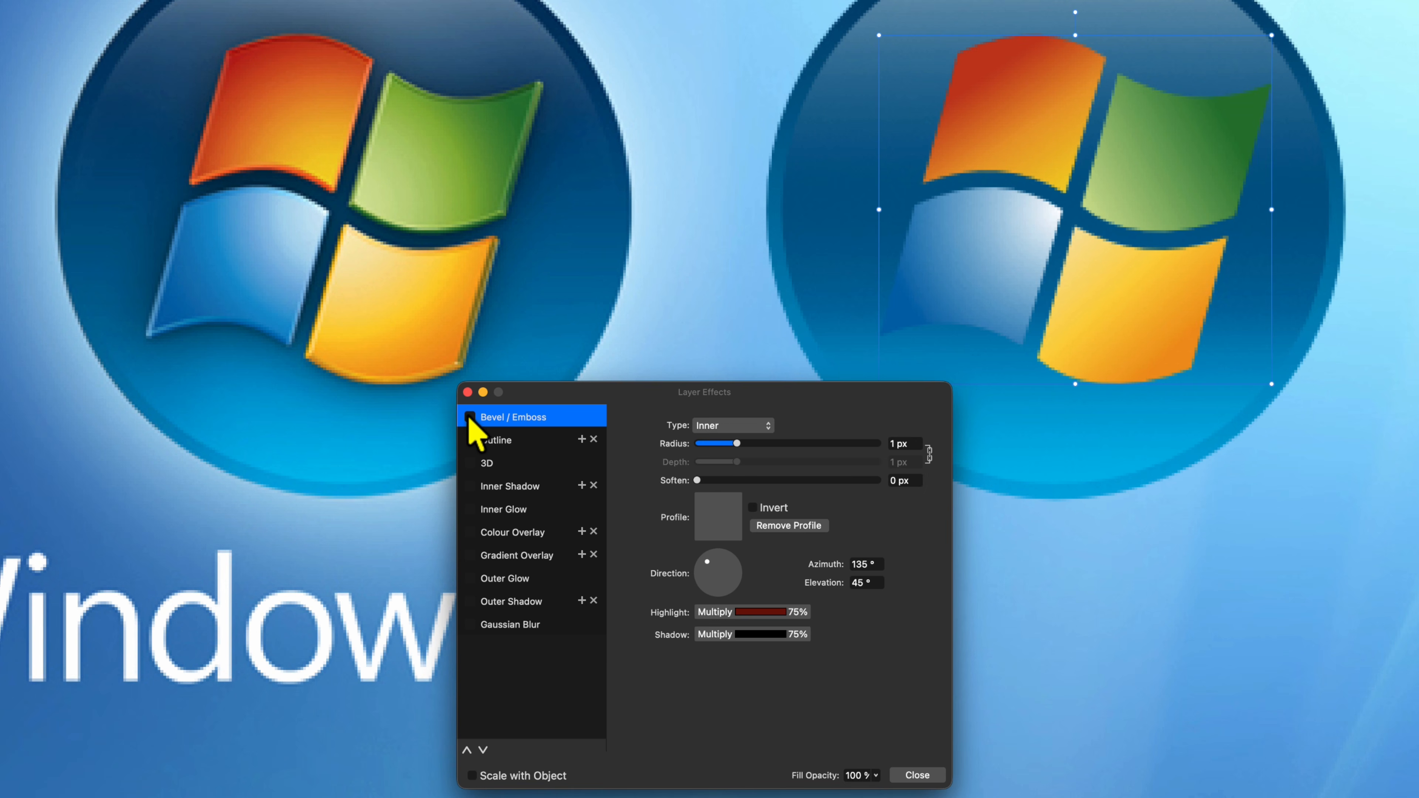
Add a 3D effect with 0.7 px radius, light azimuth 176.2° and elevation 44.1°, more specular and less shininess.
{"action": "left_click", "coordinate": [469, 464]}
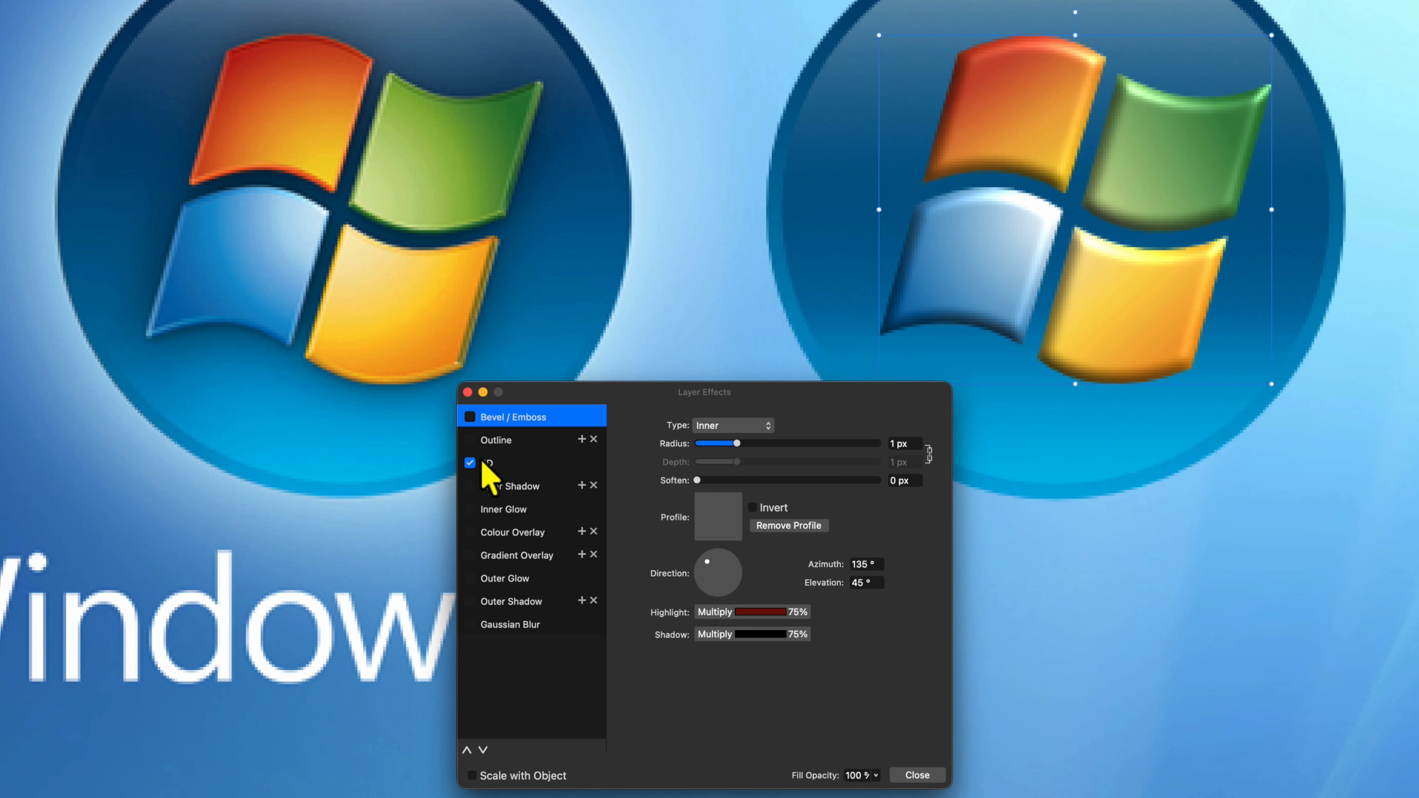
{"action": "left_click", "coordinate": [487, 462]}
{"action": "left_click_drag", "start_coordinate": [737, 425], "coordinate": [726, 425]}
{"action": "left_click_drag", "start_coordinate": [728, 712], "coordinate": [703, 722]}
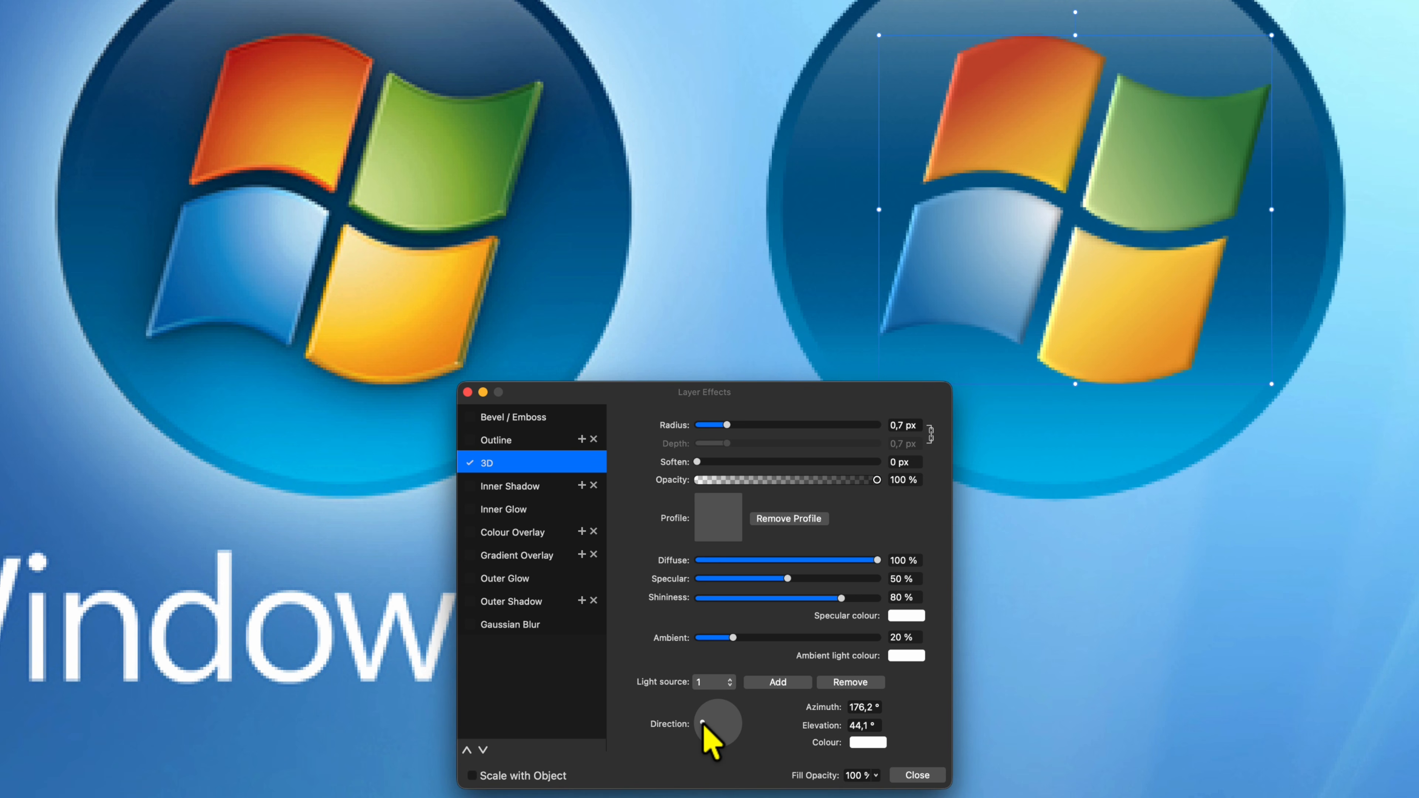
{"action": "left_click_drag", "start_coordinate": [787, 579], "coordinate": [812, 583]}
{"action": "mouse_move", "coordinate": [842, 598]}
{"action": "left_mouse_down"}
{"action": "mouse_move", "coordinate": [779, 602]}
{"action": "mouse_move", "coordinate": [818, 598]}
{"action": "left_mouse_up"}
Switch Bevel / Emboss back on as type Outer, with azimuth -34.7° and elevation 59.8°.
{"action": "left_click", "coordinate": [513, 422]}
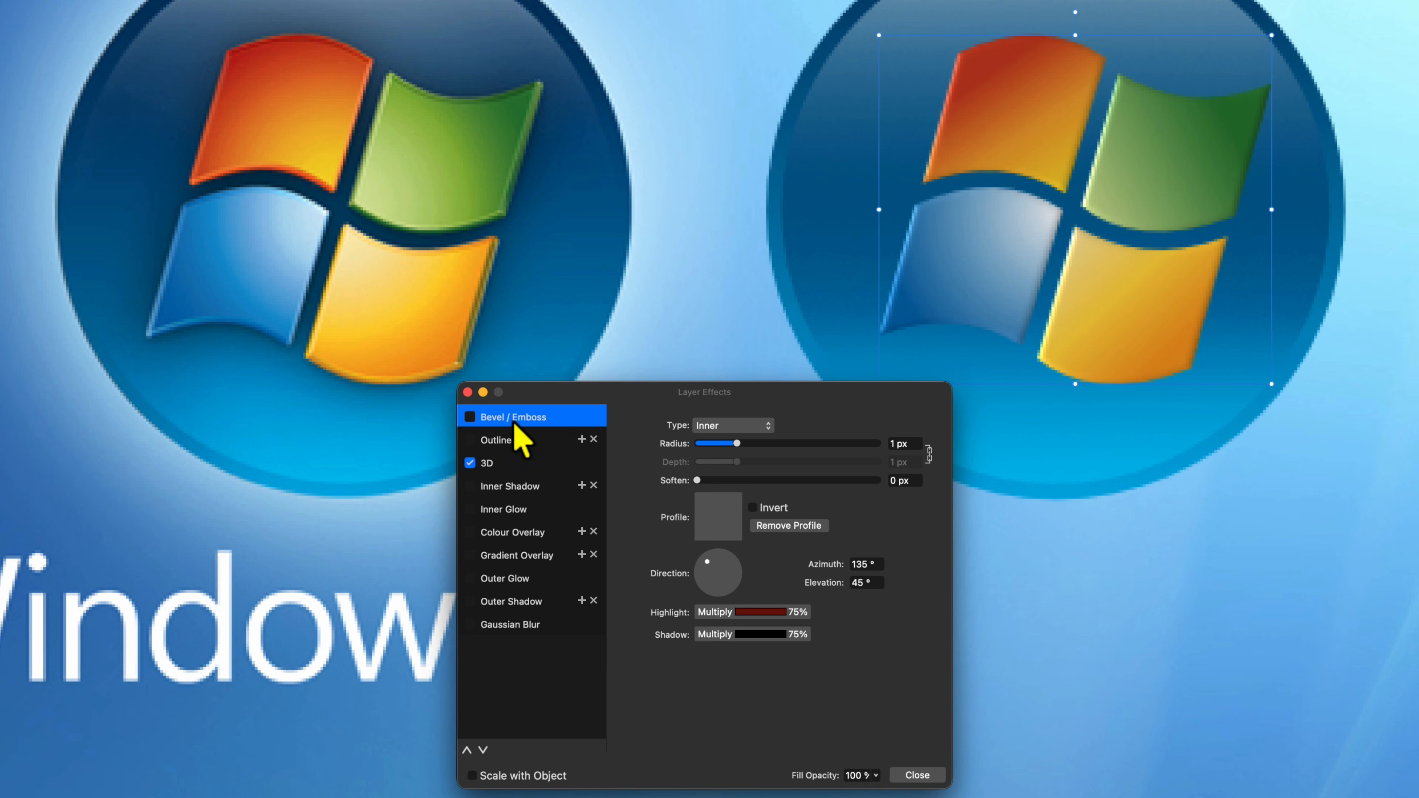
{"action": "left_click", "coordinate": [469, 417]}
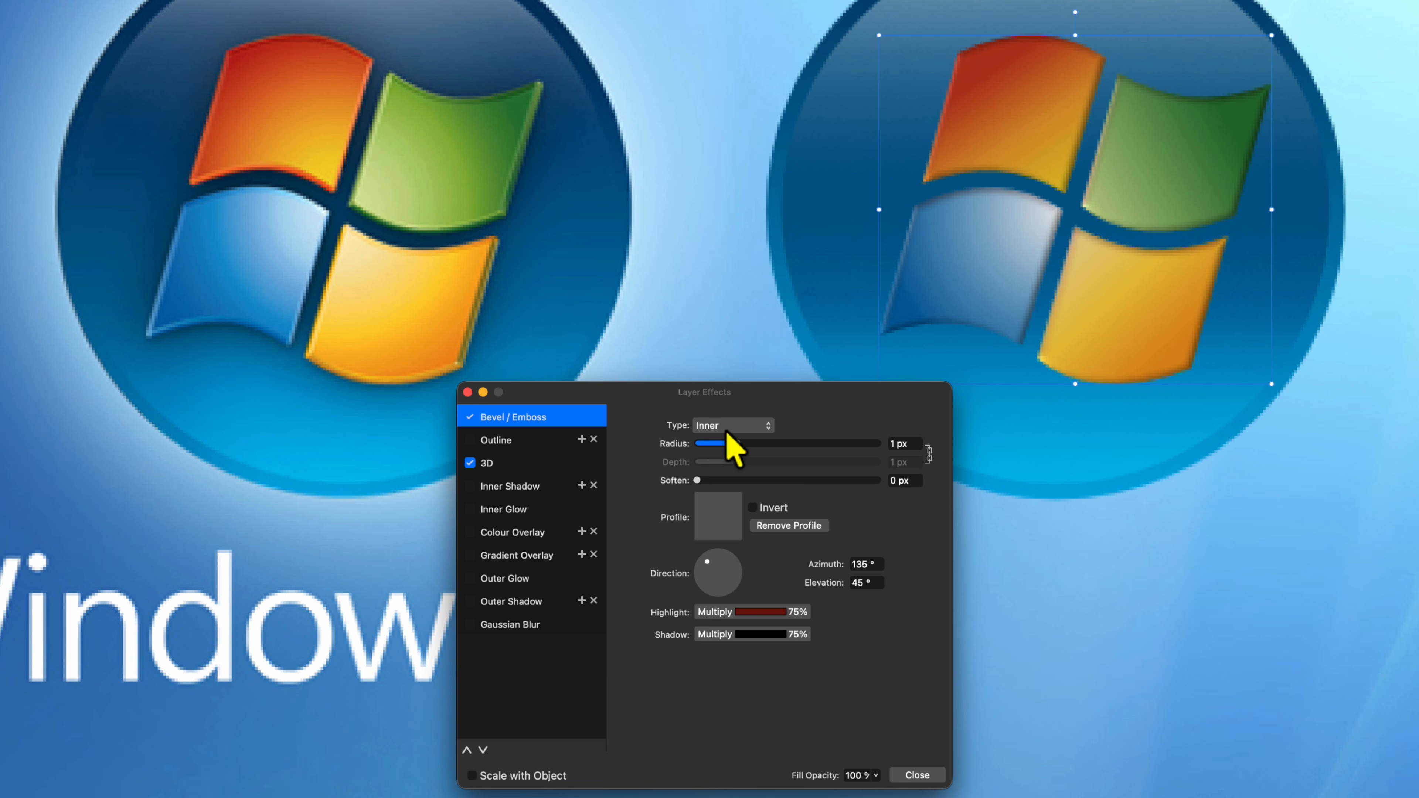
{"action": "left_click", "coordinate": [730, 428]}
{"action": "left_click", "coordinate": [724, 441]}
{"action": "left_click_drag", "start_coordinate": [707, 562], "coordinate": [727, 580]}
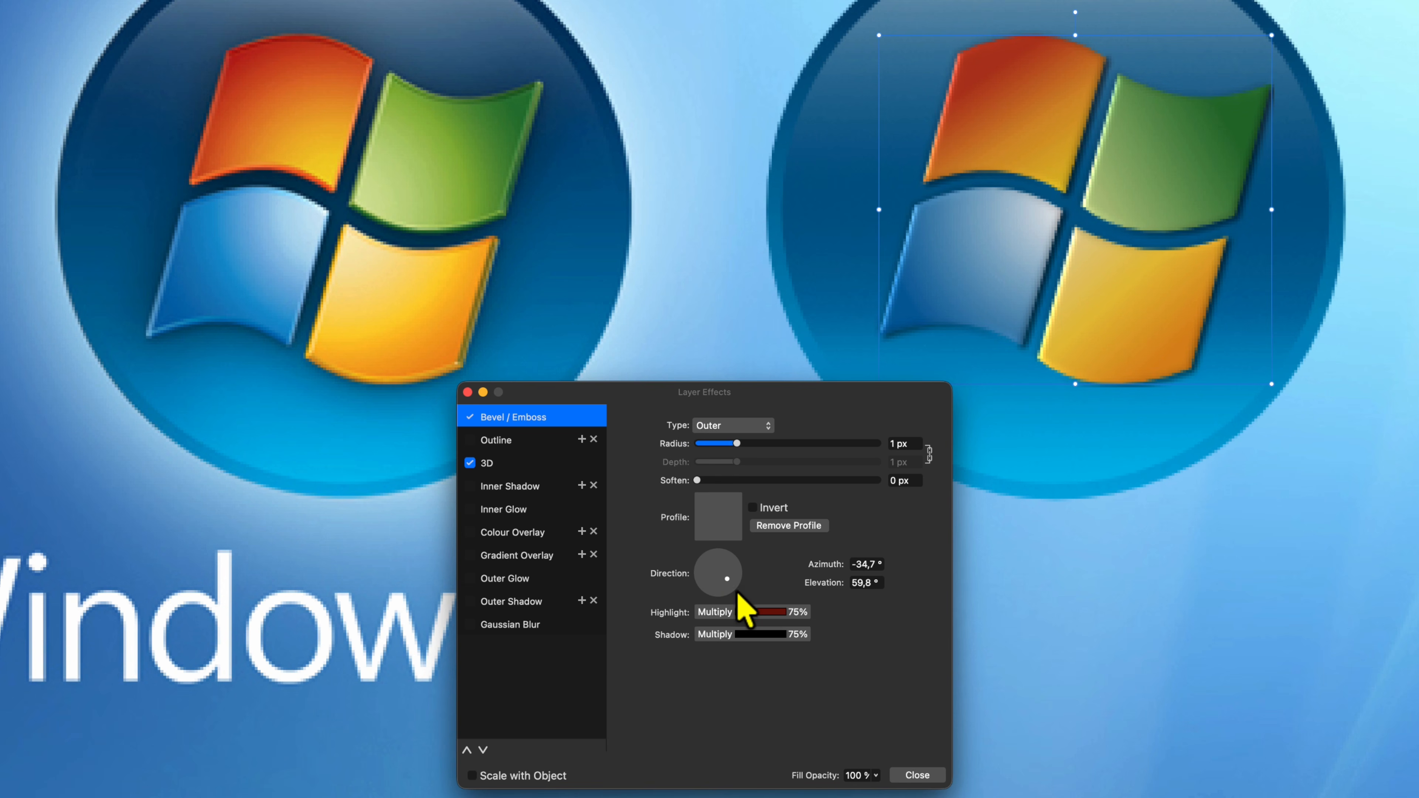
Change the bevel's highlight colour to light grey.
{"action": "left_click", "coordinate": [755, 613]}
{"action": "left_click_drag", "start_coordinate": [810, 559], "coordinate": [812, 550]}
{"action": "left_click", "coordinate": [667, 672]}
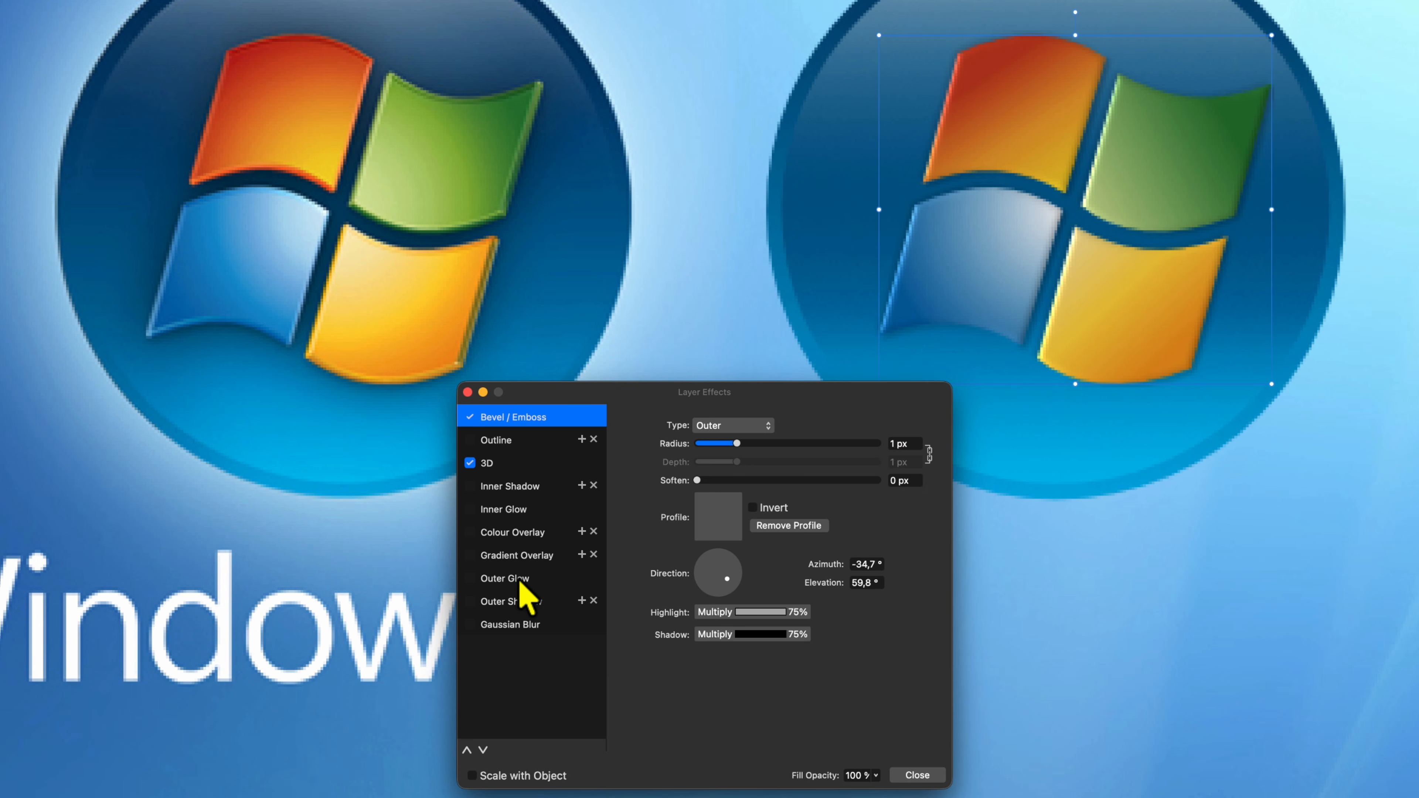
Add an Outer Shadow to the panes with 38 px radius, 0.4 px offset and 23% intensity.
{"action": "left_click", "coordinate": [526, 603]}
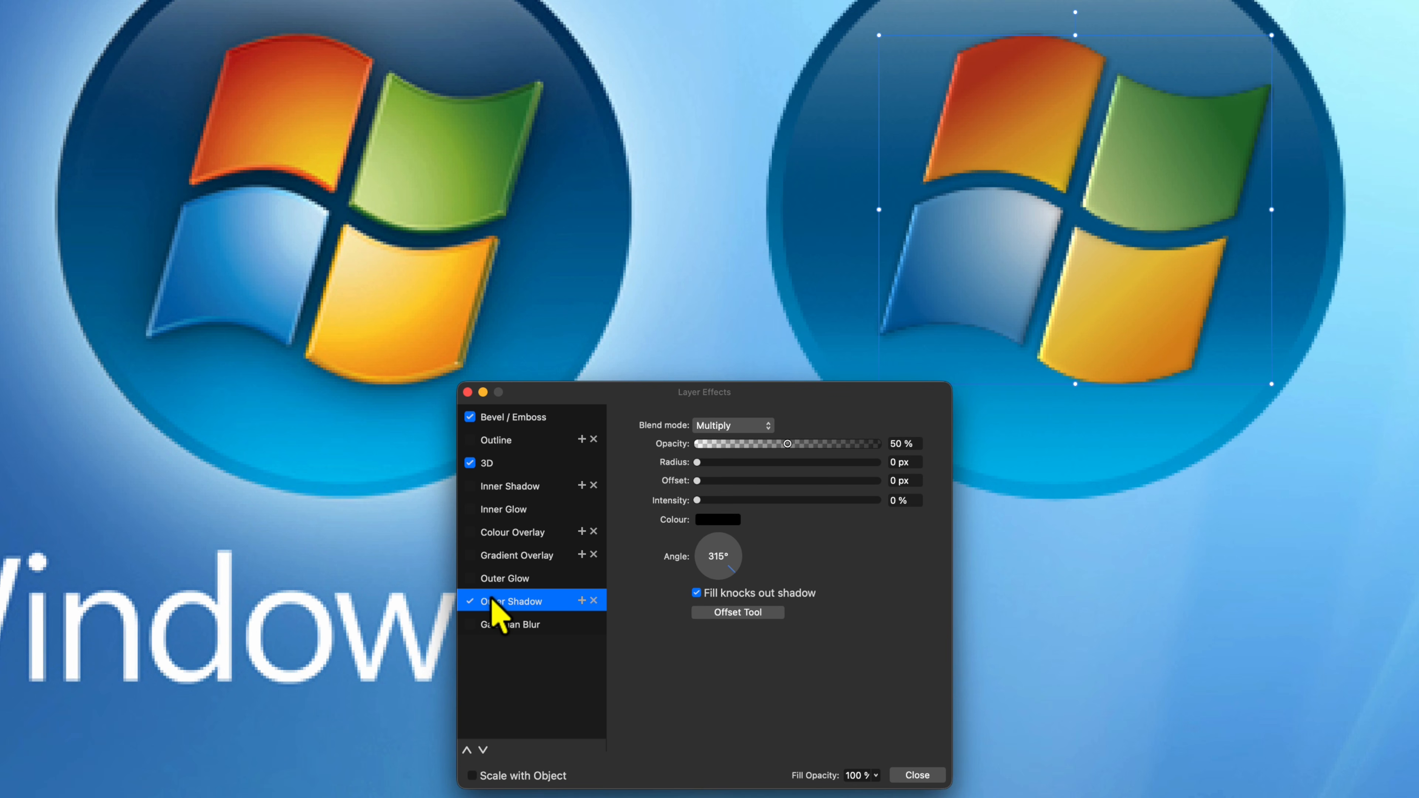
{"action": "left_click_drag", "start_coordinate": [726, 462], "coordinate": [818, 467]}
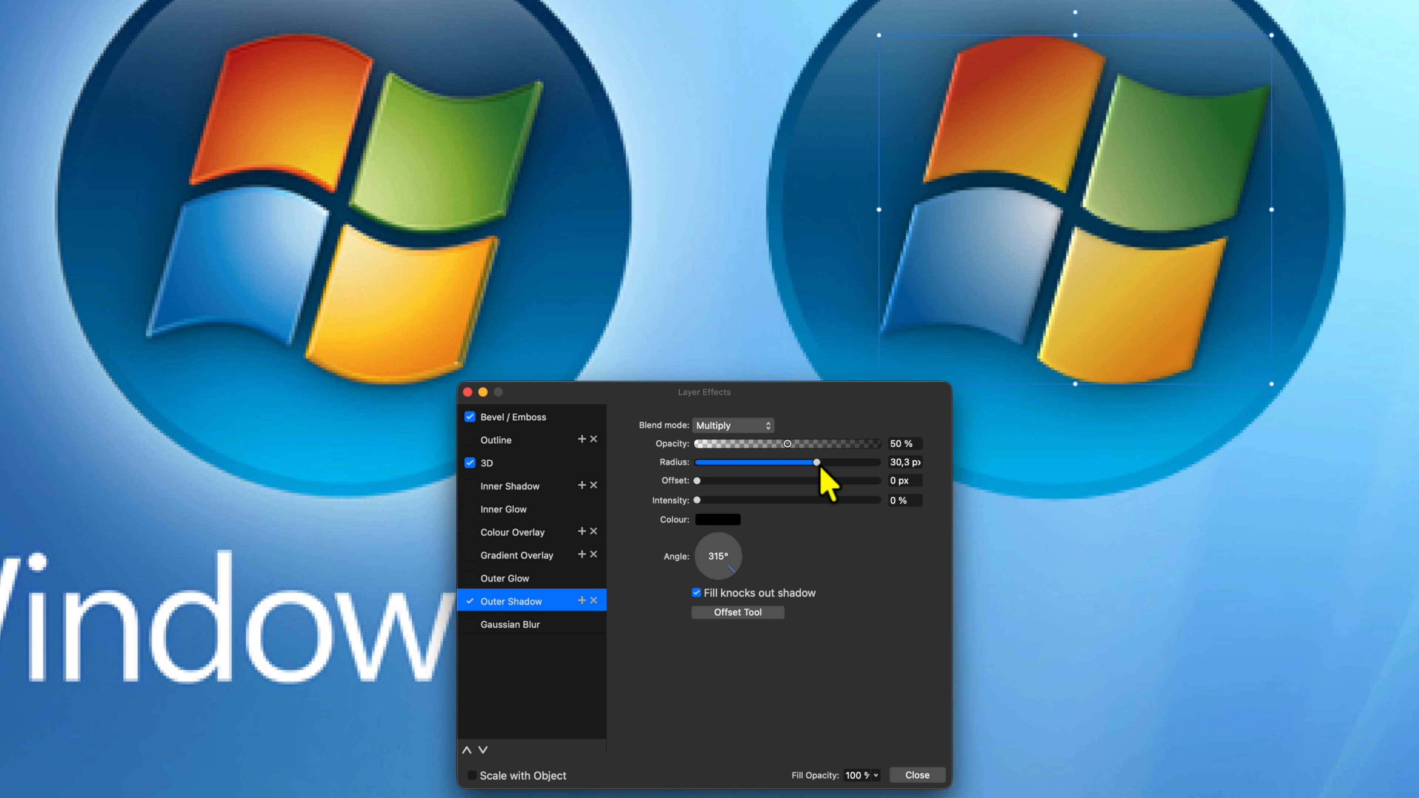
{"action": "left_click_drag", "start_coordinate": [698, 481], "coordinate": [739, 500]}
{"action": "left_click_drag", "start_coordinate": [817, 462], "coordinate": [833, 472]}
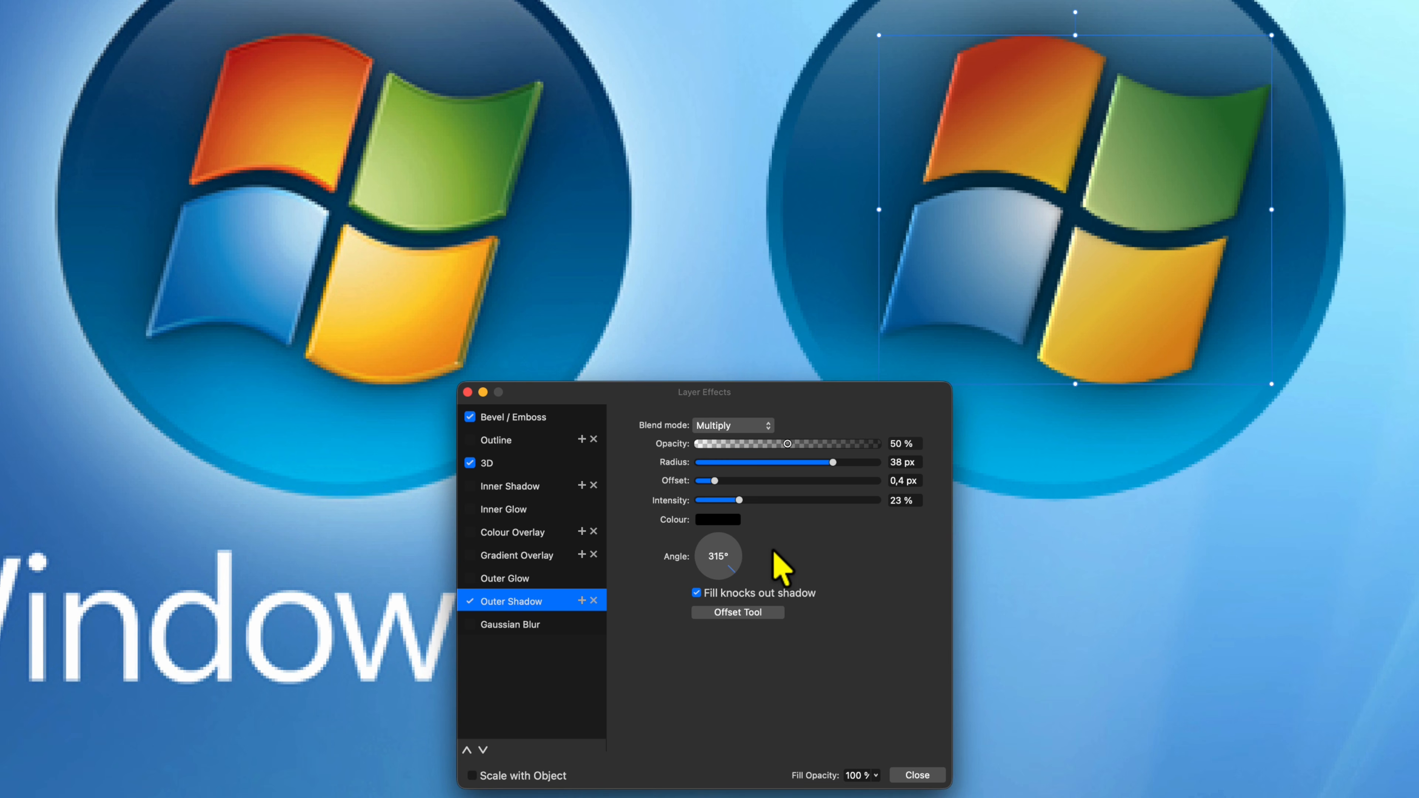
Add a grey Inner Glow in Screen mode with 91% opacity, 1 px radius and 10% intensity, and close the effects settings.
{"action": "left_click", "coordinate": [520, 509]}
{"action": "mouse_move", "coordinate": [698, 463]}
{"action": "left_mouse_down"}
{"action": "mouse_move", "coordinate": [723, 464]}
{"action": "mouse_move", "coordinate": [697, 487]}
{"action": "mouse_move", "coordinate": [709, 485]}
{"action": "left_mouse_up"}
{"action": "left_click", "coordinate": [721, 497]}
{"action": "mouse_move", "coordinate": [742, 670]}
{"action": "left_mouse_down"}
{"action": "mouse_move", "coordinate": [733, 645]}
{"action": "mouse_move", "coordinate": [746, 644]}
{"action": "left_mouse_up"}
{"action": "left_click", "coordinate": [720, 465]}
{"action": "left_click", "coordinate": [860, 504]}
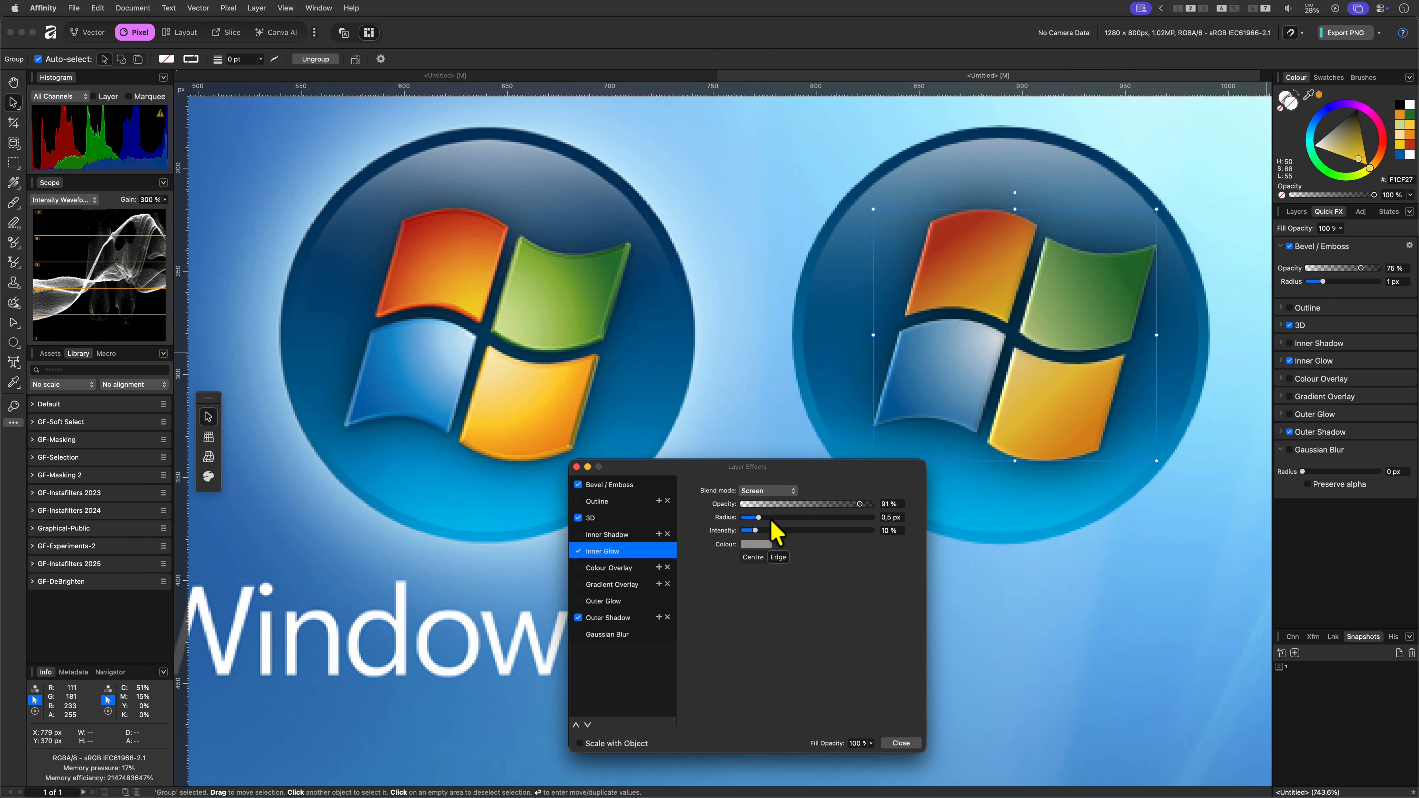
{"action": "left_click", "coordinate": [772, 518]}
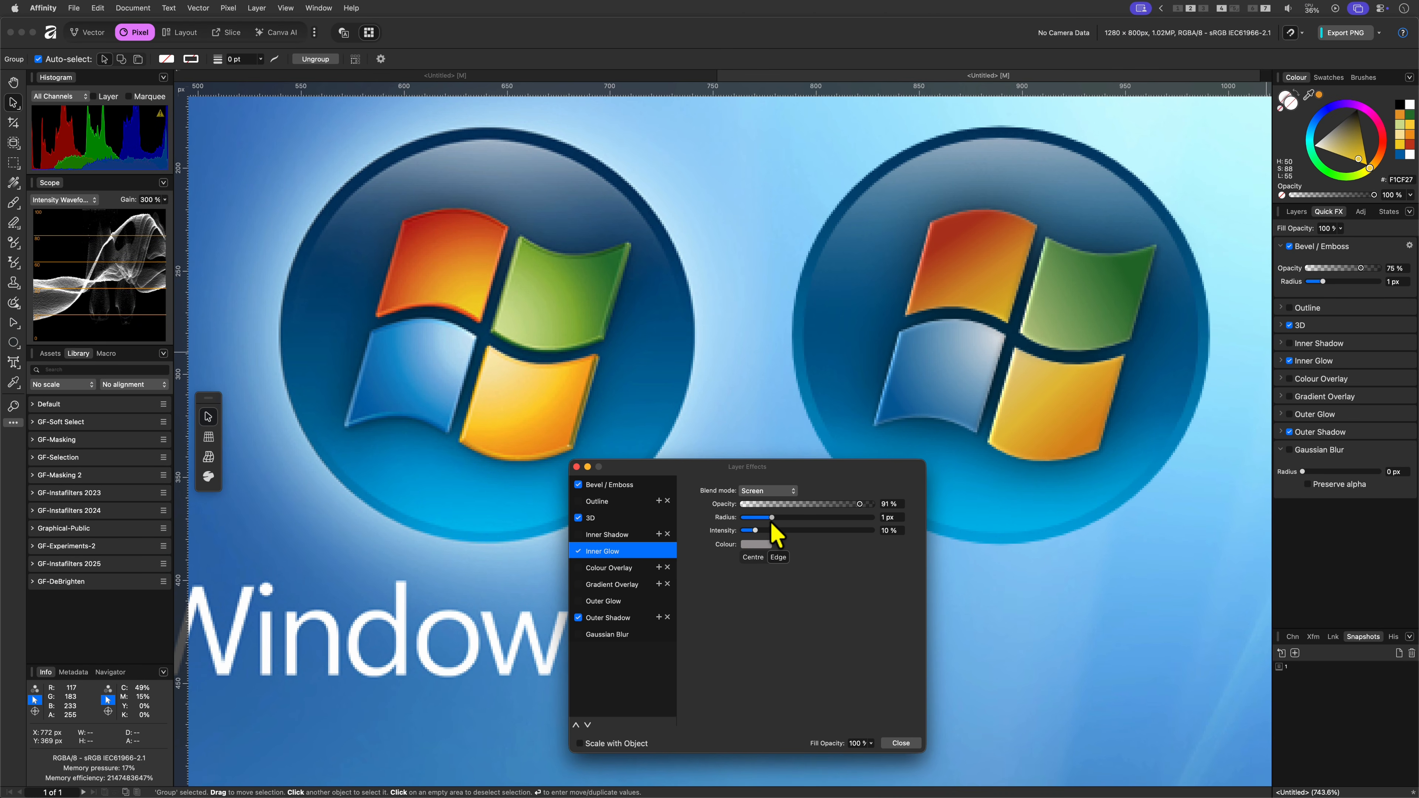
{"action": "left_click", "coordinate": [901, 743]}
Set the pane group's opacity to 86% and duplicate the group.
{"action": "left_click", "coordinate": [1296, 211]}
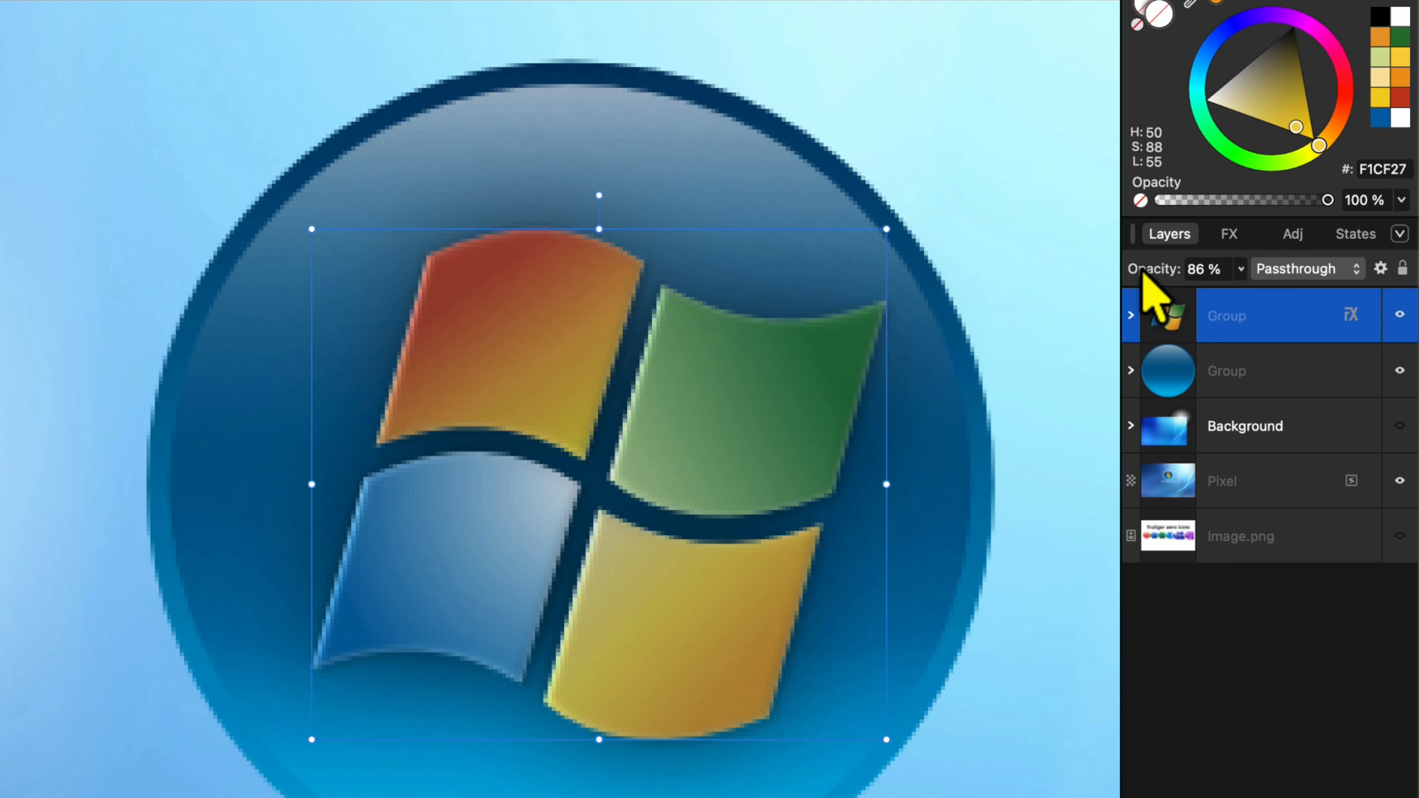
{"action": "key", "text": "ctrl+j"}
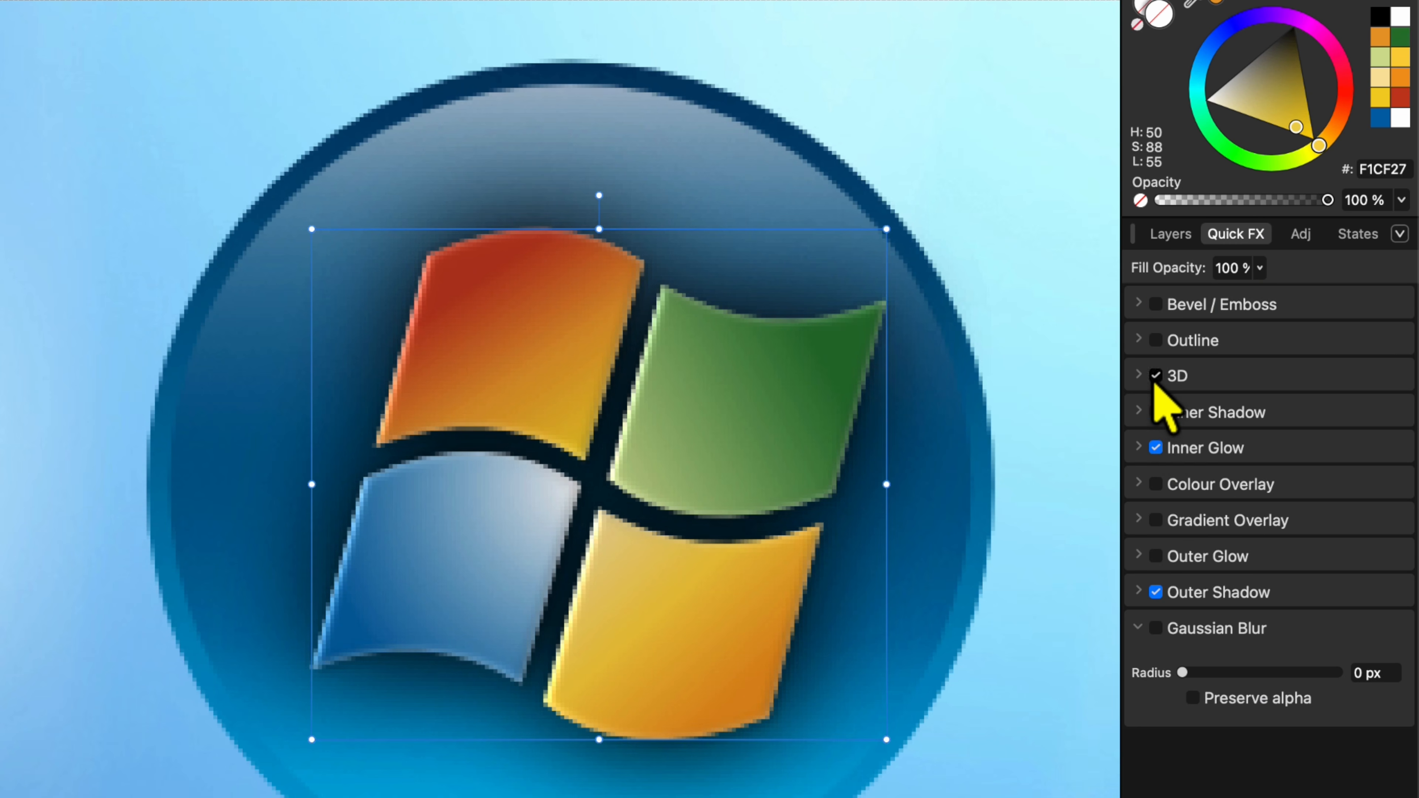
Remove the remaining layer effects from the duplicated pane group and scale it down slightly.
{"action": "left_click", "coordinate": [1155, 592]}
{"action": "left_click", "coordinate": [1167, 233]}
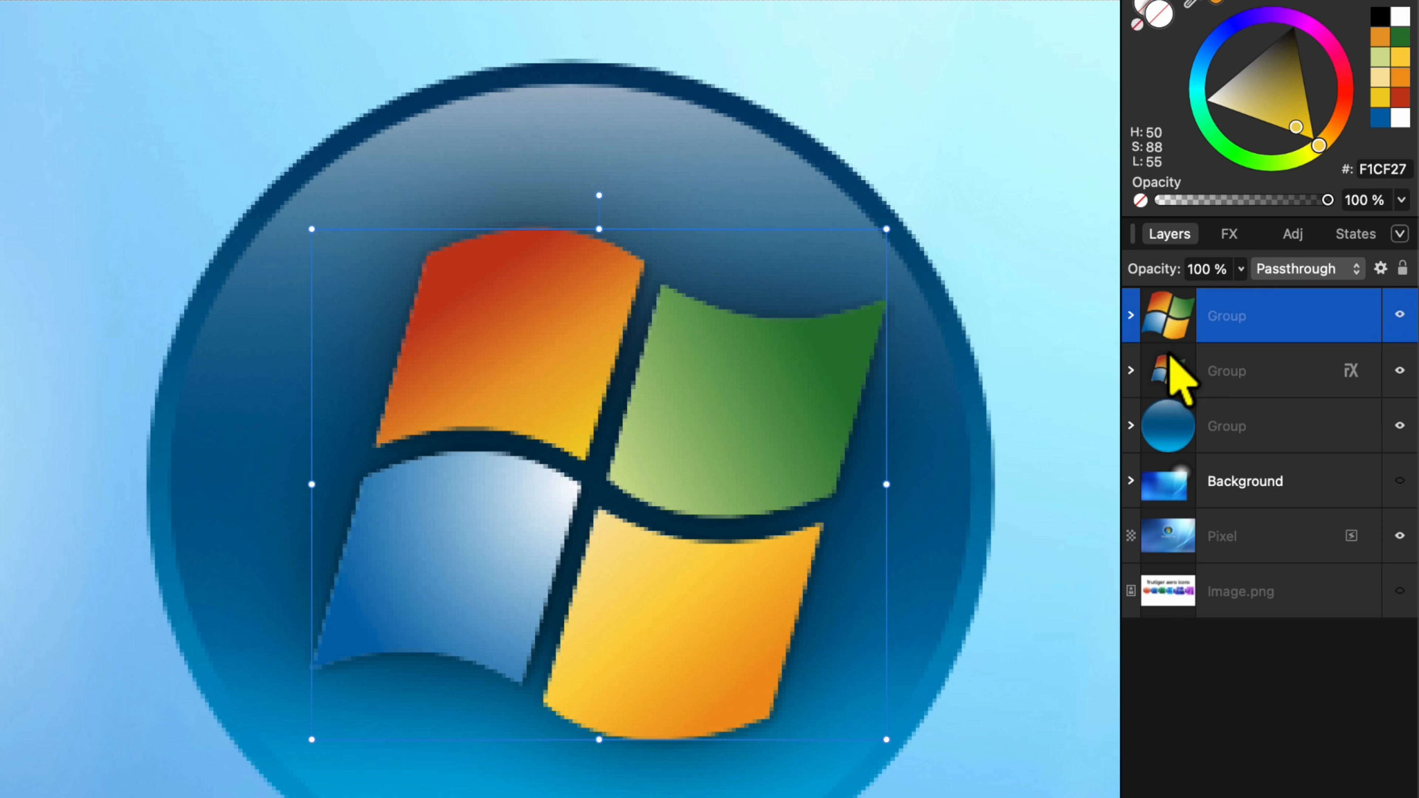
{"action": "left_click_drag", "start_coordinate": [311, 739], "coordinate": [320, 729]}
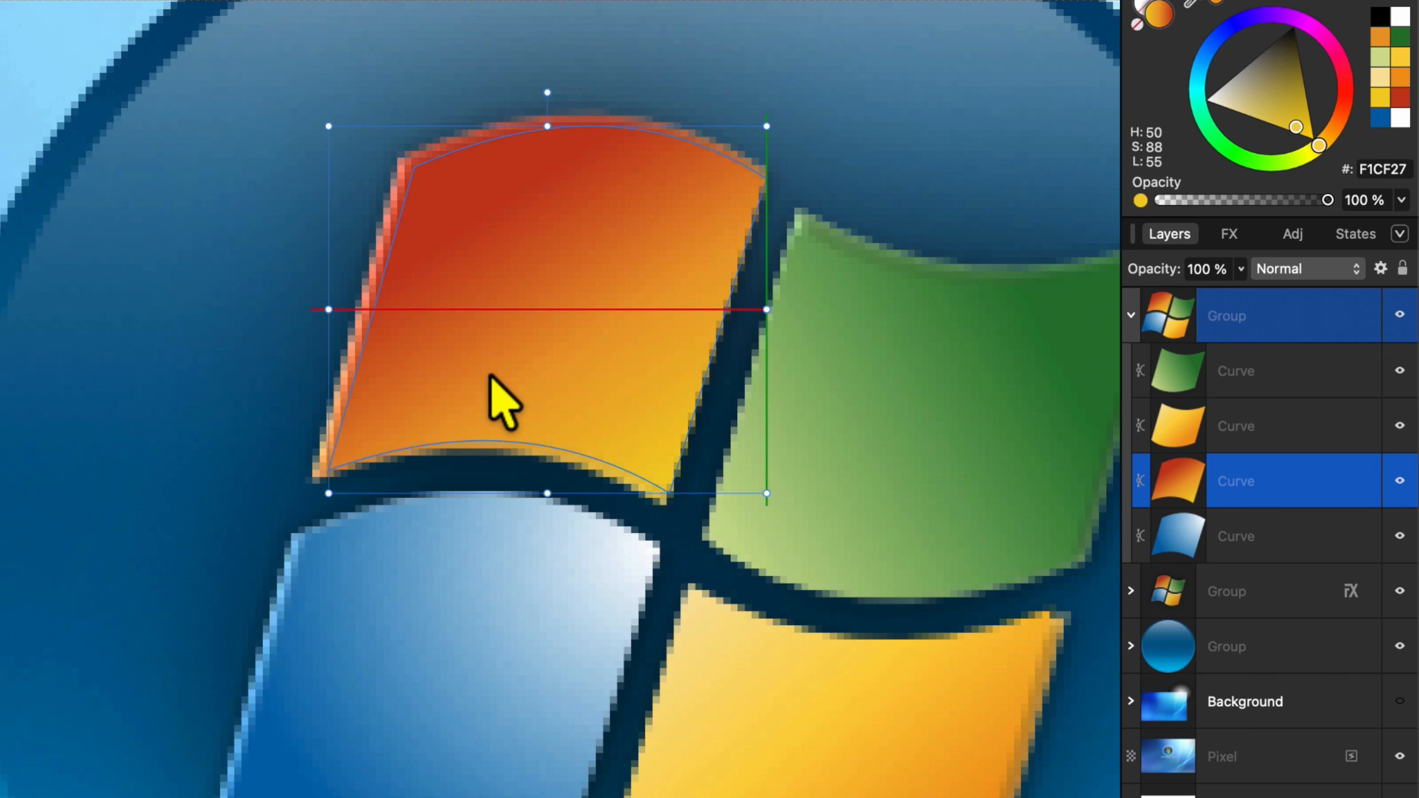
Nudge the green, yellow and blue panes of the duplicate group slightly to expose the bevelled edges beneath.
{"action": "left_click", "coordinate": [843, 497]}
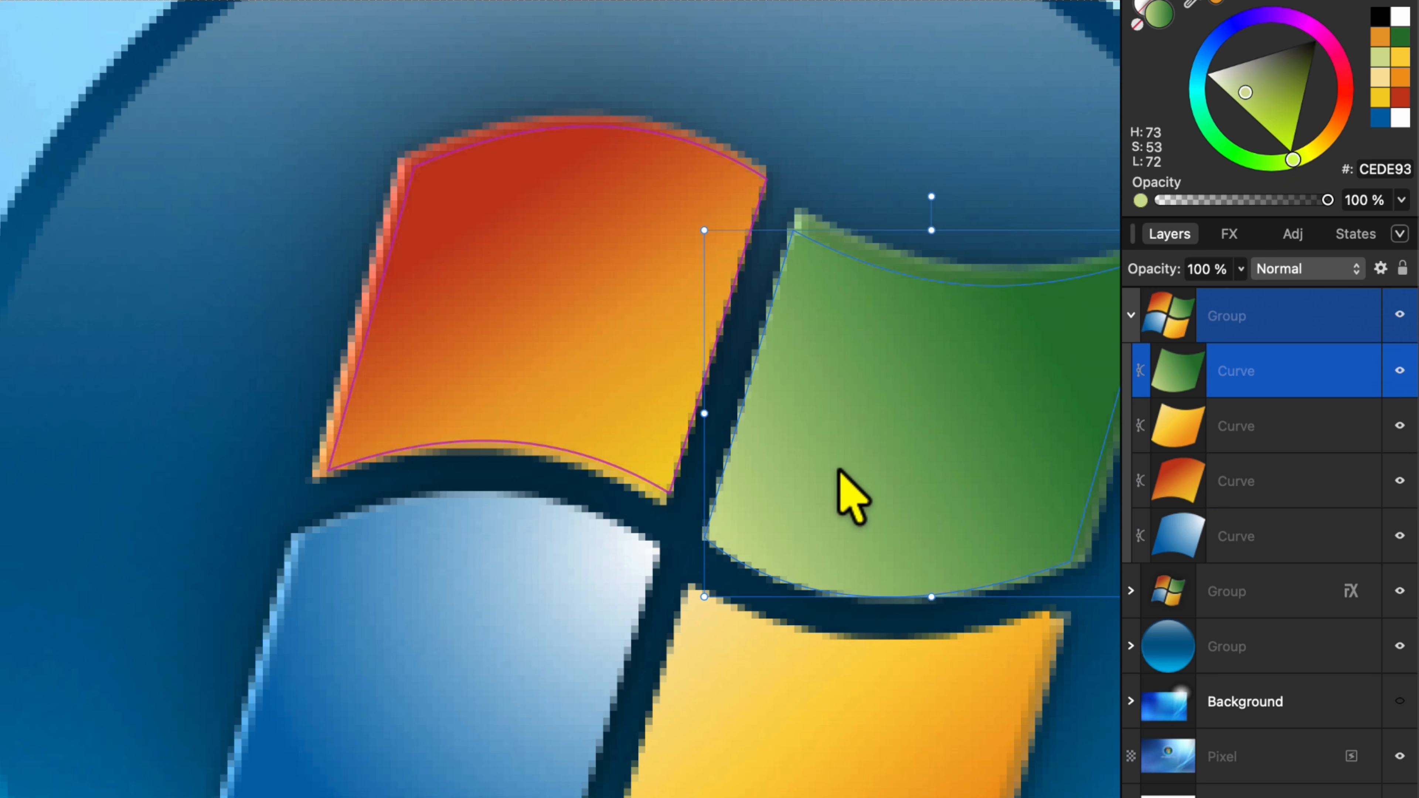
{"action": "scroll", "coordinate": [820, 498], "scroll_direction": "right", "scroll_amount": 5}
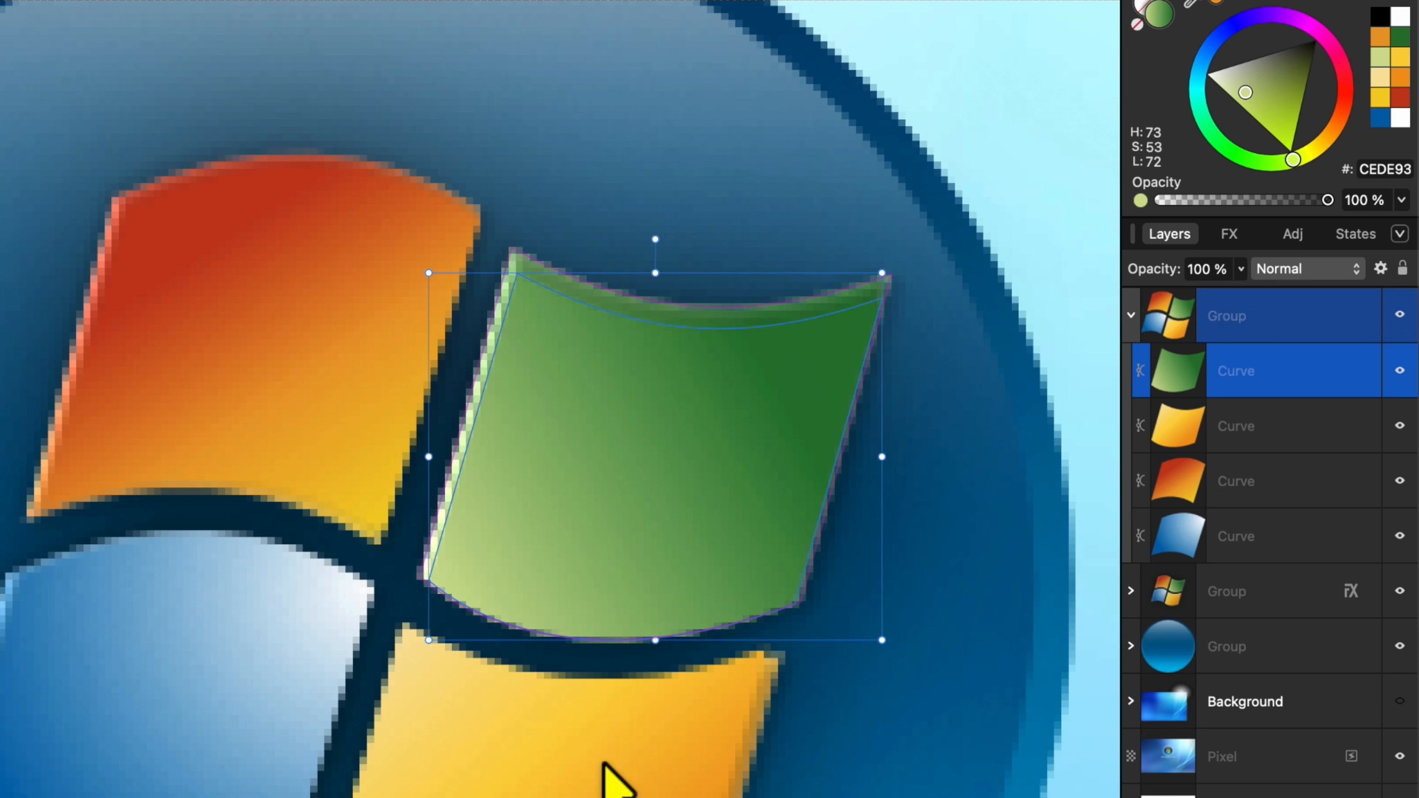
{"action": "left_click", "coordinate": [612, 778]}
{"action": "left_click_drag", "start_coordinate": [605, 785], "coordinate": [611, 797]}
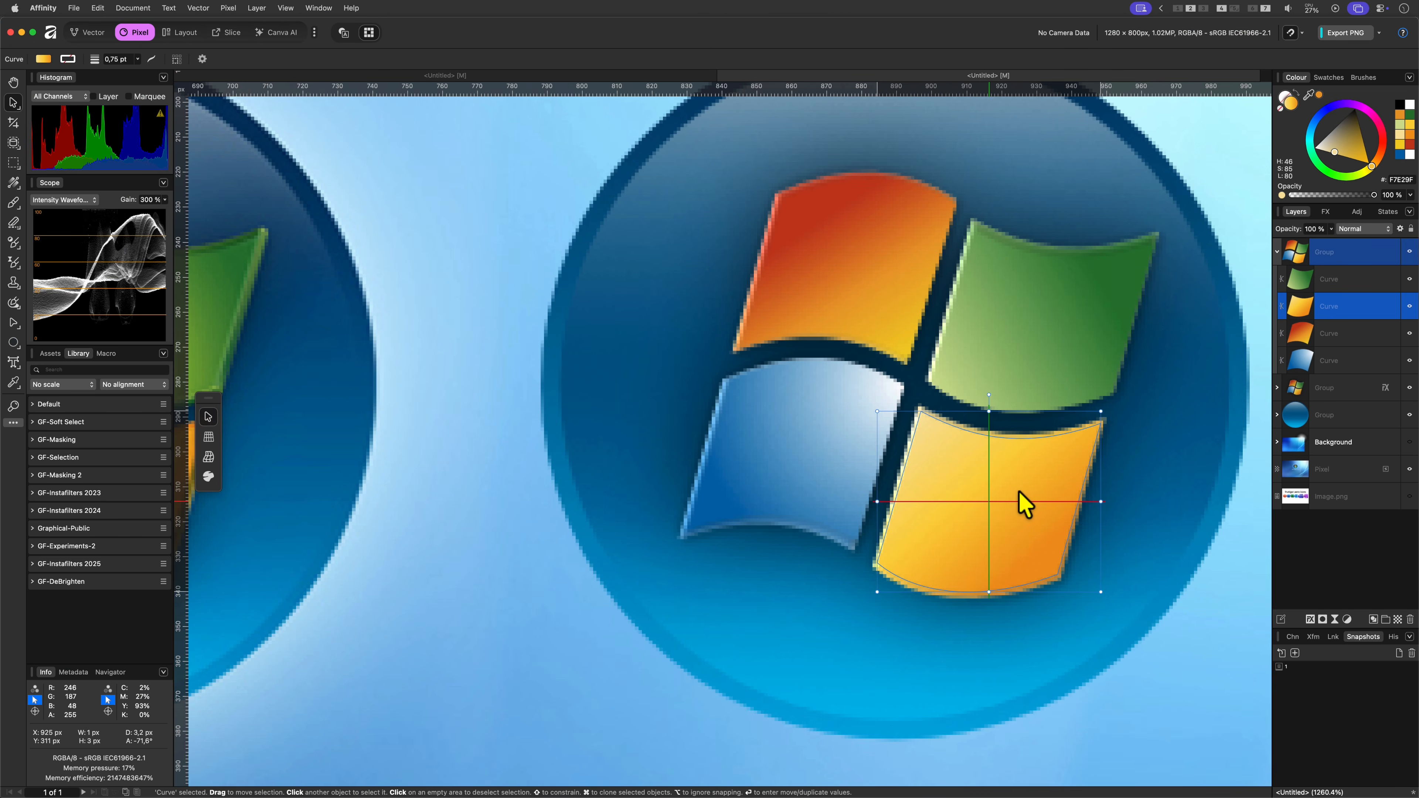
{"action": "left_click", "coordinate": [839, 469]}
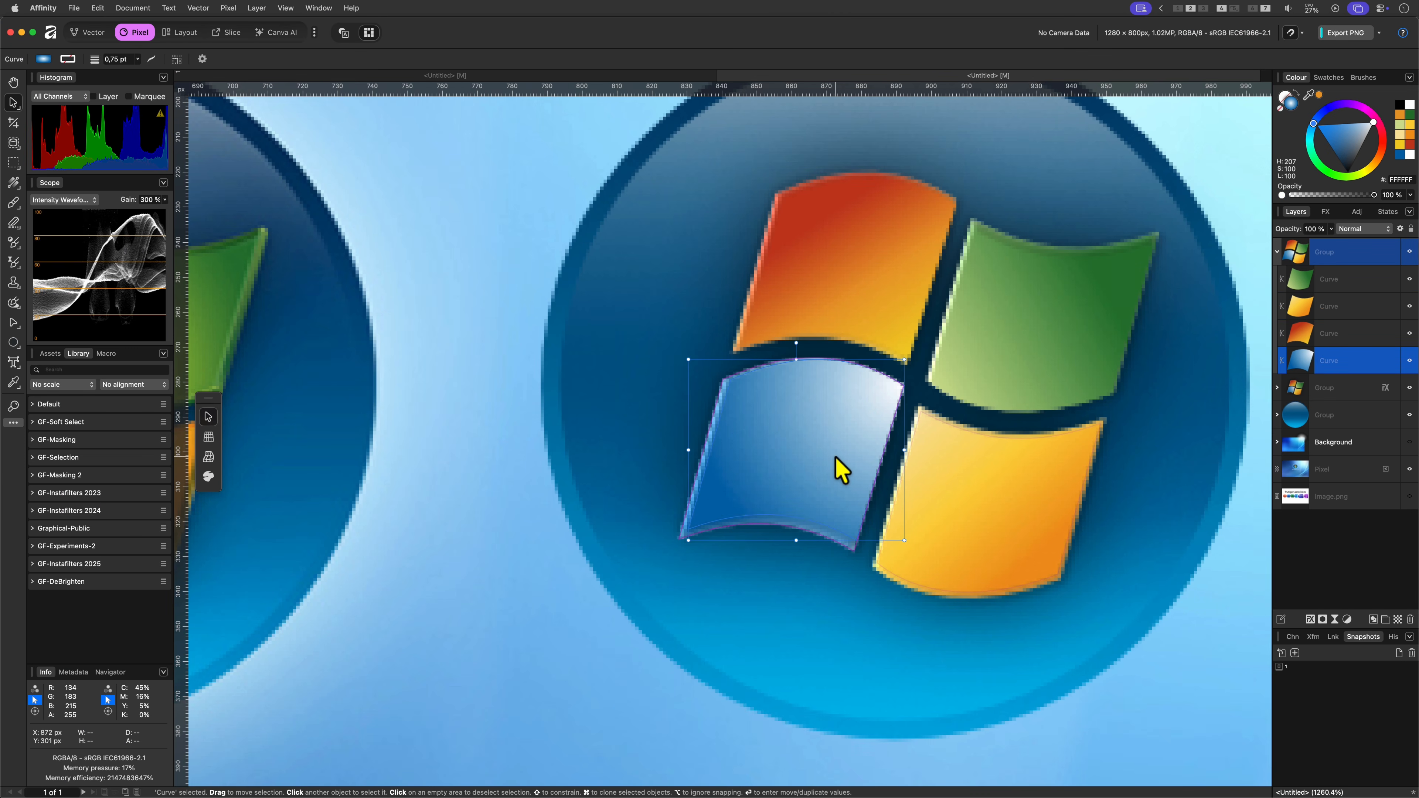
{"action": "left_click_drag", "start_coordinate": [834, 458], "coordinate": [833, 458]}
{"action": "key", "text": "super+0"}
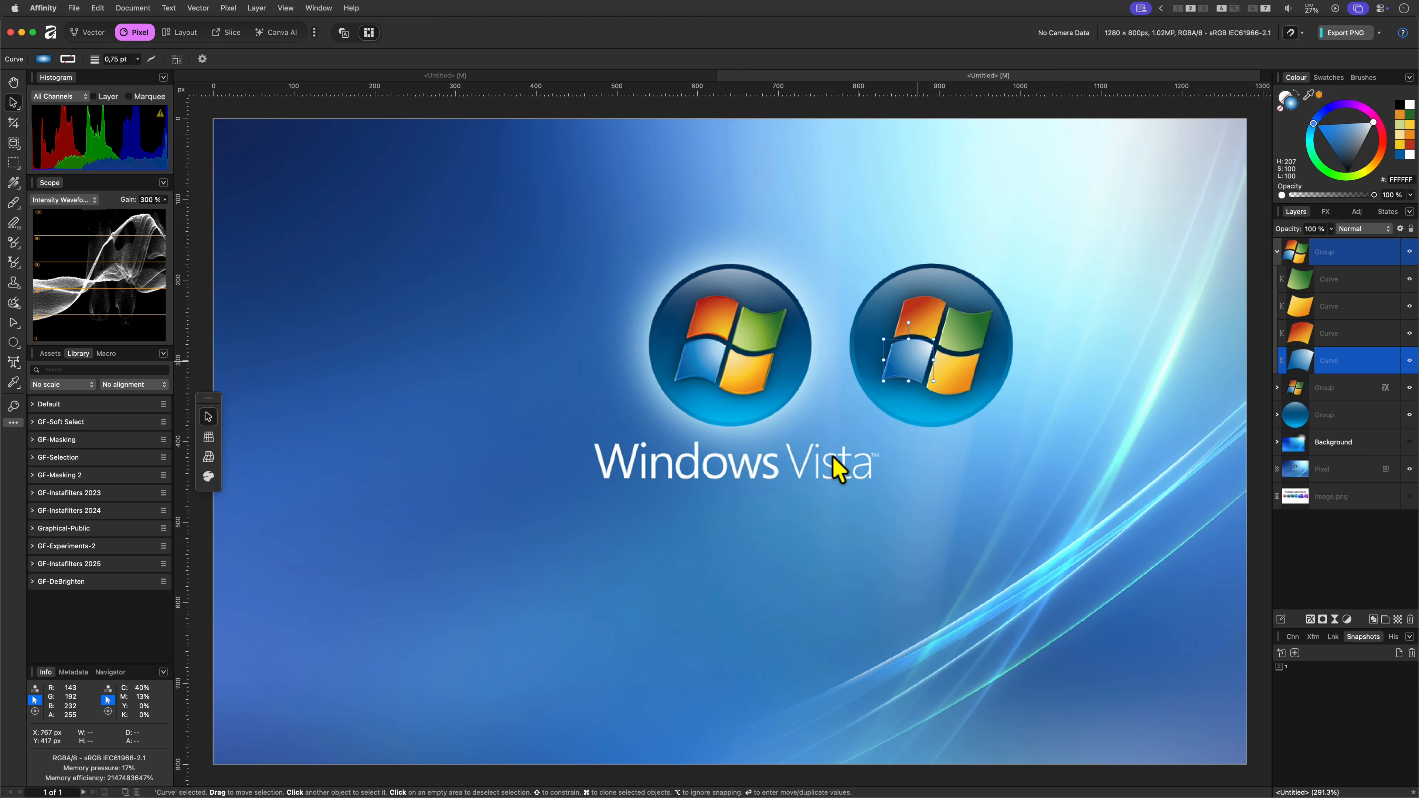
Group both pane groups with the blue circle and move the finished logo over the original one.
{"action": "left_click", "coordinate": [1014, 488]}
{"action": "left_click", "coordinate": [1290, 308]}
{"action": "left_click", "coordinate": [1315, 258], "text": "shift"}
{"action": "key", "text": "super+g"}
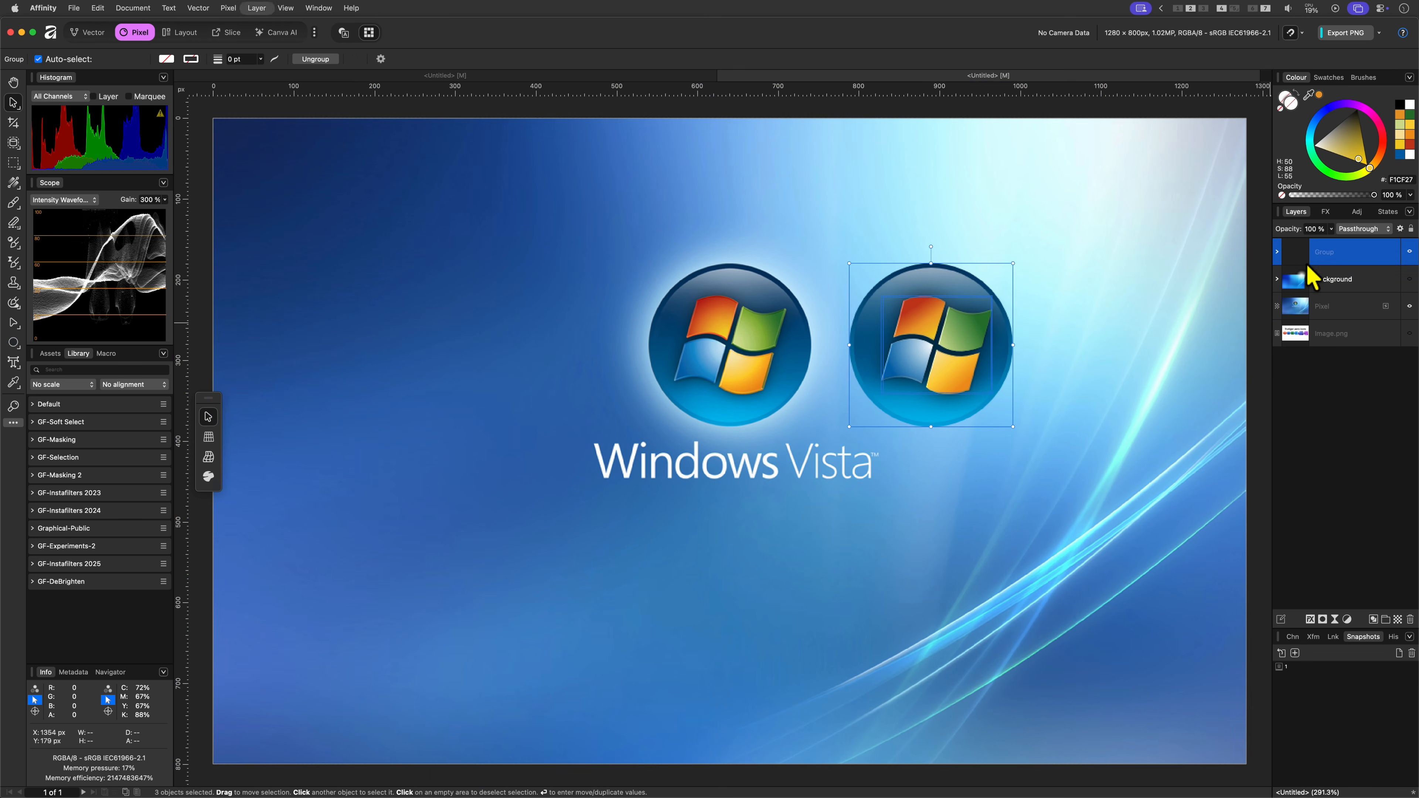
{"action": "mouse_move", "coordinate": [975, 363]}
{"action": "left_mouse_down"}
{"action": "mouse_move", "coordinate": [754, 349]}
{"action": "mouse_move", "coordinate": [774, 363]}
{"action": "mouse_move", "coordinate": [769, 352]}
{"action": "left_mouse_up"}
Show the Background group and draw a large circle above it, centred behind the logo.
{"action": "left_click", "coordinate": [1410, 279]}
{"action": "left_click", "coordinate": [1334, 279]}
{"action": "key", "text": "m"}
{"action": "left_click_drag", "start_coordinate": [541, 199], "coordinate": [909, 517]}
{"action": "key", "text": "v"}
{"action": "left_click_drag", "start_coordinate": [786, 473], "coordinate": [807, 450]}
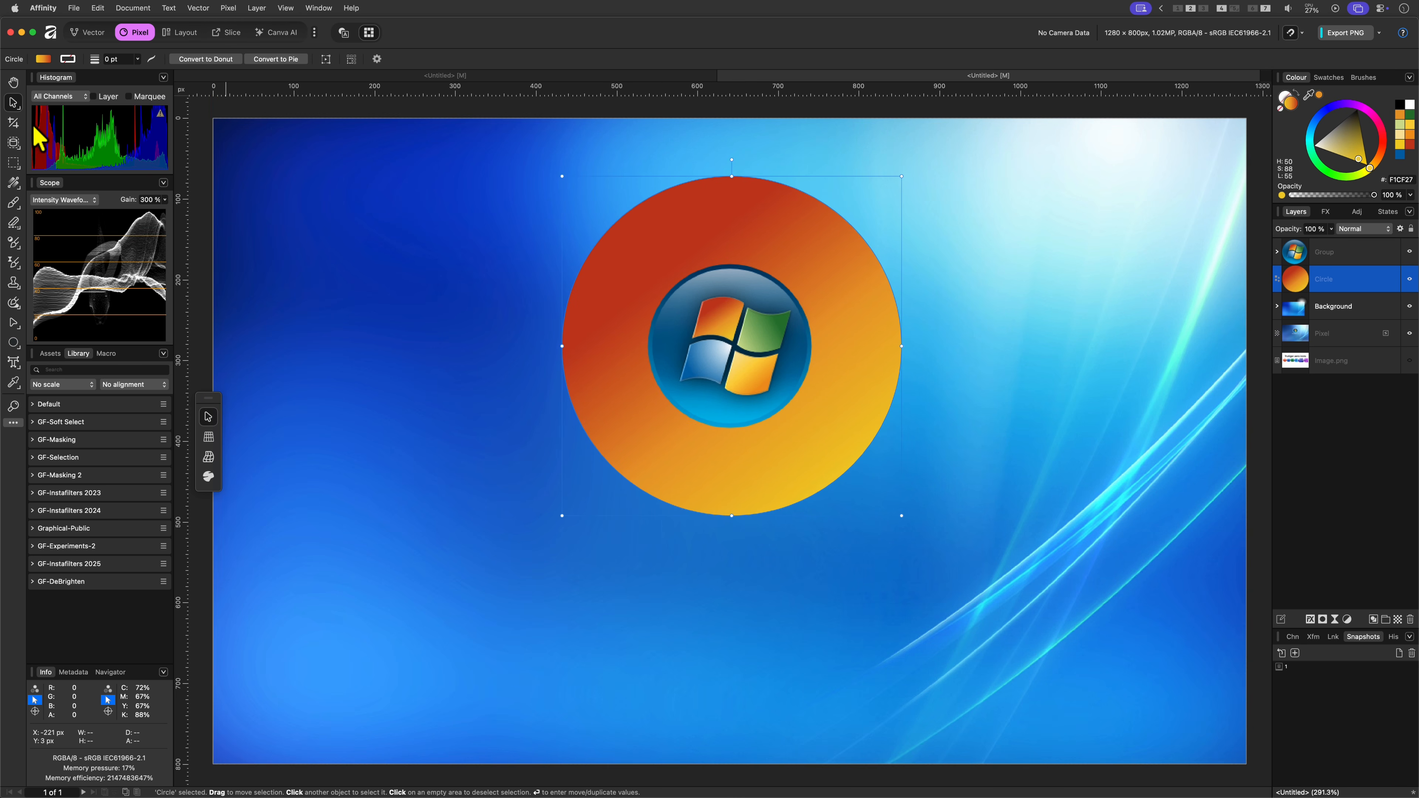
Fill the large circle with a radial gradient from white at its centre to black at its edge.
{"action": "left_click", "coordinate": [14, 186]}
{"action": "left_click", "coordinate": [133, 59]}
{"action": "left_click", "coordinate": [132, 85]}
{"action": "left_click_drag", "start_coordinate": [687, 257], "coordinate": [737, 350]}
{"action": "left_click_drag", "start_coordinate": [828, 502], "coordinate": [731, 346]}
{"action": "left_click_drag", "start_coordinate": [641, 196], "coordinate": [581, 271]}
{"action": "left_click", "coordinate": [731, 346]}
{"action": "left_click_drag", "start_coordinate": [1329, 147], "coordinate": [1324, 86]}
{"action": "left_click", "coordinate": [655, 308]}
{"action": "key", "text": "Delete"}
{"action": "left_click", "coordinate": [580, 272]}
{"action": "mouse_move", "coordinate": [657, 308]}
{"action": "left_mouse_down"}
{"action": "mouse_move", "coordinate": [626, 297]}
{"action": "mouse_move", "coordinate": [641, 302]}
{"action": "left_mouse_up"}
Set the circle's blend mode to Screen and pull the gradient's outer end in close to the logo's rim.
{"action": "left_click", "coordinate": [1357, 229]}
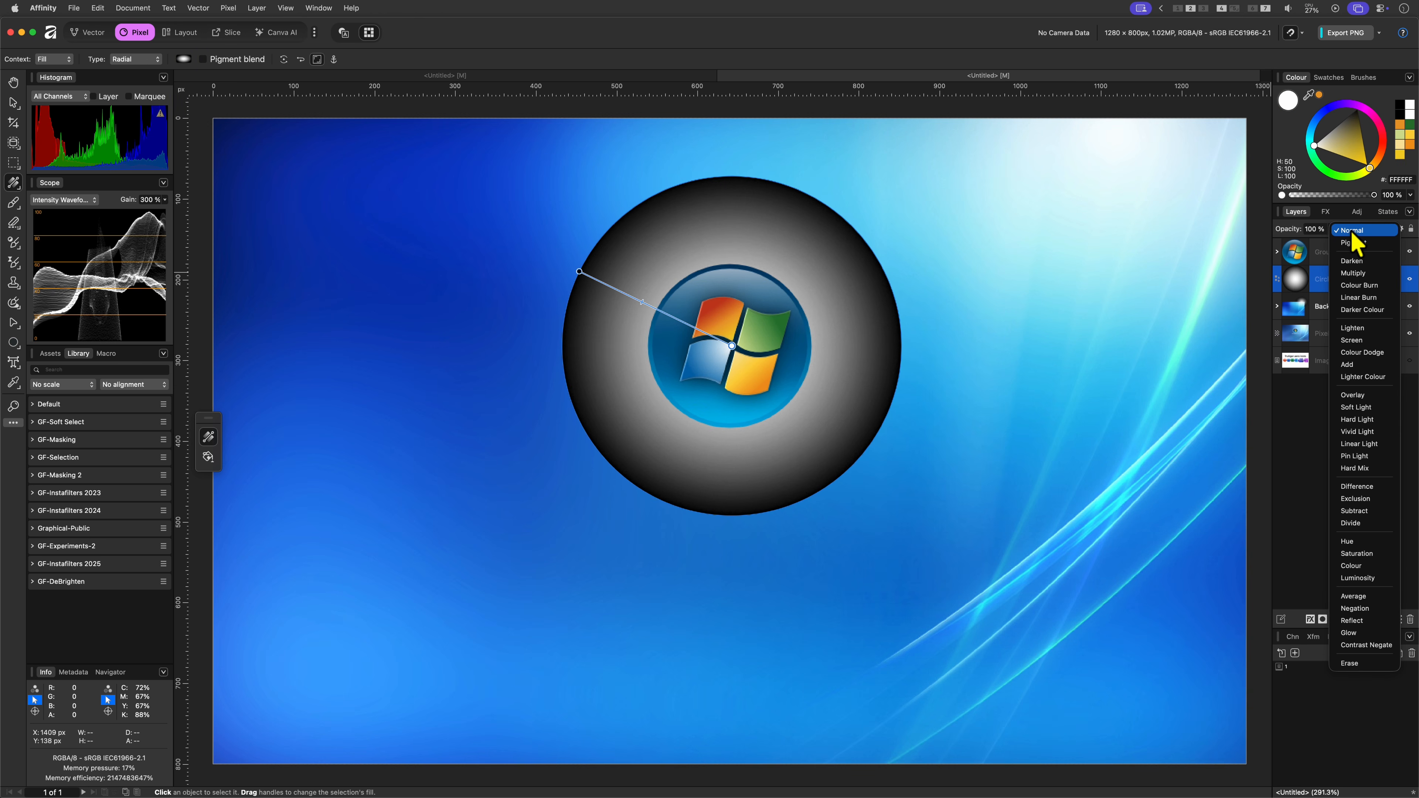
{"action": "left_click", "coordinate": [1358, 340]}
{"action": "left_click_drag", "start_coordinate": [581, 272], "coordinate": [648, 307]}
Colour the glow gradient's stop near its outer end dark grey (#323232) and deselect the circle.
{"action": "key", "text": "v"}
{"action": "left_click", "coordinate": [1295, 305]}
{"action": "left_click", "coordinate": [1293, 282]}
{"action": "key", "text": "g"}
{"action": "left_click", "coordinate": [1326, 134]}
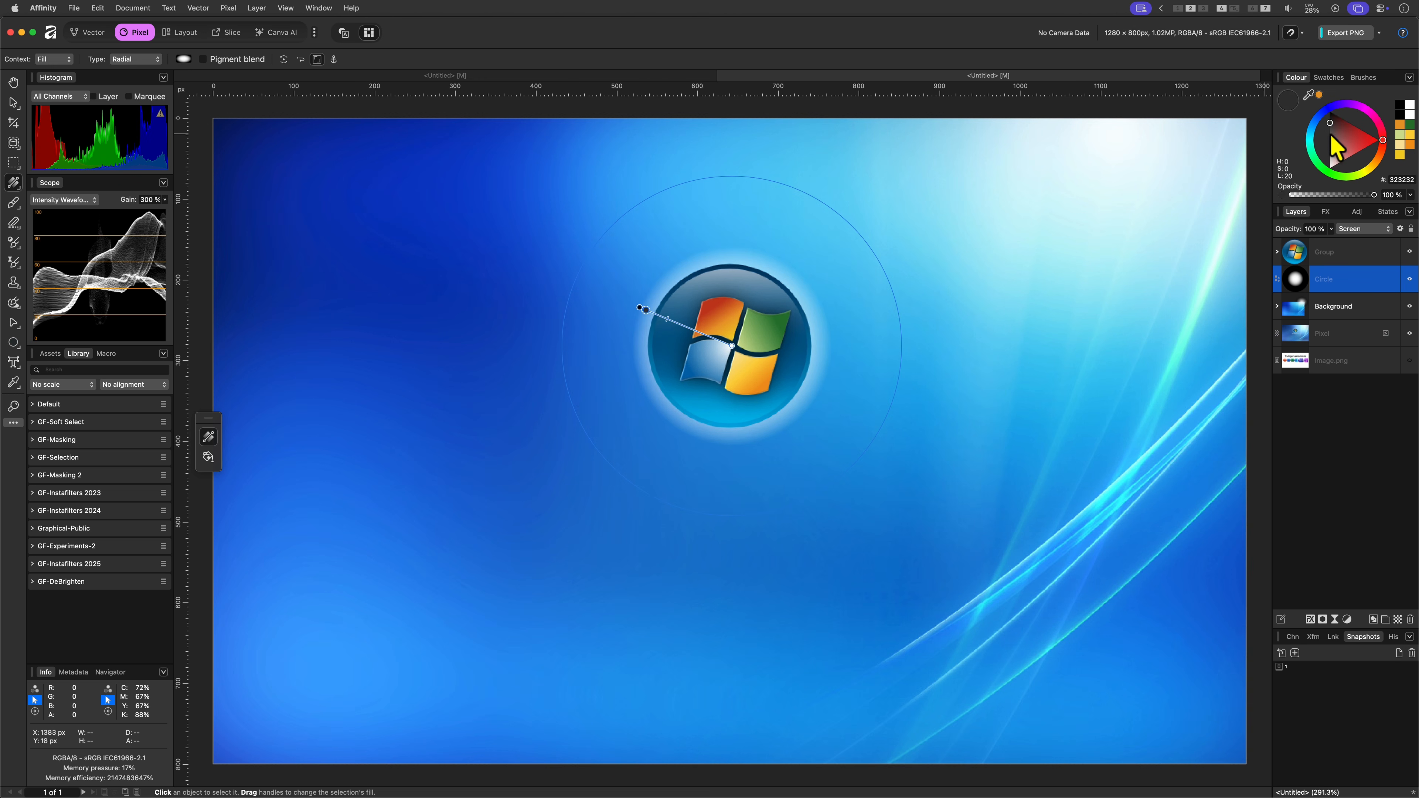
{"action": "key", "text": "v"}
{"action": "left_click", "coordinate": [1016, 199]}
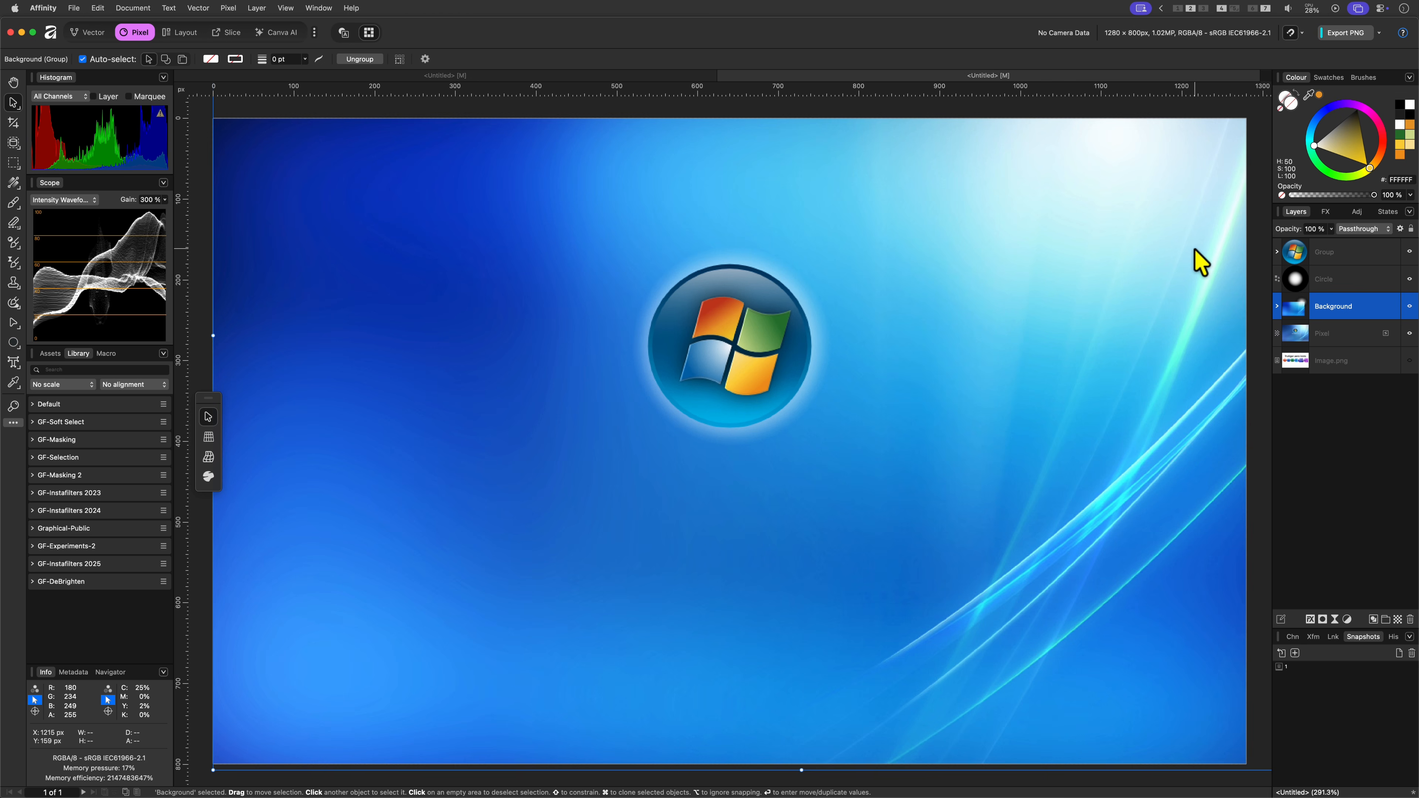
Add a white Outer Glow to the logo group in Screen mode with 1.9 px radius and fine-tune its strength.
{"action": "left_click", "coordinate": [1297, 269]}
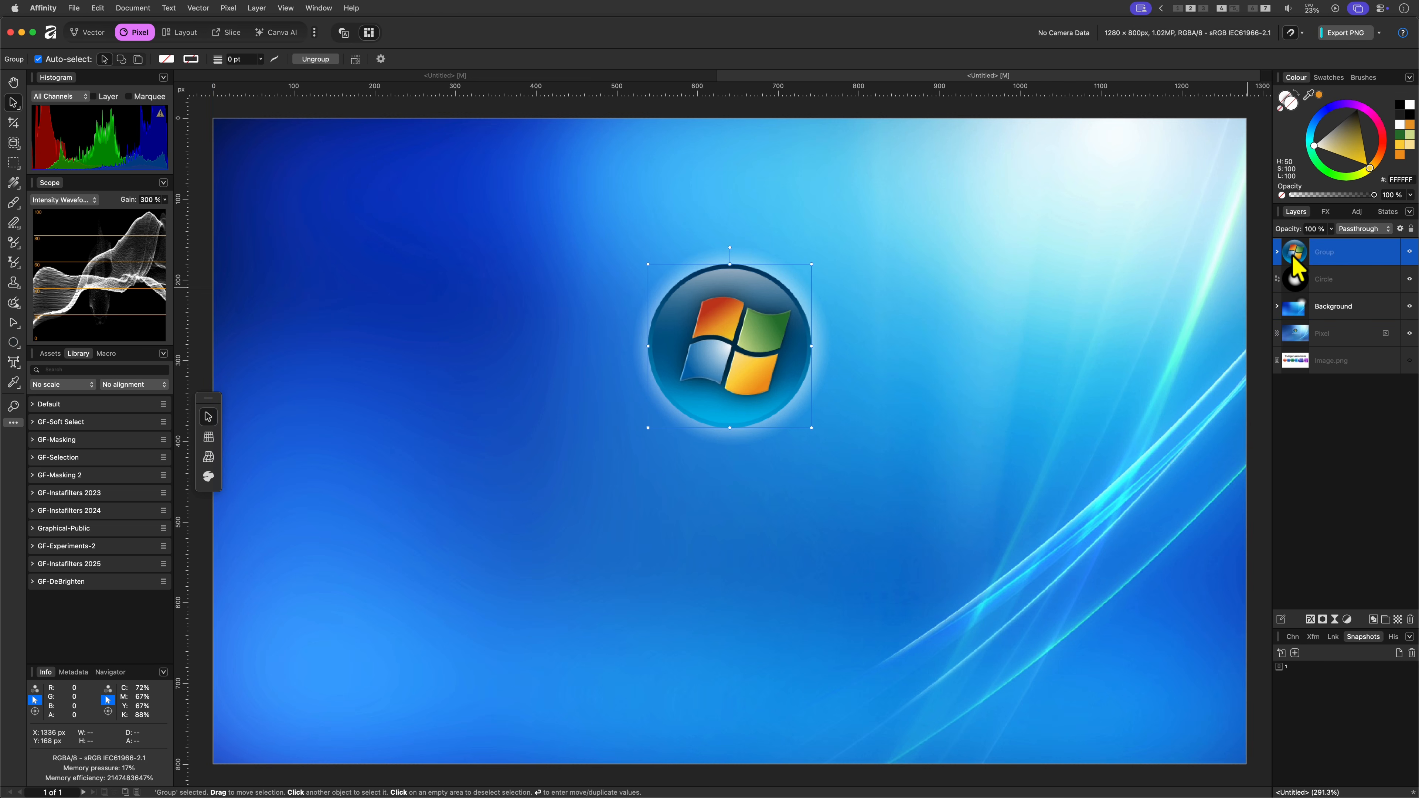
{"action": "left_click", "coordinate": [1327, 212]}
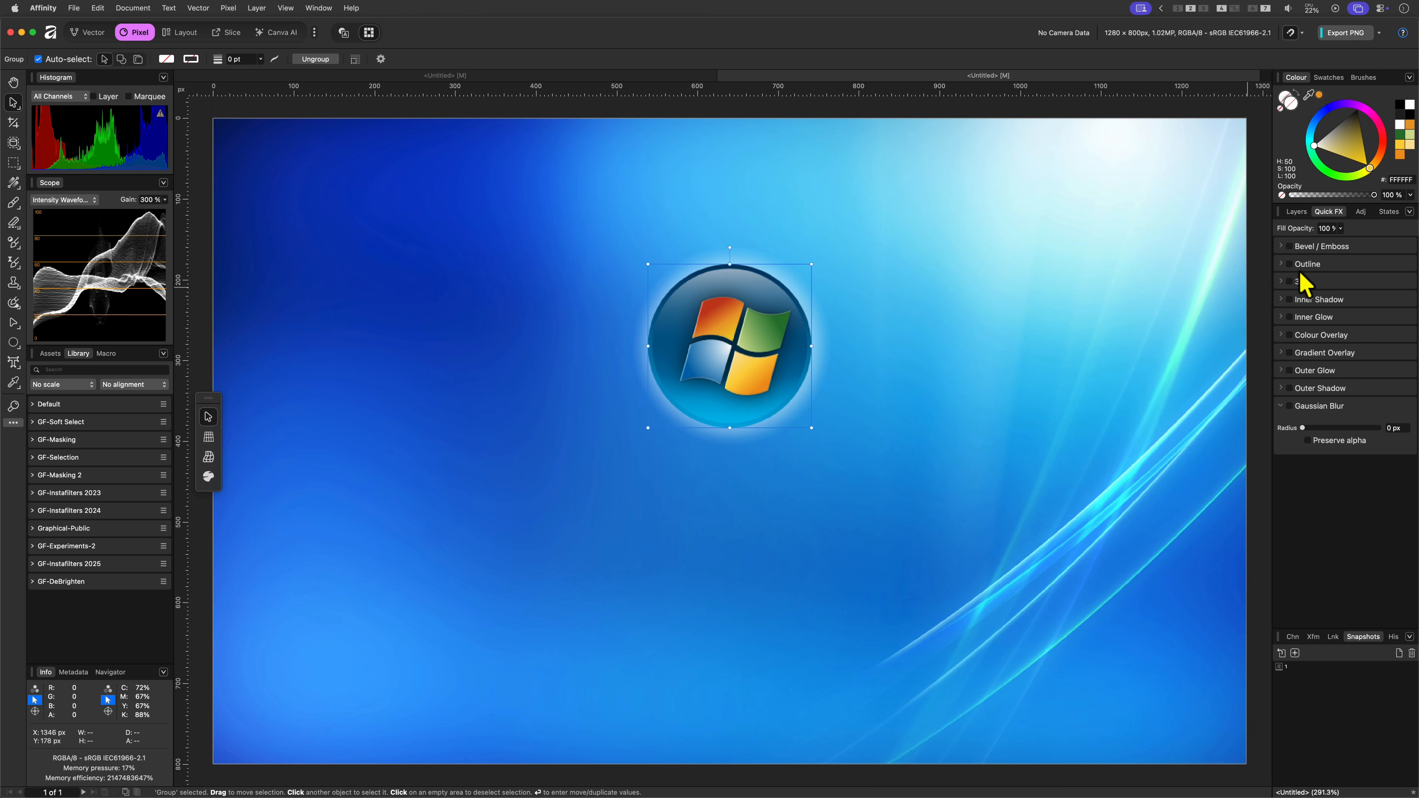
{"action": "left_click", "coordinate": [1289, 371]}
{"action": "mouse_move", "coordinate": [1305, 419]}
{"action": "left_mouse_down"}
{"action": "mouse_move", "coordinate": [1346, 420]}
{"action": "mouse_move", "coordinate": [1323, 420]}
{"action": "left_mouse_up"}
{"action": "left_click", "coordinate": [1409, 370]}
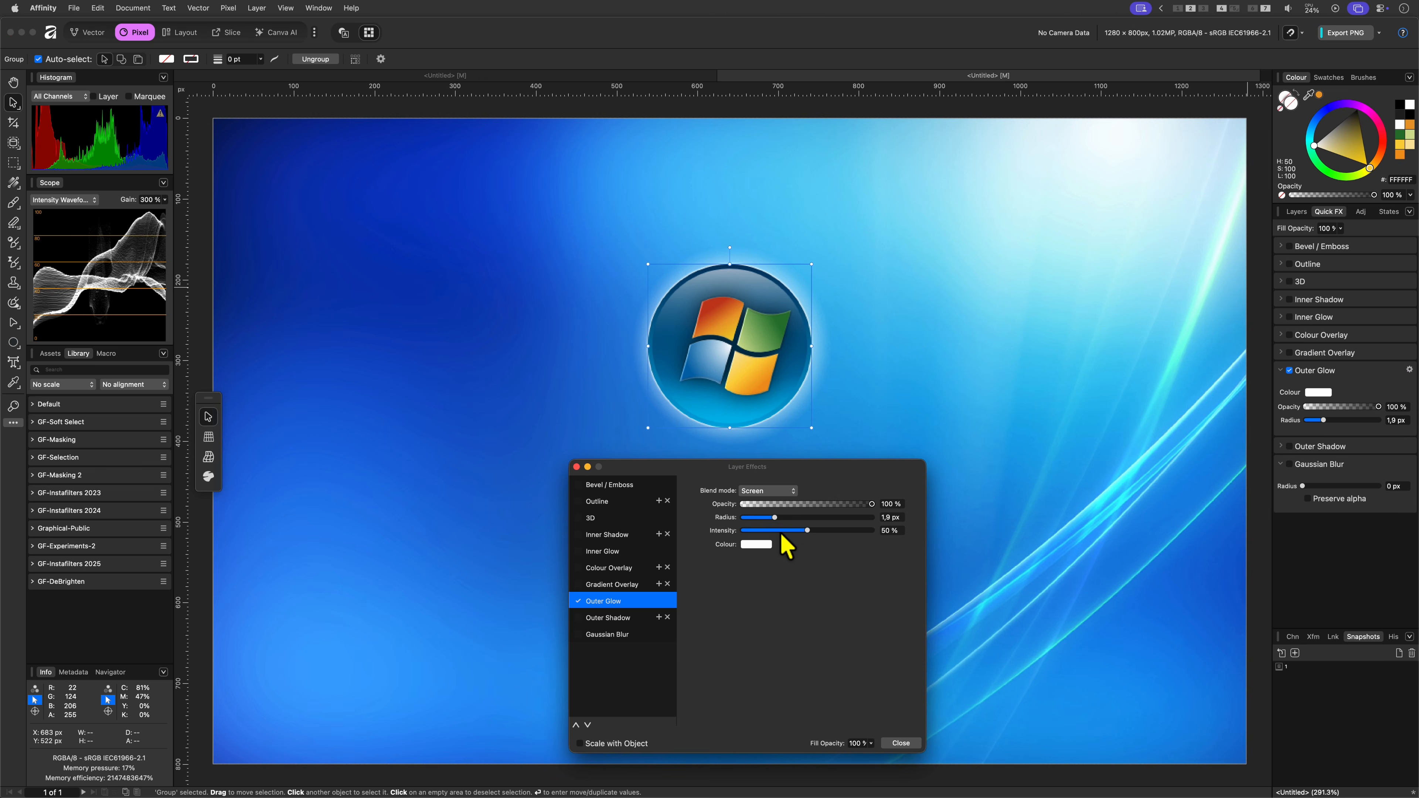
{"action": "mouse_move", "coordinate": [808, 530]}
{"action": "left_mouse_down"}
{"action": "mouse_move", "coordinate": [764, 531]}
{"action": "mouse_move", "coordinate": [813, 520]}
{"action": "mouse_move", "coordinate": [798, 519]}
{"action": "mouse_move", "coordinate": [814, 532]}
{"action": "mouse_move", "coordinate": [760, 534]}
{"action": "mouse_move", "coordinate": [814, 505]}
{"action": "left_mouse_up"}
{"action": "left_click", "coordinate": [576, 467]}
{"action": "left_click", "coordinate": [1296, 212]}
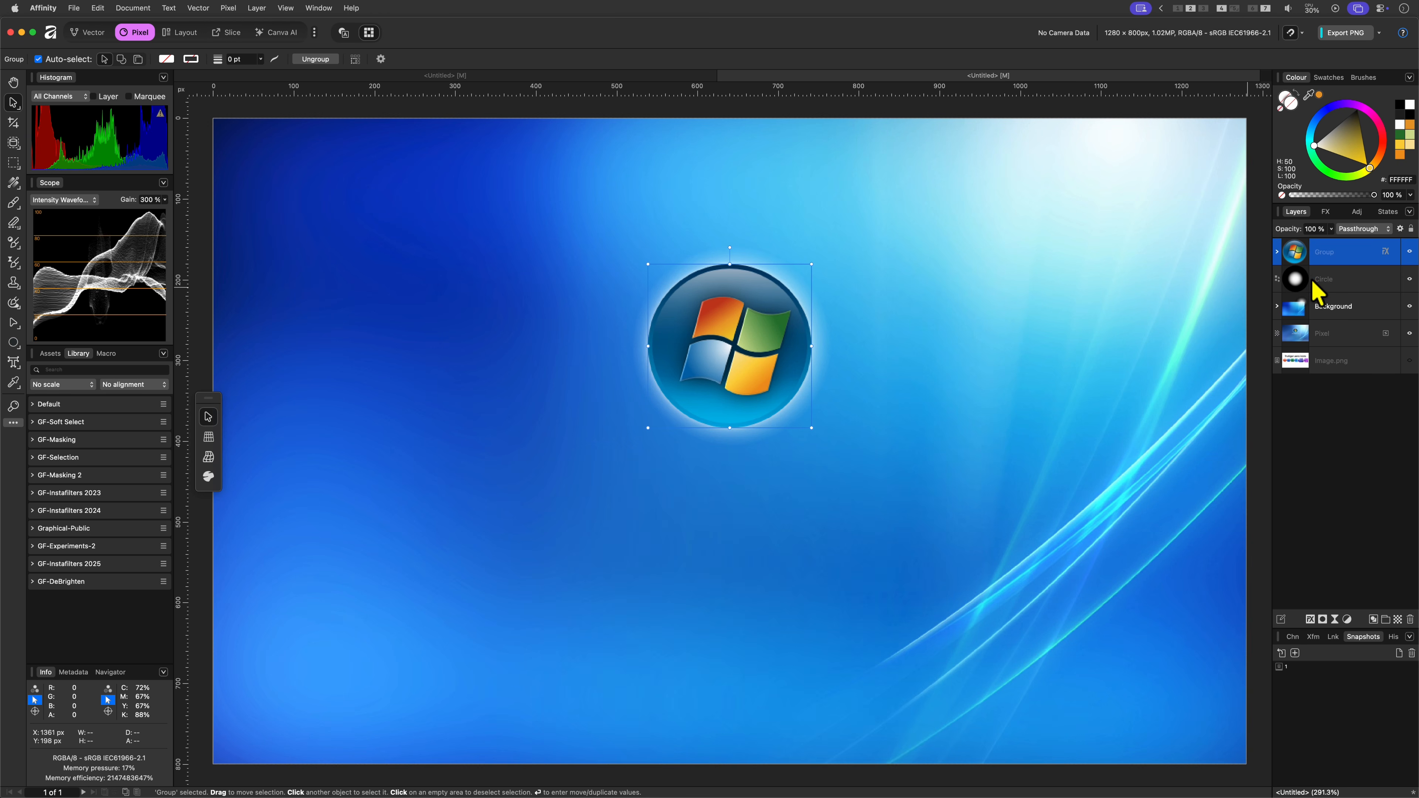
Enlarge the glow circle slightly and apply a live Gaussian Blur of about 20 px to it.
{"action": "left_click", "coordinate": [1316, 282]}
{"action": "left_click_drag", "start_coordinate": [903, 515], "coordinate": [913, 517]}
{"action": "left_click", "coordinate": [963, 470]}
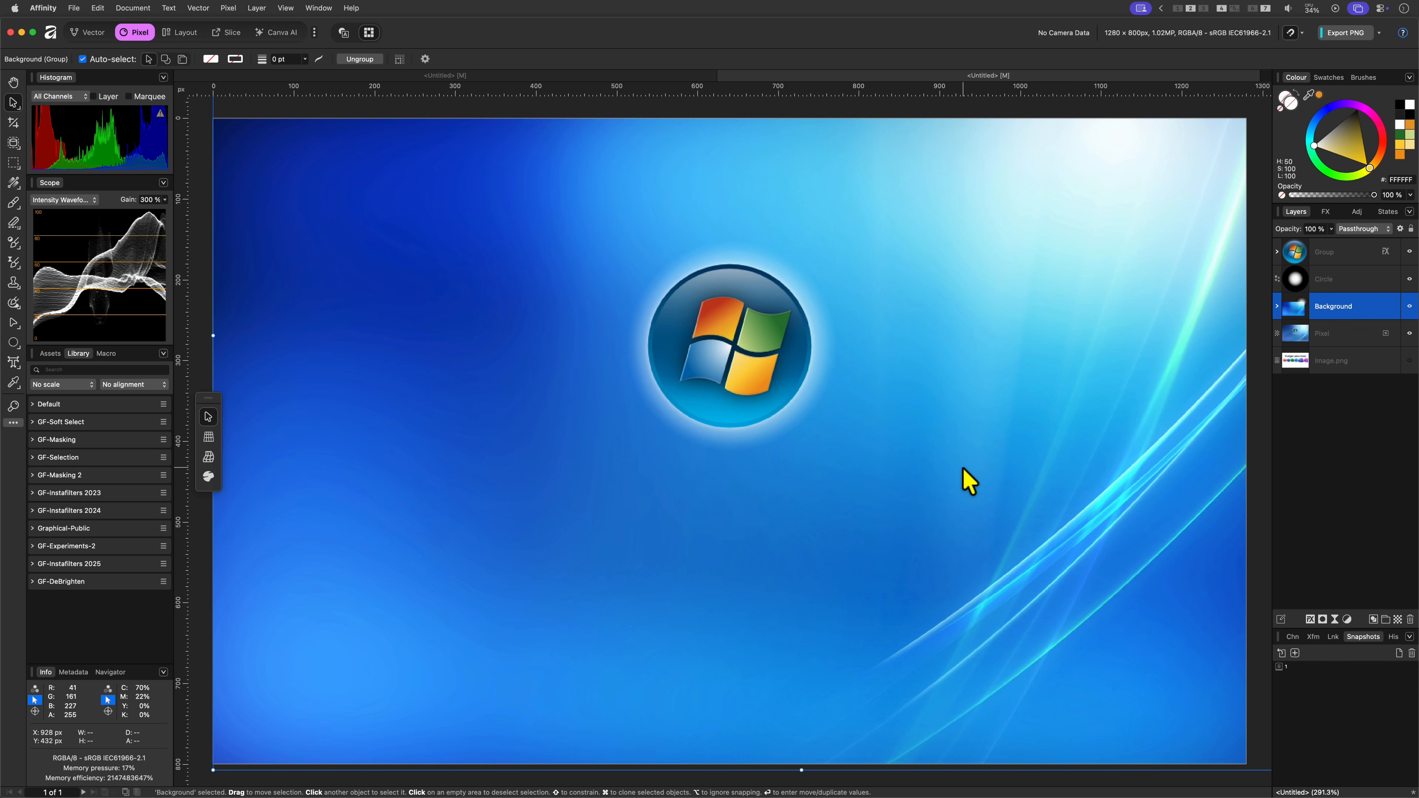
{"action": "left_click", "coordinate": [1338, 282]}
{"action": "left_click", "coordinate": [1347, 621]}
{"action": "left_click", "coordinate": [1343, 637]}
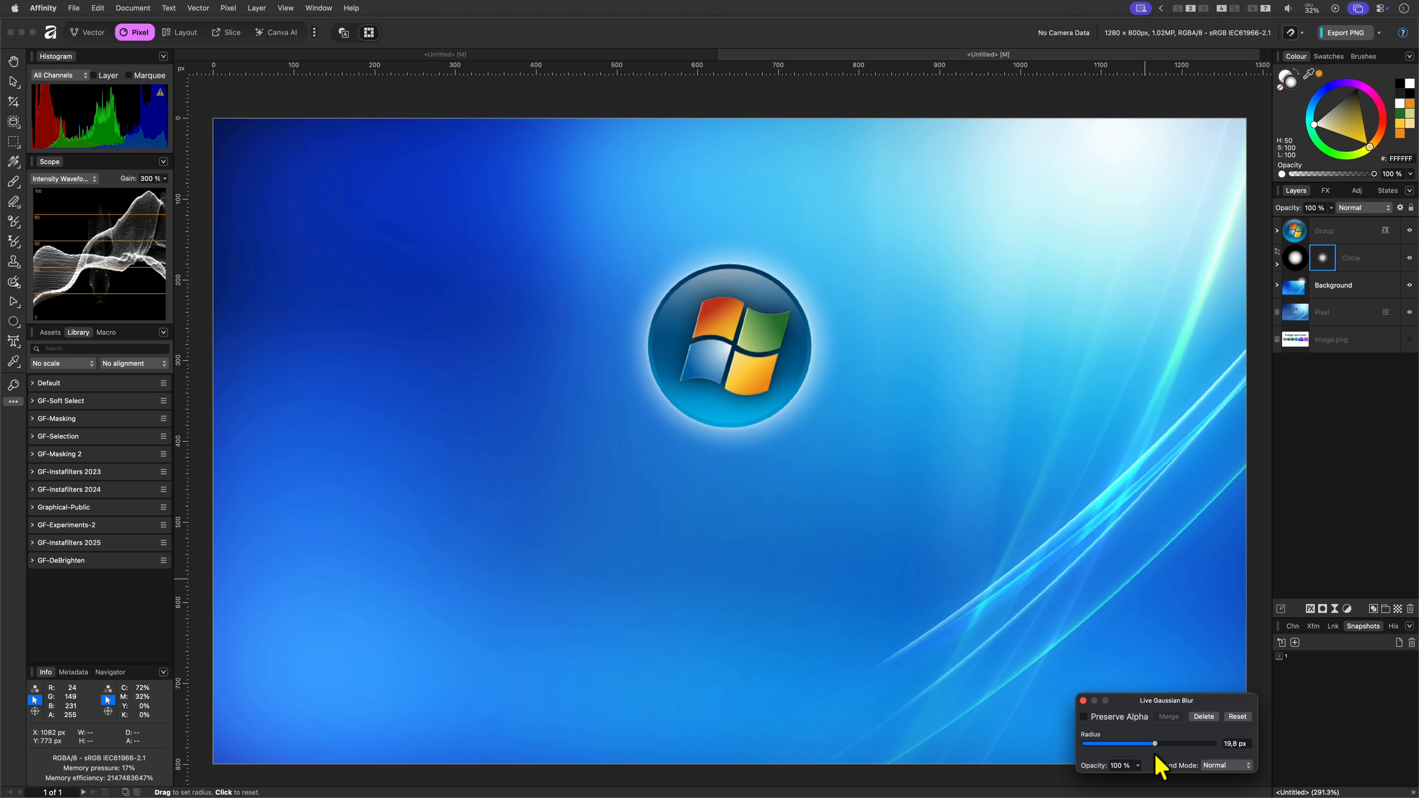
{"action": "left_click", "coordinate": [1083, 701]}
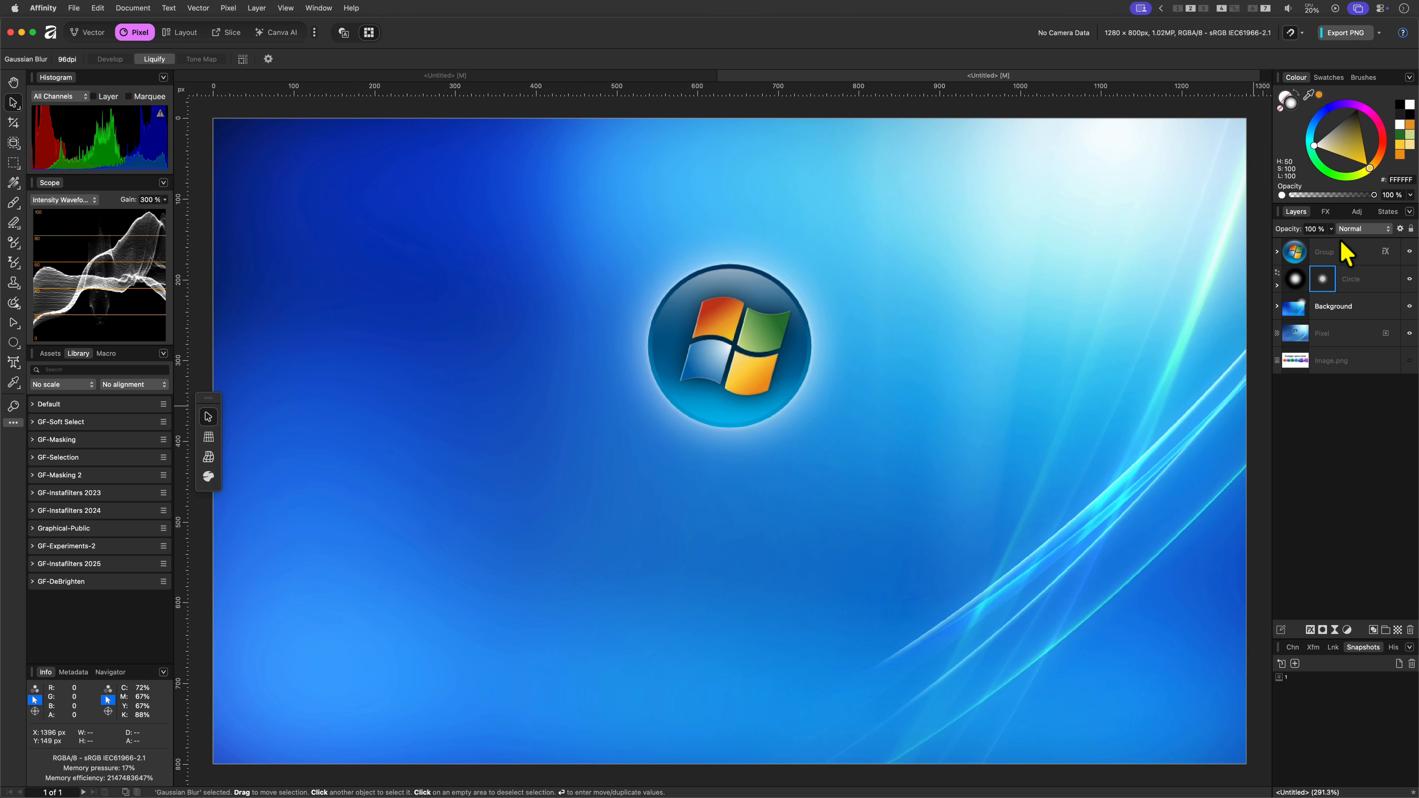
Add an HSL adjustment above the Background group and shift it to mute the saturated blues.
{"action": "left_click", "coordinate": [1313, 308]}
{"action": "left_click", "coordinate": [1347, 629]}
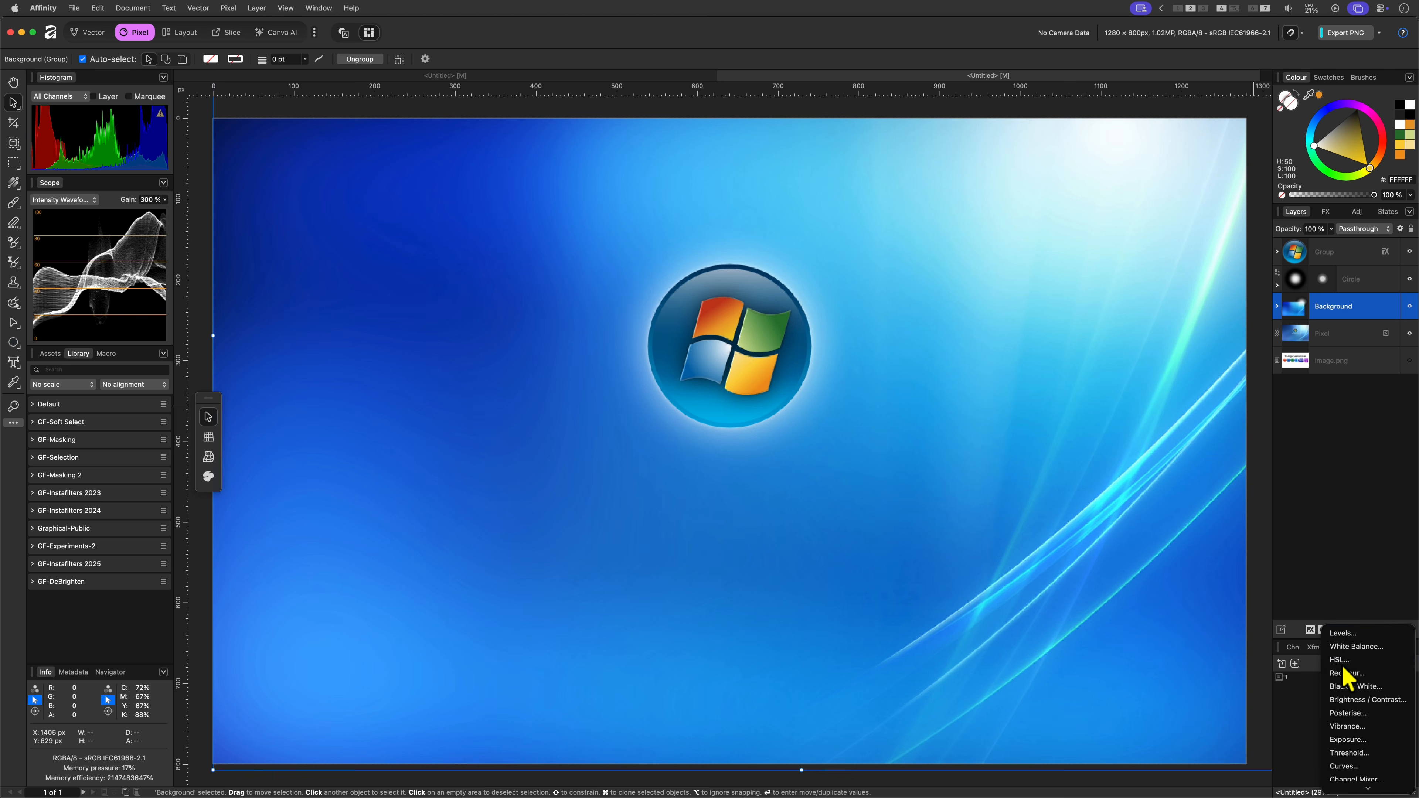
{"action": "left_click", "coordinate": [1343, 673]}
{"action": "mouse_move", "coordinate": [1134, 590]}
{"action": "left_mouse_down"}
{"action": "mouse_move", "coordinate": [1112, 590]}
{"action": "mouse_move", "coordinate": [1148, 613]}
{"action": "mouse_move", "coordinate": [1130, 613]}
{"action": "mouse_move", "coordinate": [1138, 568]}
{"action": "left_mouse_up"}
{"action": "left_click", "coordinate": [1053, 387]}
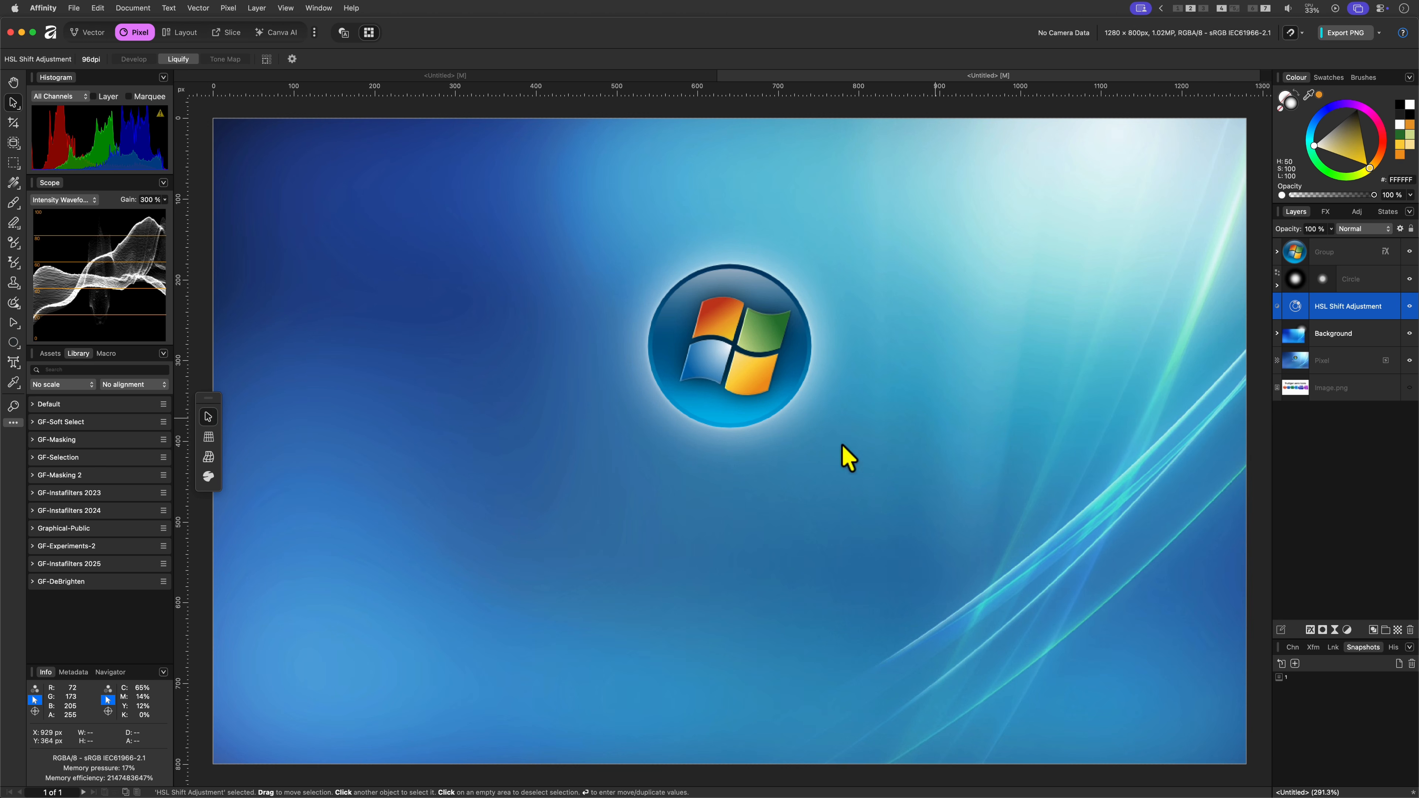
Recolour the upper-left mesh gradient nodes of the Background group's bottom rectangle to darker, more muted blue tones.
{"action": "left_click", "coordinate": [1296, 335]}
{"action": "left_click", "coordinate": [1277, 333]}
{"action": "left_click", "coordinate": [1302, 444]}
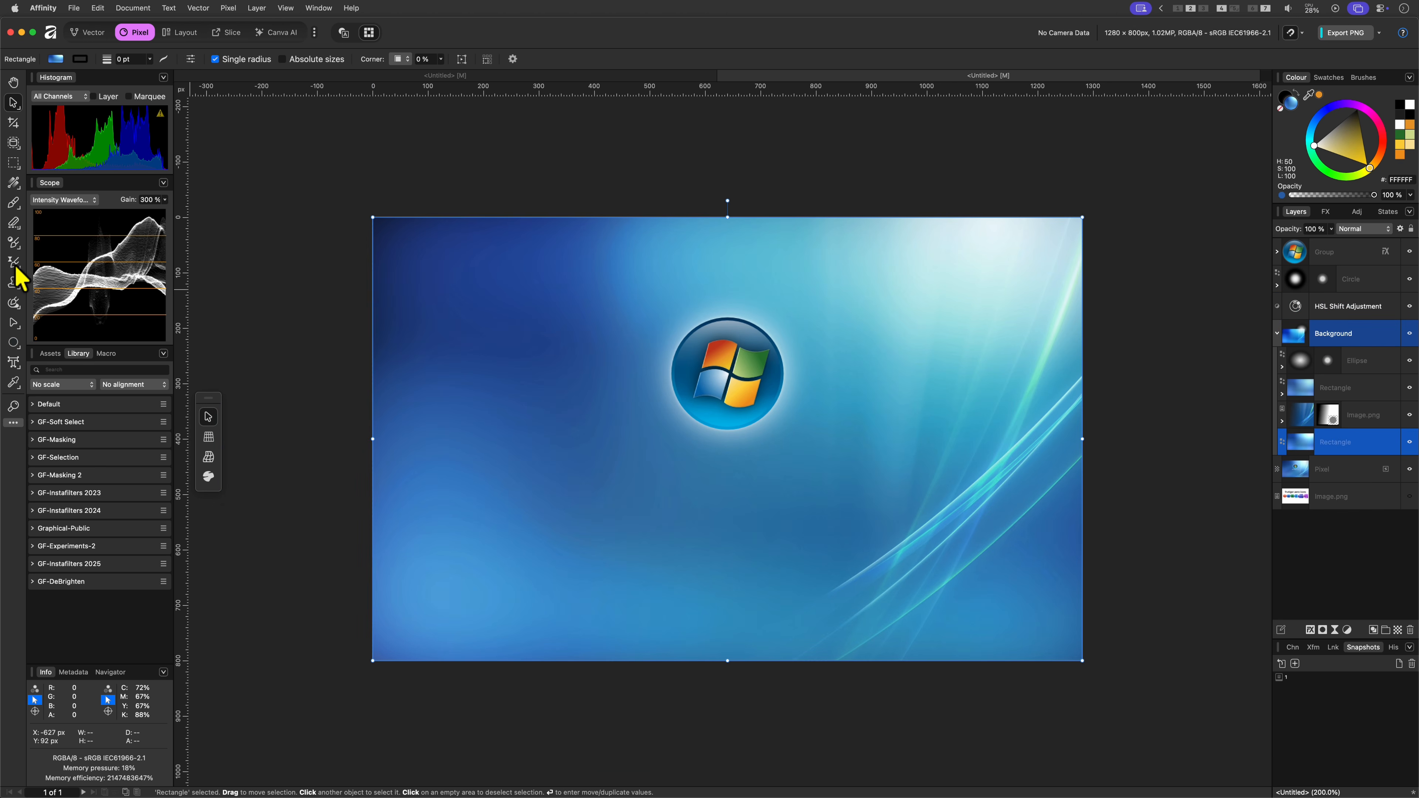
{"action": "left_click", "coordinate": [14, 183]}
{"action": "left_click", "coordinate": [374, 217]}
{"action": "left_click_drag", "start_coordinate": [1339, 153], "coordinate": [1311, 135]}
{"action": "left_click", "coordinate": [608, 365]}
{"action": "left_click_drag", "start_coordinate": [1336, 141], "coordinate": [1314, 122]}
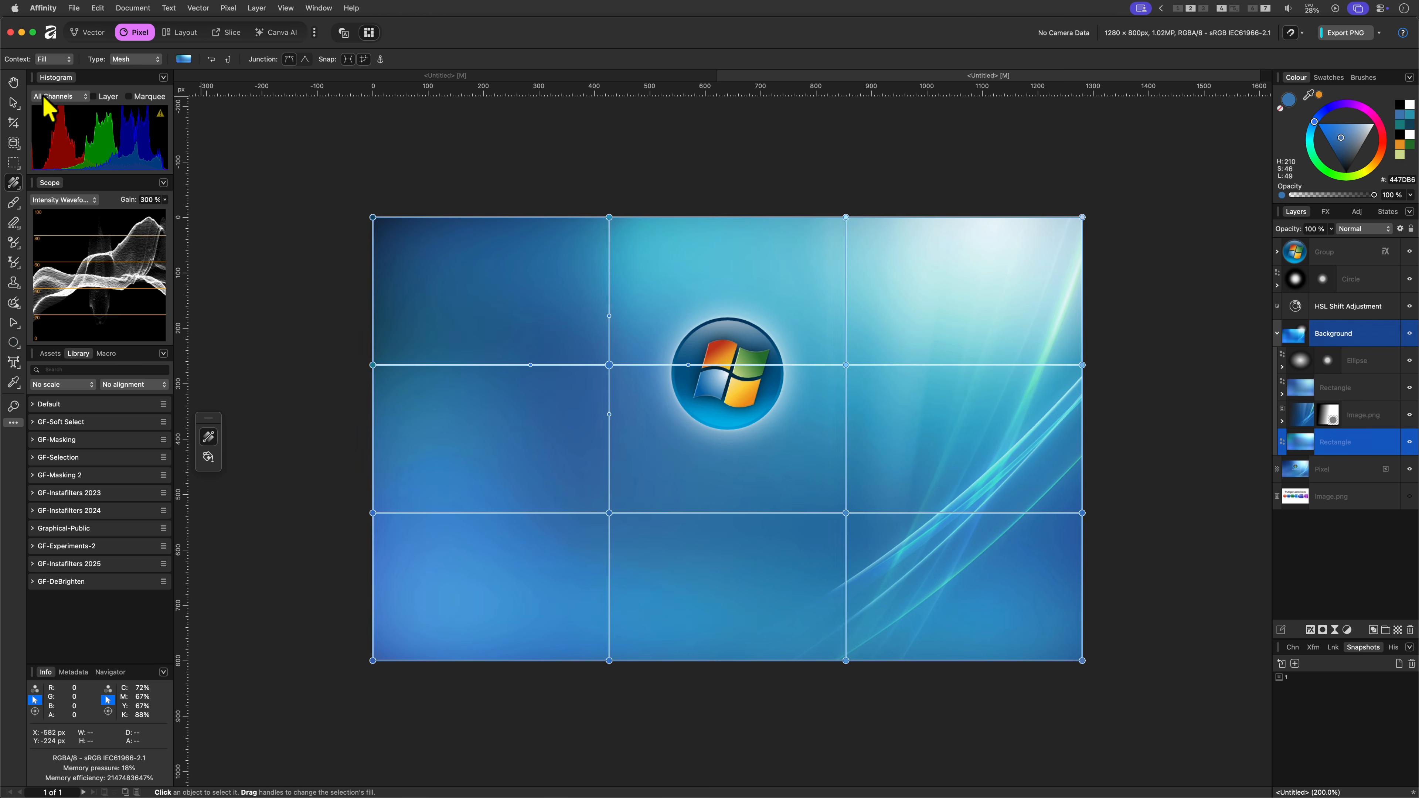
{"action": "left_click", "coordinate": [14, 102]}
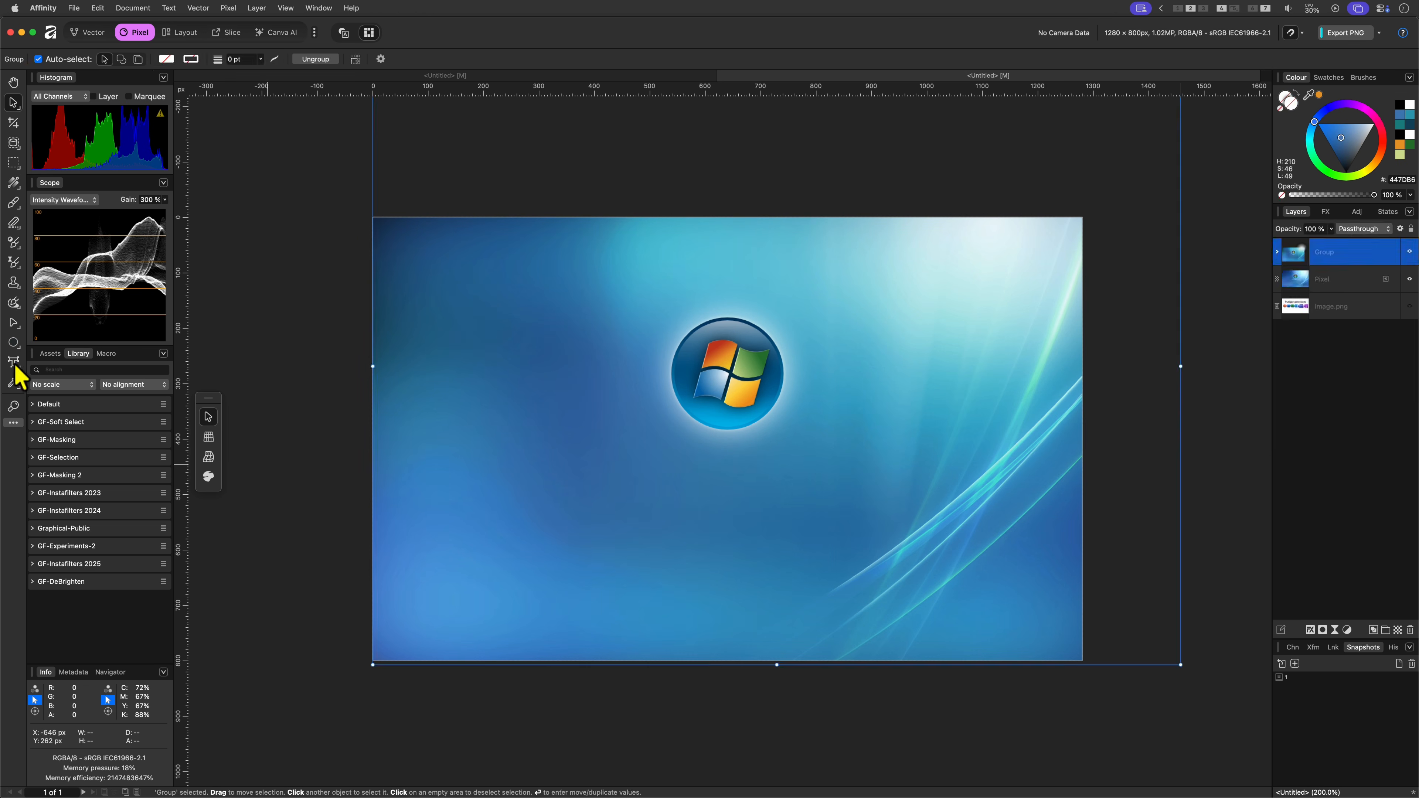
Add the artistic text "Windows Vista" below the logo, scaled down and coloured white.
{"action": "left_click", "coordinate": [13, 363]}
{"action": "left_click_drag", "start_coordinate": [643, 437], "coordinate": [668, 481]}
{"action": "type", "text": "Windows Vista"}
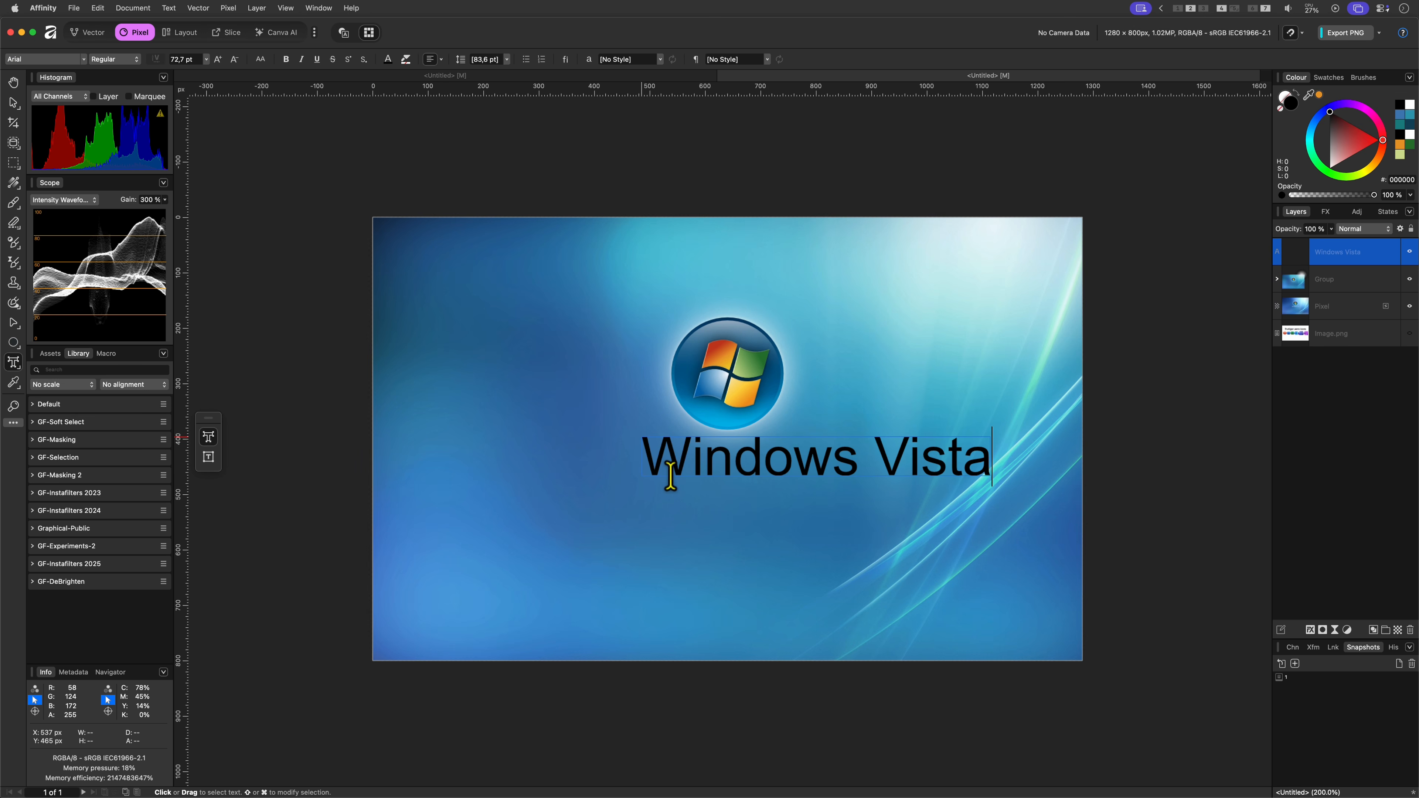
{"action": "left_click_drag", "start_coordinate": [990, 437], "coordinate": [763, 471]}
{"action": "left_click", "coordinate": [1330, 168]}
Set the text's font to Frutiger and give the word "Vista" a lighter style.
{"action": "left_click", "coordinate": [68, 60]}
{"action": "type", "text": "fru"}
{"action": "left_click", "coordinate": [60, 93]}
{"action": "double_click", "coordinate": [740, 462]}
{"action": "key", "text": "super+a"}
{"action": "double_click", "coordinate": [740, 462]}
{"action": "left_click", "coordinate": [115, 59]}
{"action": "left_click", "coordinate": [114, 85]}
Adjust the size and position of the "Windows Vista" text beneath the logo, and select it with the artwork group.
{"action": "left_click", "coordinate": [14, 102]}
{"action": "left_click", "coordinate": [879, 492]}
{"action": "left_click", "coordinate": [750, 468]}
{"action": "left_click_drag", "start_coordinate": [834, 472], "coordinate": [823, 471]}
{"action": "left_click_drag", "start_coordinate": [756, 462], "coordinate": [761, 463]}
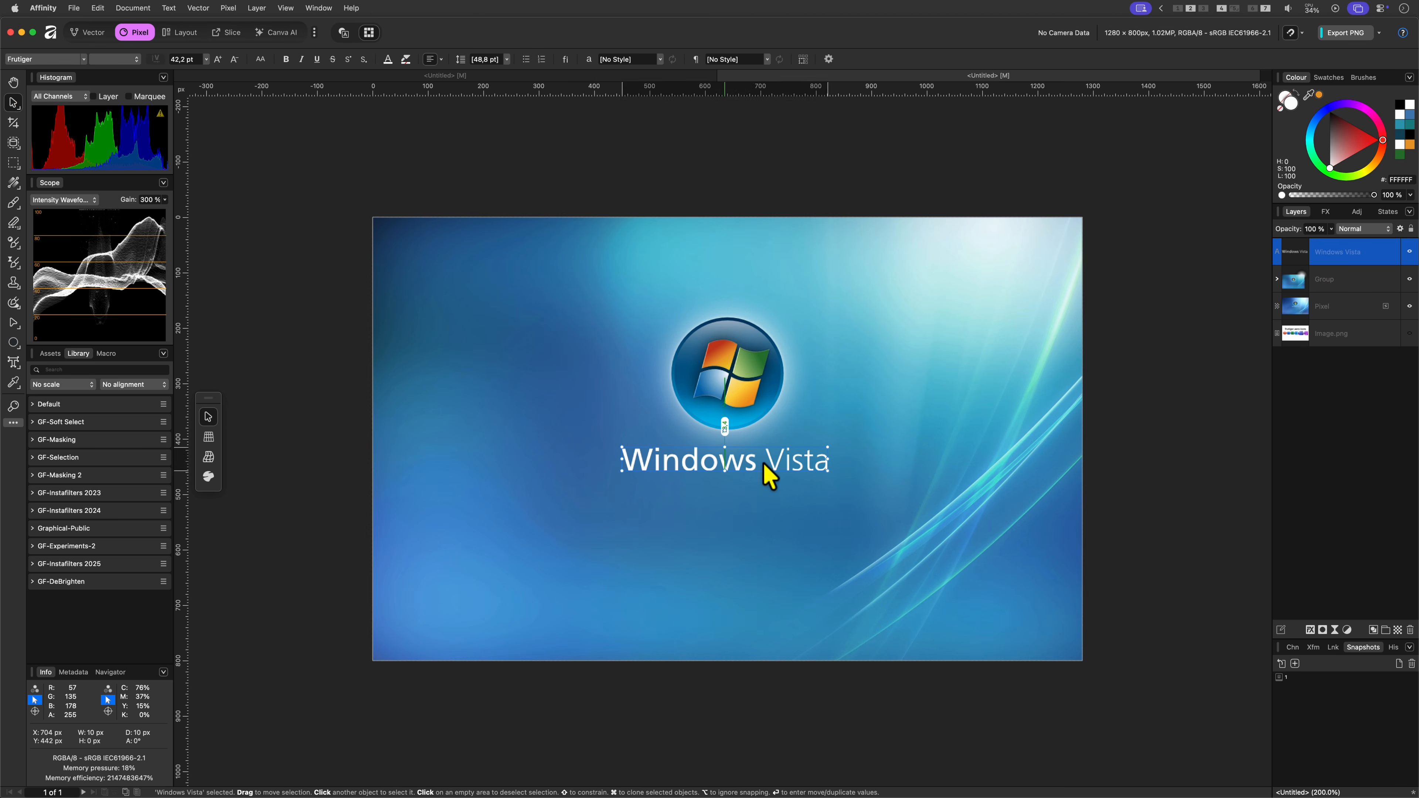
{"action": "left_click", "coordinate": [1384, 285], "text": "shift"}
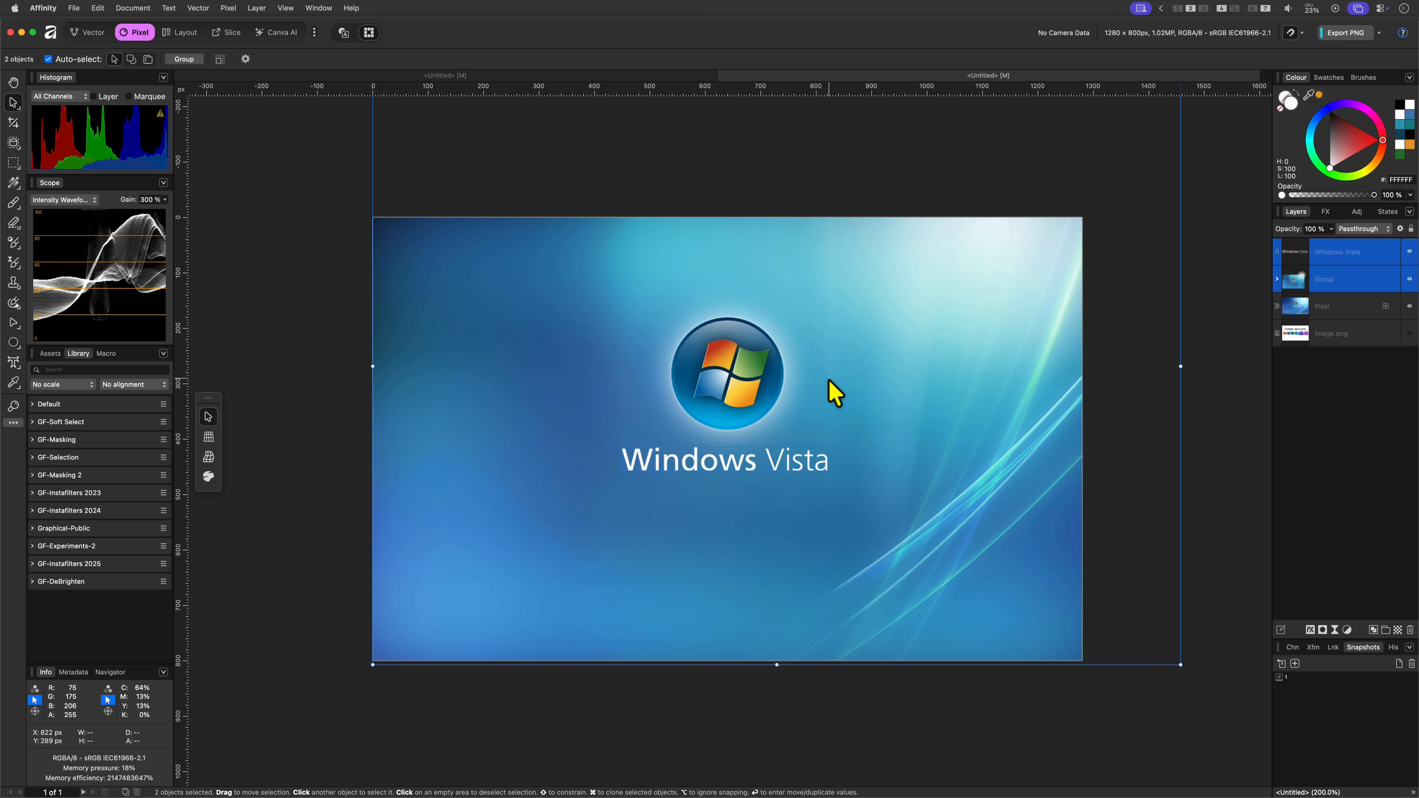
Bring the Image.png layer to the top of the stack and make it visible.
{"action": "left_click", "coordinate": [1358, 333]}
{"action": "key", "text": "super+shift+]"}
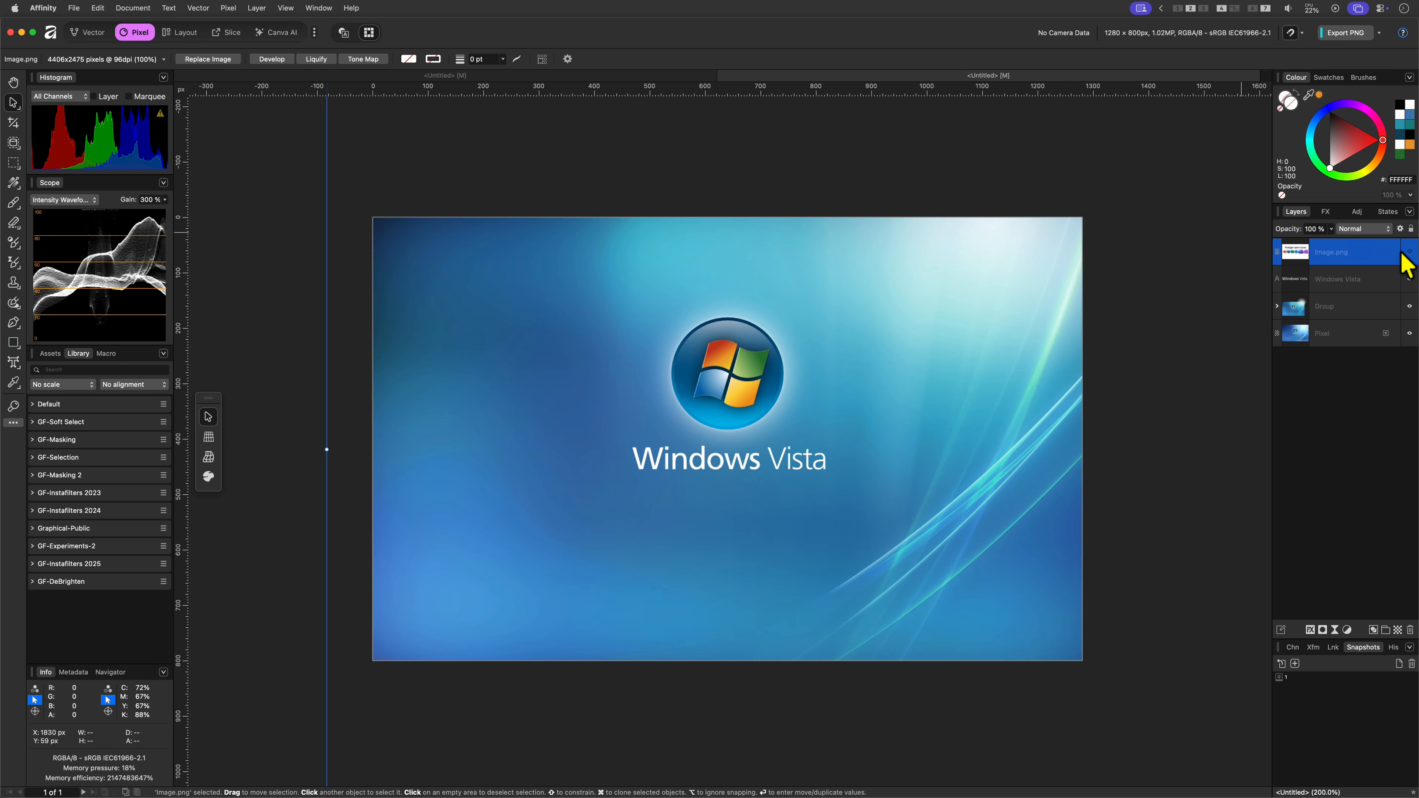
{"action": "left_click", "coordinate": [1410, 252]}
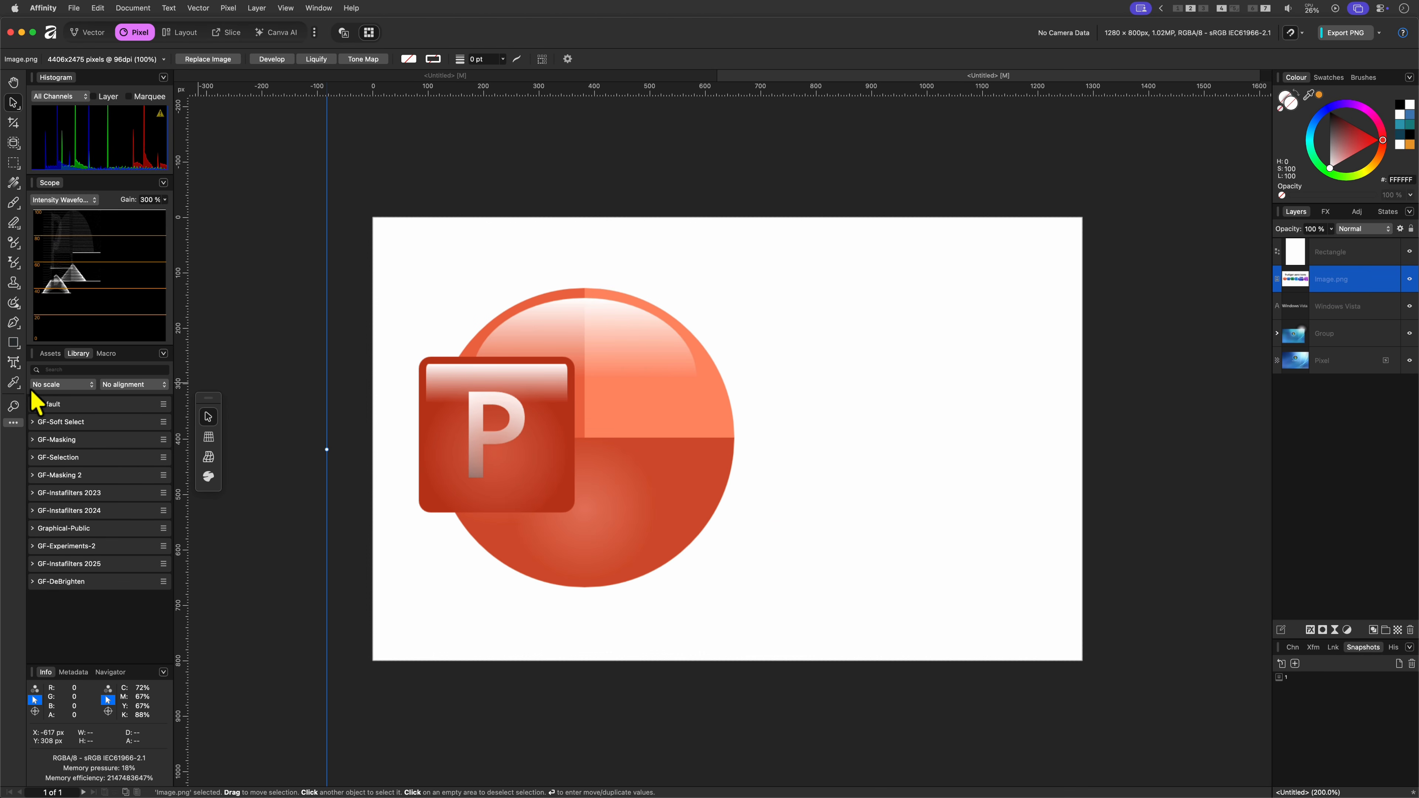
Draw a square matching the icon's P tile and move it onto the blank area beside the icon.
{"action": "left_click", "coordinate": [13, 342]}
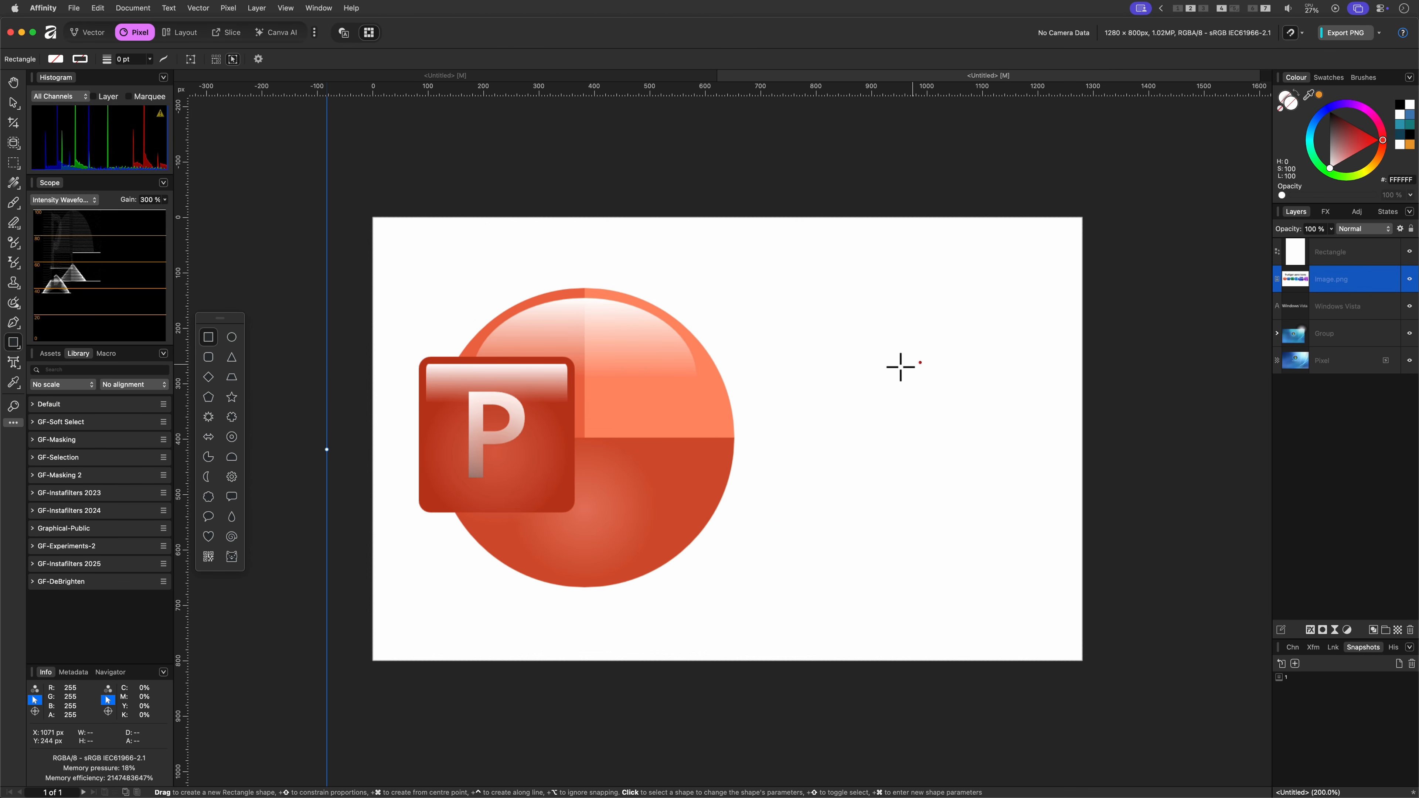
{"action": "left_click_drag", "start_coordinate": [418, 355], "coordinate": [576, 512]}
{"action": "left_click", "coordinate": [13, 102]}
{"action": "left_click_drag", "start_coordinate": [485, 440], "coordinate": [919, 443]}
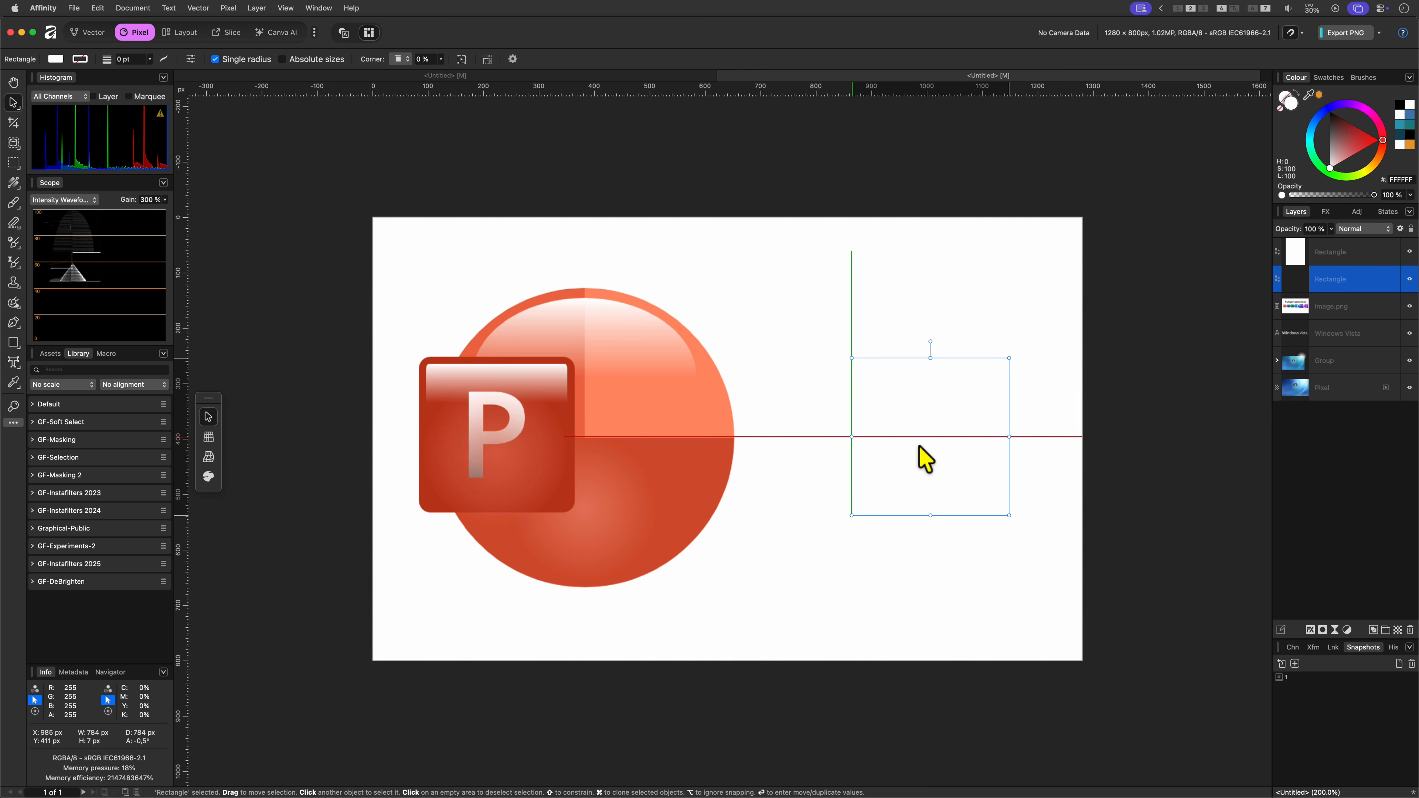
Fill the square with purple (#A200AA) and round its corners by 10%.
{"action": "left_click_drag", "start_coordinate": [1326, 132], "coordinate": [1345, 121]}
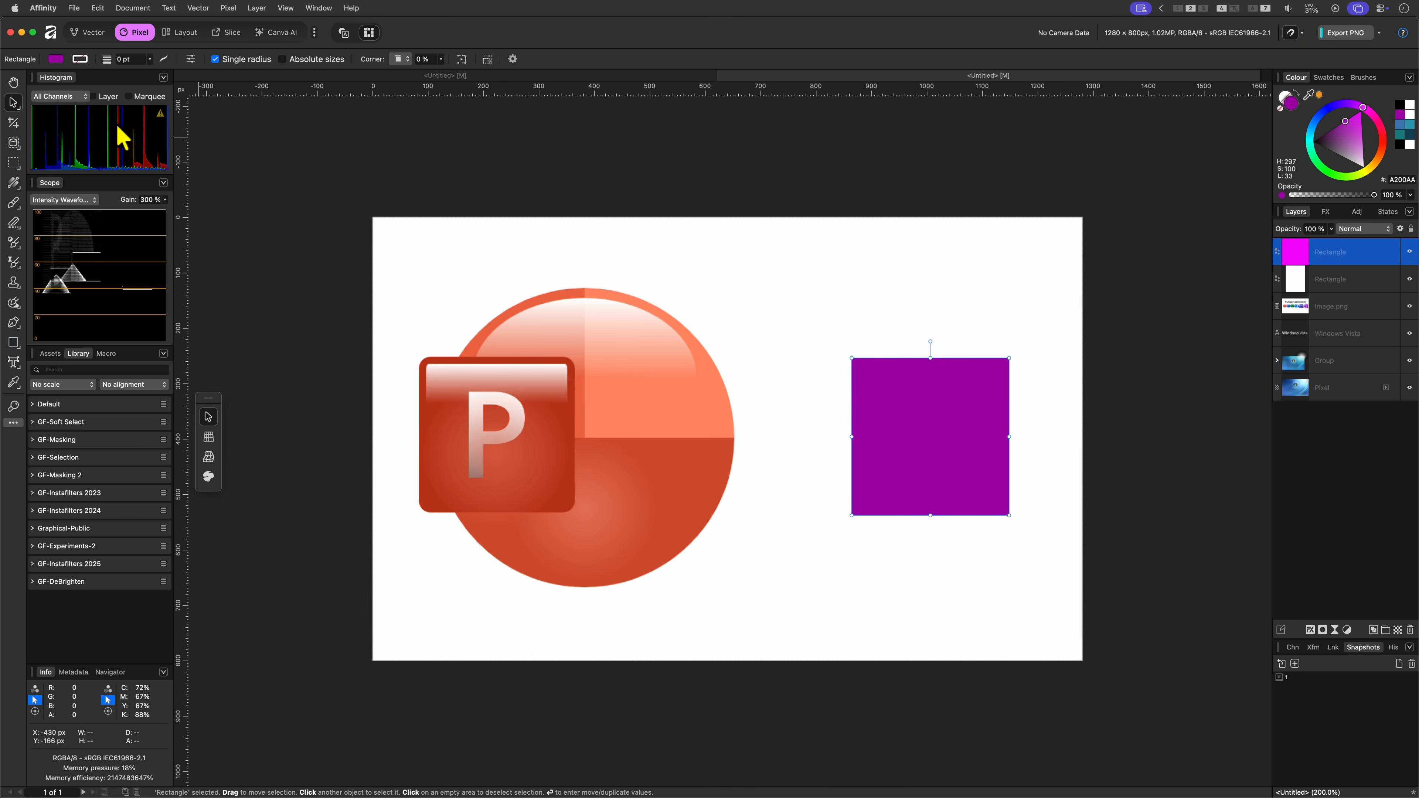
{"action": "left_click", "coordinate": [400, 59]}
{"action": "left_click", "coordinate": [443, 82]}
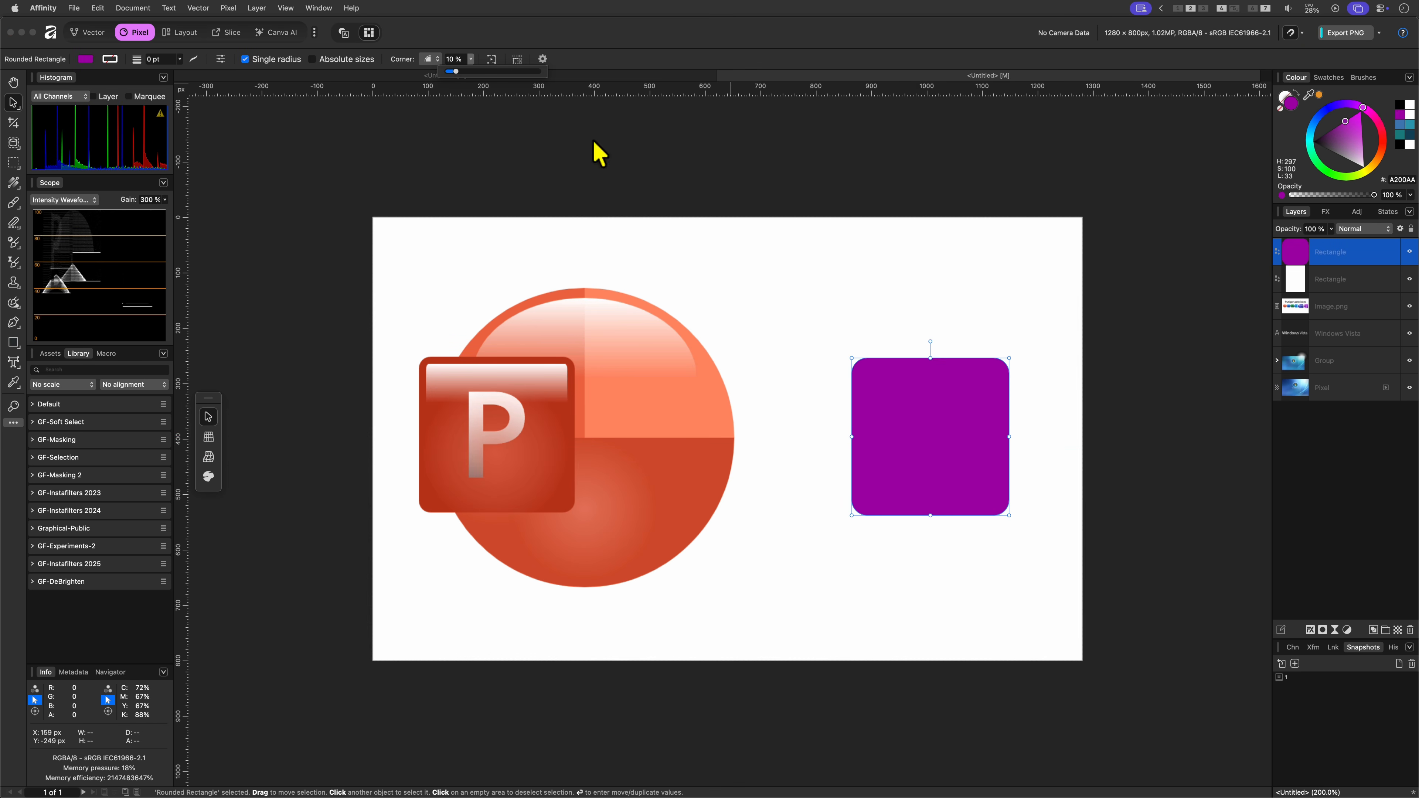
Make a slightly inset copy of the purple rounded square and apply a vertical linear gradient to it.
{"action": "left_click_drag", "start_coordinate": [1009, 515], "coordinate": [1001, 507]}
{"action": "left_click", "coordinate": [13, 182]}
{"action": "left_click_drag", "start_coordinate": [936, 366], "coordinate": [938, 509]}
{"action": "left_click", "coordinate": [300, 59]}
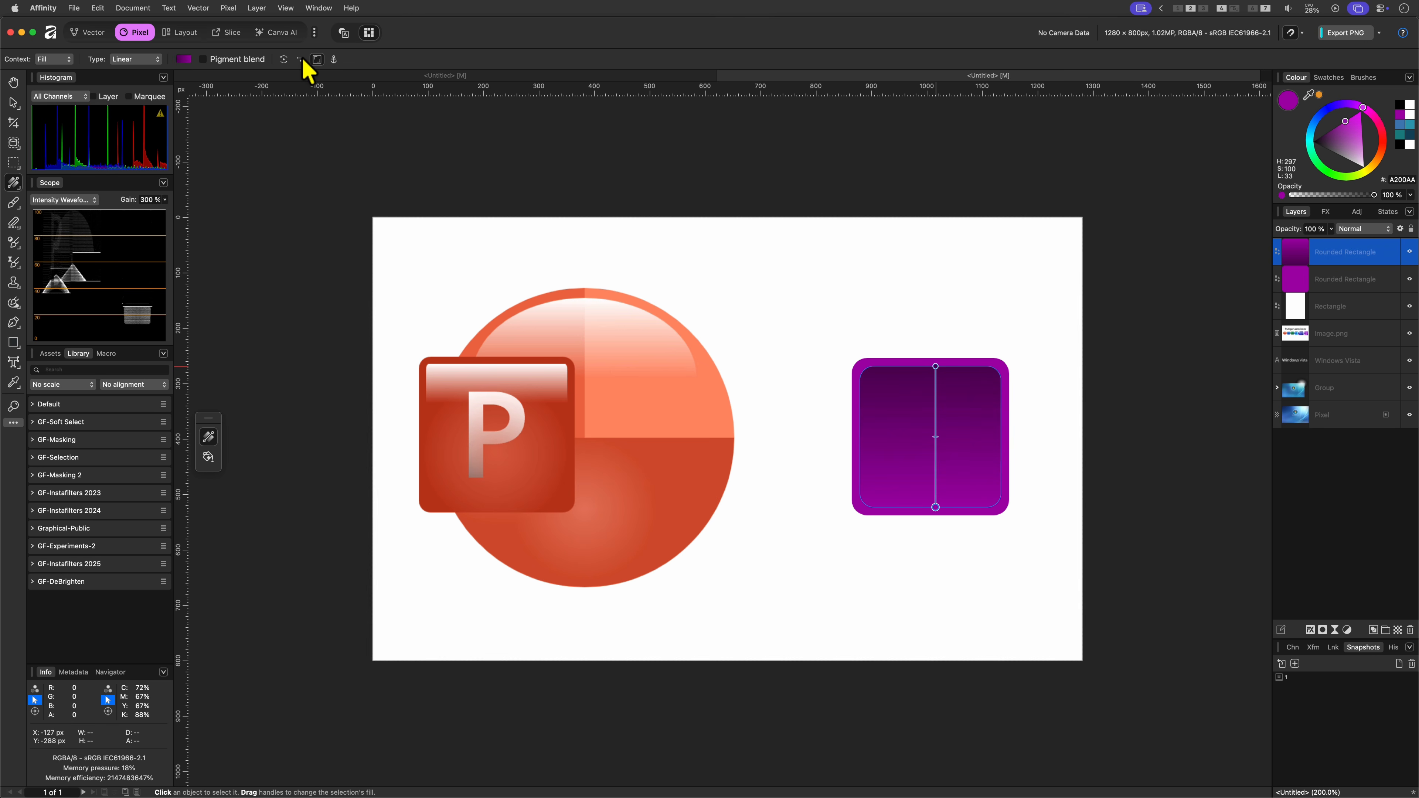
Set the inset square's upper gradient stop to white and shorten the gradient to end at mid-height.
{"action": "left_click", "coordinate": [936, 366]}
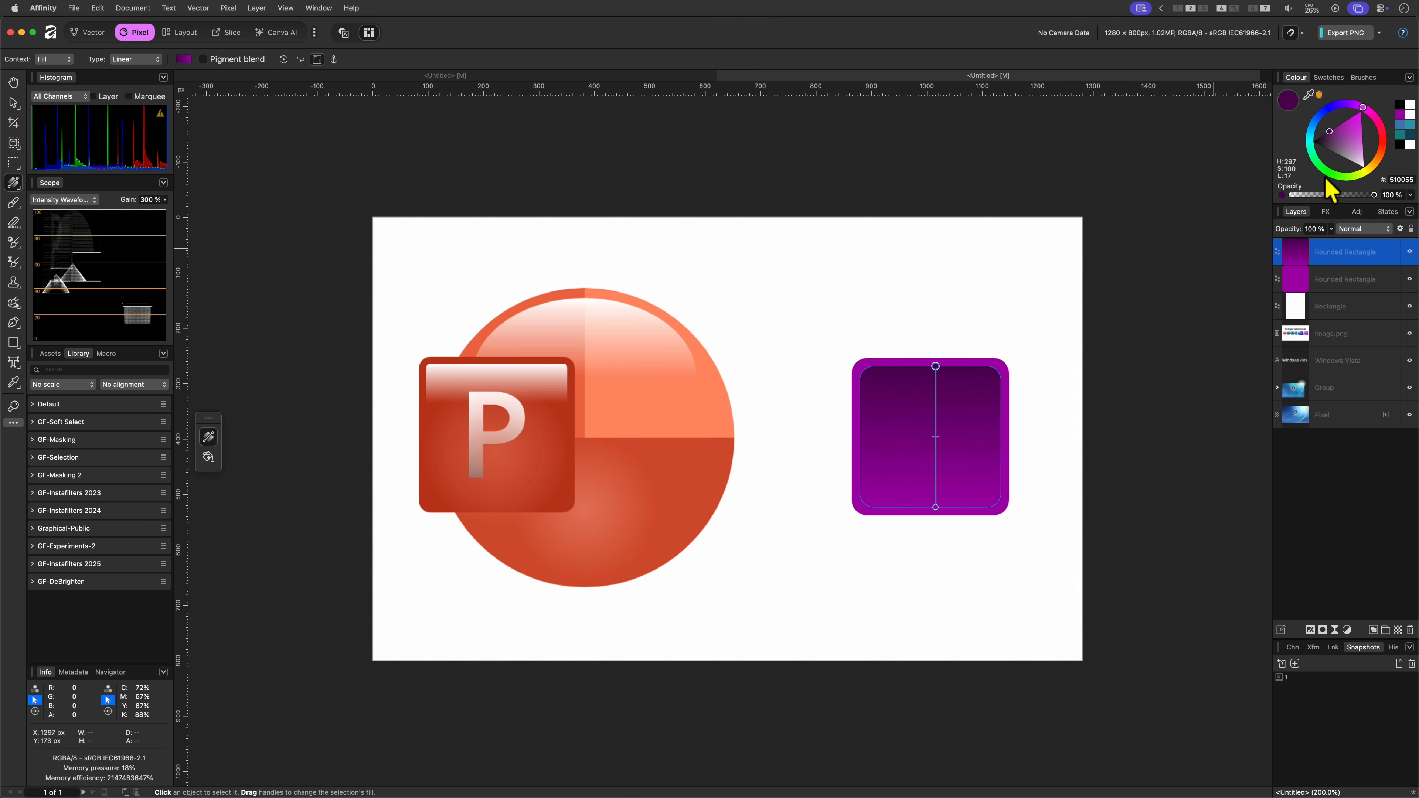
{"action": "left_click_drag", "start_coordinate": [1359, 157], "coordinate": [1388, 212]}
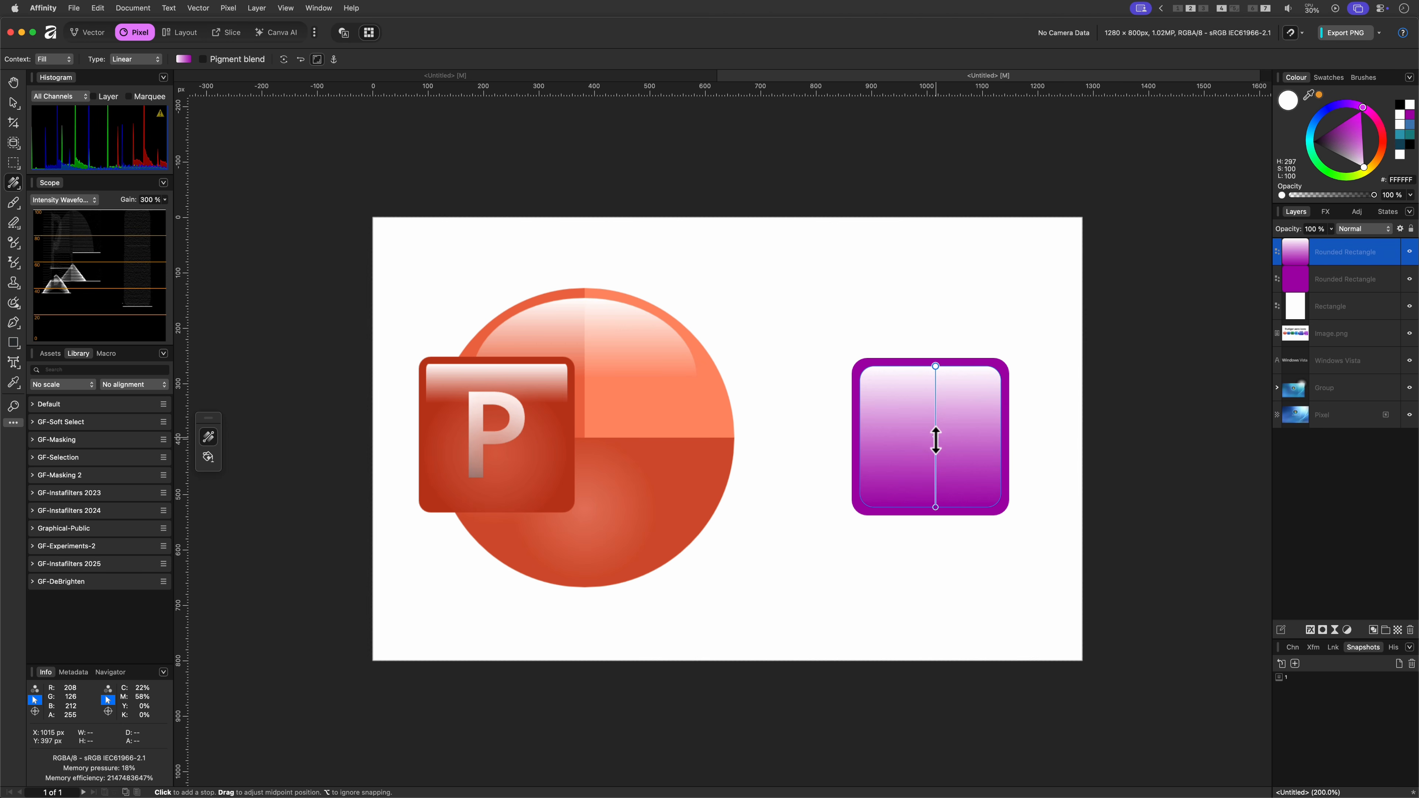
{"action": "left_click_drag", "start_coordinate": [936, 500], "coordinate": [935, 439]}
{"action": "left_click", "coordinate": [936, 367]}
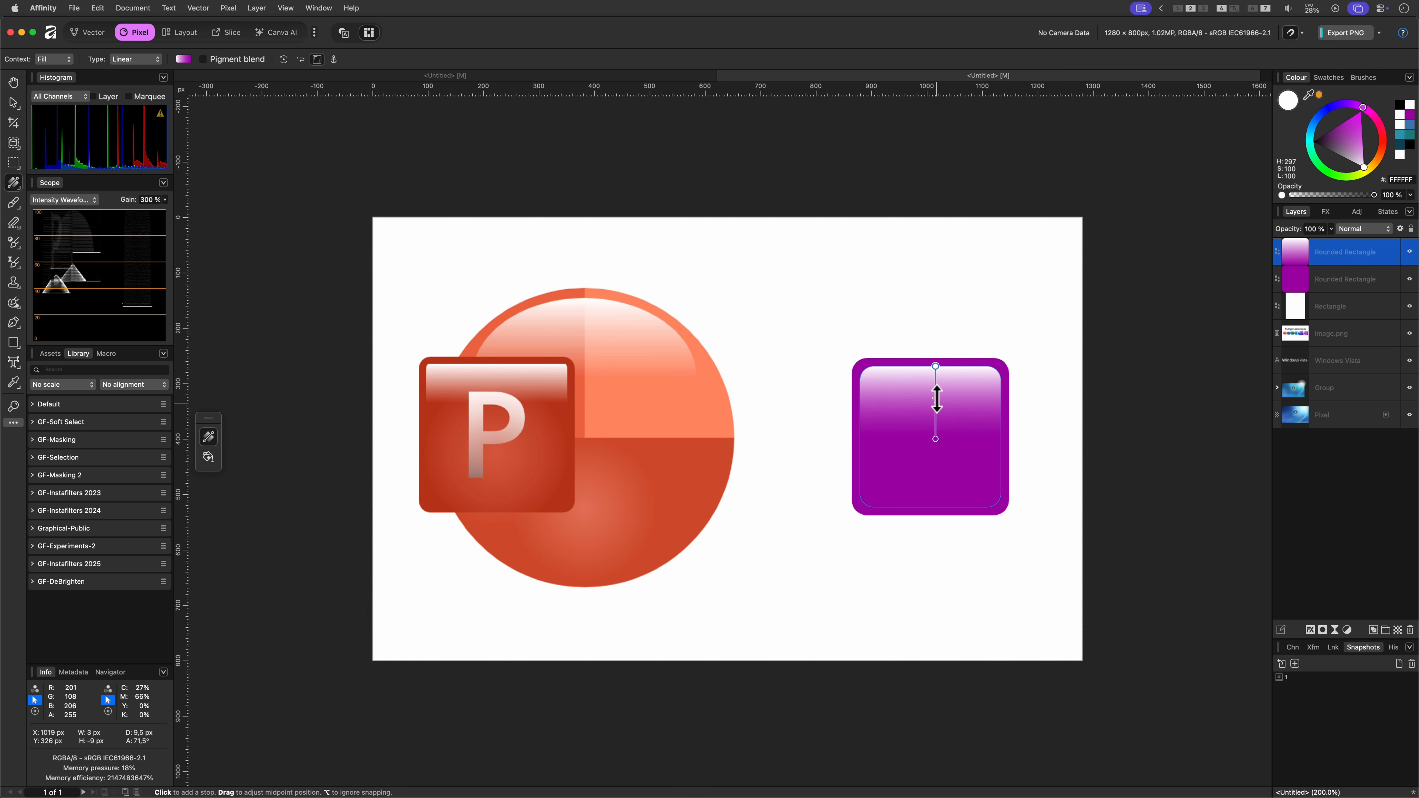
Paste the white Affinity "a" logo and centre it on the purple tile.
{"action": "key", "text": "ctrl+v"}
{"action": "left_click_drag", "start_coordinate": [933, 470], "coordinate": [943, 487]}
{"action": "left_click_drag", "start_coordinate": [948, 474], "coordinate": [947, 472]}
Apply a vertical linear gradient to the "a" logo, running from white to a pale purple tint.
{"action": "left_click", "coordinate": [13, 183]}
{"action": "mouse_move", "coordinate": [931, 392]}
{"action": "left_mouse_down"}
{"action": "mouse_move", "coordinate": [930, 476]}
{"action": "mouse_move", "coordinate": [929, 461]}
{"action": "left_mouse_up"}
{"action": "left_click", "coordinate": [931, 393]}
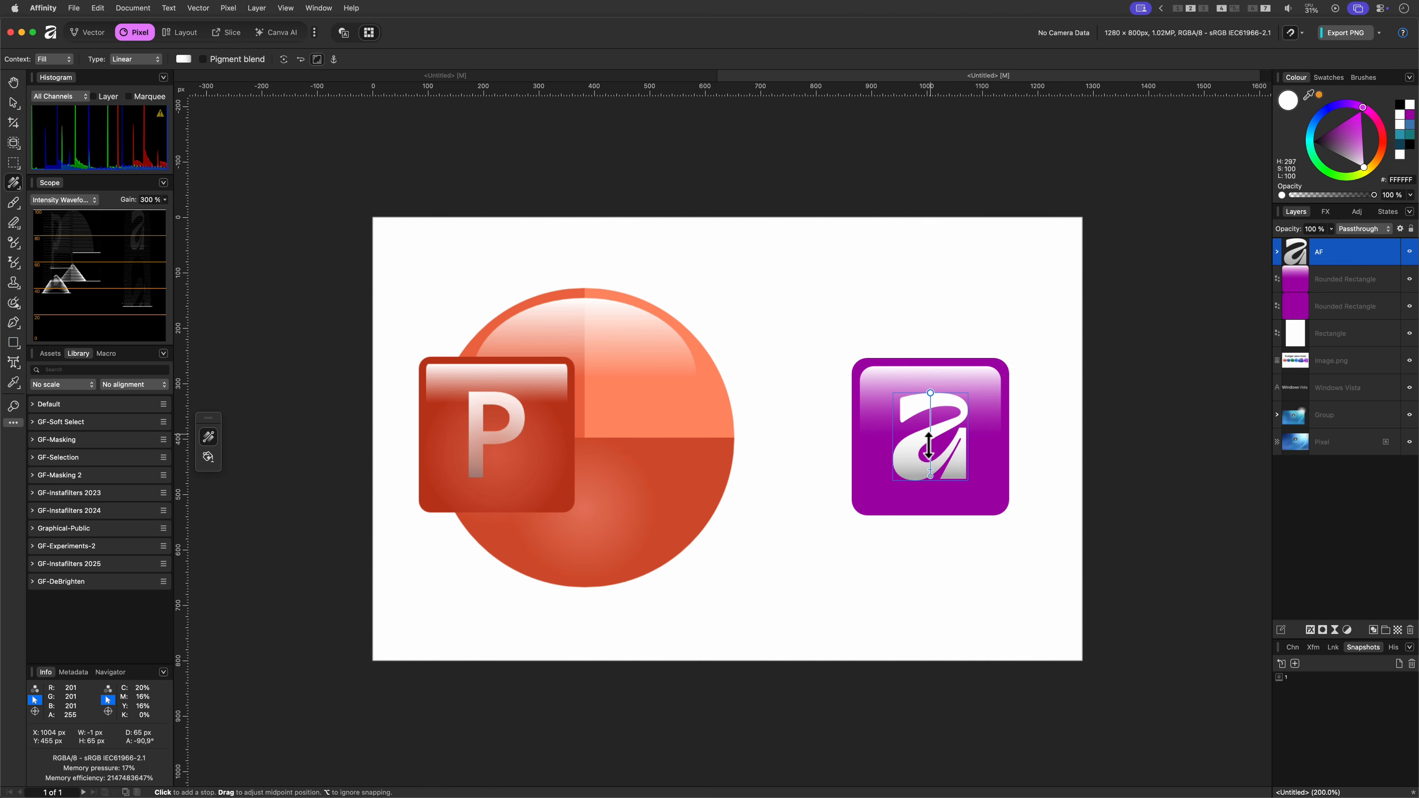
{"action": "key", "text": "super+z"}
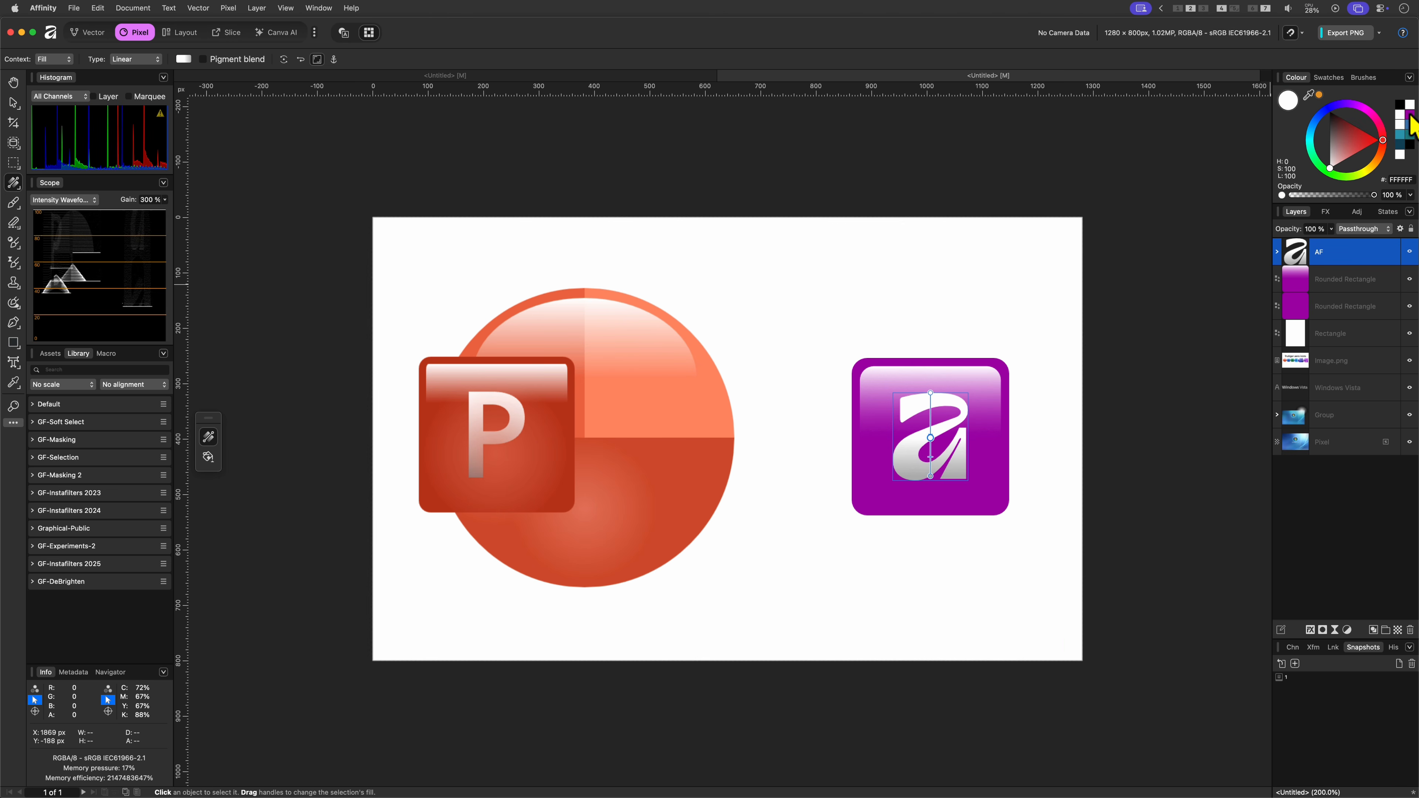
{"action": "left_click", "coordinate": [1410, 115]}
{"action": "left_click_drag", "start_coordinate": [1347, 119], "coordinate": [1370, 168]}
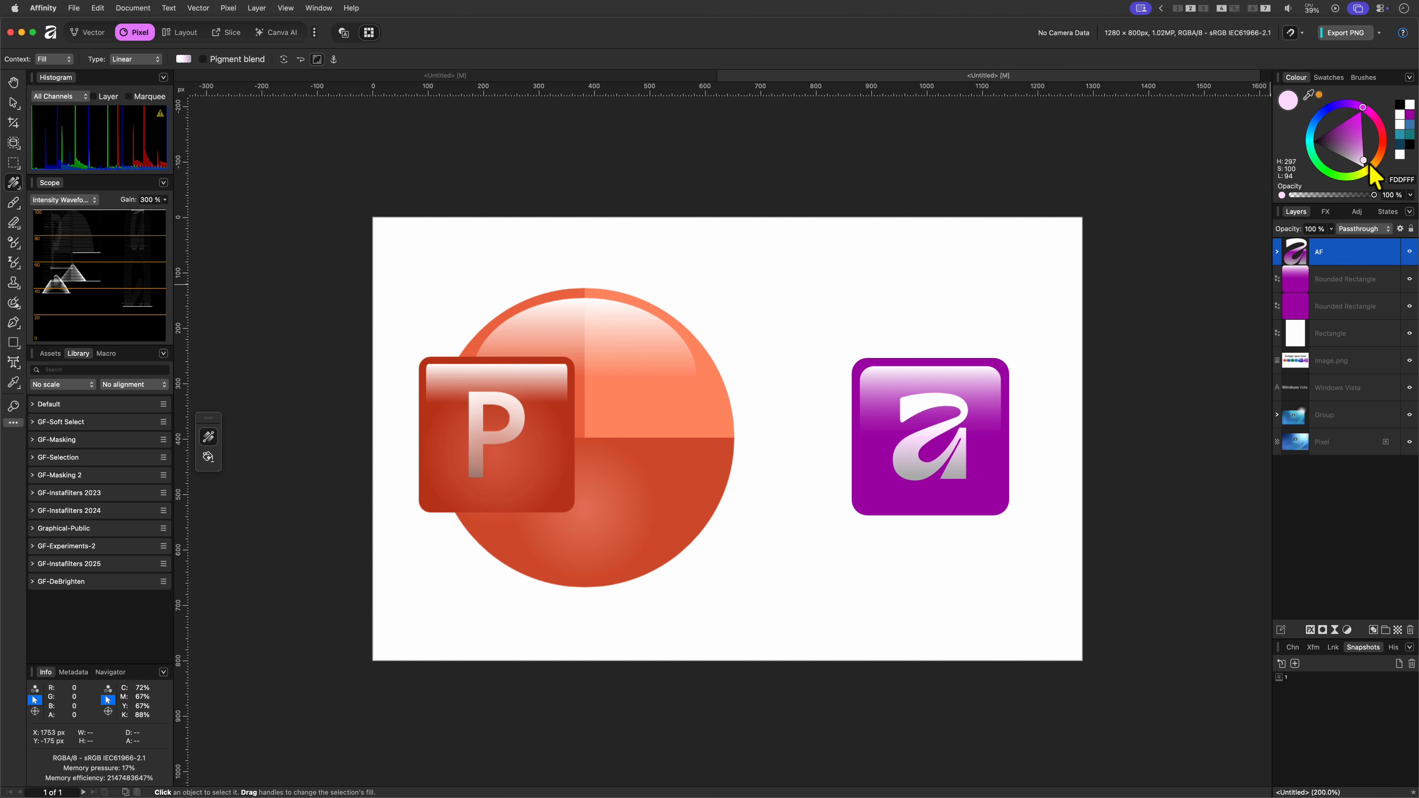
{"action": "left_click_drag", "start_coordinate": [930, 456], "coordinate": [931, 465]}
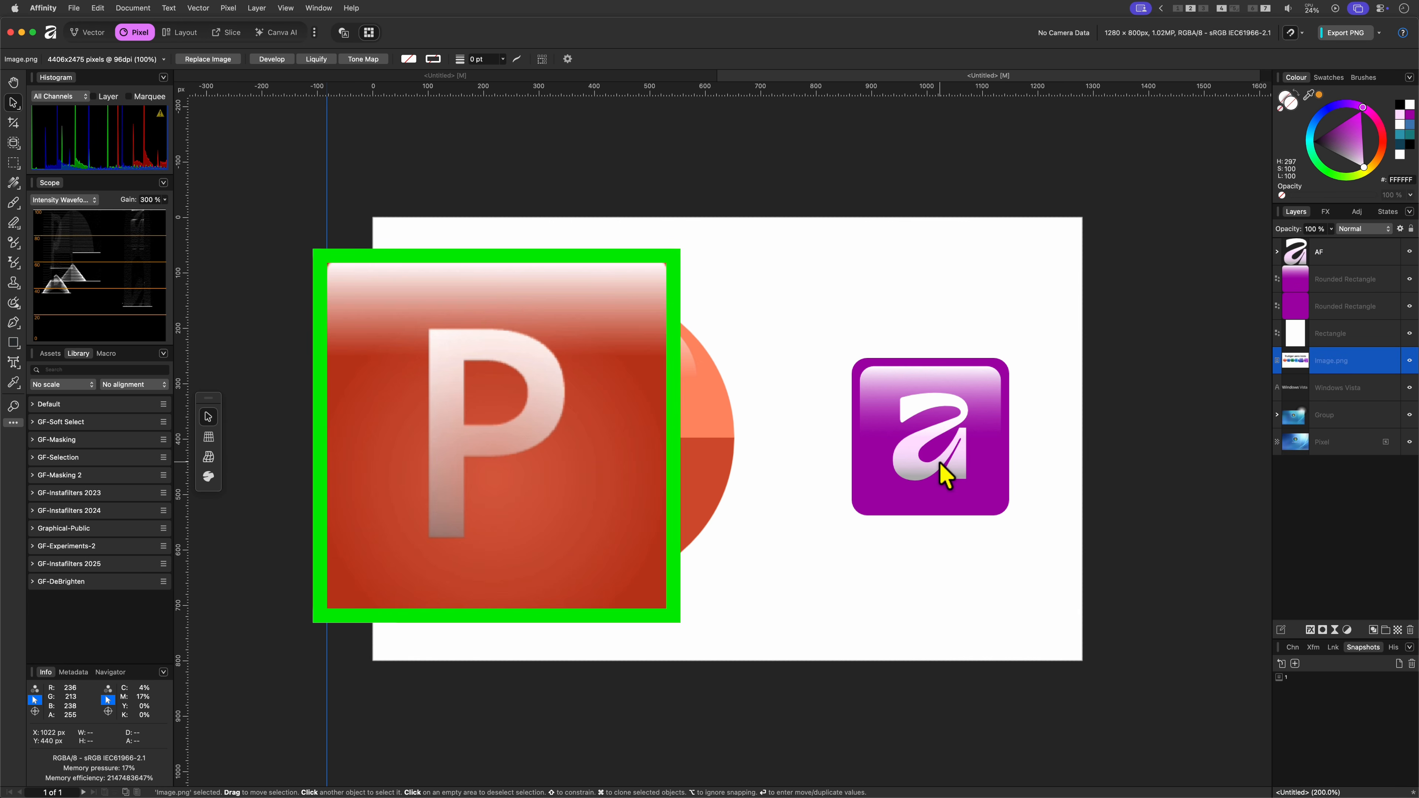
Draw an ellipse over the tile's lower half, beneath the logo, and give it an elliptical gradient fading from its centre.
{"action": "left_click", "coordinate": [1335, 279]}
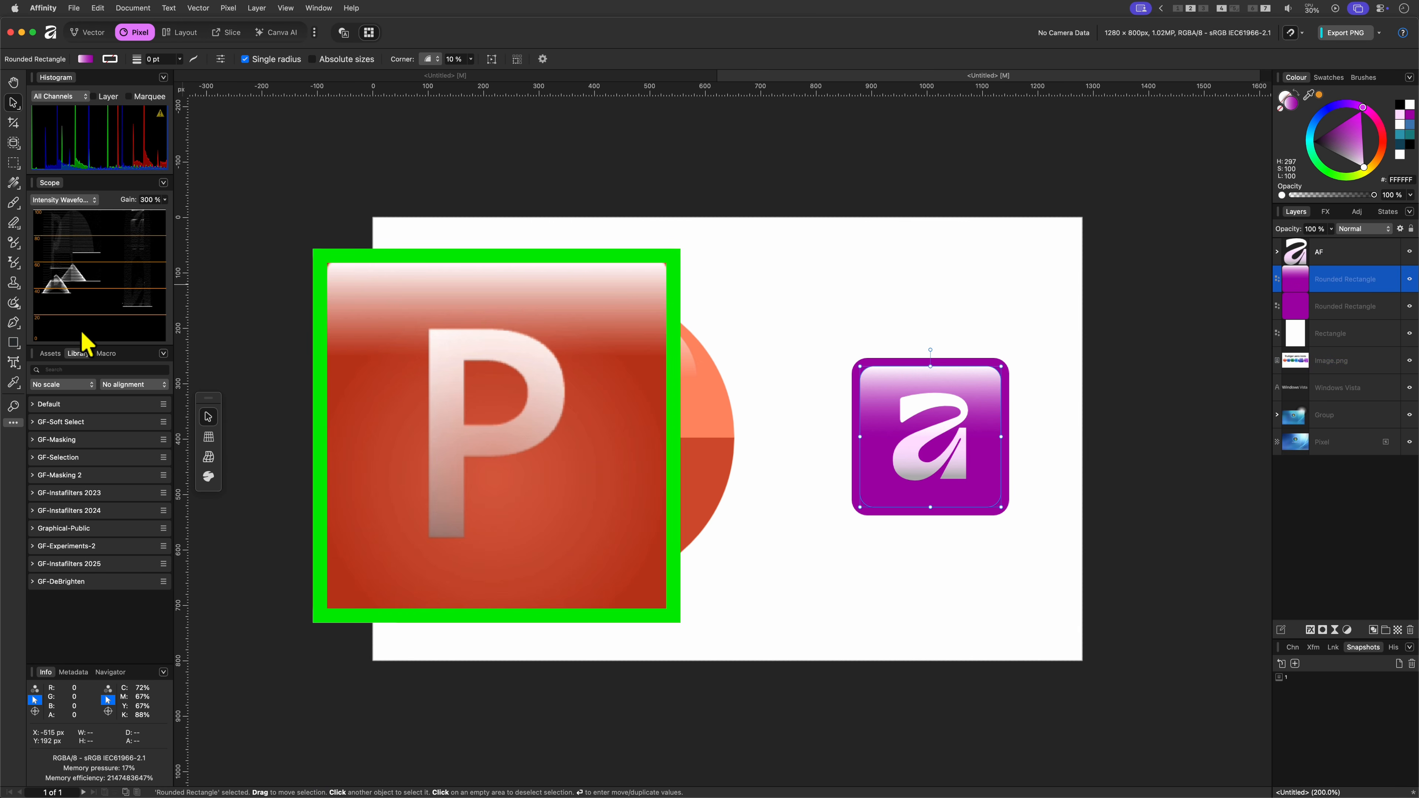
{"action": "left_click", "coordinate": [21, 353]}
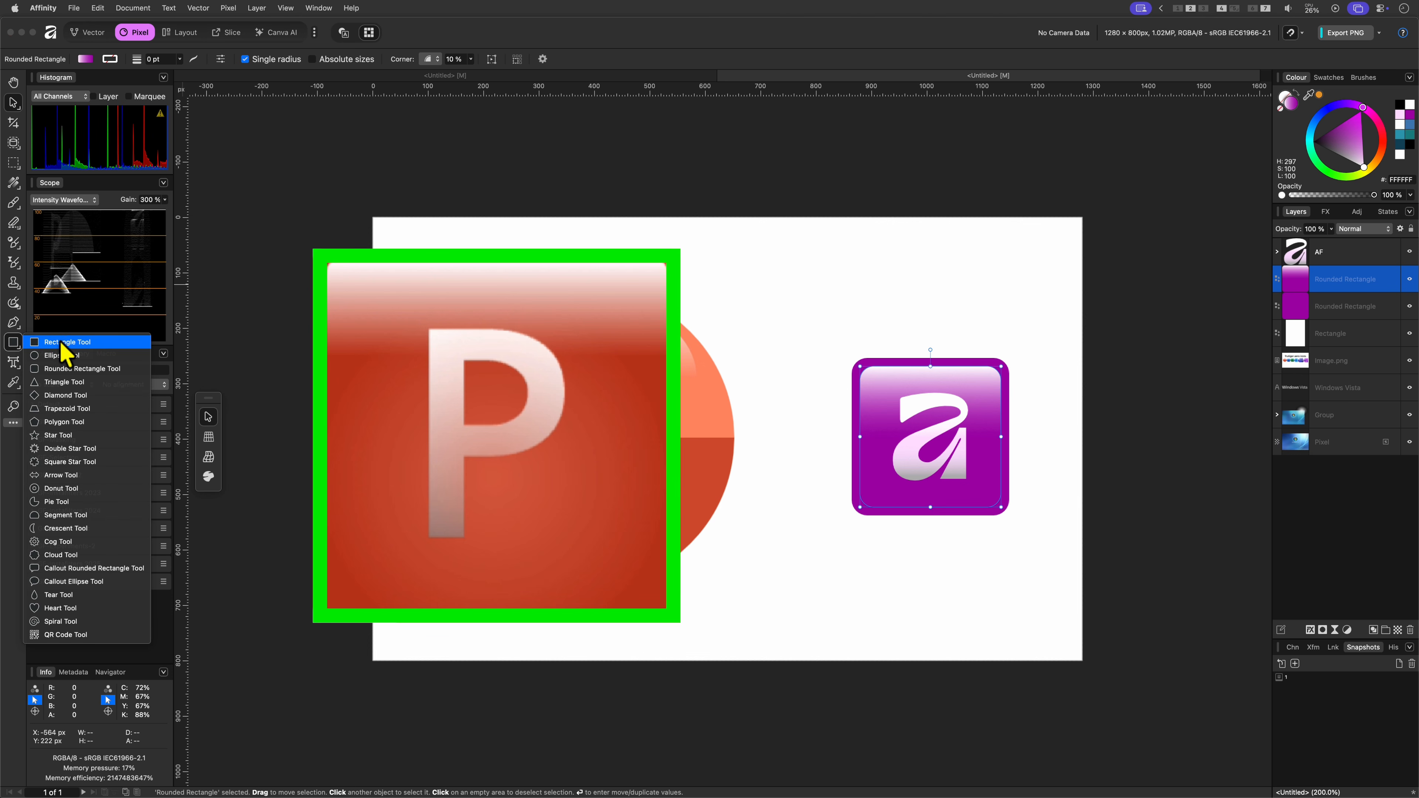
{"action": "left_click", "coordinate": [61, 366]}
{"action": "left_click_drag", "start_coordinate": [876, 437], "coordinate": [1015, 517]}
{"action": "key", "text": "g"}
{"action": "left_click_drag", "start_coordinate": [931, 461], "coordinate": [1001, 461]}
Set the ellipse's blend mode to Screen, enlarge it past the tile's edges and lower its opacity to 28%.
{"action": "left_click", "coordinate": [1363, 229]}
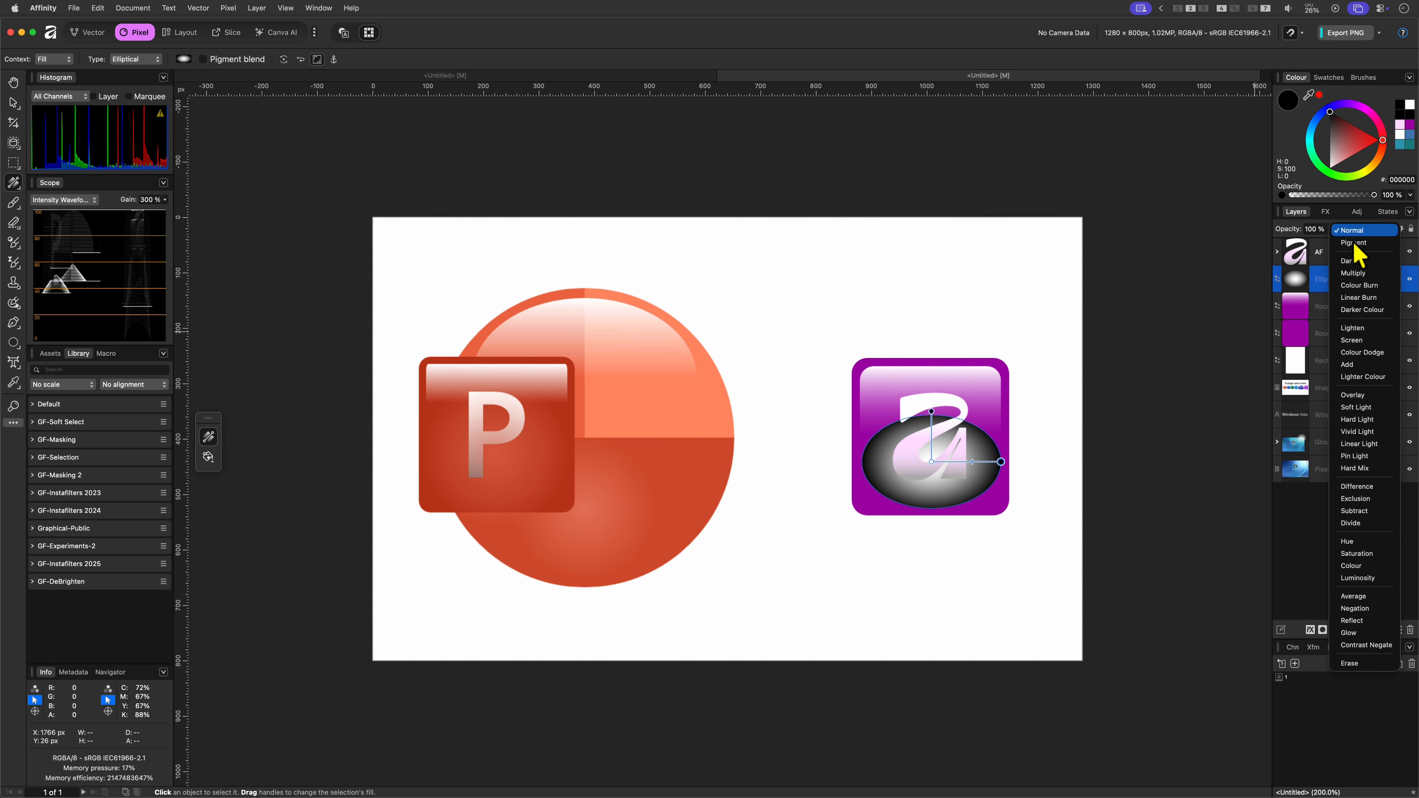
{"action": "left_click", "coordinate": [1352, 340]}
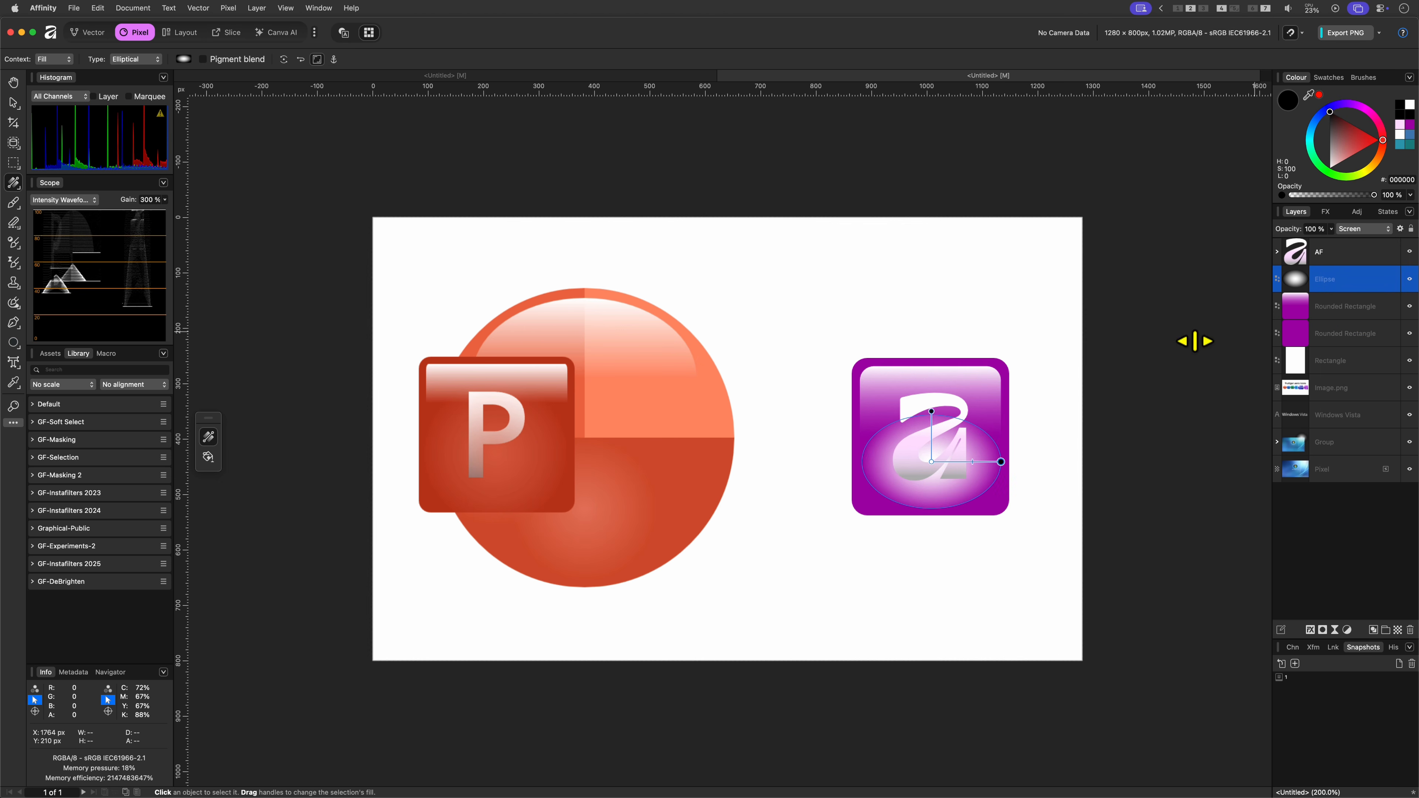
{"action": "key", "text": "v"}
{"action": "left_click", "coordinate": [1143, 338]}
{"action": "left_click", "coordinate": [1296, 279]}
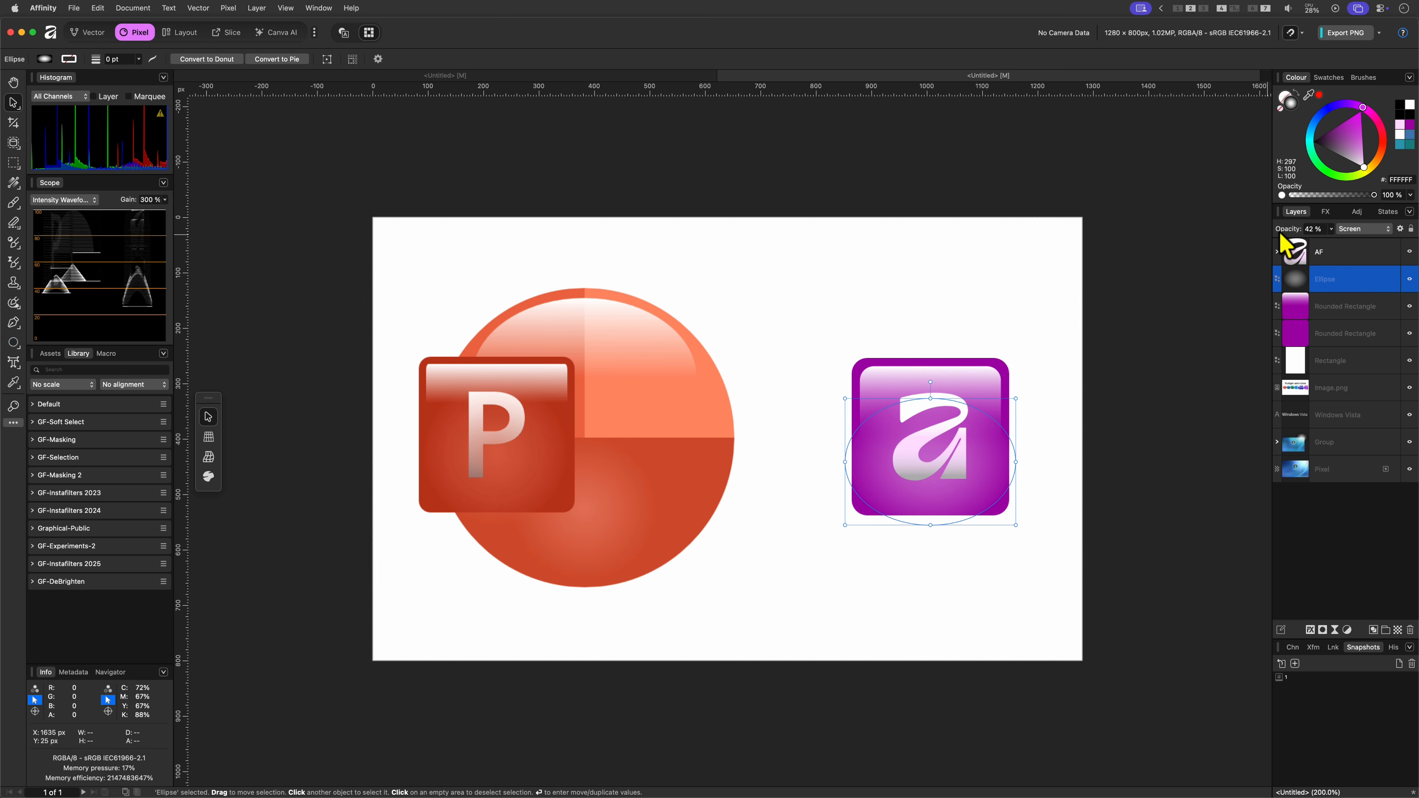
{"action": "left_click_drag", "start_coordinate": [1279, 232], "coordinate": [1270, 233]}
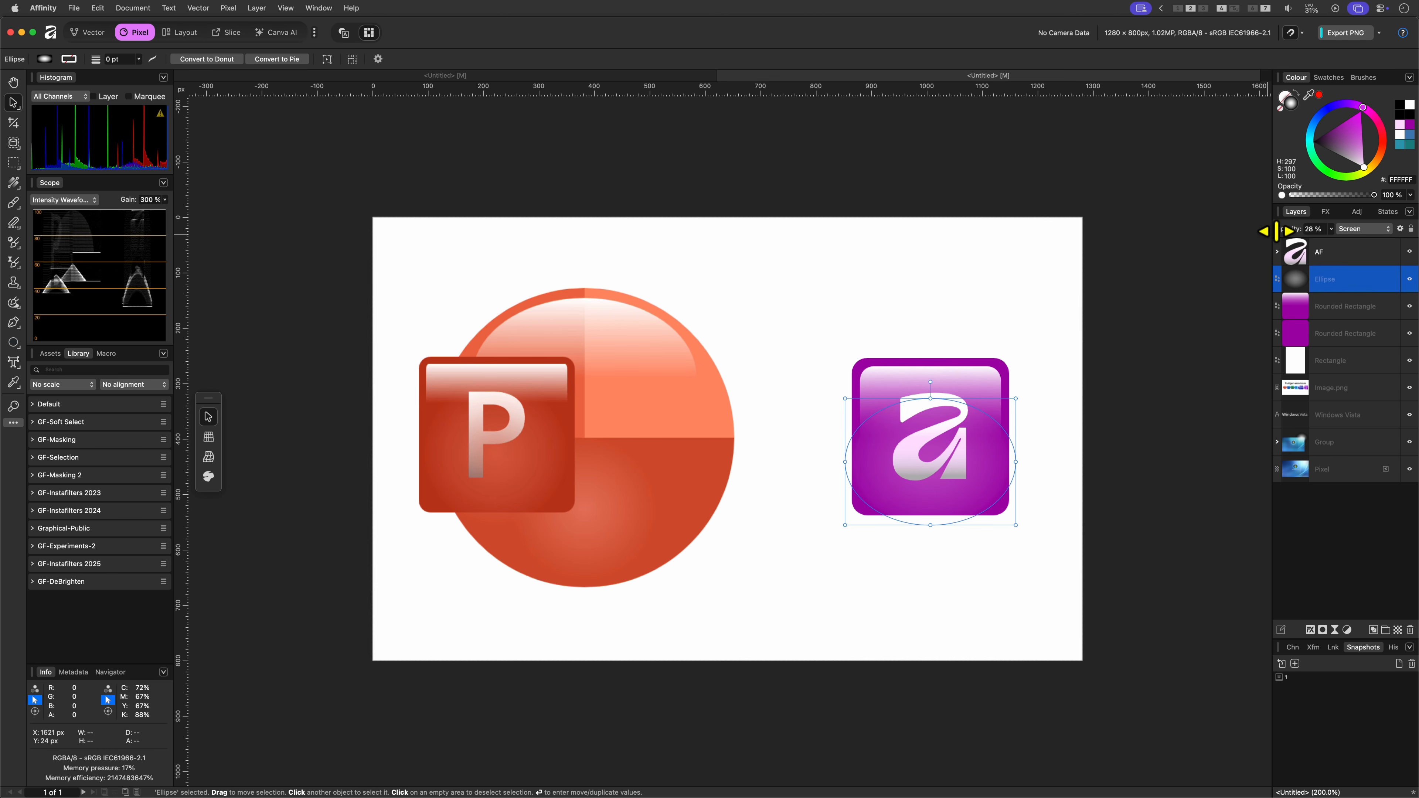
{"action": "left_click", "coordinate": [1152, 316]}
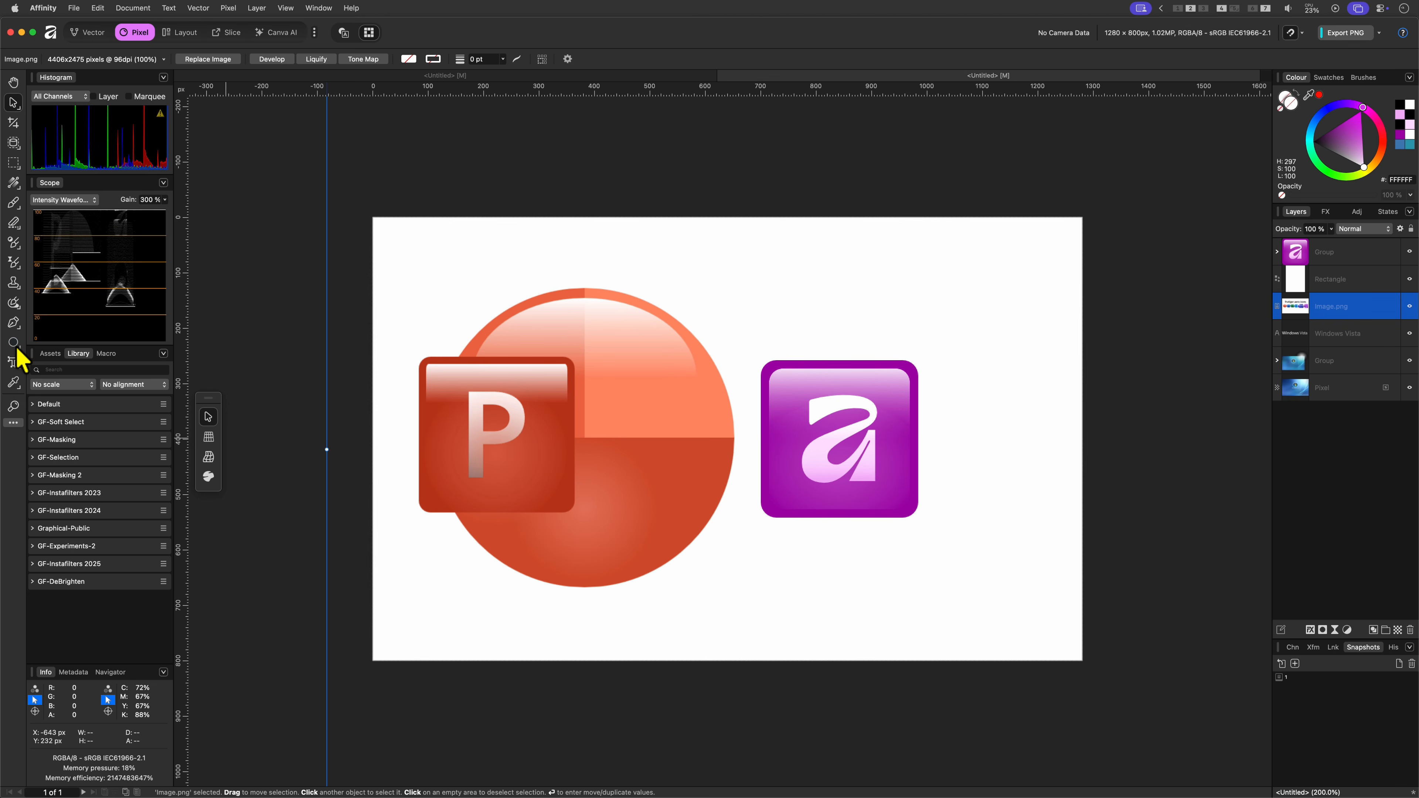
Draw a closed, straight-edged letter A outline beside the tile with the Pen tool.
{"action": "key", "text": "p"}
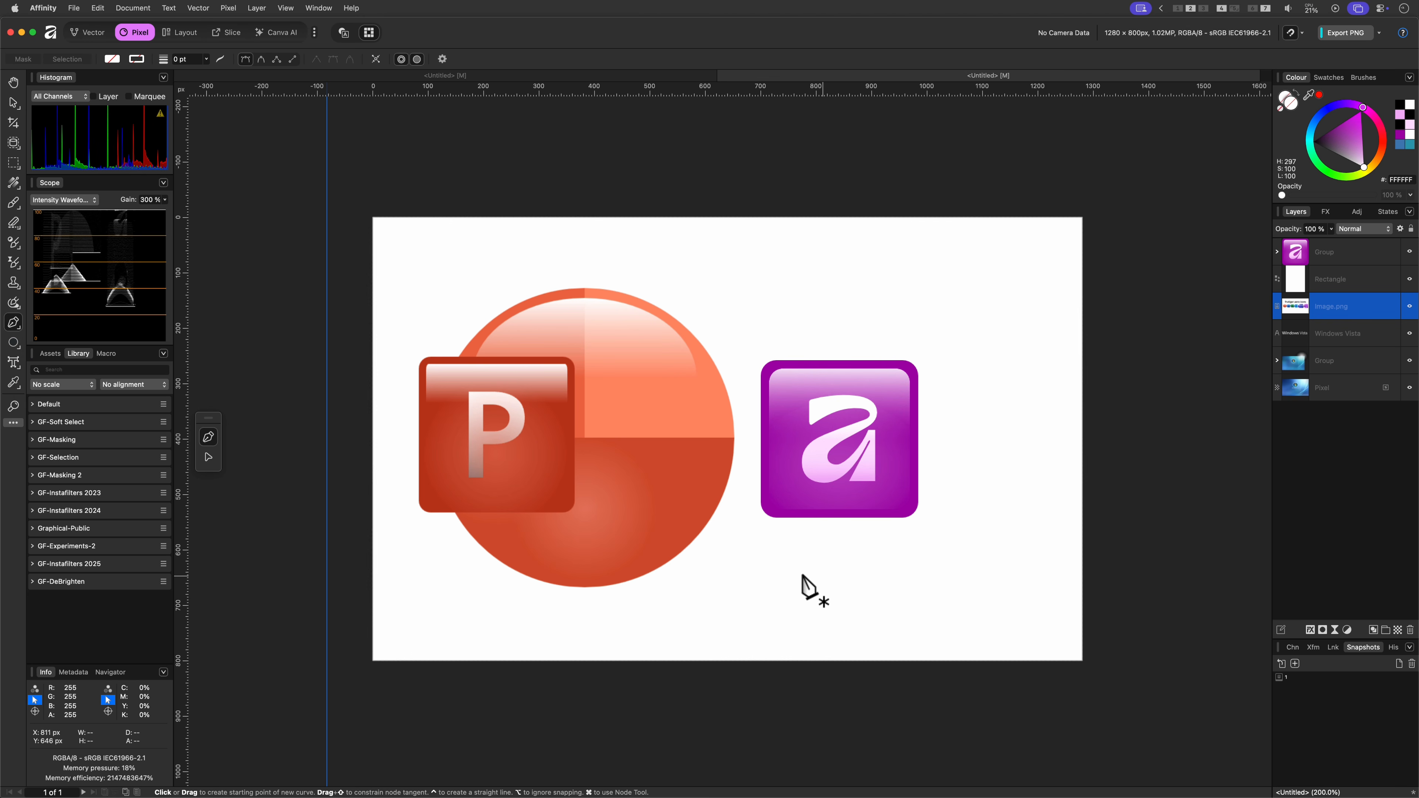
{"action": "left_click", "coordinate": [786, 576]}
{"action": "left_click", "coordinate": [919, 287]}
{"action": "left_click", "coordinate": [1070, 590]}
{"action": "left_click", "coordinate": [964, 577]}
{"action": "left_click", "coordinate": [918, 522]}
{"action": "left_click", "coordinate": [881, 576]}
{"action": "left_click", "coordinate": [786, 576]}
Reposition the outline's nodes to form a half-A shape with a flat top, vertical right side and inner notch.
{"action": "key", "text": "a"}
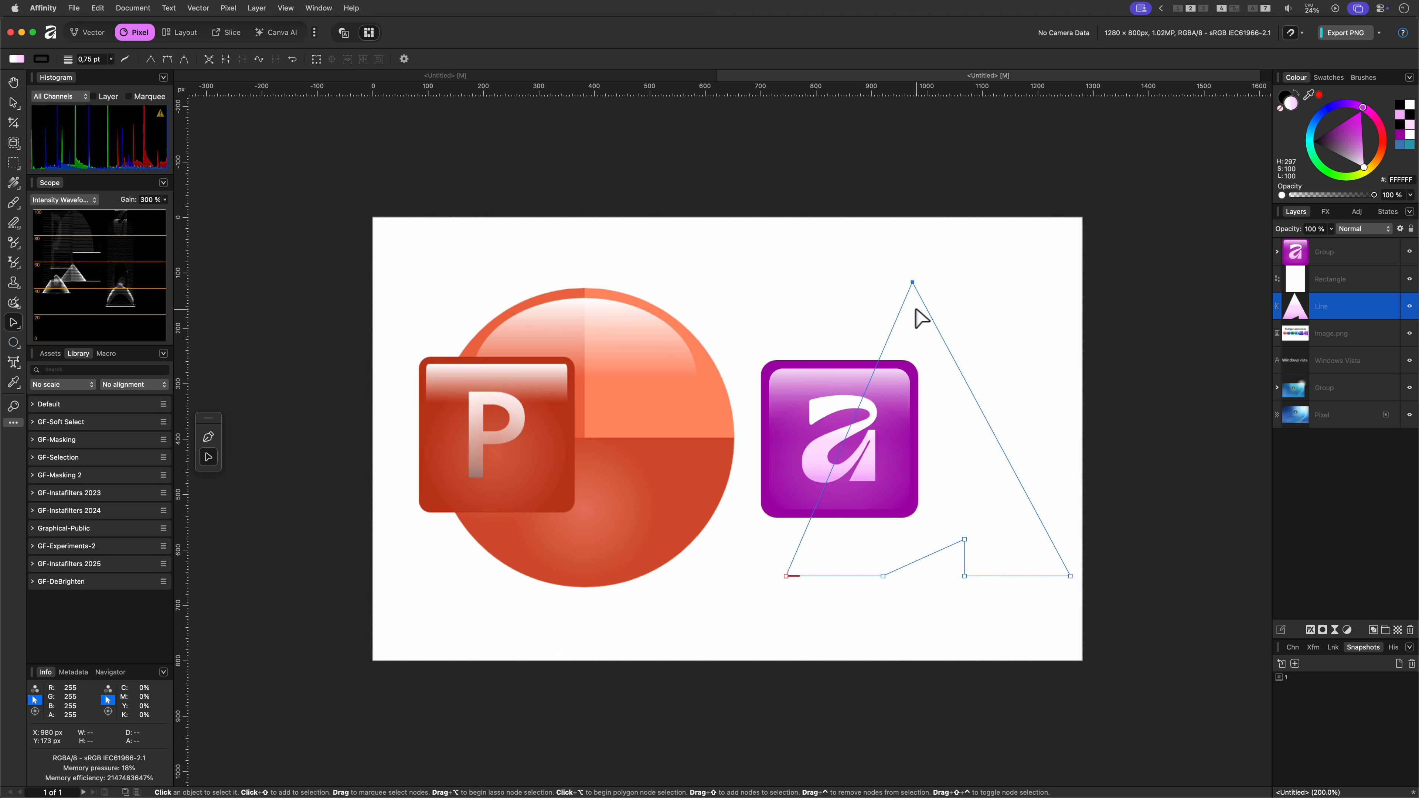
{"action": "left_click_drag", "start_coordinate": [949, 559], "coordinate": [1084, 594]}
{"action": "left_click_drag", "start_coordinate": [964, 576], "coordinate": [950, 575]}
{"action": "left_click_drag", "start_coordinate": [918, 523], "coordinate": [949, 450]}
{"action": "left_click_drag", "start_coordinate": [971, 395], "coordinate": [1002, 280]}
{"action": "left_click_drag", "start_coordinate": [1055, 576], "coordinate": [1002, 576]}
Move the letter shape above the white rectangle but behind the tile, and fill it with dark purple (#7B0881).
{"action": "key", "text": "v"}
{"action": "key", "text": "super+bracketright"}
{"action": "left_click", "coordinate": [1400, 134]}
{"action": "left_click_drag", "start_coordinate": [1345, 124], "coordinate": [1337, 128]}
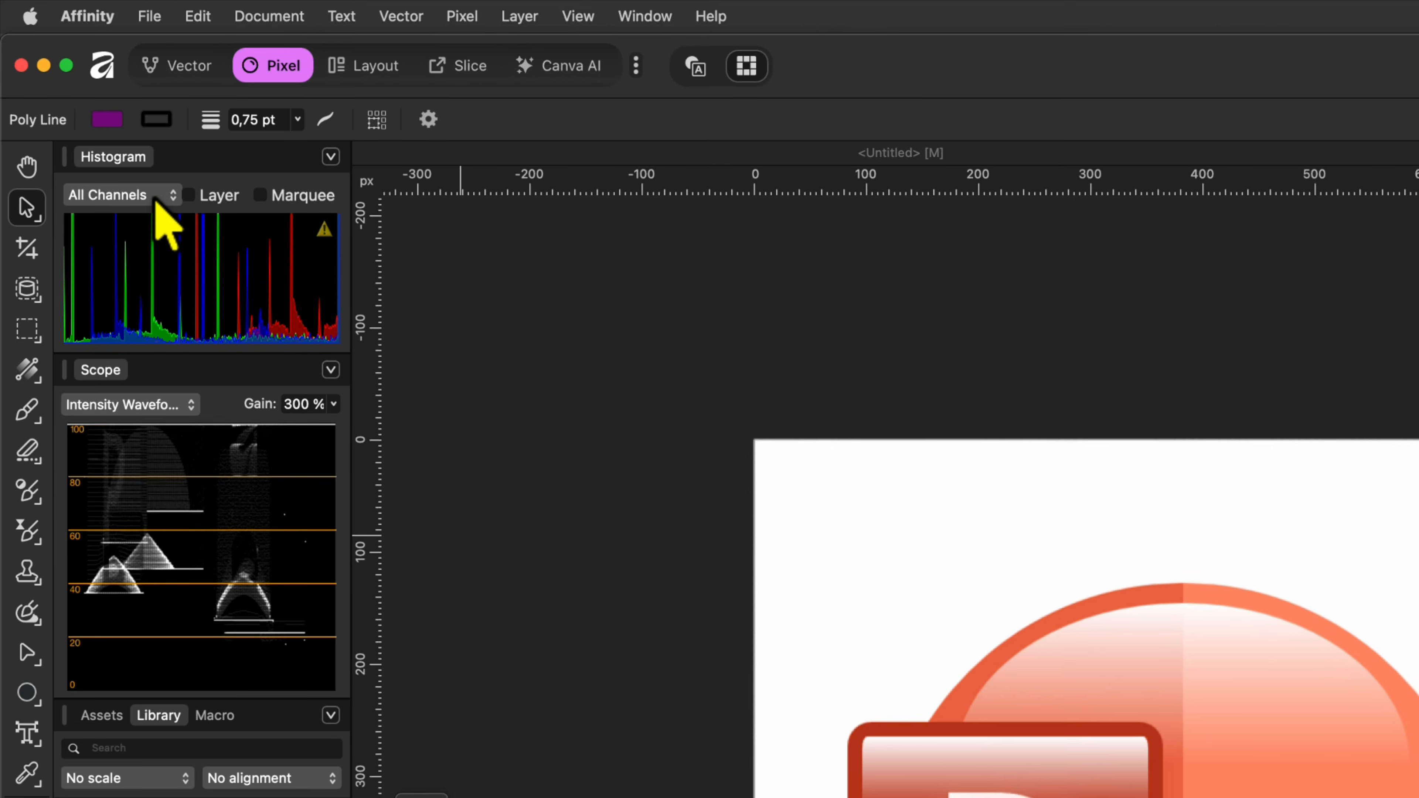
Round the letter shape's corners with the Corner tool and stretch the shape wider to the right.
{"action": "left_click", "coordinate": [88, 33]}
{"action": "left_click", "coordinate": [29, 289]}
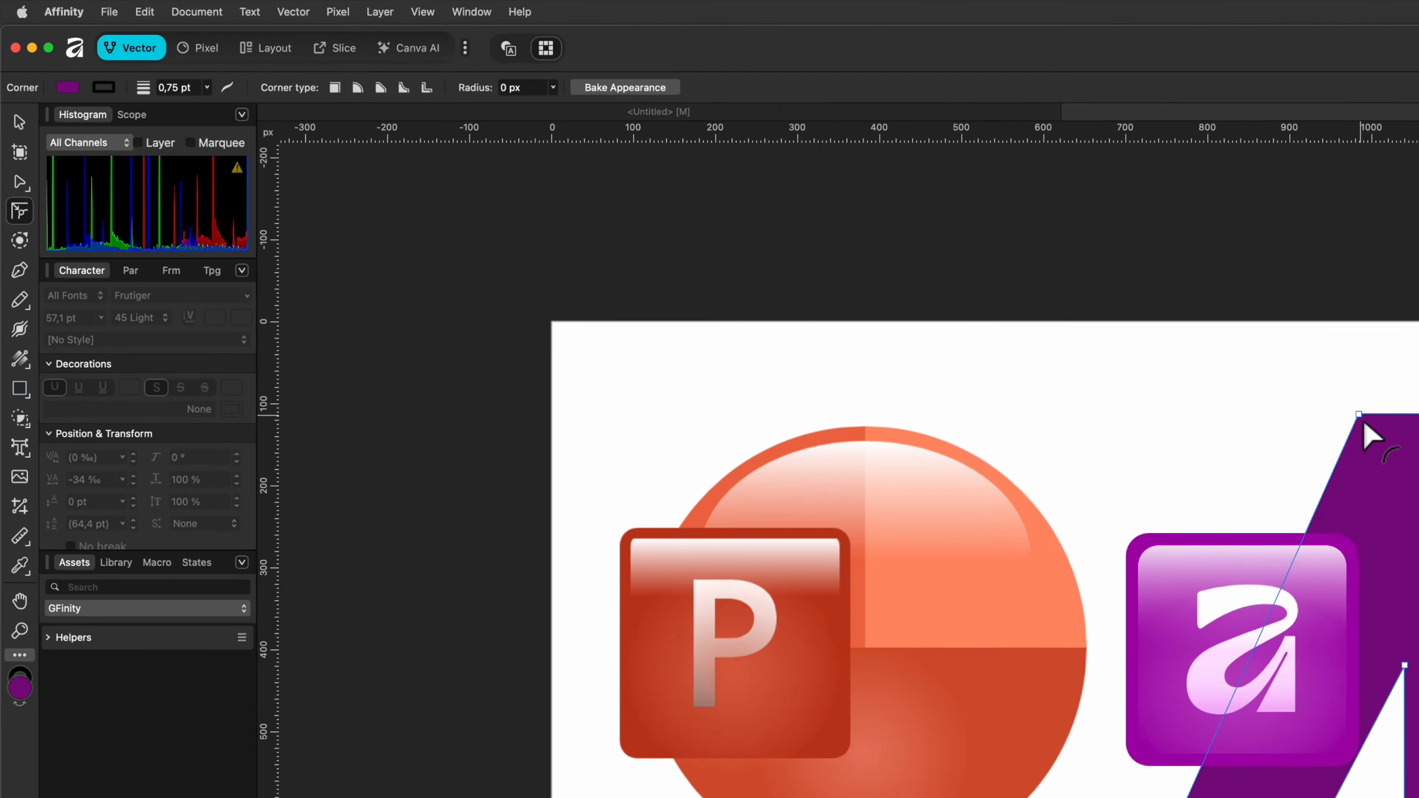
{"action": "left_click_drag", "start_coordinate": [918, 280], "coordinate": [932, 297]}
{"action": "left_click_drag", "start_coordinate": [883, 575], "coordinate": [874, 562]}
{"action": "left_click_drag", "start_coordinate": [949, 576], "coordinate": [959, 566]}
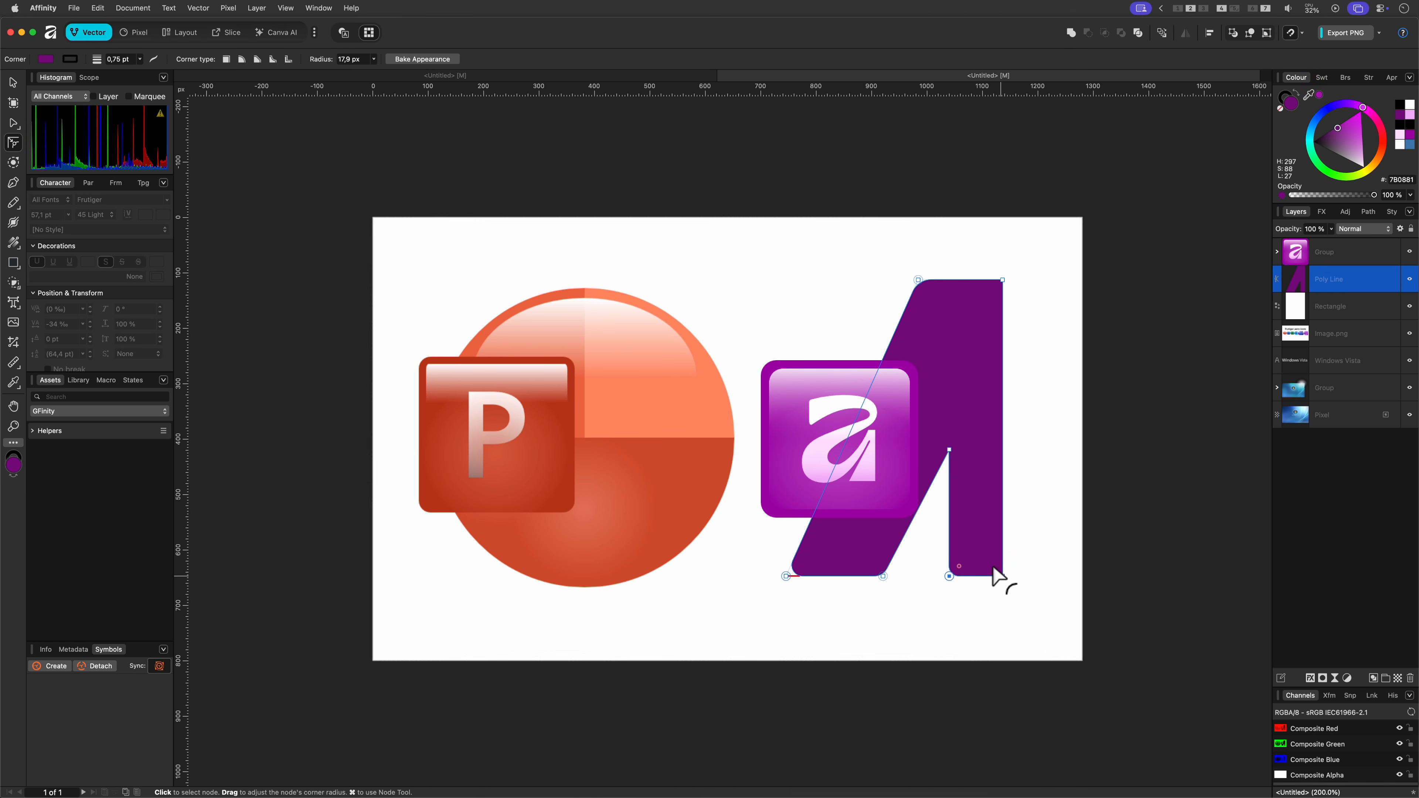
{"action": "left_click", "coordinate": [14, 82]}
{"action": "left_click_drag", "start_coordinate": [1003, 427], "coordinate": [1060, 427]}
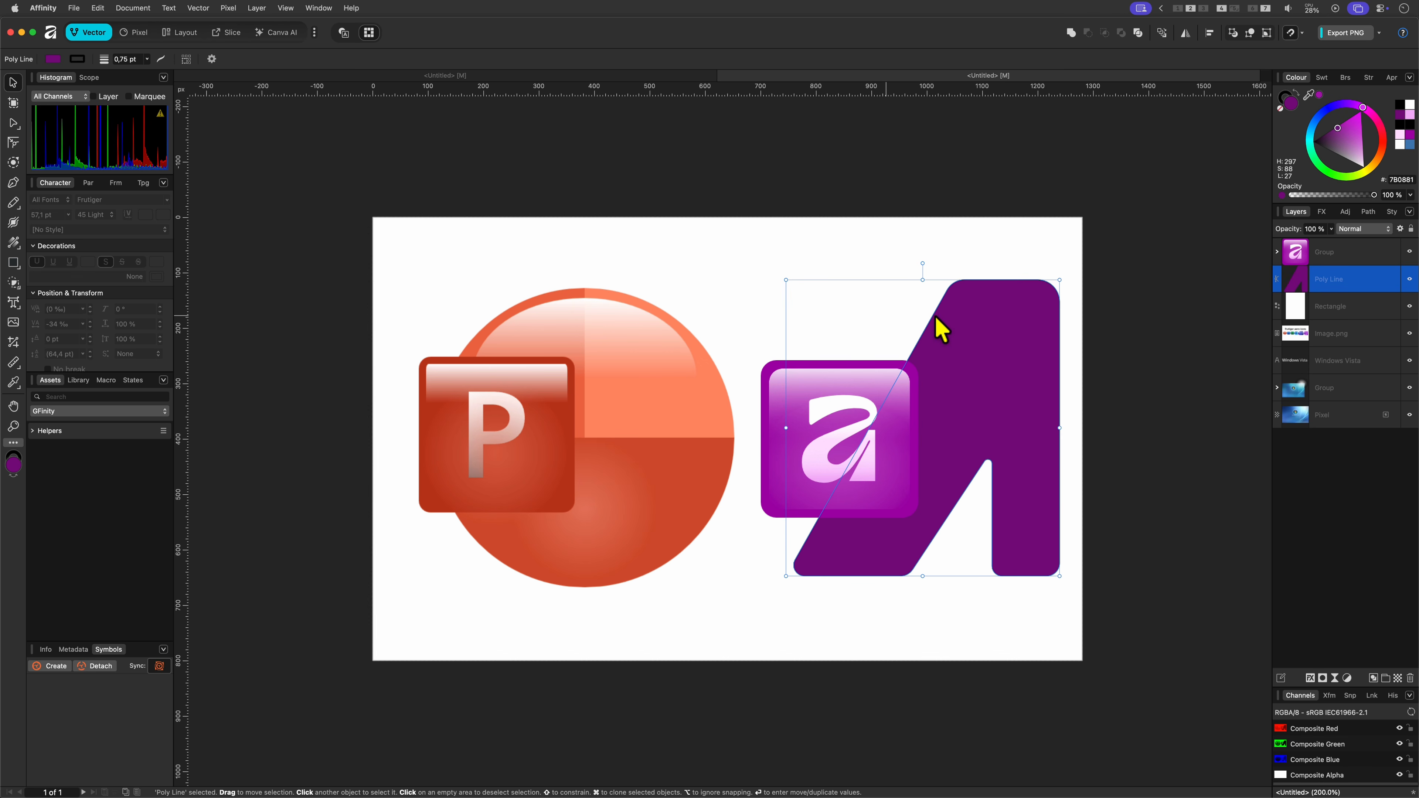
Duplicate the letter shape and recolour the copy light pink.
{"action": "key", "text": "super+2"}
{"action": "key", "text": "super+j"}
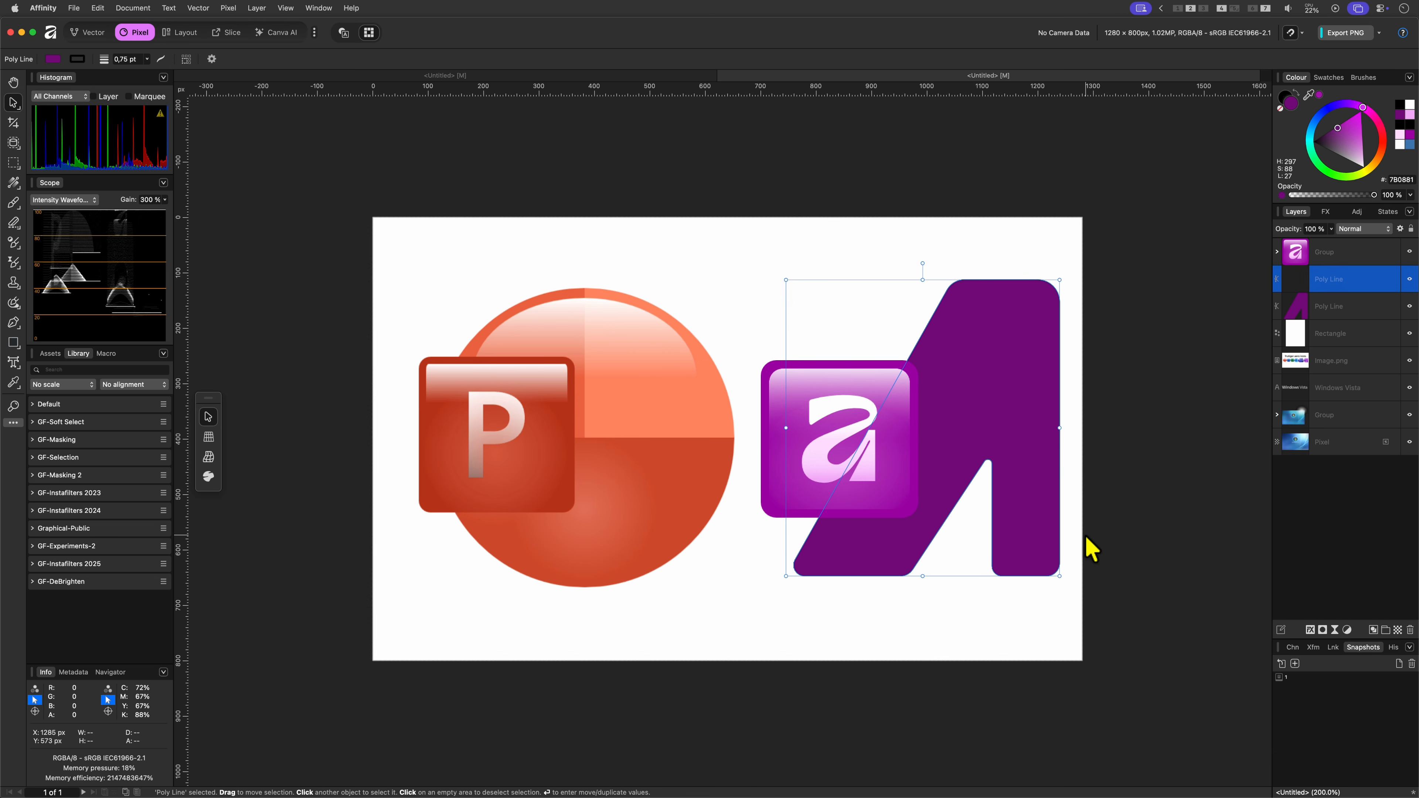
{"action": "left_click_drag", "start_coordinate": [1060, 576], "coordinate": [1051, 560]}
{"action": "key", "text": "super+z"}
{"action": "left_click_drag", "start_coordinate": [1359, 148], "coordinate": [1366, 137]}
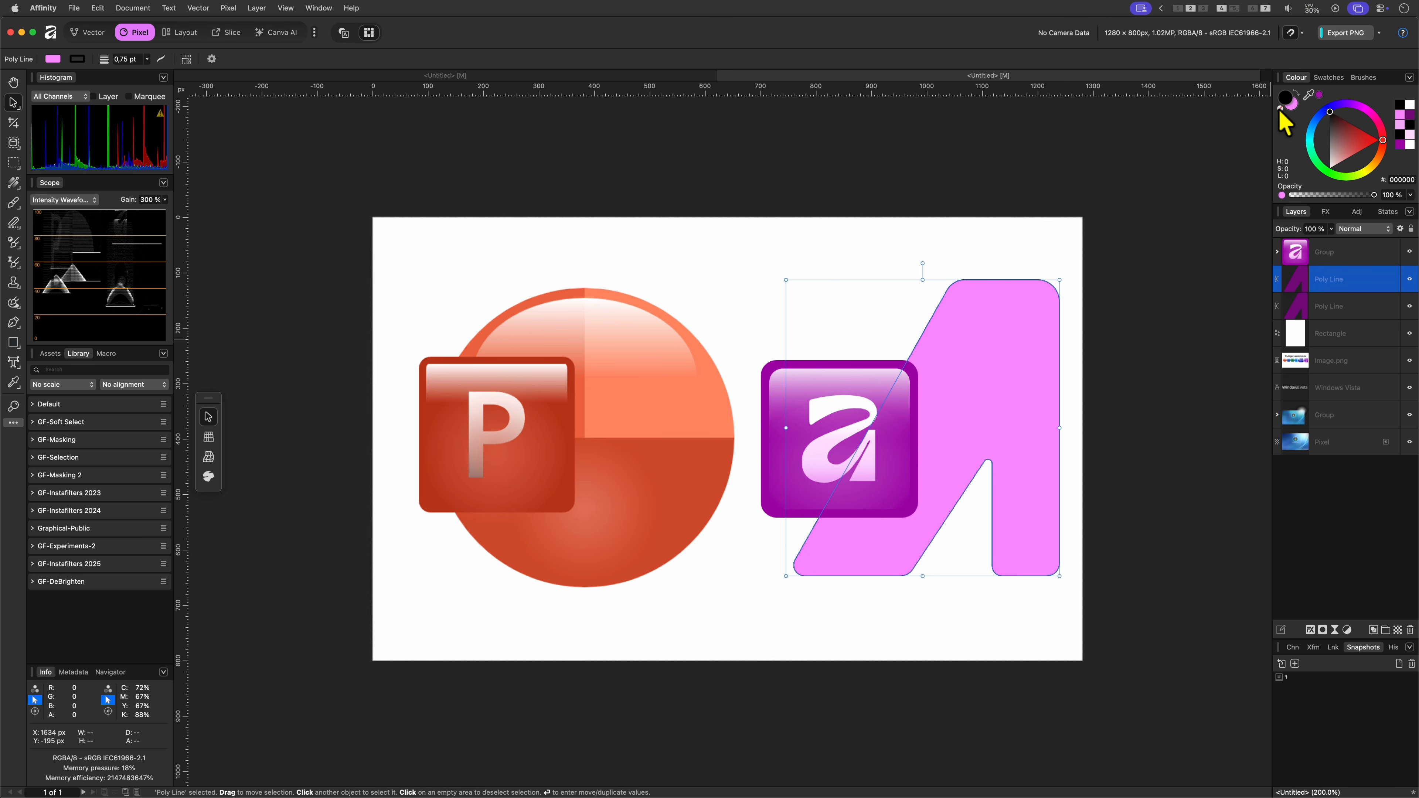
Inset the copied letter shape by -18.1 px with the Contour tool and fill it with purple (#A914B1).
{"action": "left_click", "coordinate": [91, 33]}
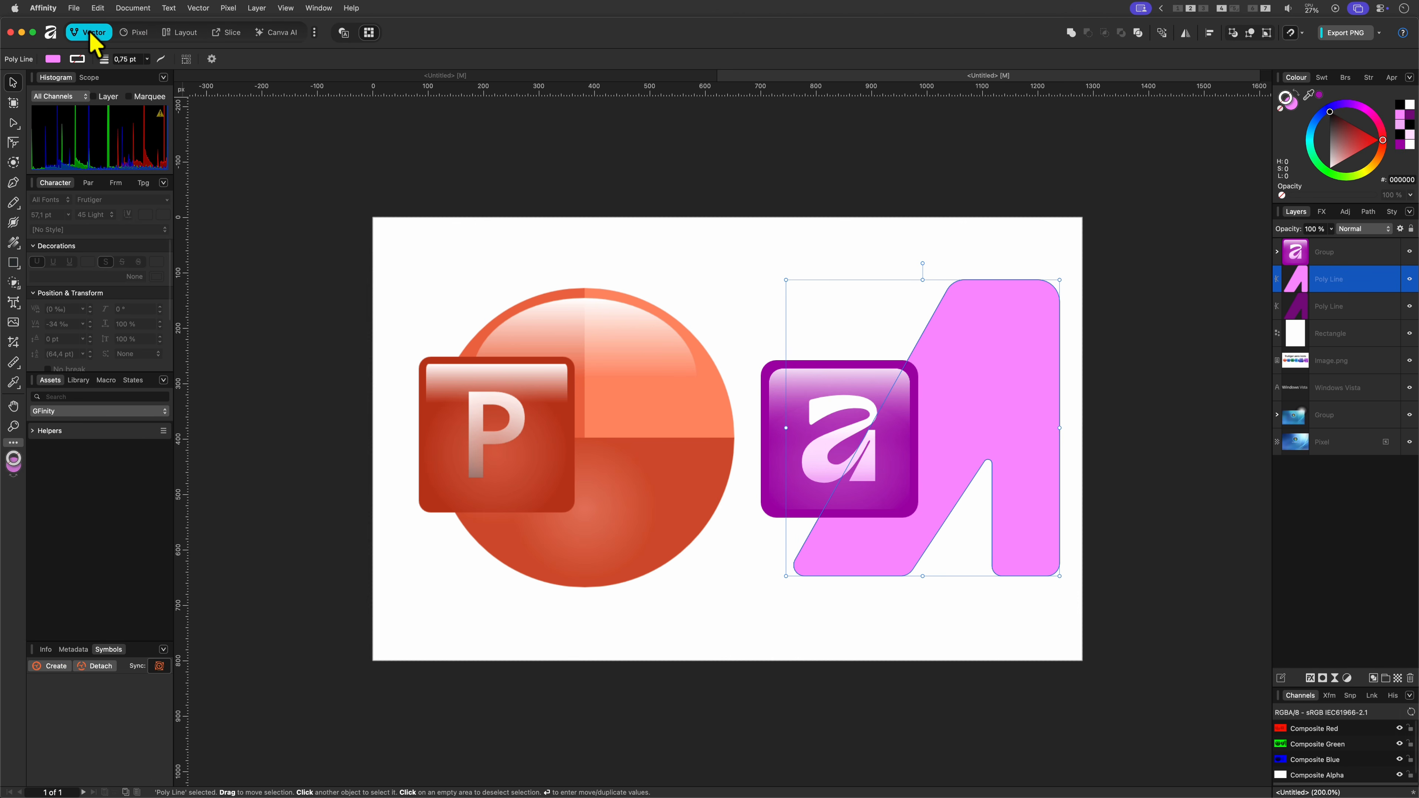
{"action": "left_click", "coordinate": [14, 162]}
{"action": "left_click_drag", "start_coordinate": [916, 380], "coordinate": [896, 369]}
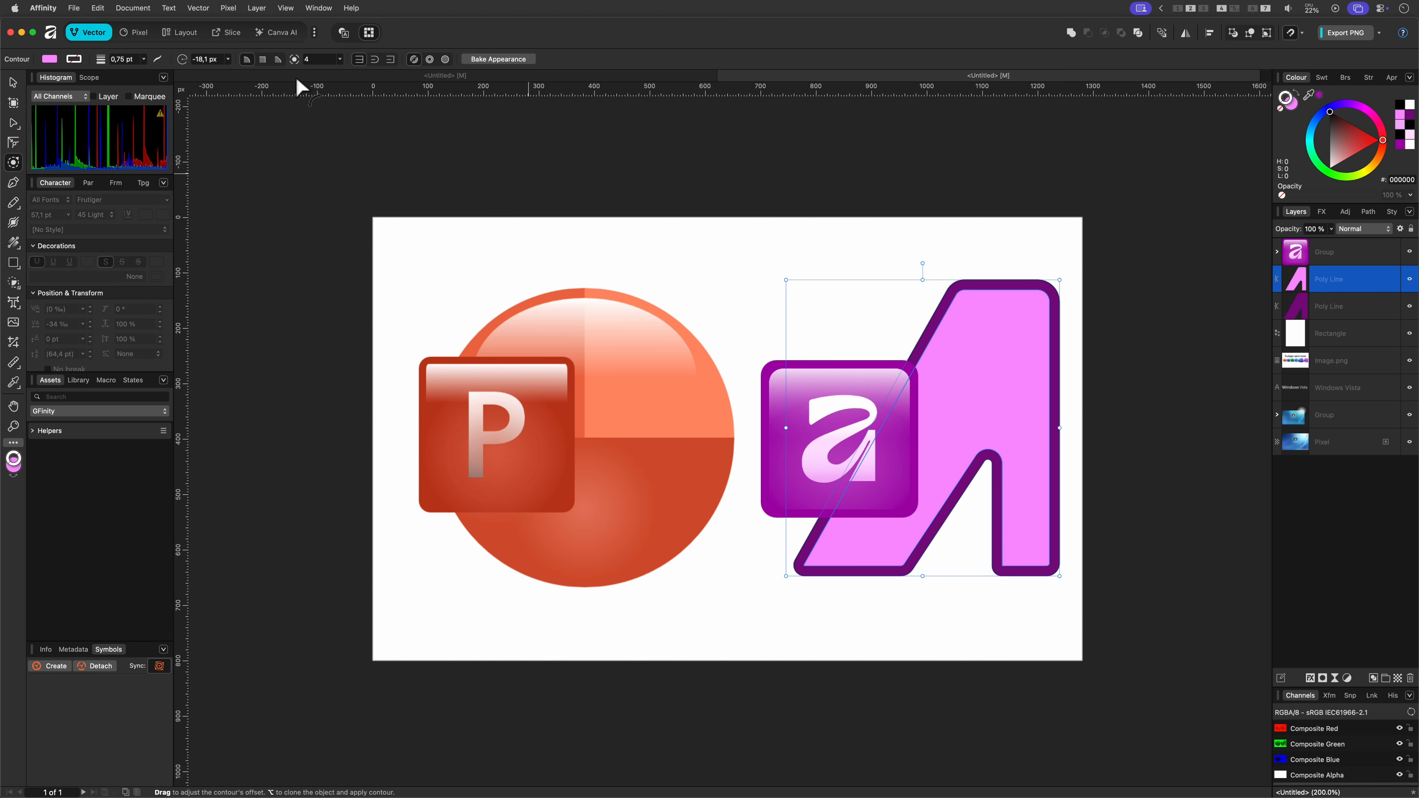
{"action": "left_click", "coordinate": [13, 83]}
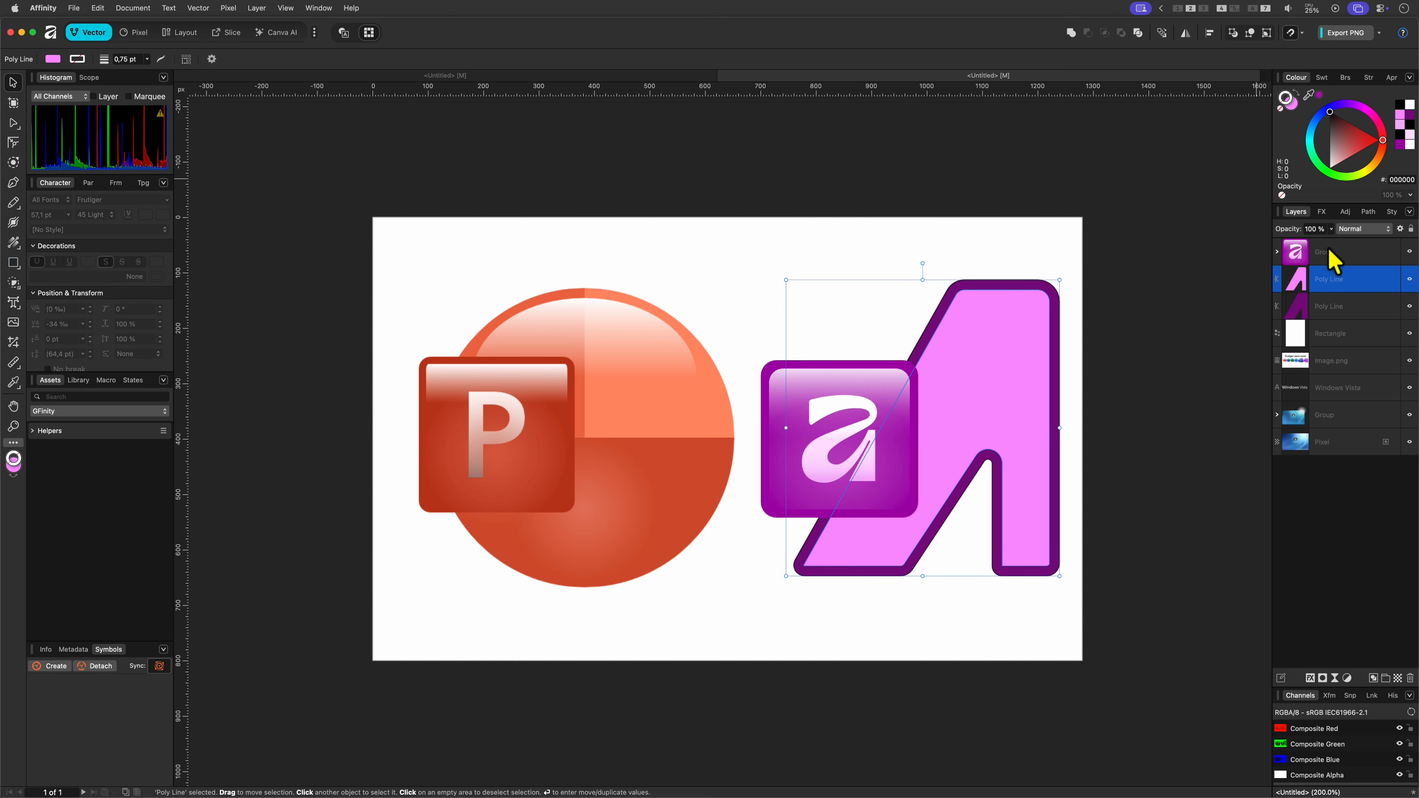
{"action": "left_click", "coordinate": [1320, 96]}
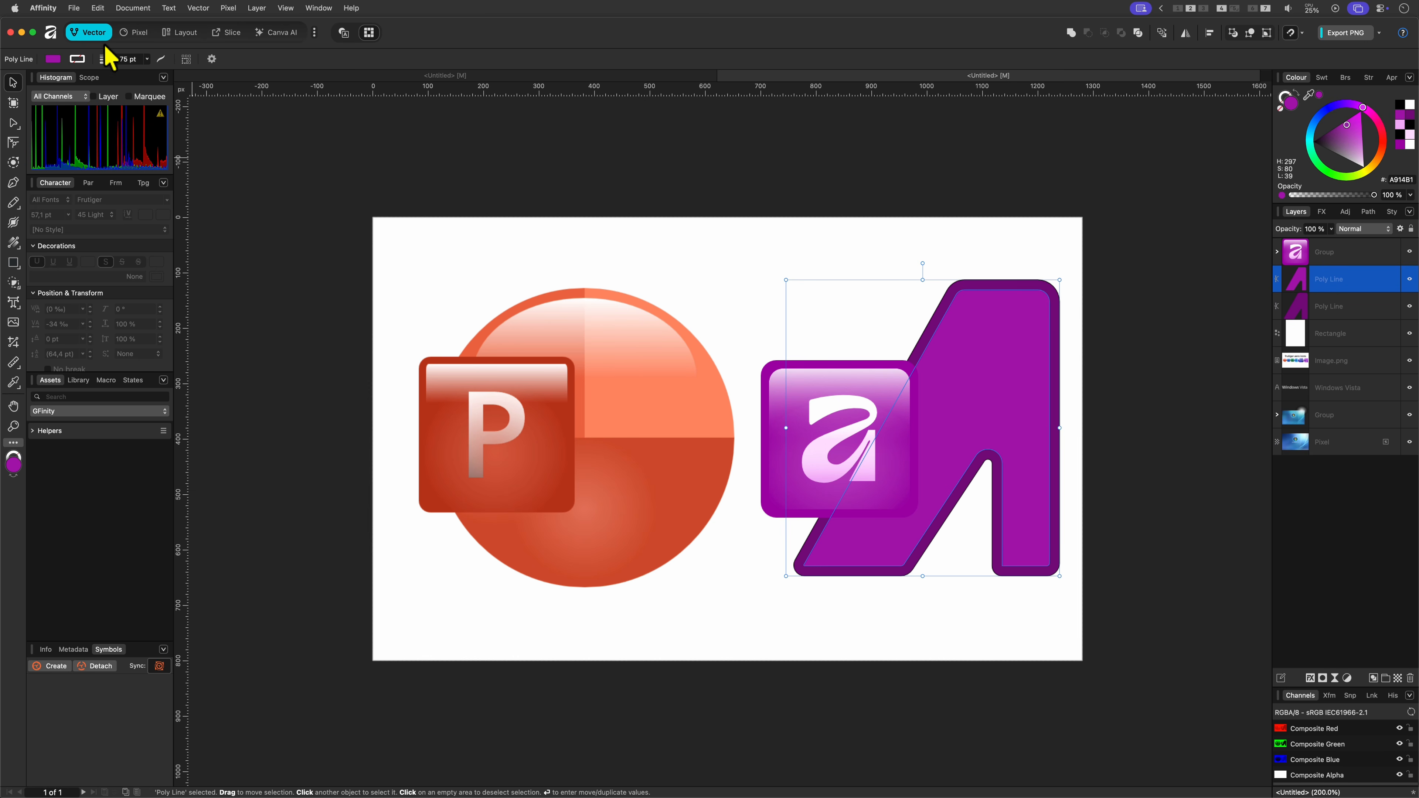
Apply a vertical linear gradient from pale pink (#F5BBF8) to dark purple on the inner letter shape and set its opacity to 88%.
{"action": "key", "text": "super+2"}
{"action": "left_click", "coordinate": [14, 182]}
{"action": "left_click_drag", "start_coordinate": [992, 290], "coordinate": [992, 510]}
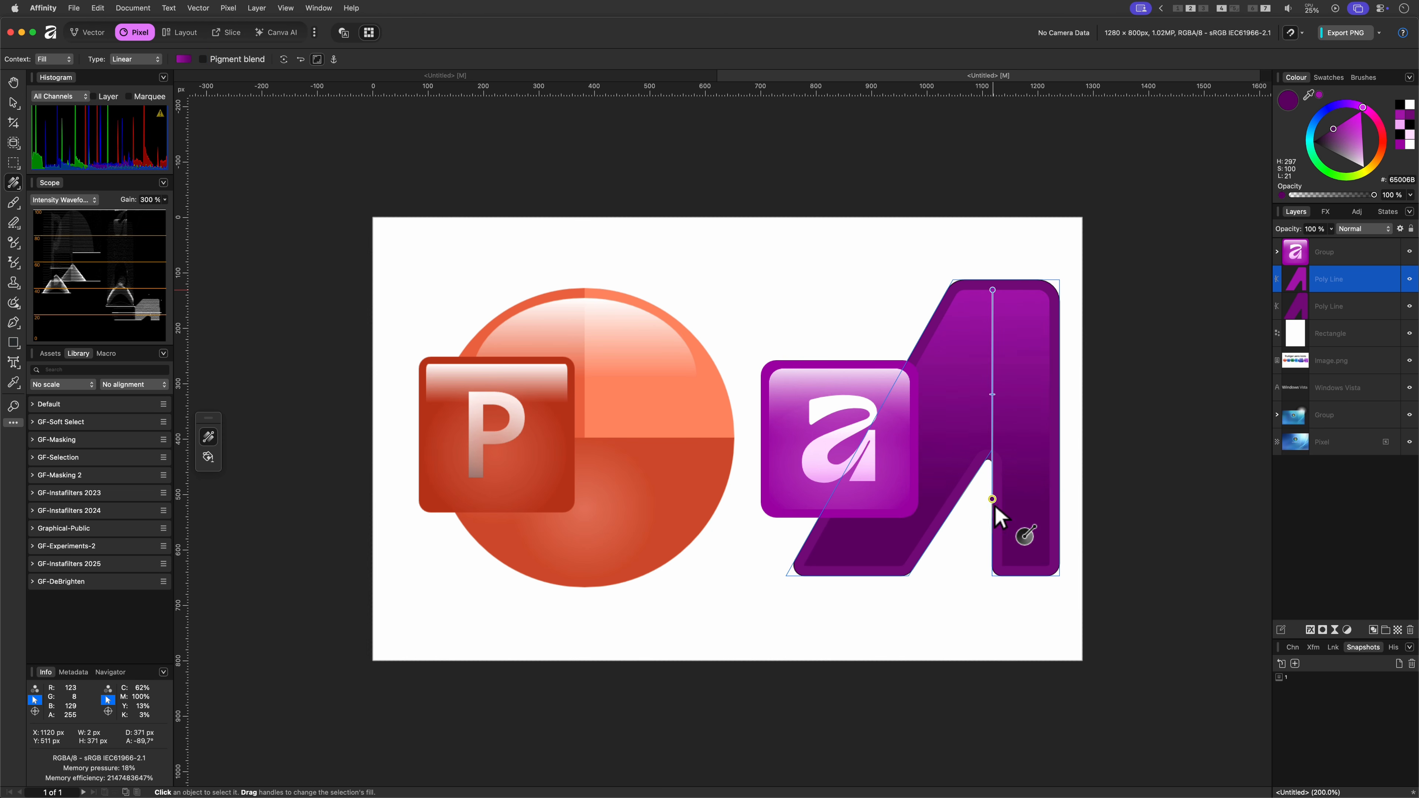
{"action": "left_click", "coordinate": [992, 290]}
{"action": "left_click_drag", "start_coordinate": [1362, 143], "coordinate": [1361, 153]}
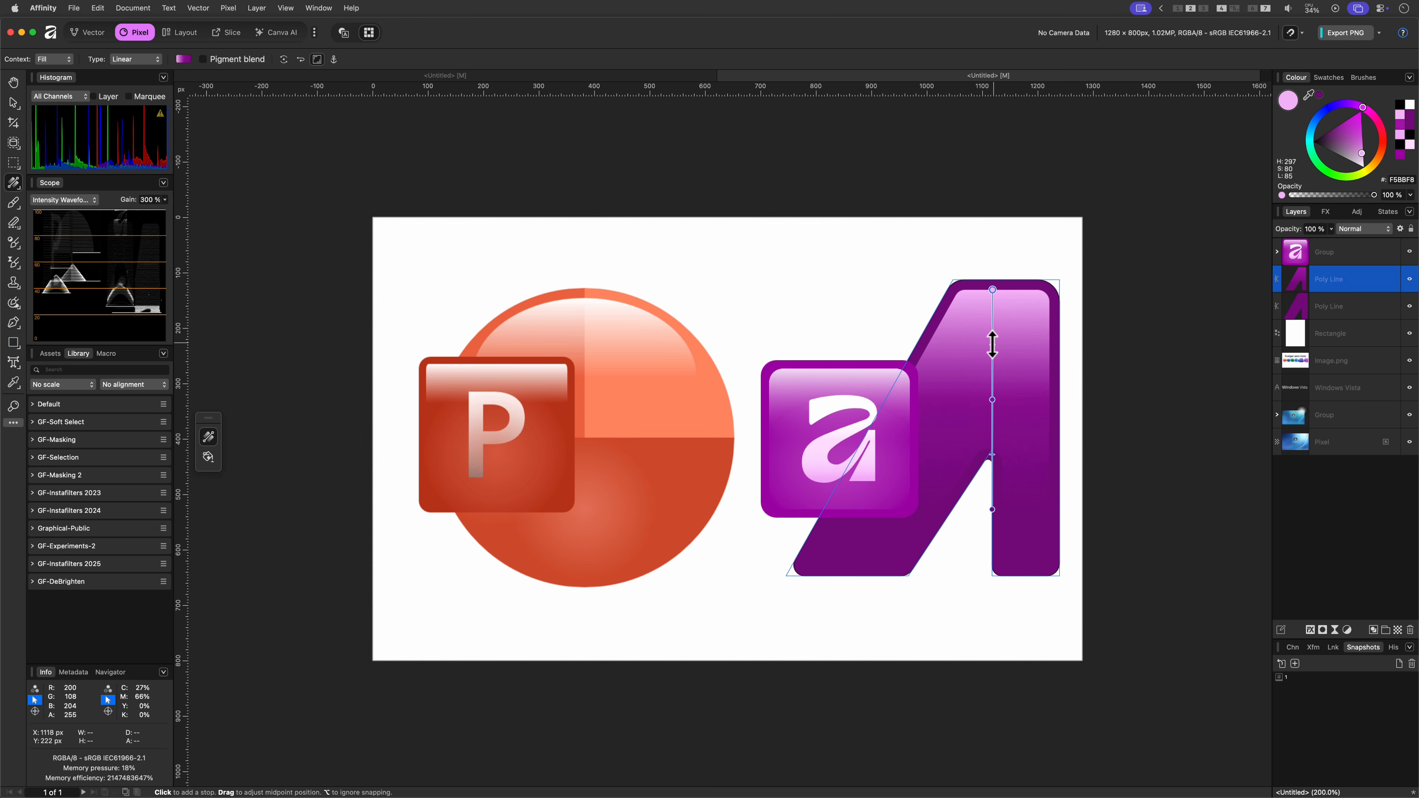
{"action": "left_click_drag", "start_coordinate": [994, 328], "coordinate": [994, 335]}
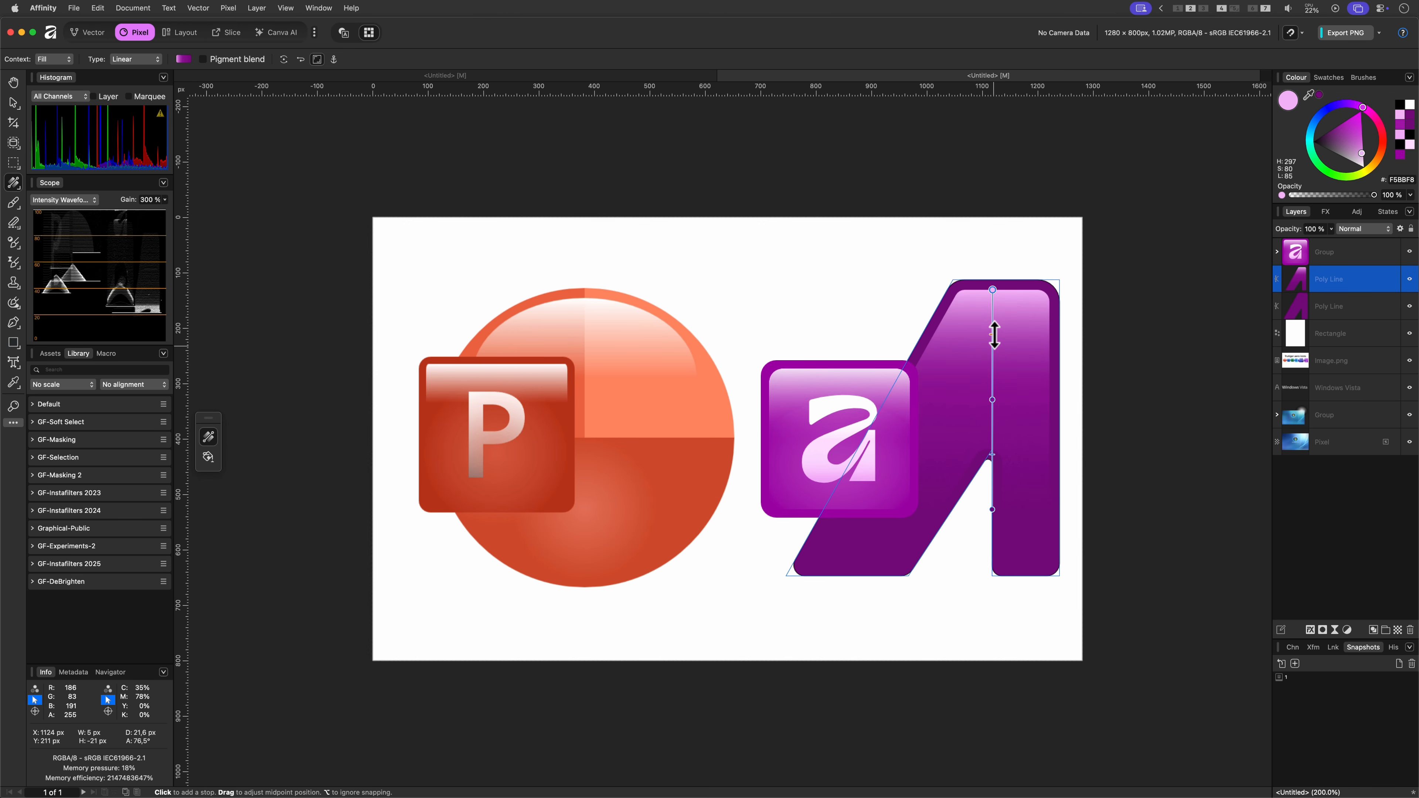
{"action": "key", "text": "v"}
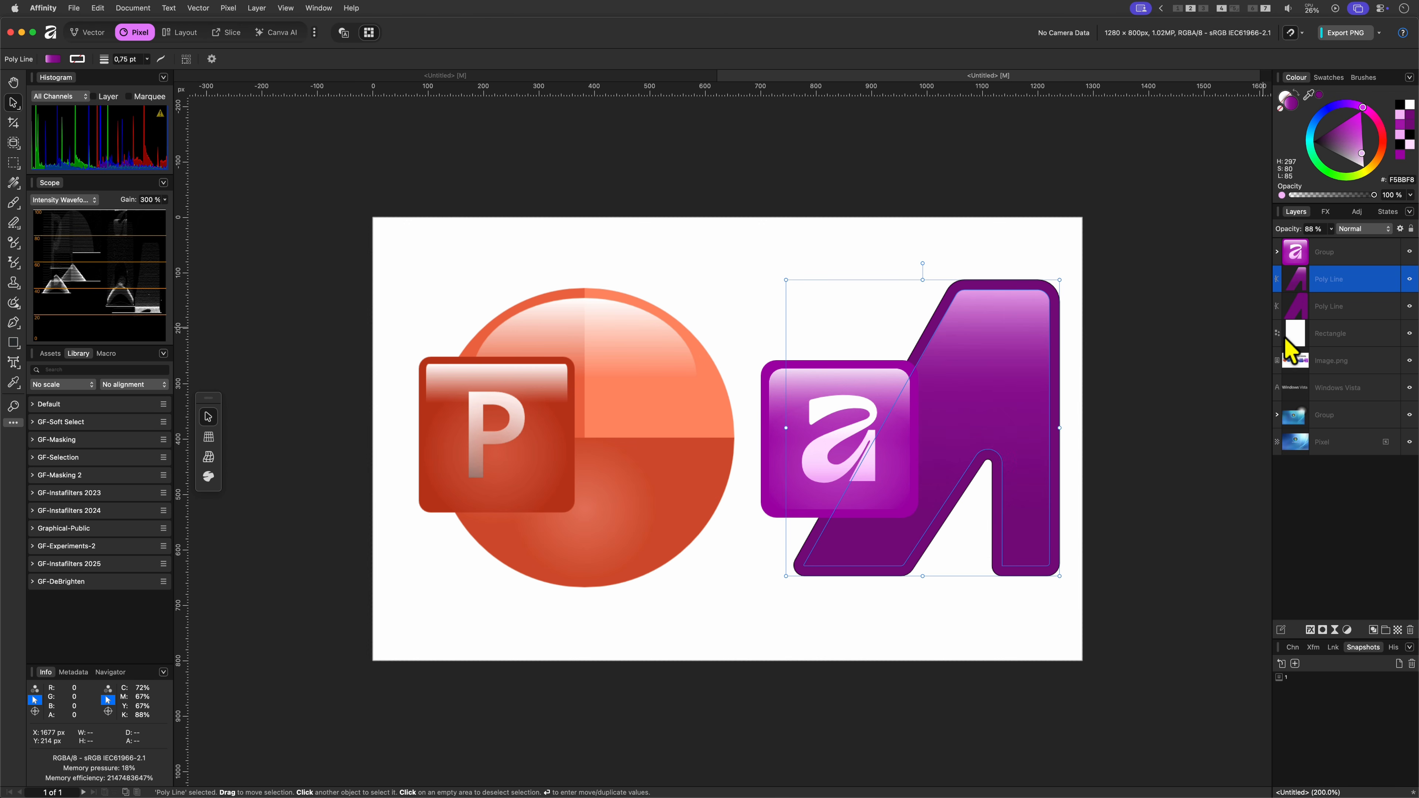
Copy the glow ellipse from the tile group and paste it above the inner letter shape.
{"action": "left_click", "coordinate": [1277, 253]}
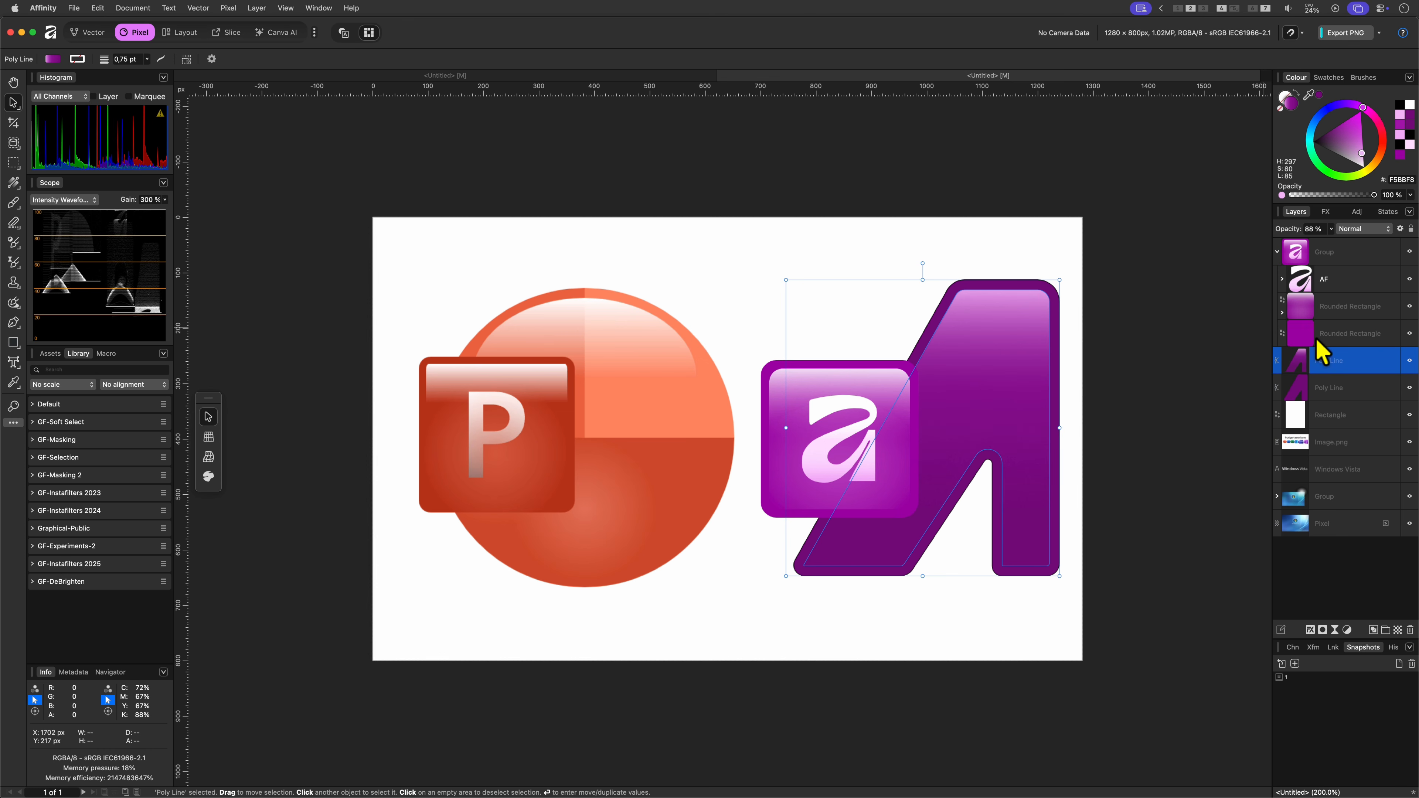
{"action": "left_click", "coordinate": [1282, 312]}
{"action": "left_click", "coordinate": [1307, 338]}
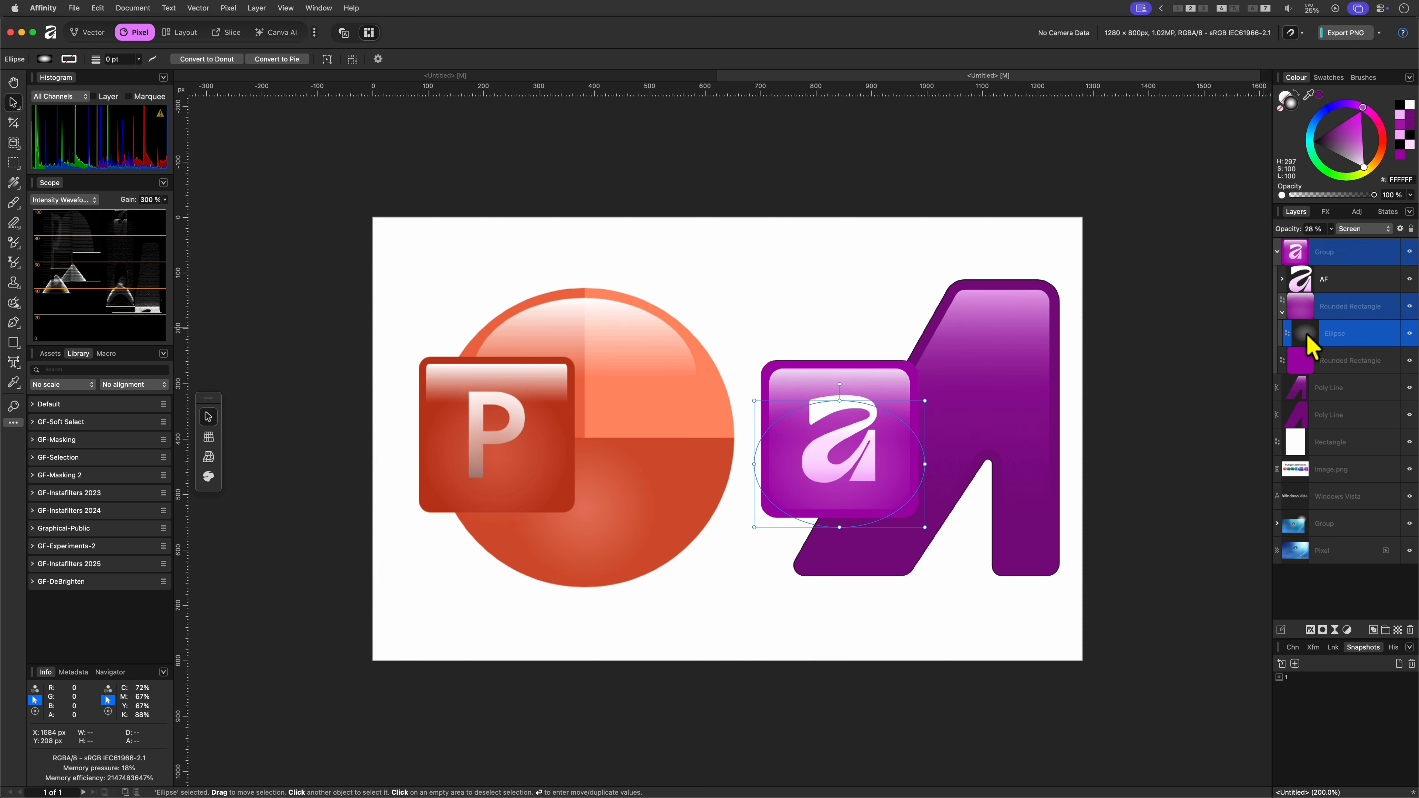
{"action": "left_click", "coordinate": [1277, 253]}
{"action": "left_click", "coordinate": [1319, 271]}
{"action": "key", "text": "super+v"}
Clip the pasted glow inside the inner letter shape, make it rounder around the lower-left leg and reduce its opacity.
{"action": "left_click_drag", "start_coordinate": [905, 460], "coordinate": [983, 487]}
{"action": "left_click_drag", "start_coordinate": [1307, 287], "coordinate": [1320, 305]}
{"action": "left_click_drag", "start_coordinate": [944, 498], "coordinate": [958, 515]}
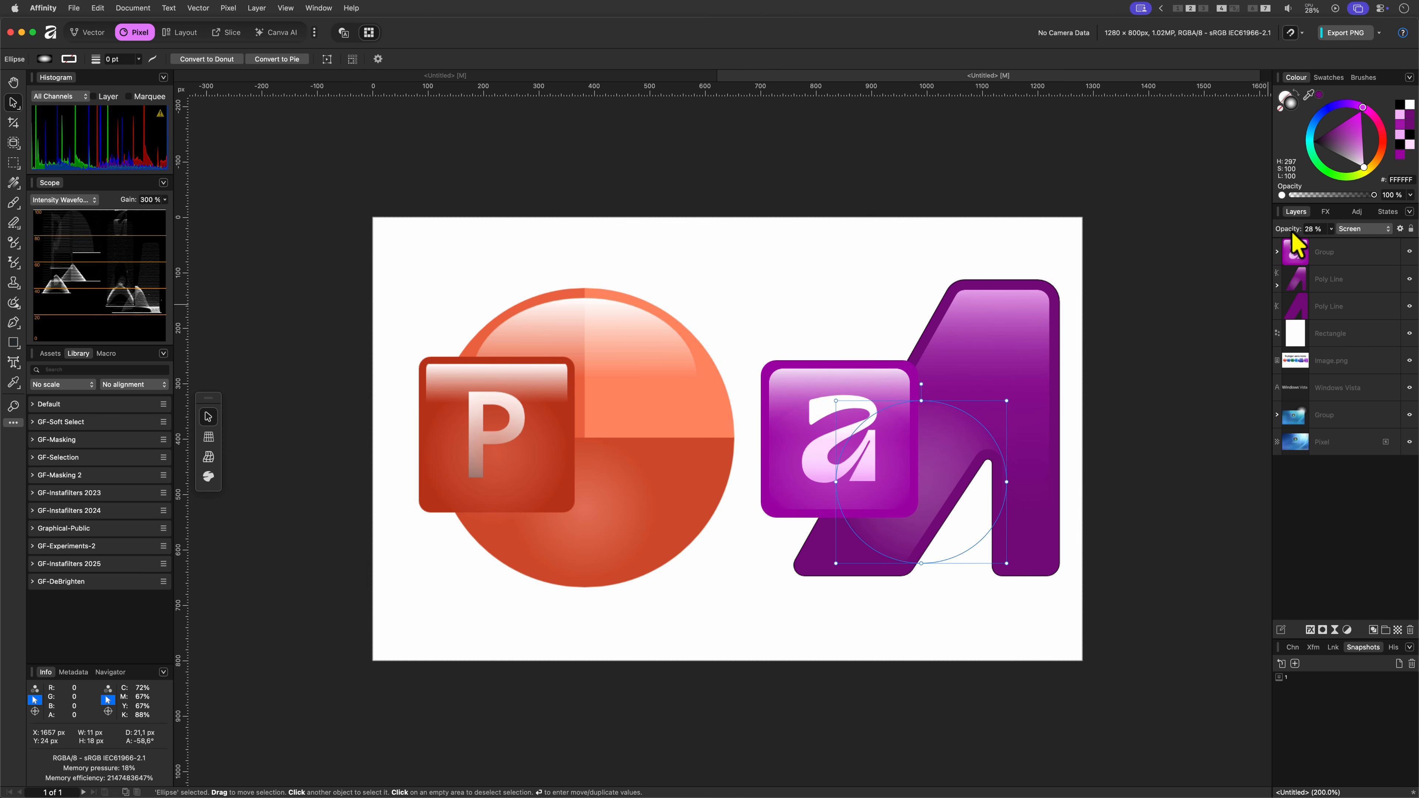
{"action": "left_click_drag", "start_coordinate": [1291, 230], "coordinate": [1281, 234]}
{"action": "left_click", "coordinate": [1107, 391]}
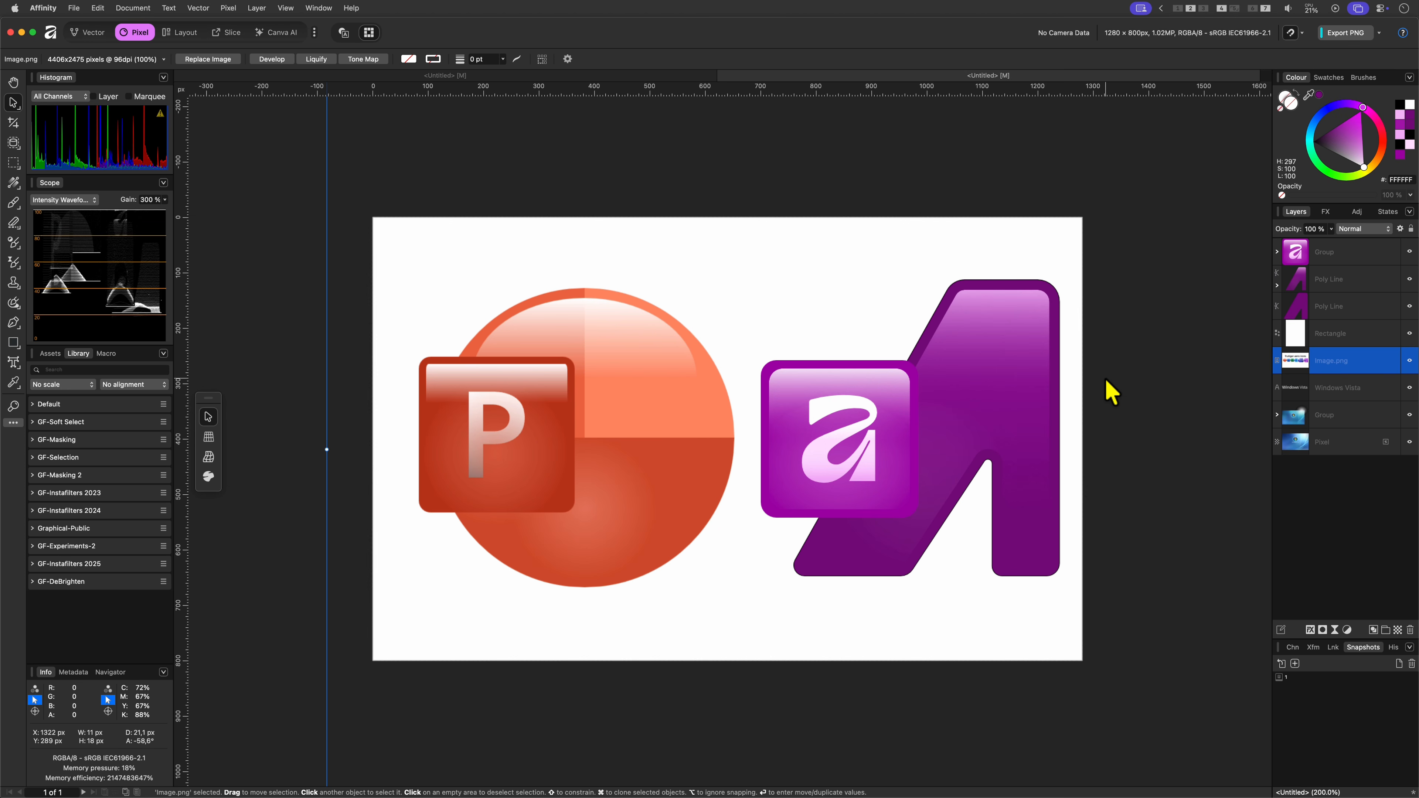
Duplicate the glow ellipse inside the letter shape, move the copy to the letter's upper part and adjust its height.
{"action": "left_click", "coordinate": [1277, 285]}
{"action": "left_click", "coordinate": [1299, 305]}
{"action": "key", "text": "super+j"}
{"action": "left_click_drag", "start_coordinate": [954, 510], "coordinate": [1021, 327]}
{"action": "left_click_drag", "start_coordinate": [997, 393], "coordinate": [997, 331]}
Raise the upper glow's opacity to 34% and nudge it slightly upward.
{"action": "left_click_drag", "start_coordinate": [1289, 230], "coordinate": [1306, 234]}
{"action": "left_click_drag", "start_coordinate": [967, 339], "coordinate": [968, 321]}
{"action": "left_click_drag", "start_coordinate": [997, 335], "coordinate": [999, 319]}
{"action": "left_click_drag", "start_coordinate": [1292, 230], "coordinate": [1306, 235]}
{"action": "left_click", "coordinate": [1164, 400]}
Make the upper glow ellipse taller and wider, and reposition it over the top of the letter shape.
{"action": "double_click", "coordinate": [1001, 313]}
{"action": "left_click_drag", "start_coordinate": [997, 323], "coordinate": [999, 400]}
{"action": "left_click", "coordinate": [1141, 418]}
{"action": "left_click", "coordinate": [1302, 311]}
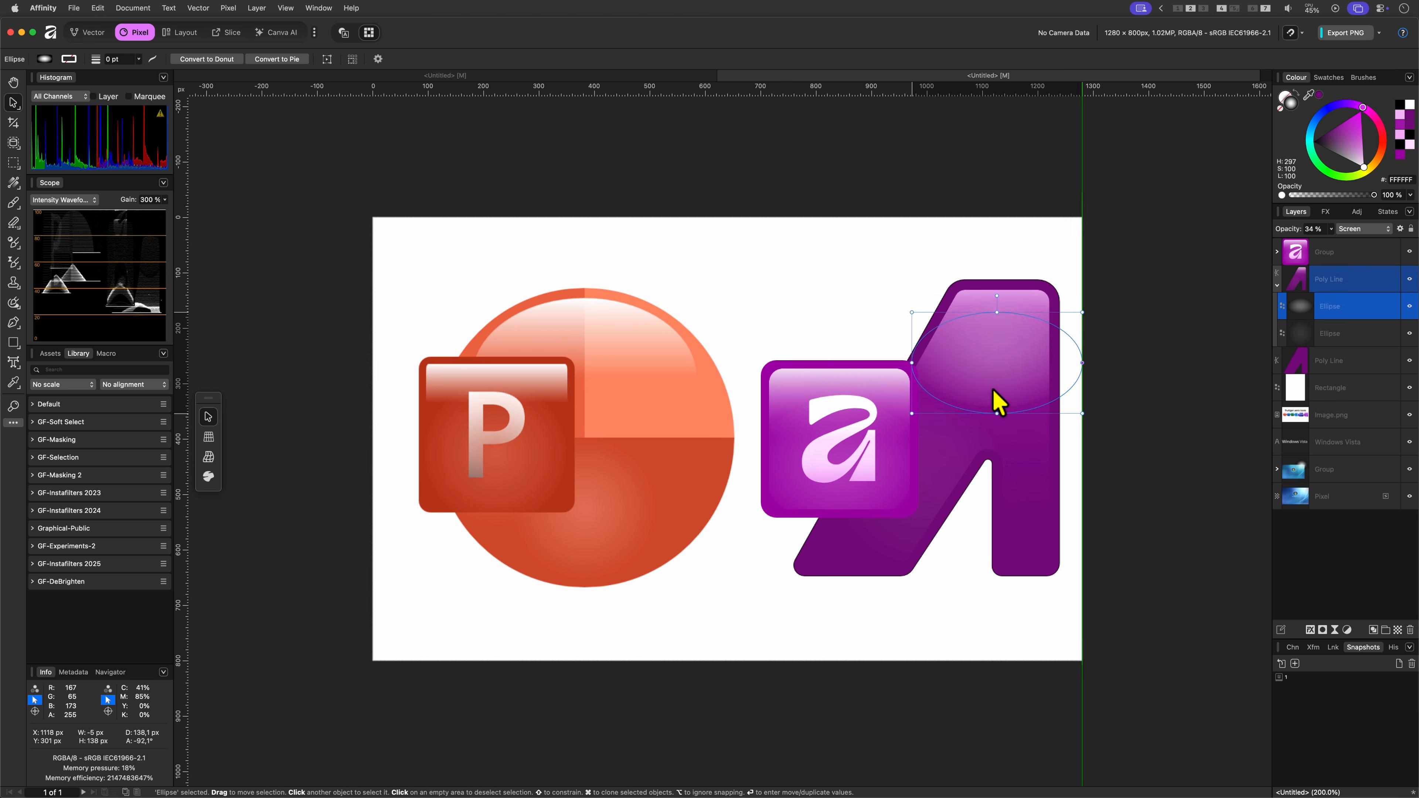
{"action": "left_click_drag", "start_coordinate": [997, 312], "coordinate": [989, 242]}
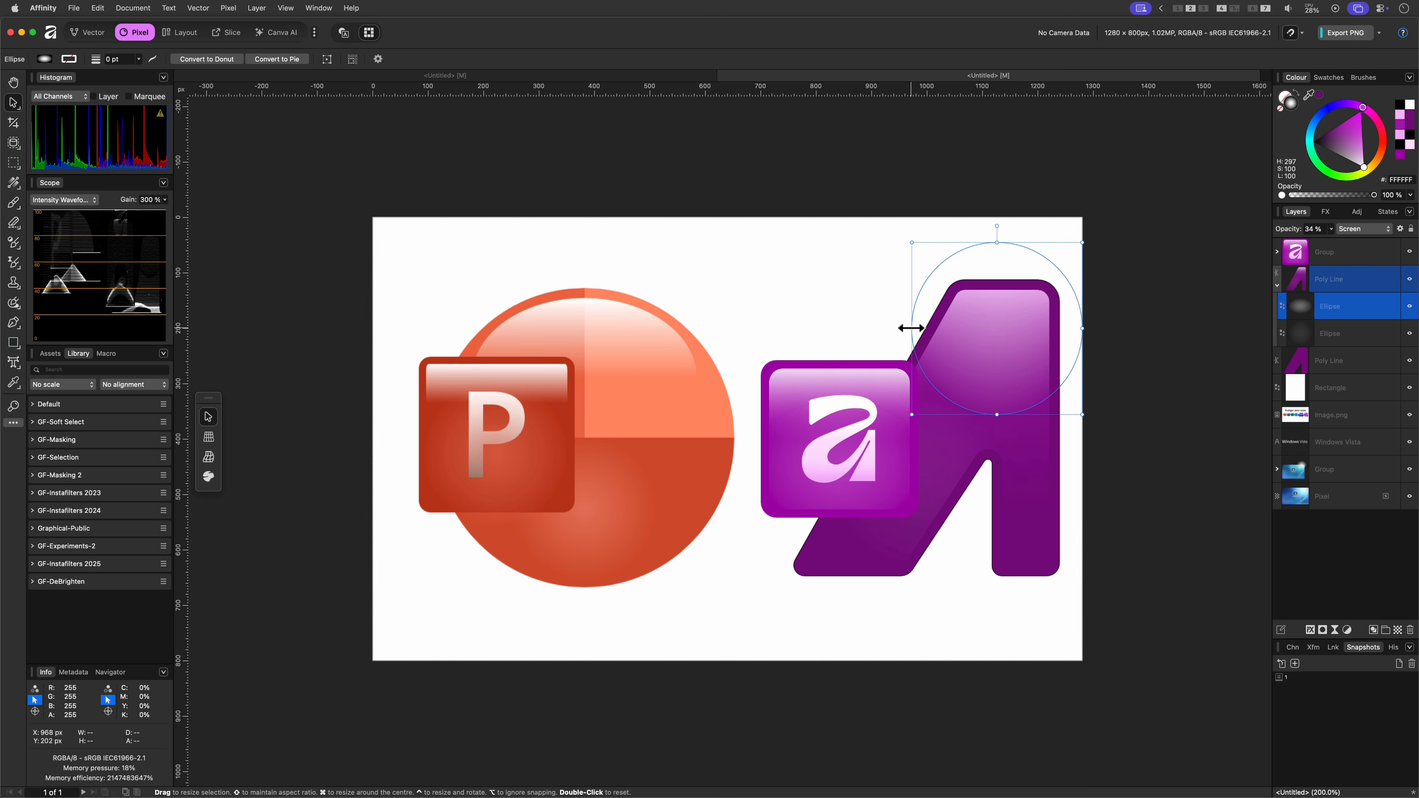
{"action": "left_click_drag", "start_coordinate": [900, 329], "coordinate": [817, 329]}
{"action": "left_click_drag", "start_coordinate": [997, 359], "coordinate": [1015, 361]}
{"action": "left_click", "coordinate": [824, 269]}
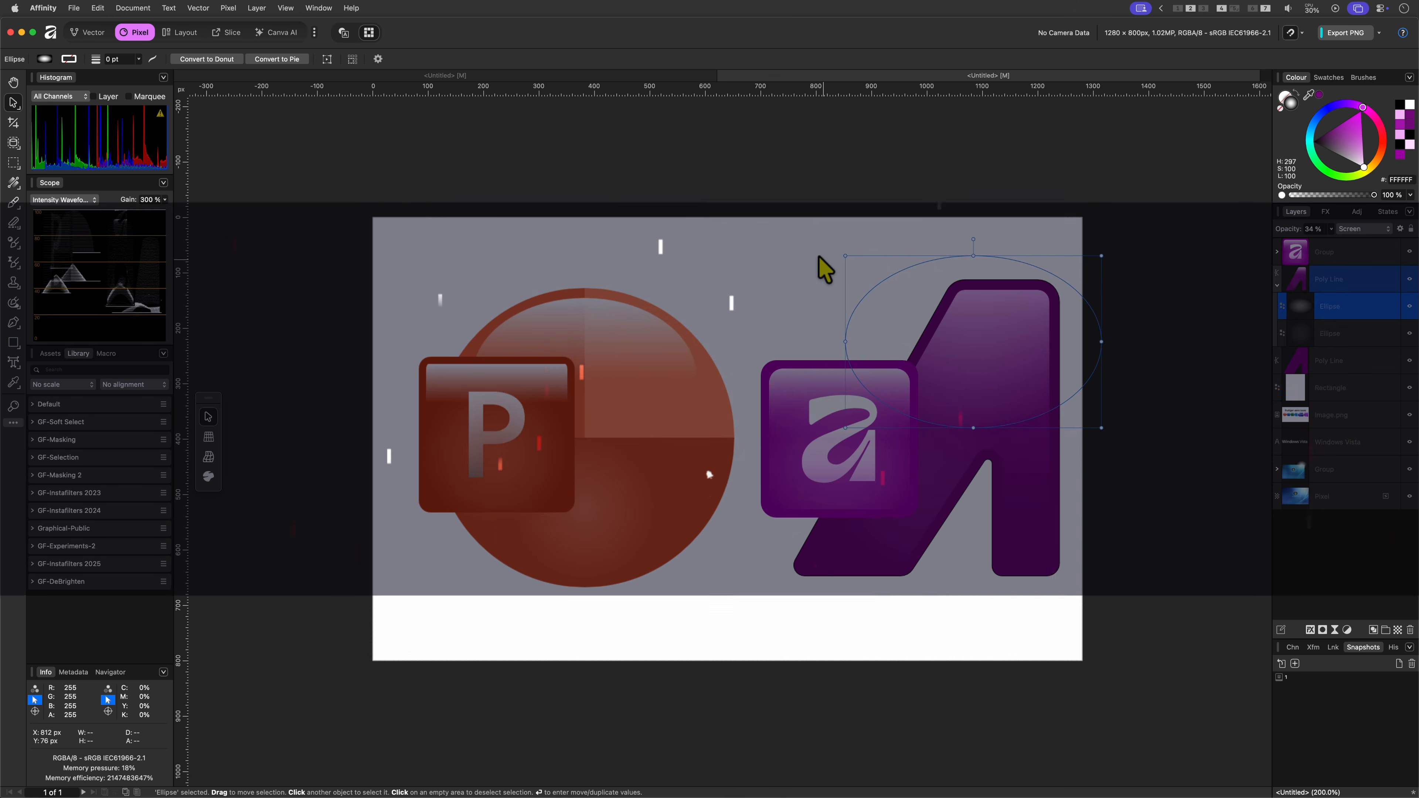